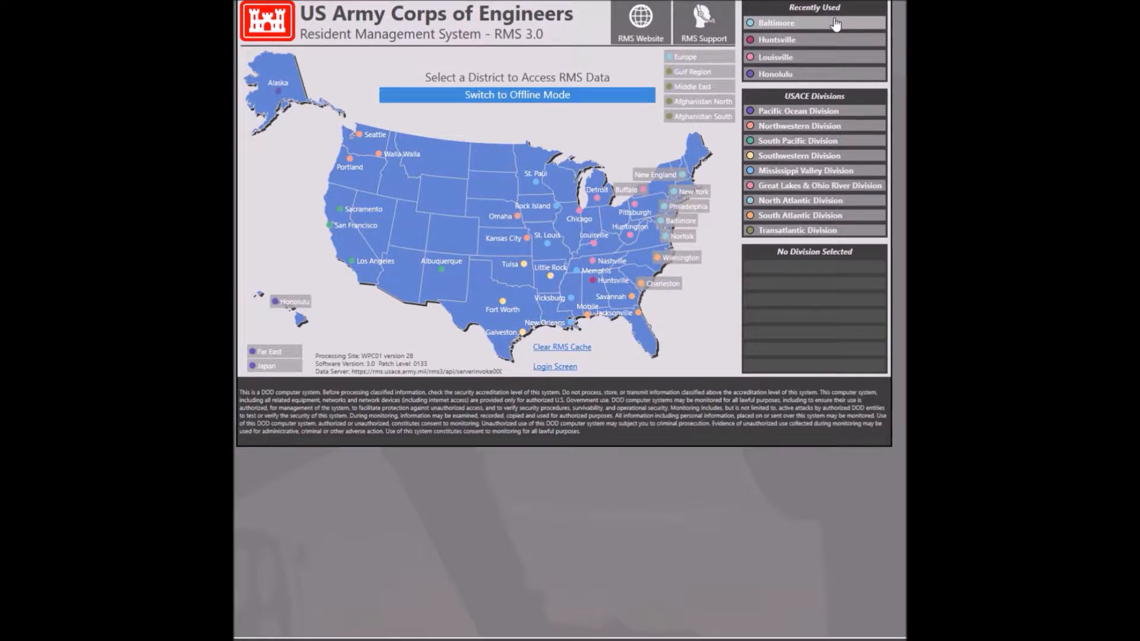
Step: Connect to Baltimore District from Recently Used and open the Add RMS Contract dialog
left_click(835, 24)
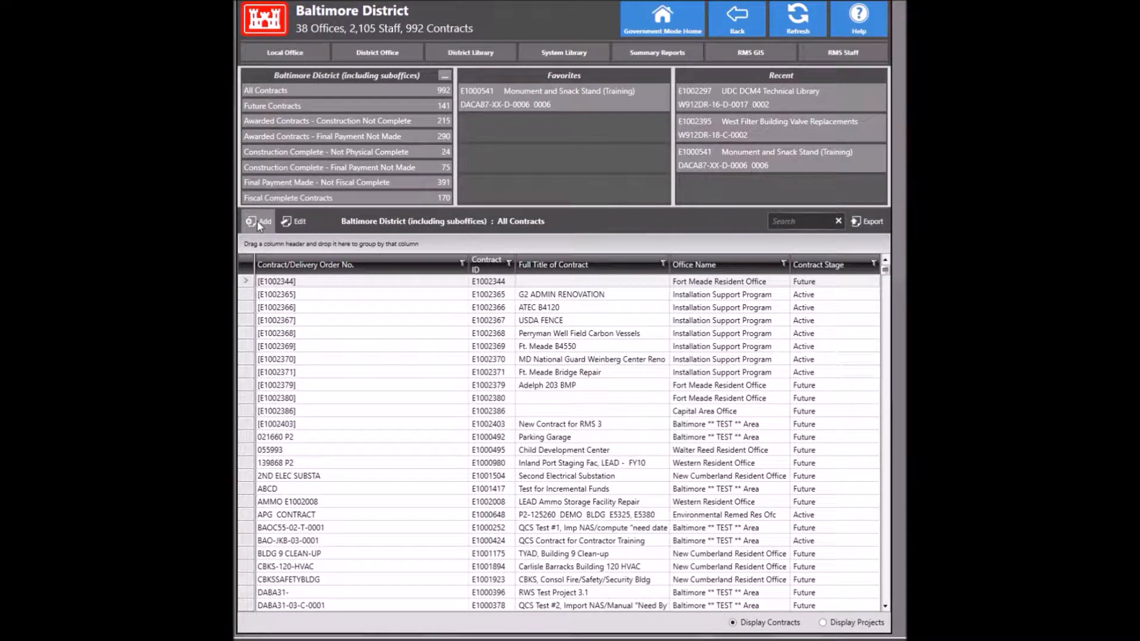
left_click(259, 223)
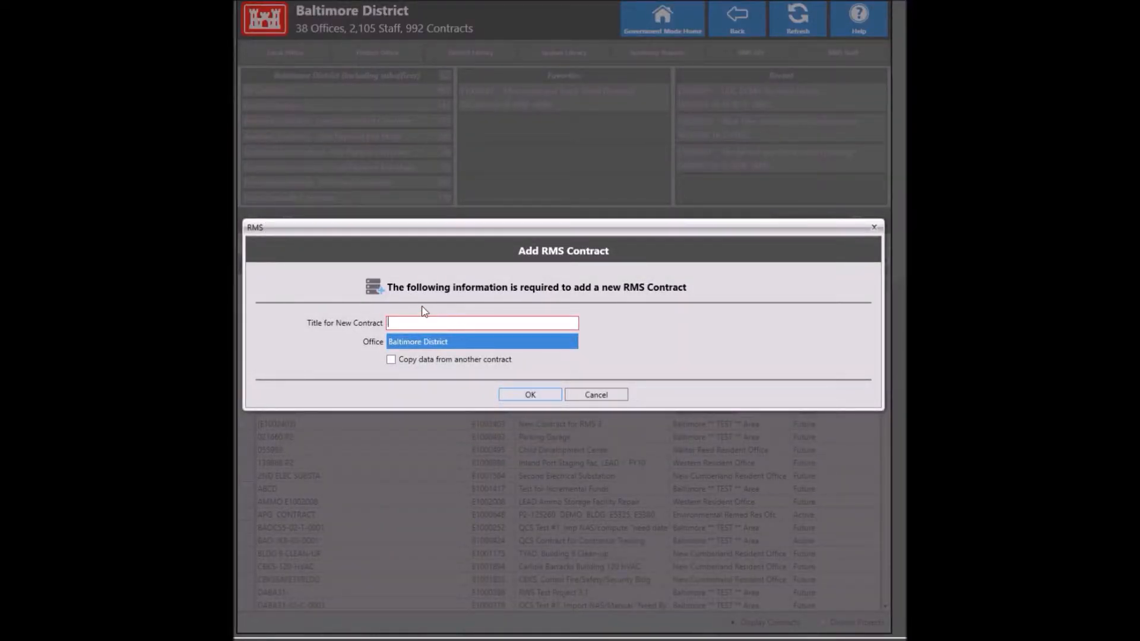
Step: Create contract 'Pershing Hall 4th Floor Reconfig' assigned to North Substation Resident Office
type("Pershing Hall 4th Floor Reconfig")
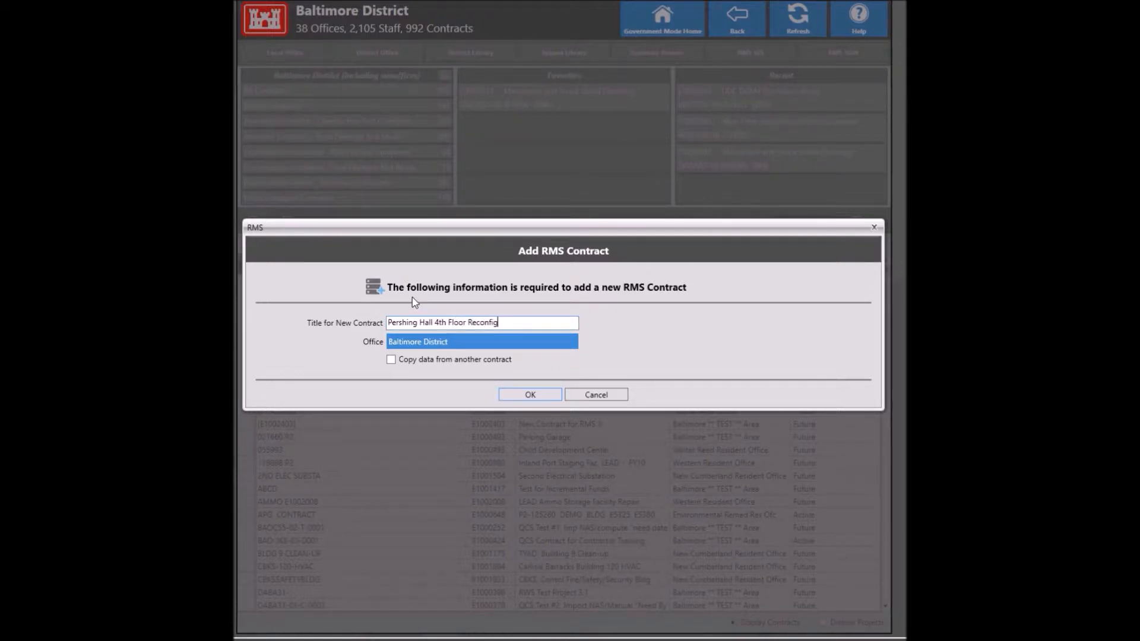
left_click(436, 342)
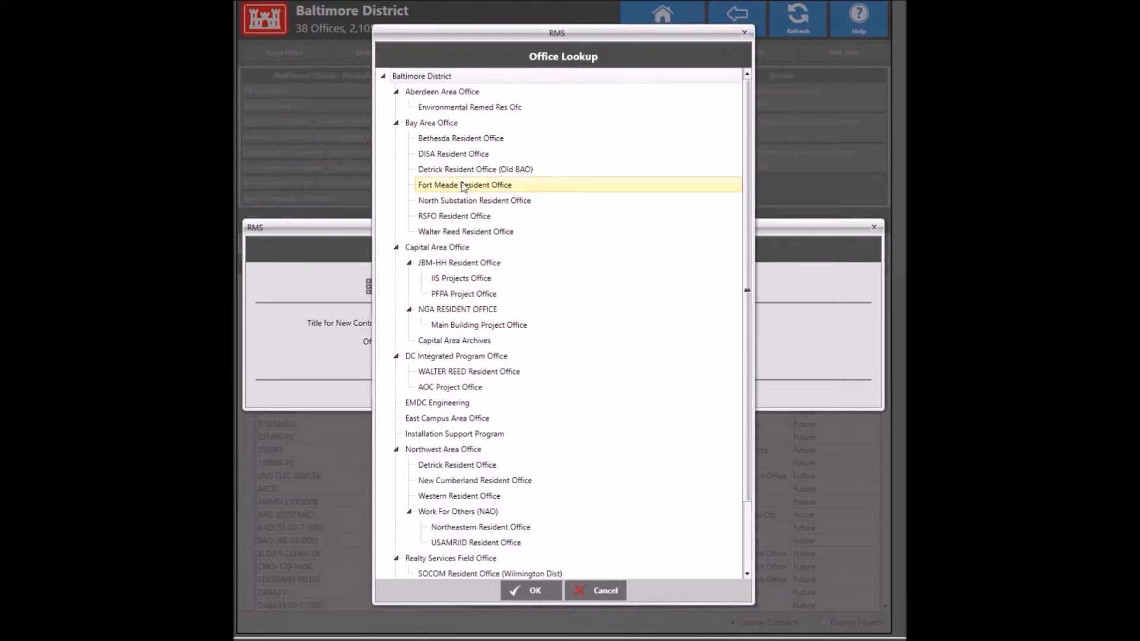
left_click(458, 200)
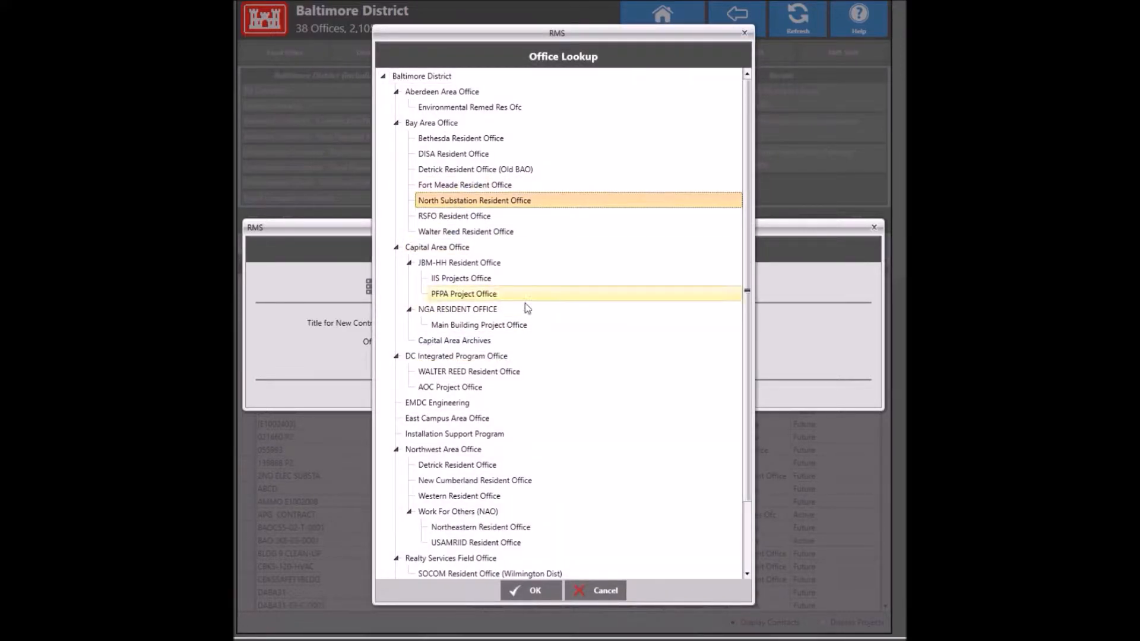
left_click(534, 590)
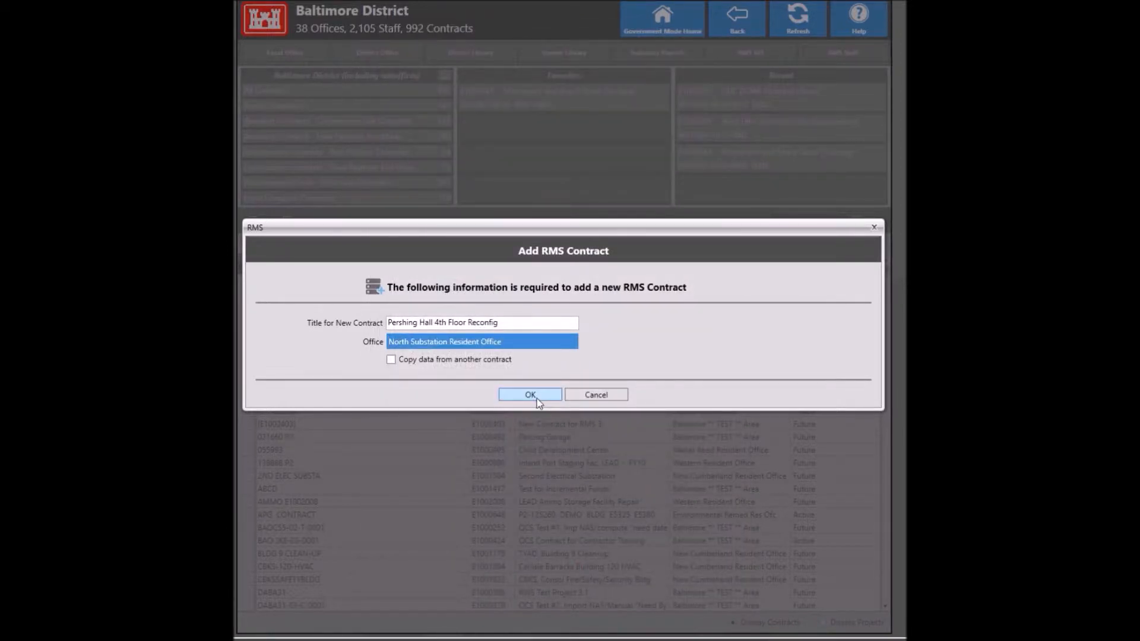
left_click(537, 397)
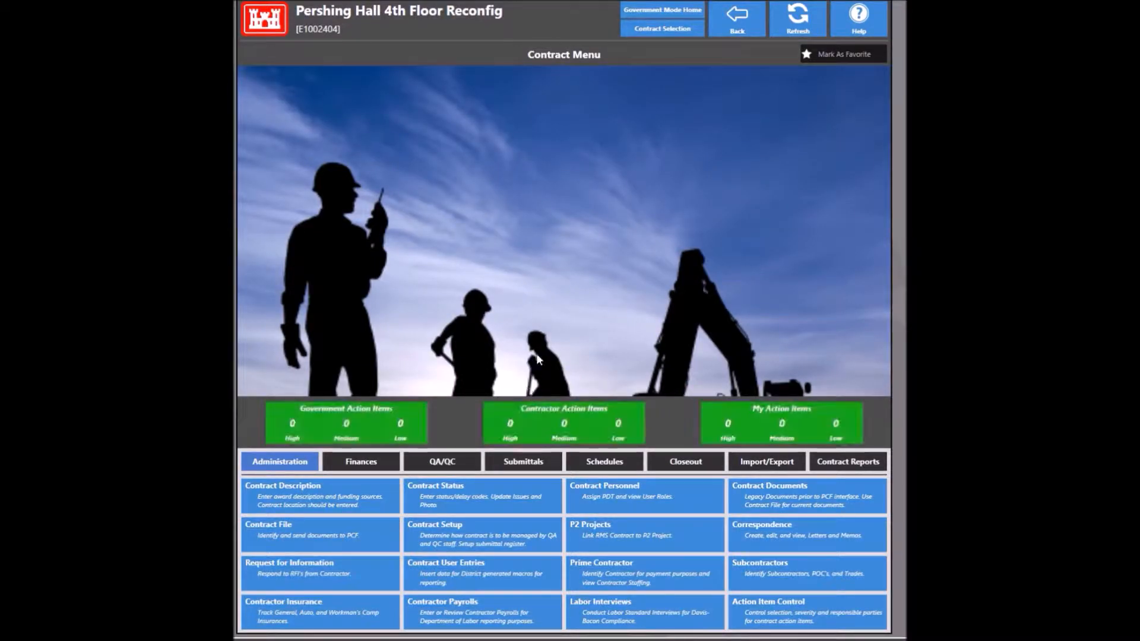
Step: In Contract Description, enter short title 'Pershing Hall 4th Fl' and fiscal year 2018
left_click(306, 500)
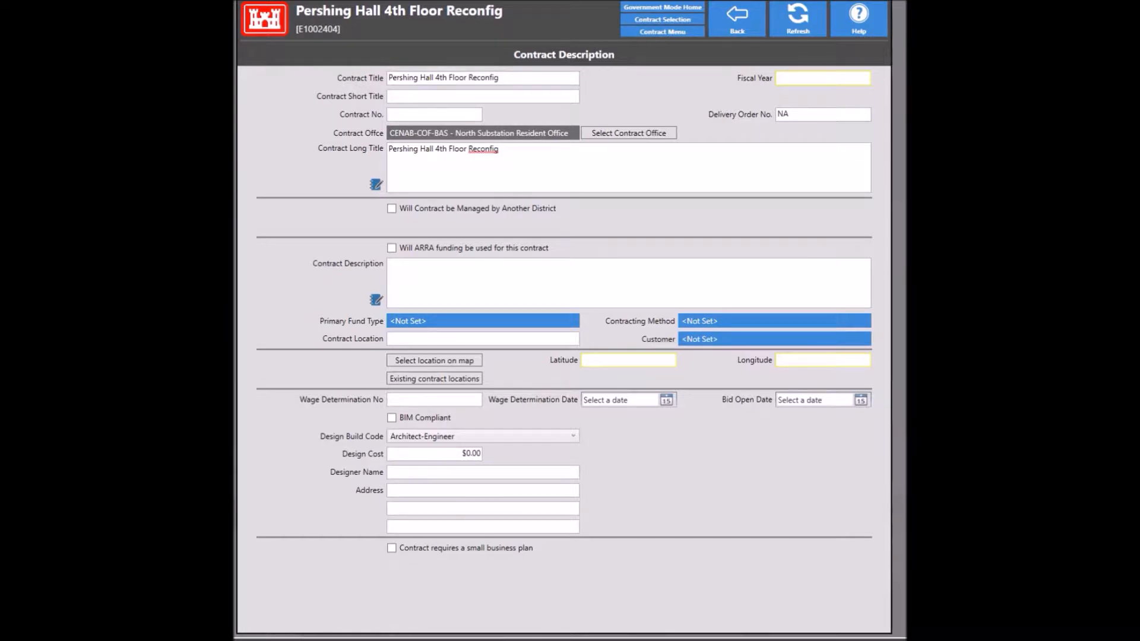
left_click(514, 78)
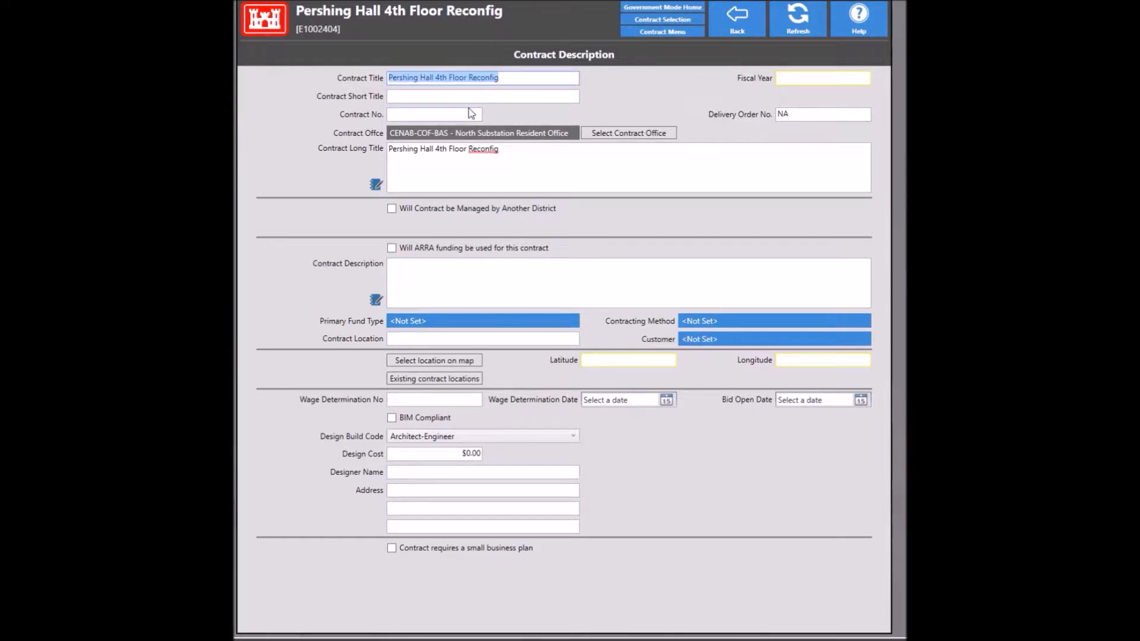
left_click(451, 98)
type("Pershing Hall 4th Fl")
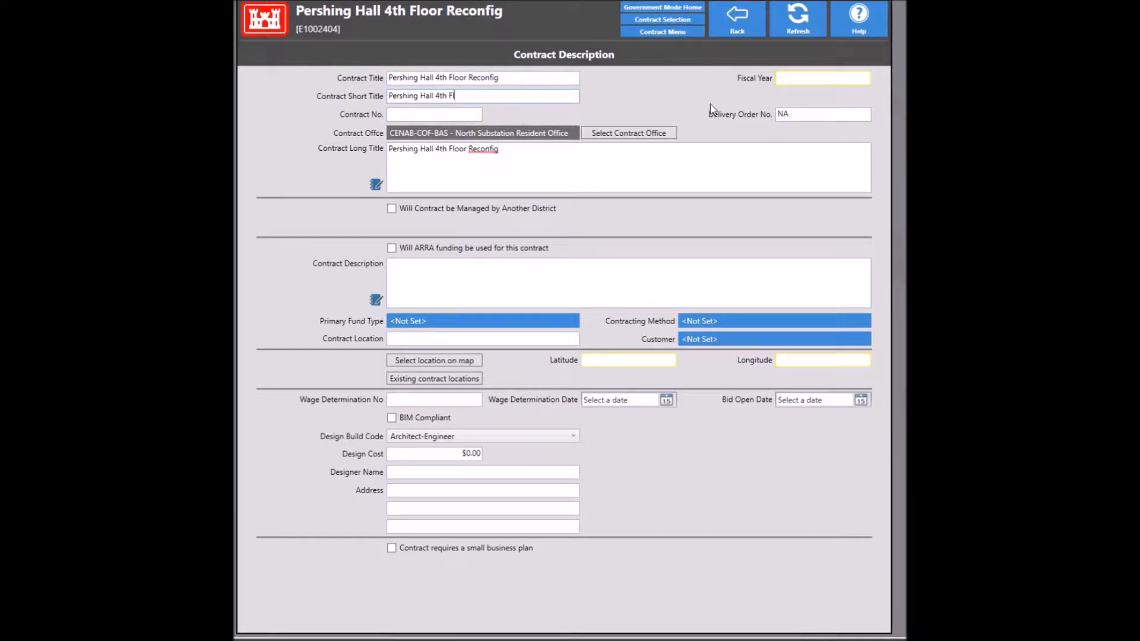
left_click(799, 80)
type("2018")
Step: Enter contract number W912DR-16-D-0017 and delivery order W912DR17F0142
left_click(440, 119)
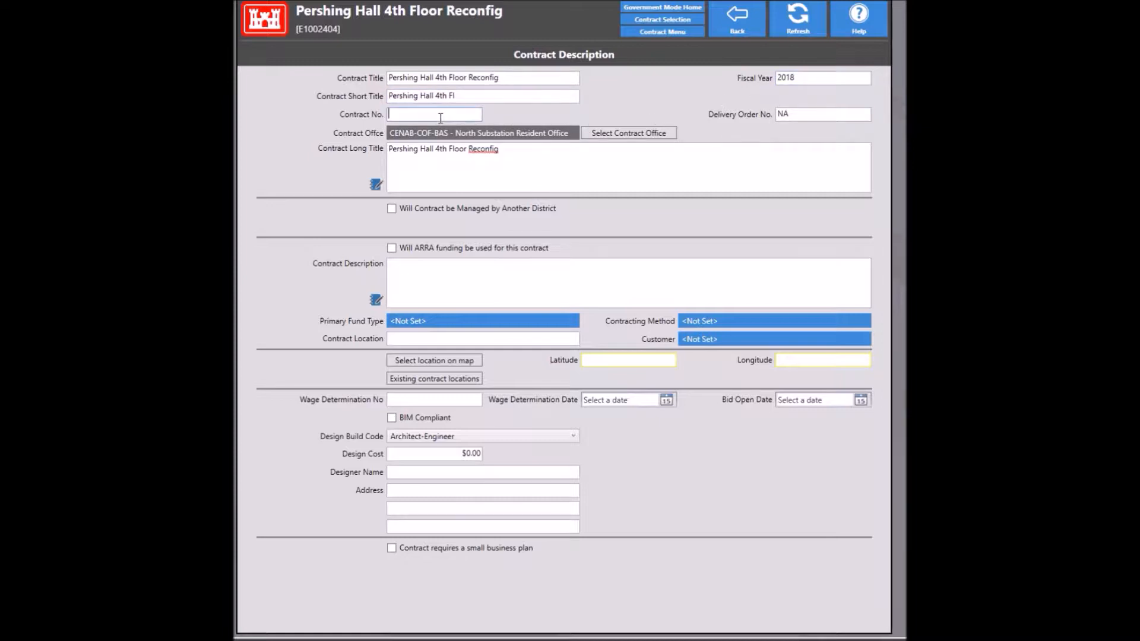
type("W912DR-16-D-0017")
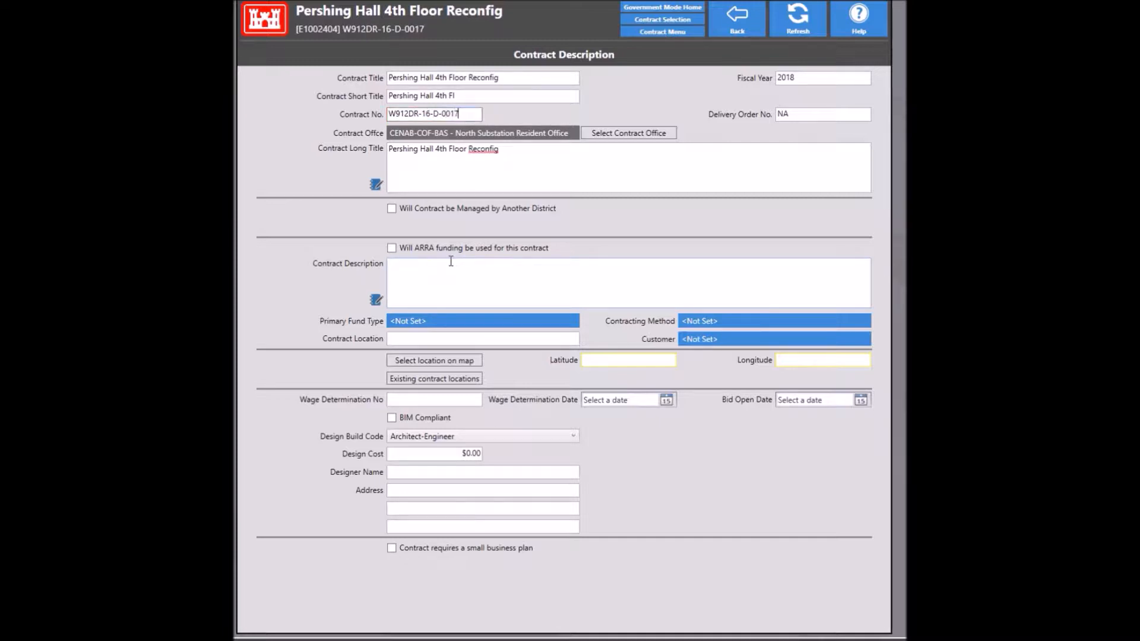
key("Tab")
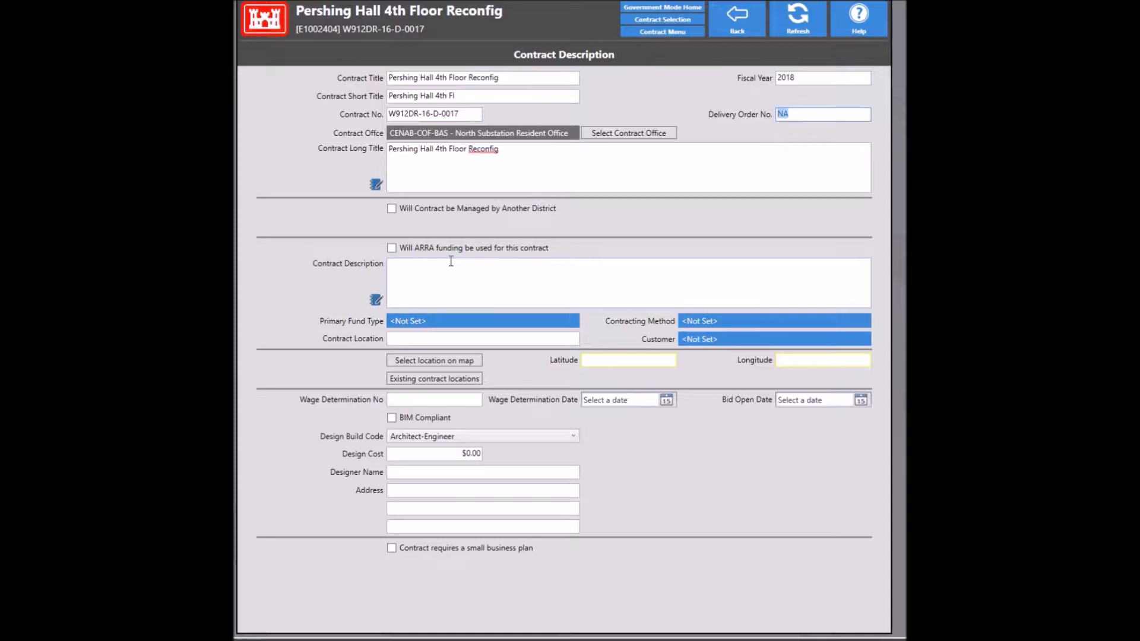
type("W912DR17F0142")
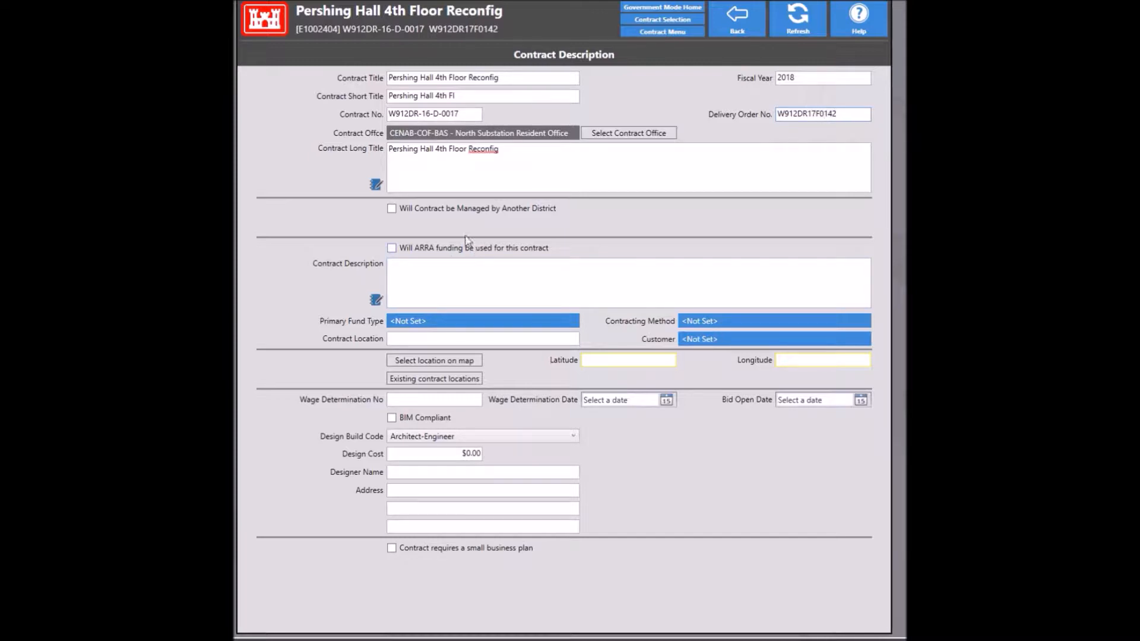
left_click(457, 277)
Step: Paste the project description, set location Fort Meade MD, and enter wage determination MD170053 dated 7/7/2017
type("The U.S. Army Corps of Engineers, Baltimore District (CENAB) requires integrated Design/Build services for the reconfiguration of Pershing Hall building 4550 4th floor in support of U.S. Cyber Command's on boarding operations. The project involves approximately 5000 square feet located at Pershing Hall. This work incorporates renovation, upgrading and reconfiguration of the 4th floor of building 4550 to classified and unclassified administrative space.")
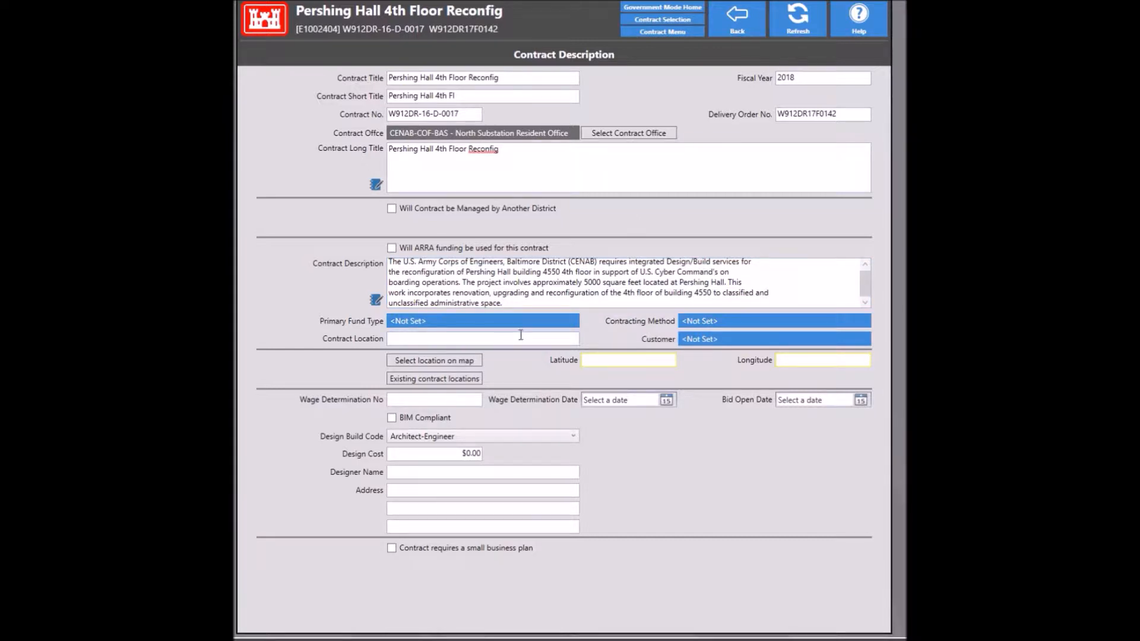
type("Fort Meade MD")
left_click(464, 399)
type("MD170053")
left_click(606, 405)
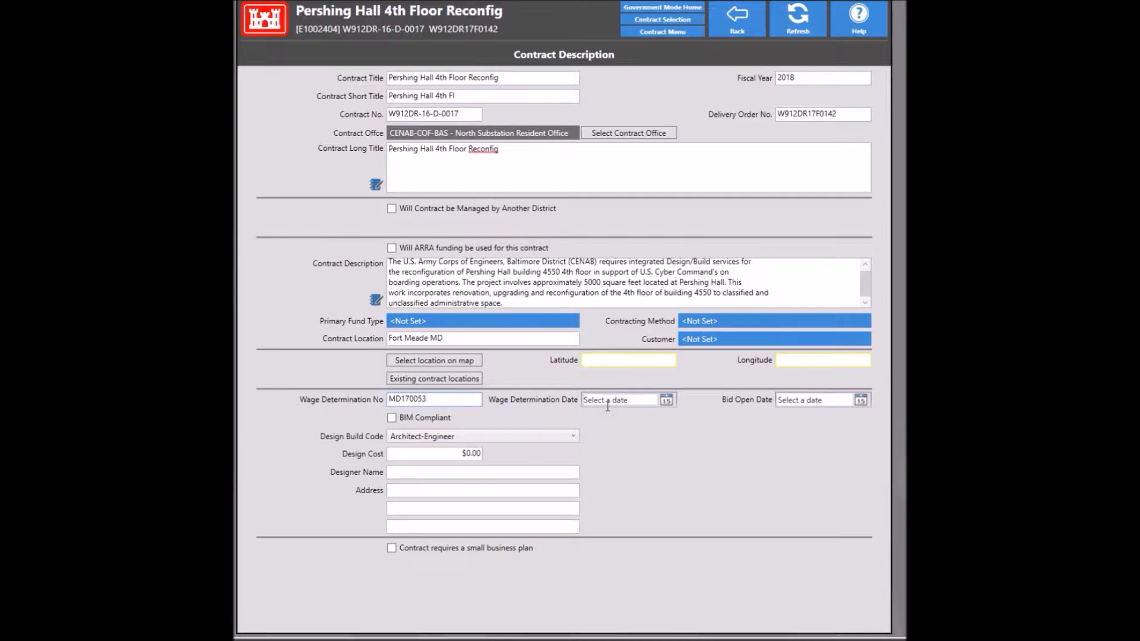
type("7/7/2017")
left_click(731, 19)
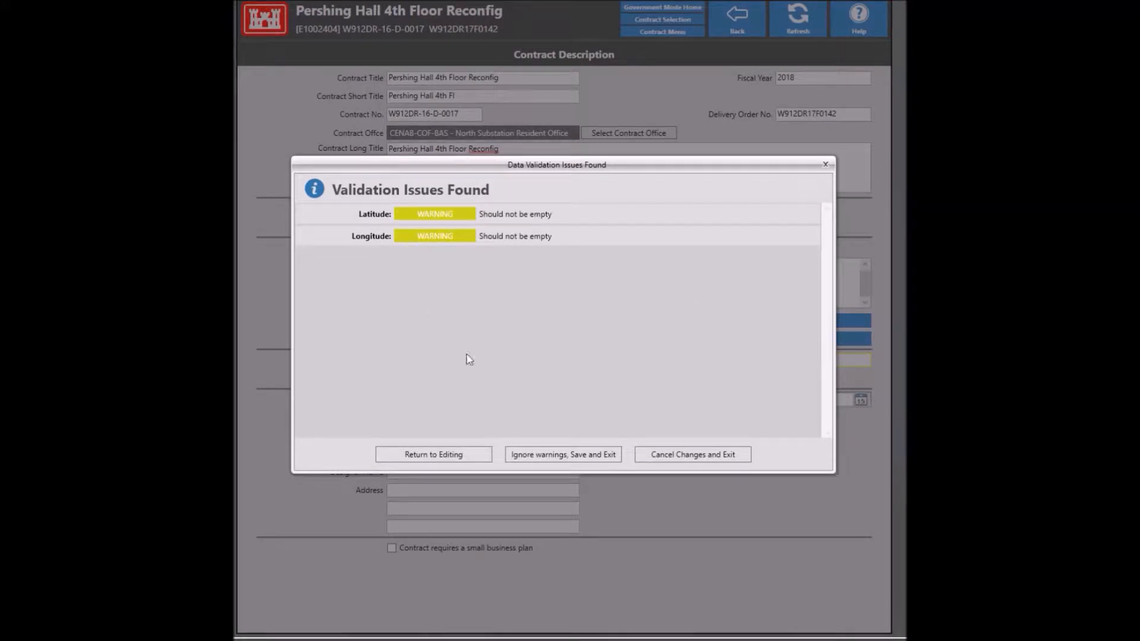
Step: Save the description ignoring latitude/longitude warnings, then view Contract Status's Phase - Status / Issues
left_click(552, 462)
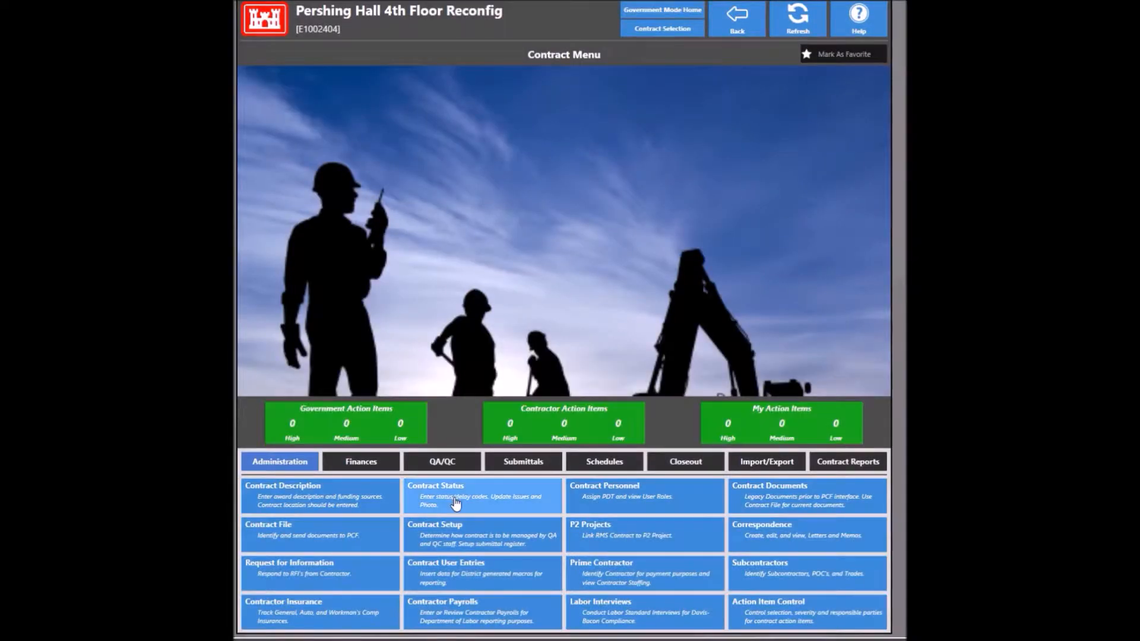
left_click(454, 499)
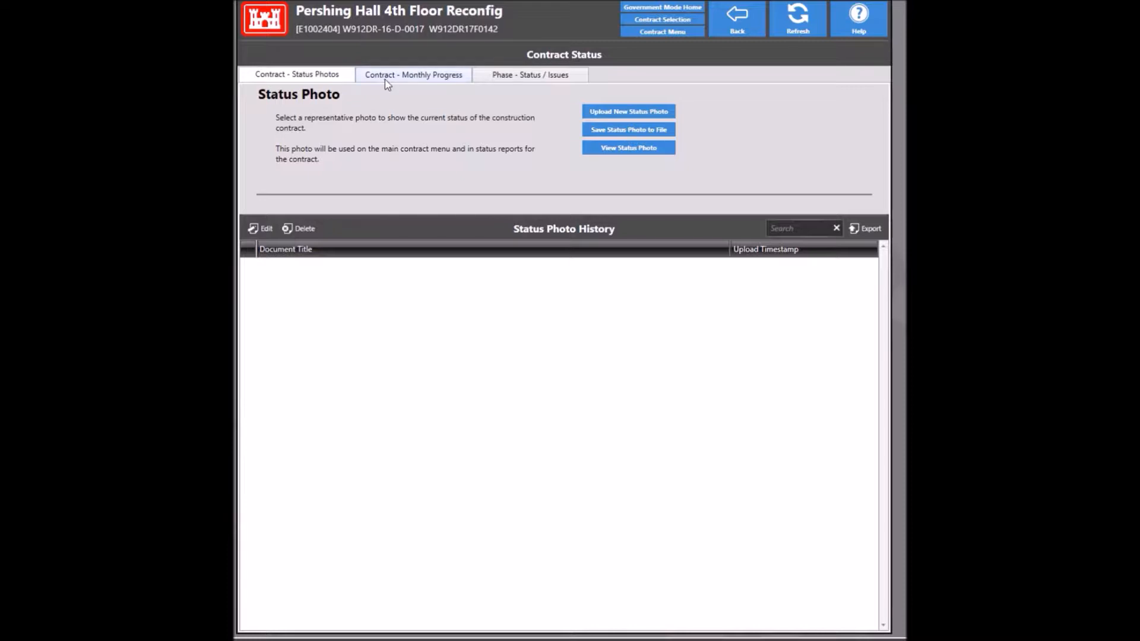
left_click(509, 81)
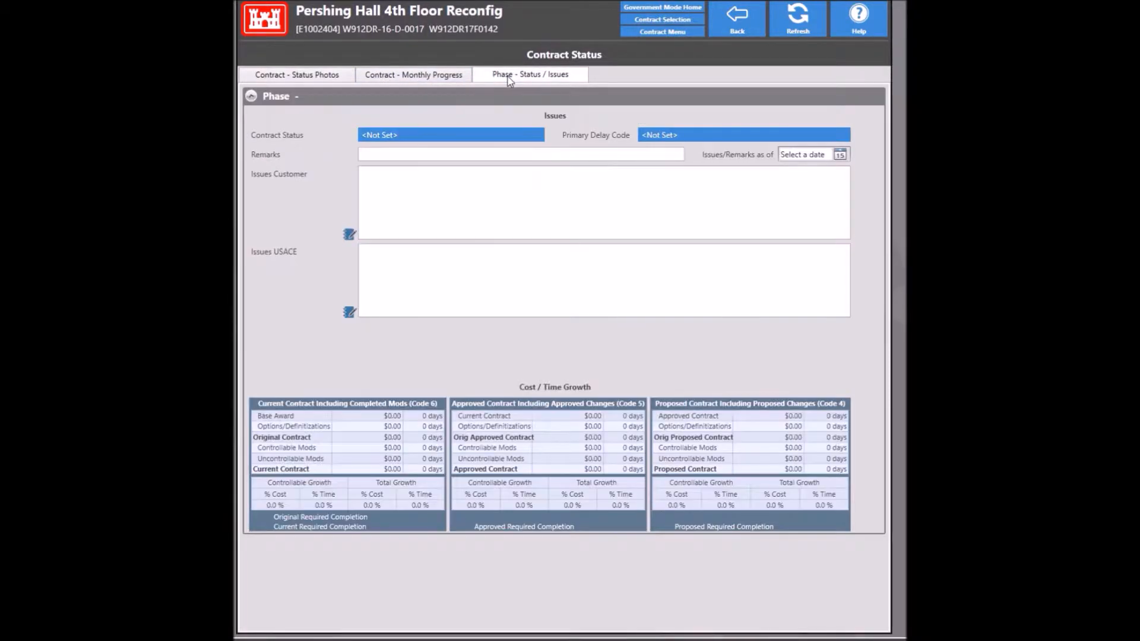
Step: Set contract status to T, Contract Awarded - Construction Not Started
left_click(460, 139)
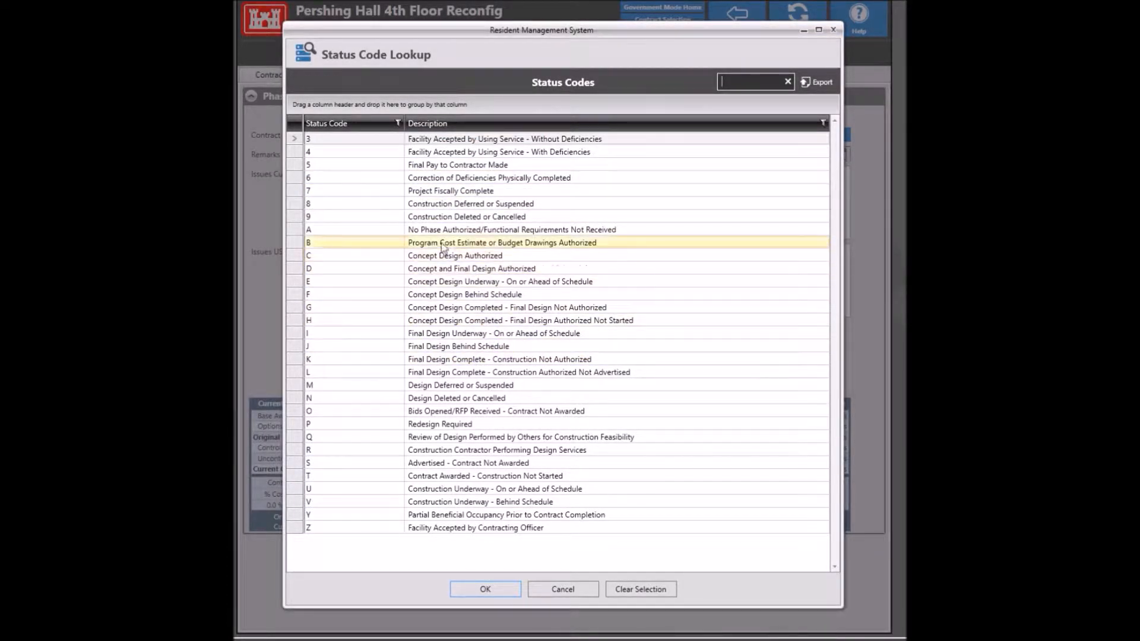
left_click(469, 475)
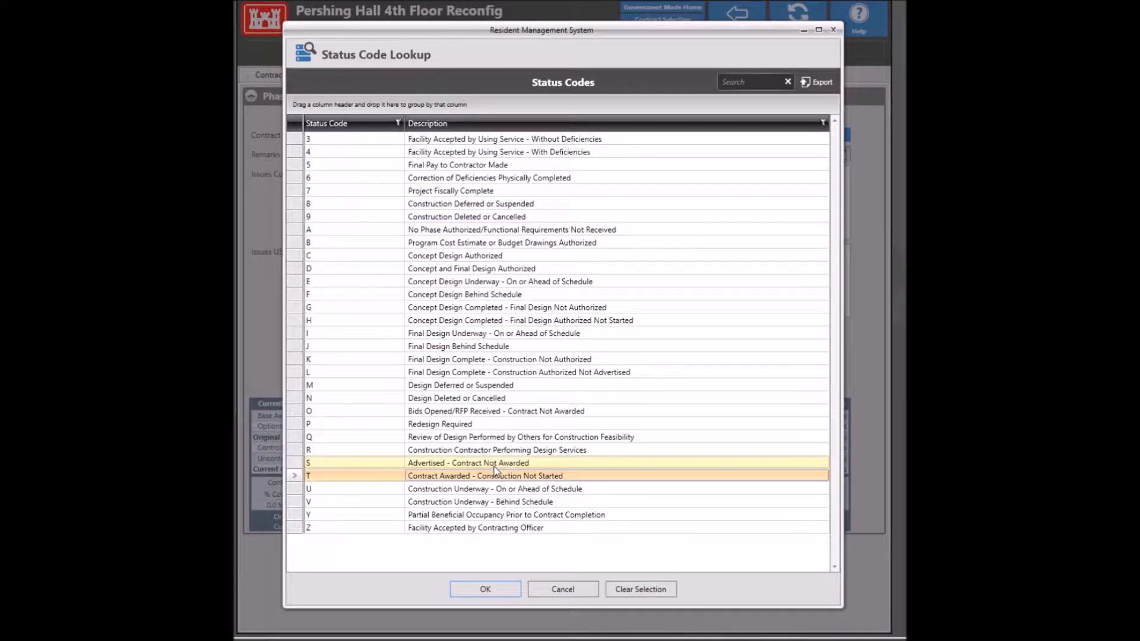
left_click(504, 585)
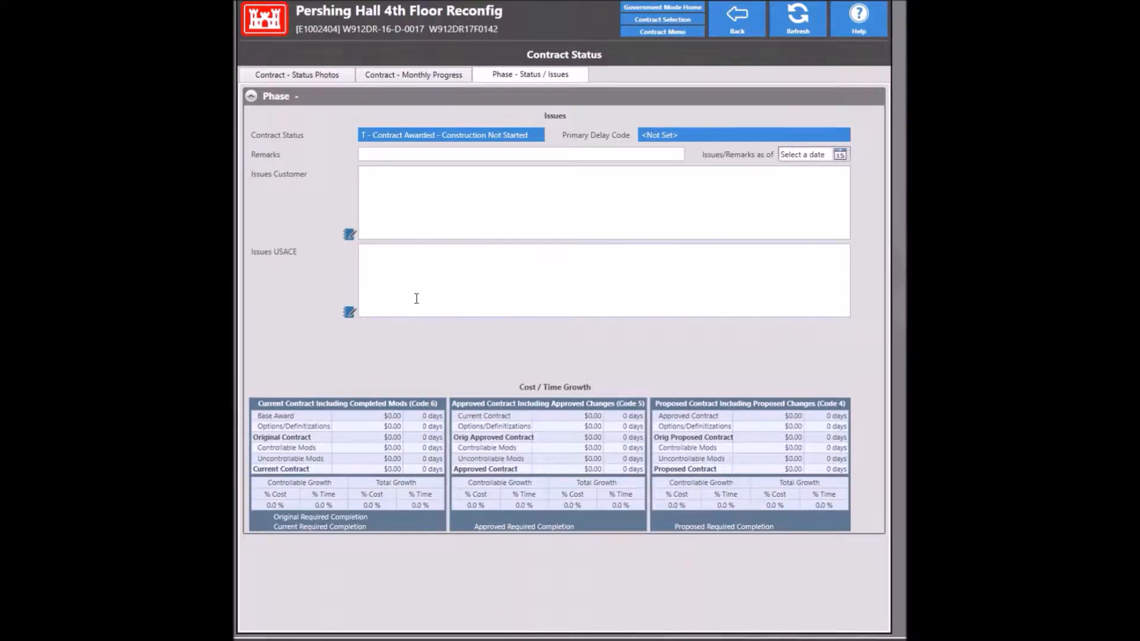
Step: Set the primary delay code to D0, No Current Problems, and return to the Contract Menu
left_click(663, 136)
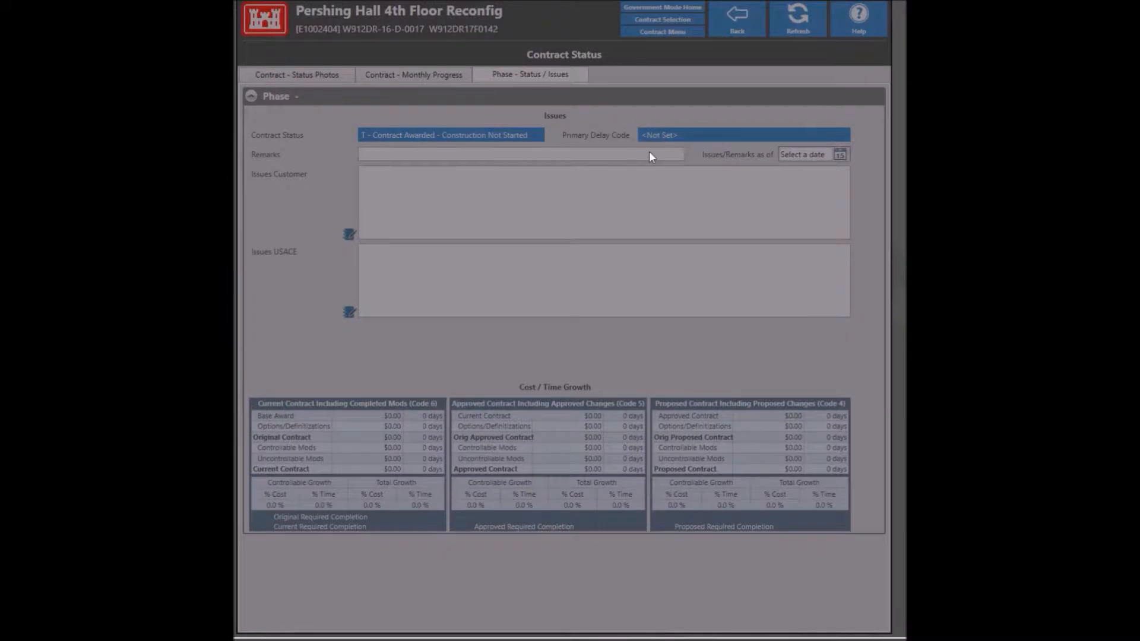
scroll(510, 397, "down", 10)
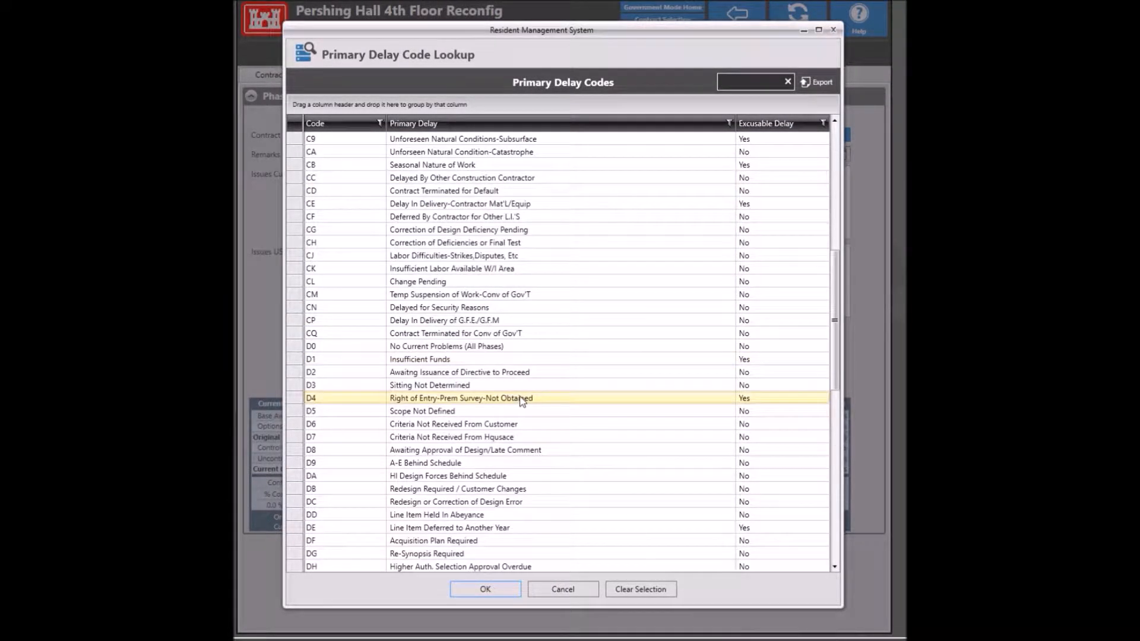
left_click(447, 352)
left_click(507, 593)
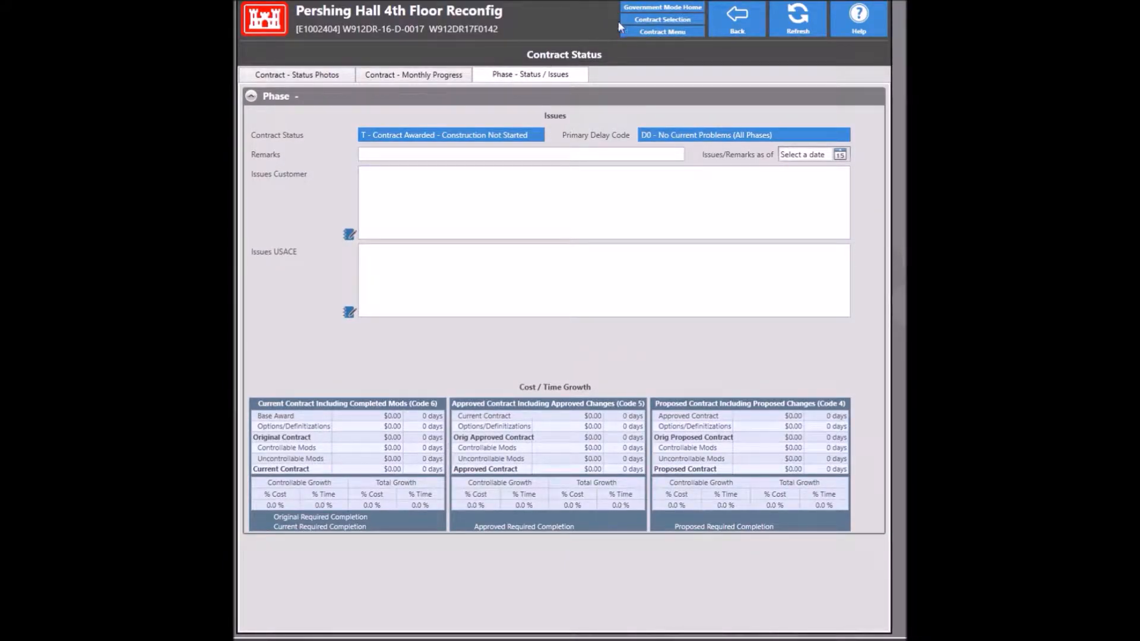
left_click(736, 27)
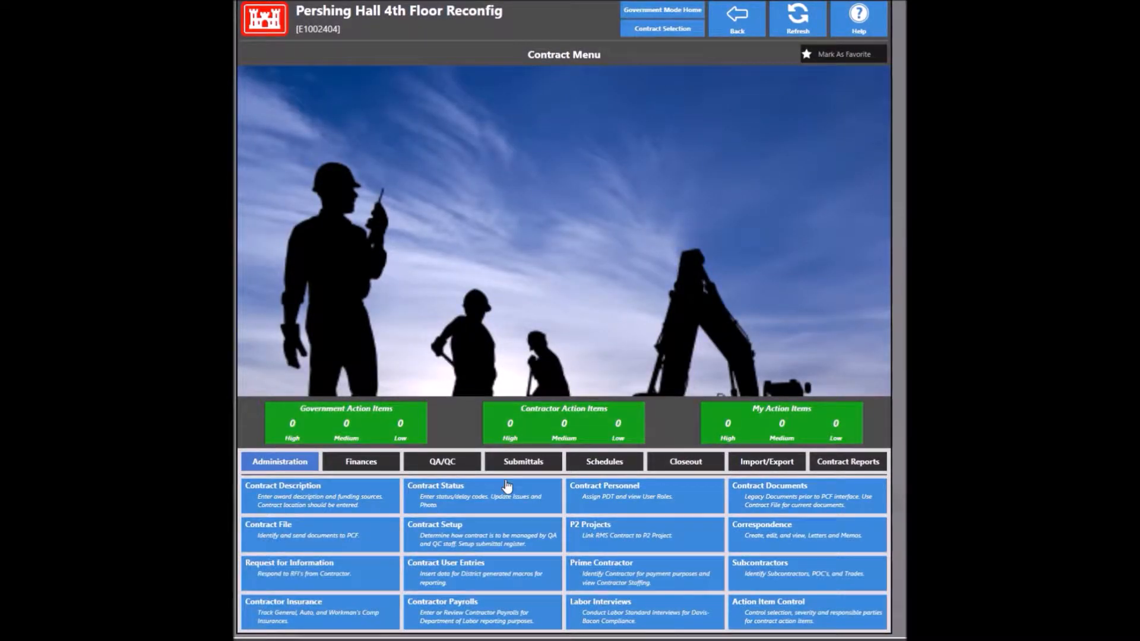
Step: In Contract Setup, keep BALTIMORE DISTRICT as the CEFMS database and turn QCS usage off
left_click(482, 537)
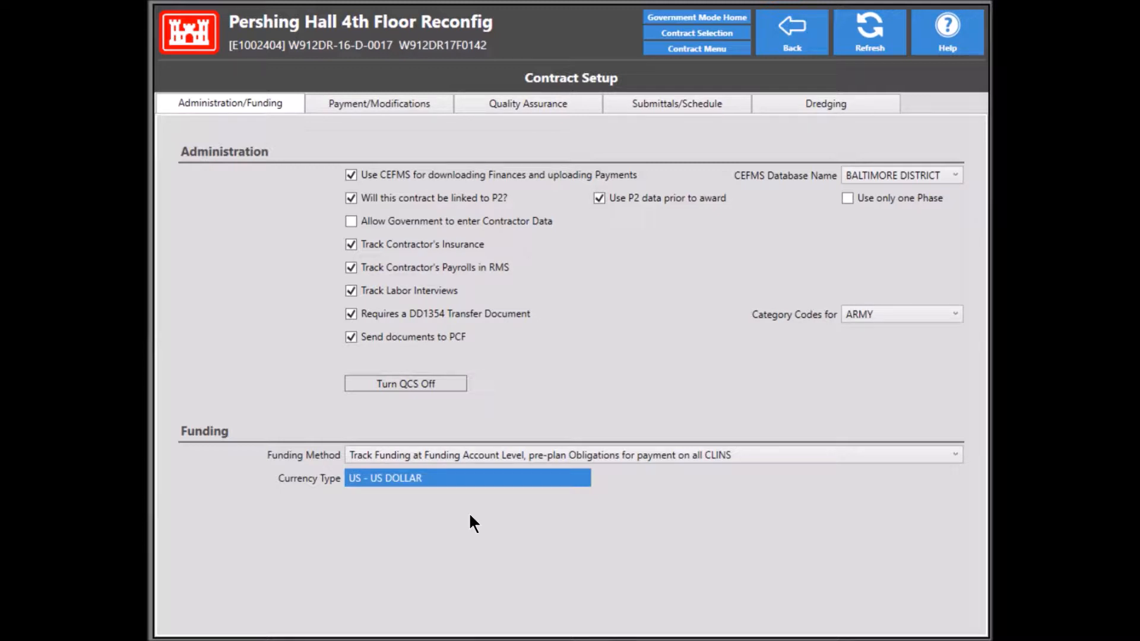
left_click(871, 177)
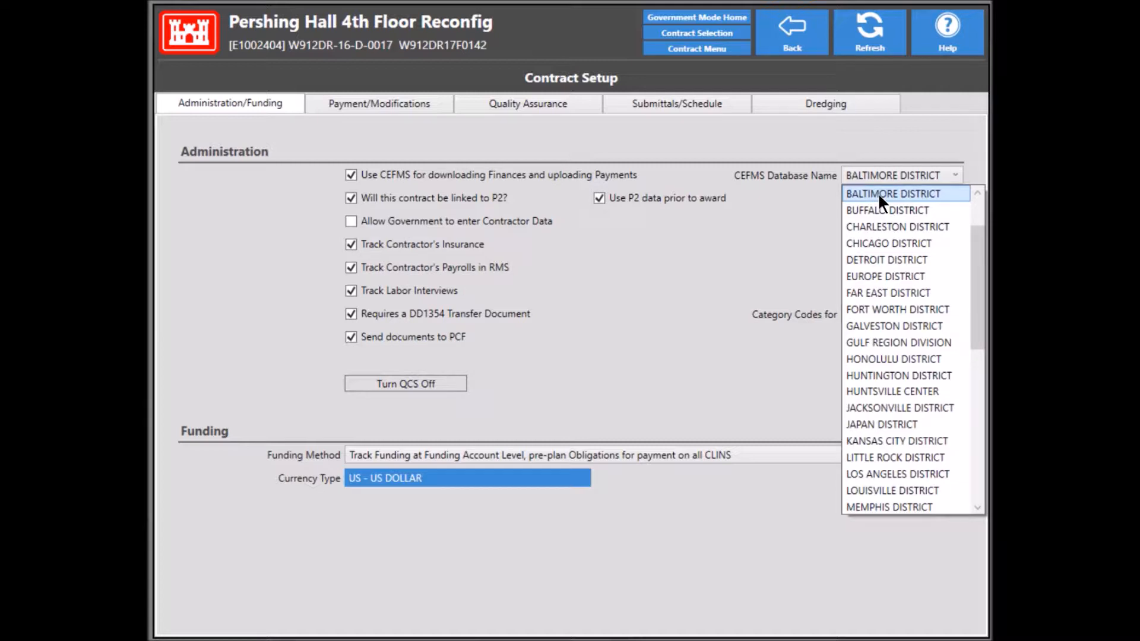
left_click(879, 196)
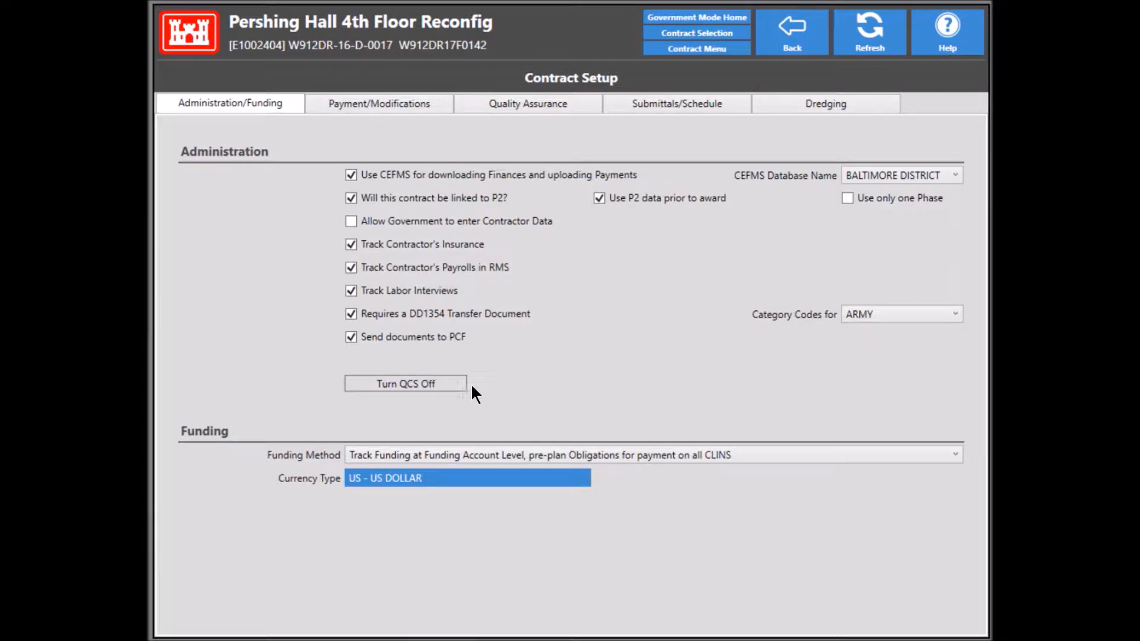
left_click(441, 386)
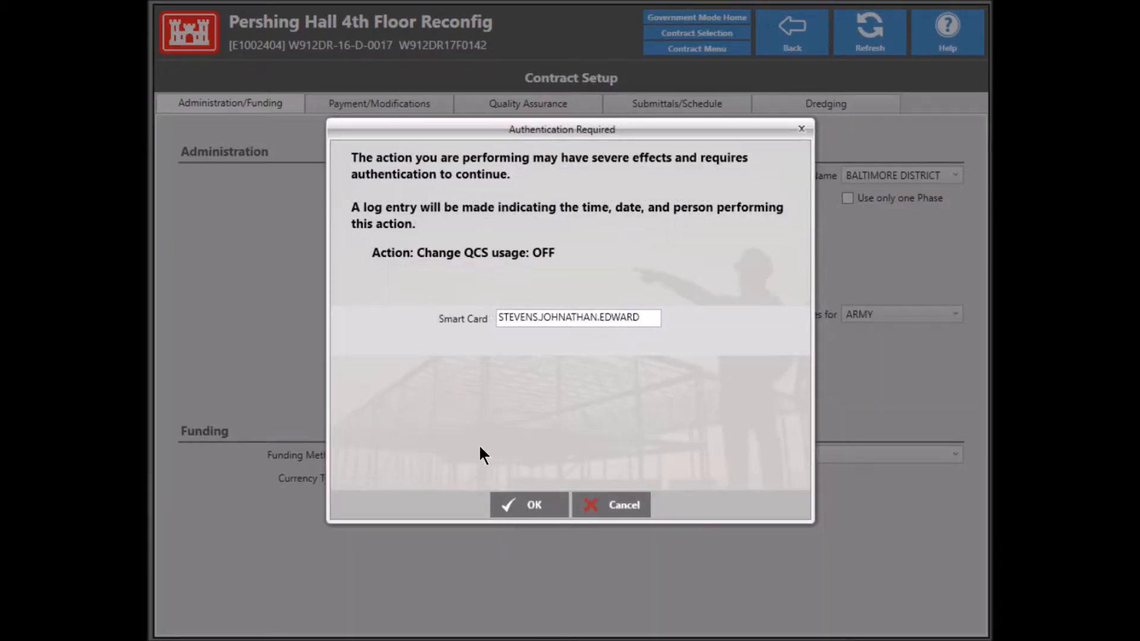
left_click(516, 505)
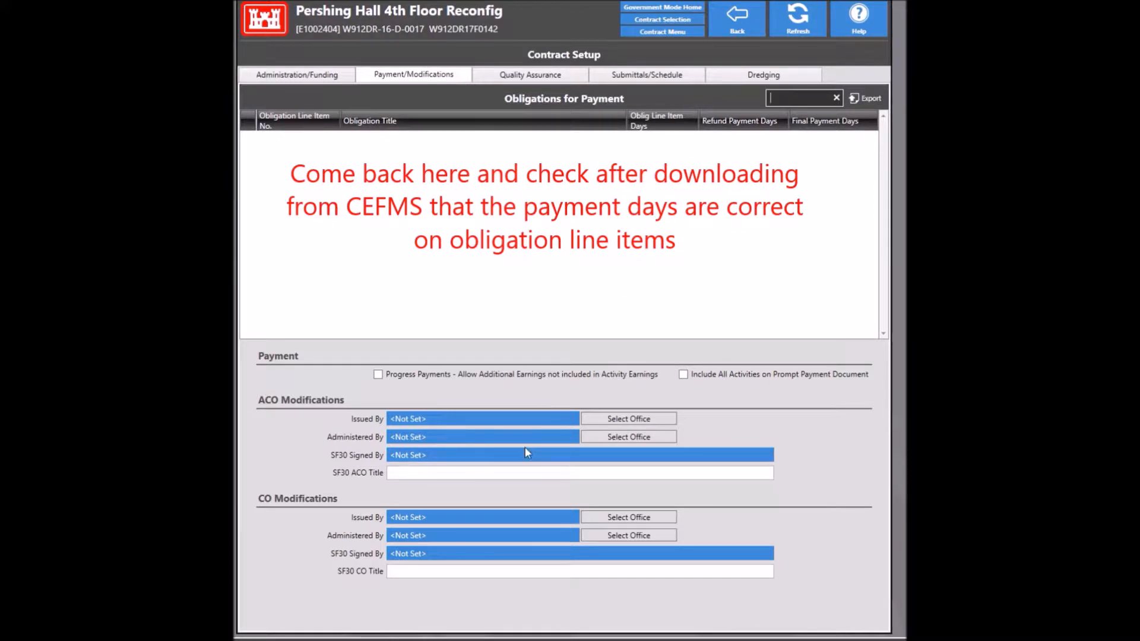
Step: Set ACO modifications issued by Bay Area Office and administered by North Substation Resident Office
left_click(446, 425)
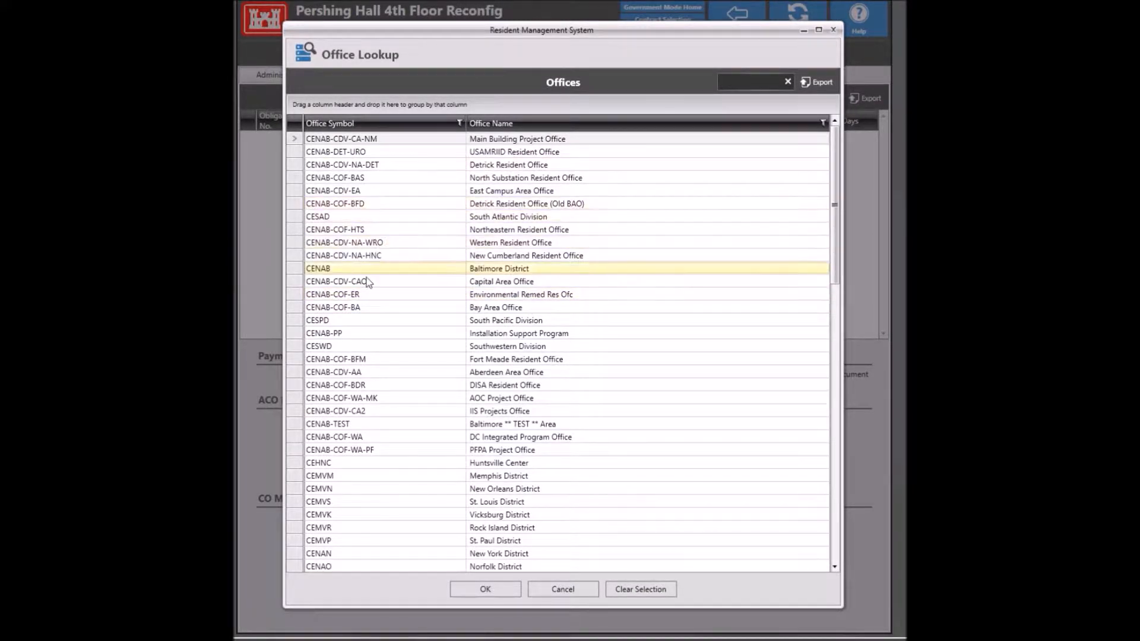
left_click(373, 310)
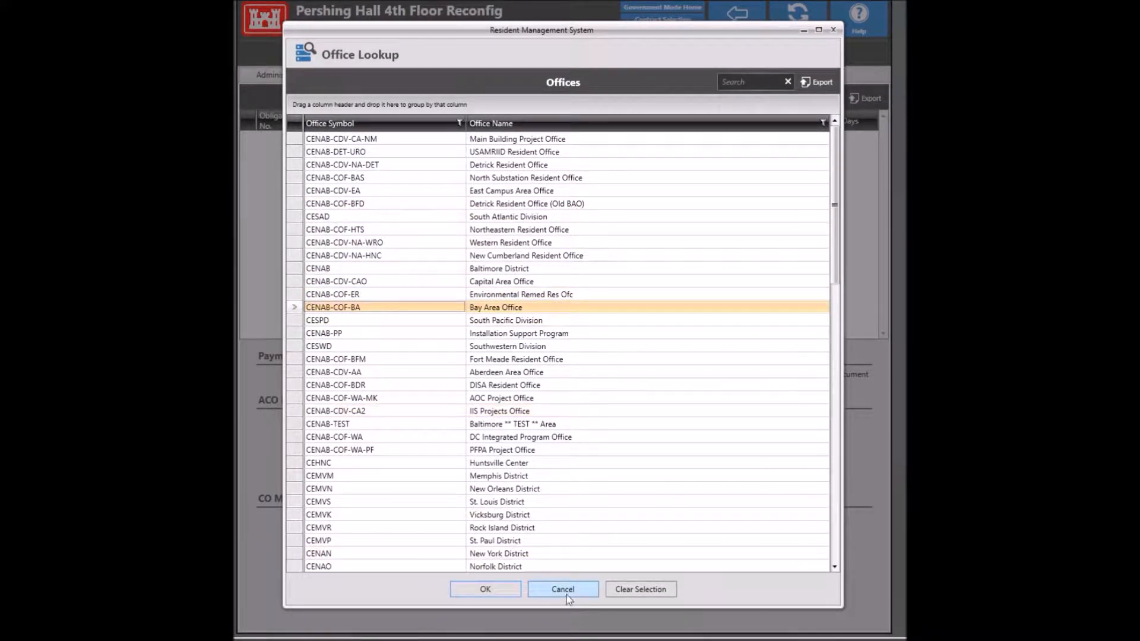
left_click(502, 596)
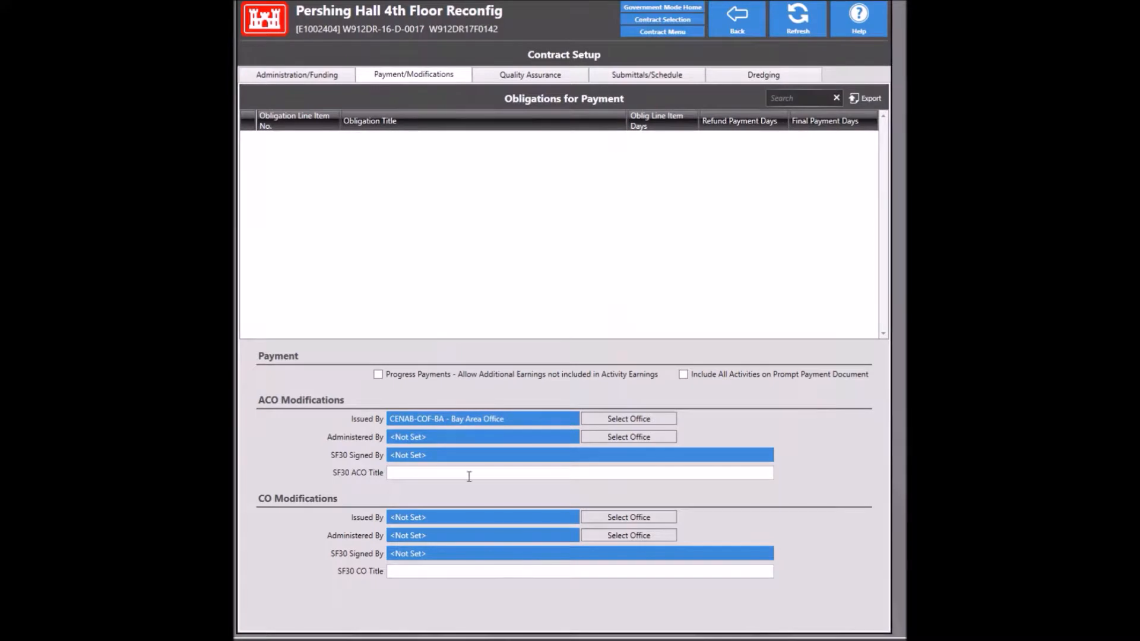
left_click(491, 440)
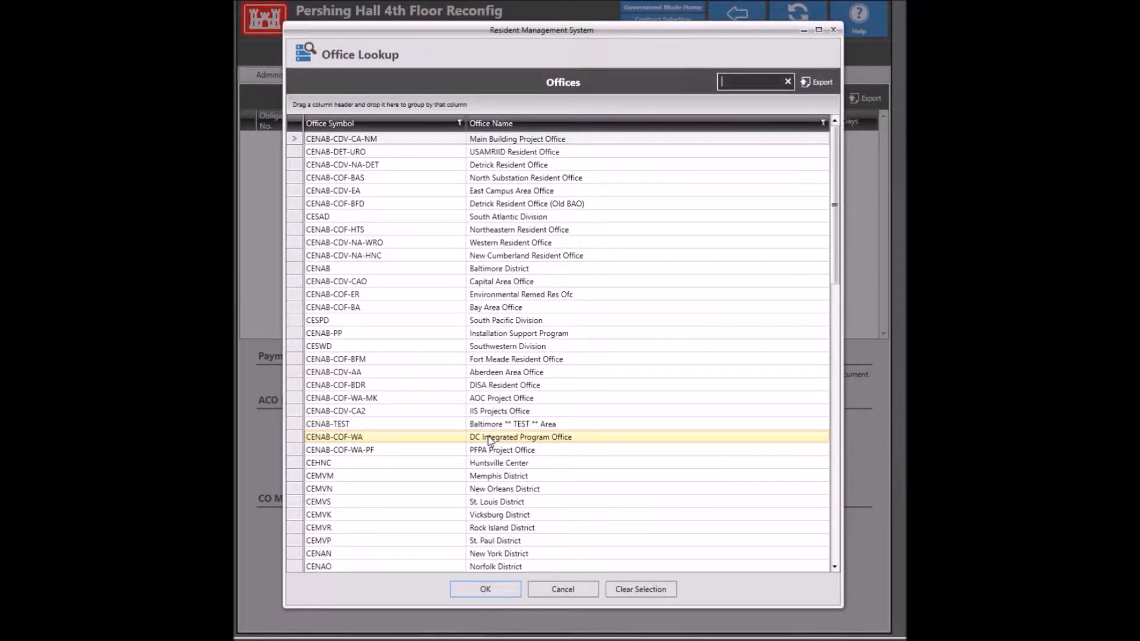
double_click(339, 181)
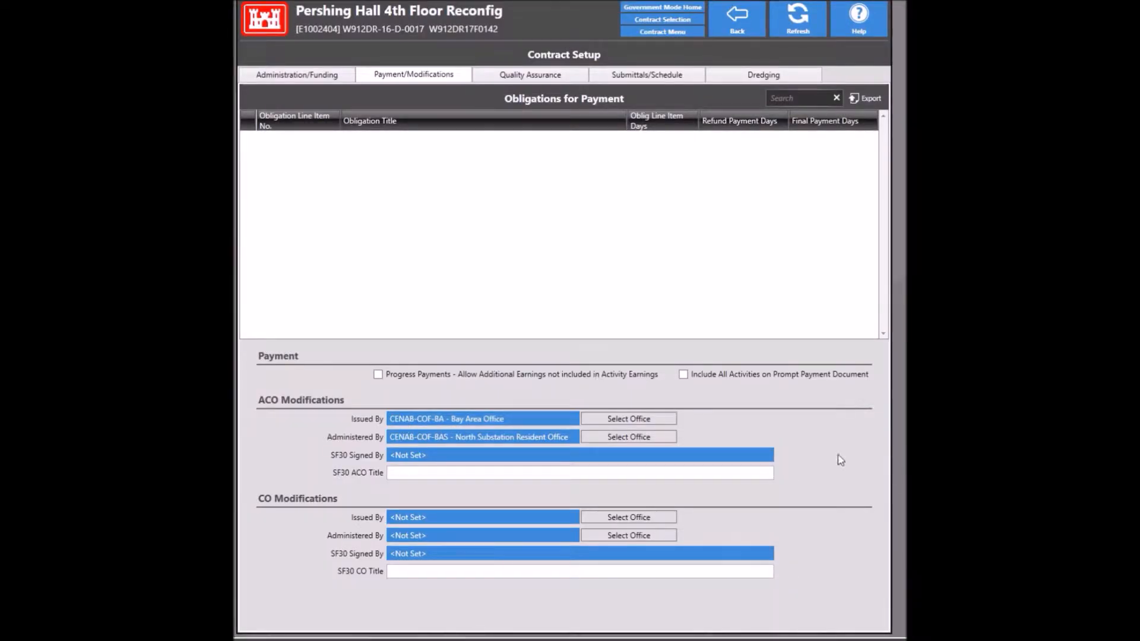
Step: Assign the ACO SF30 signer from signature blocks, titled 'Administrative Contracting Officer'
left_click(743, 455)
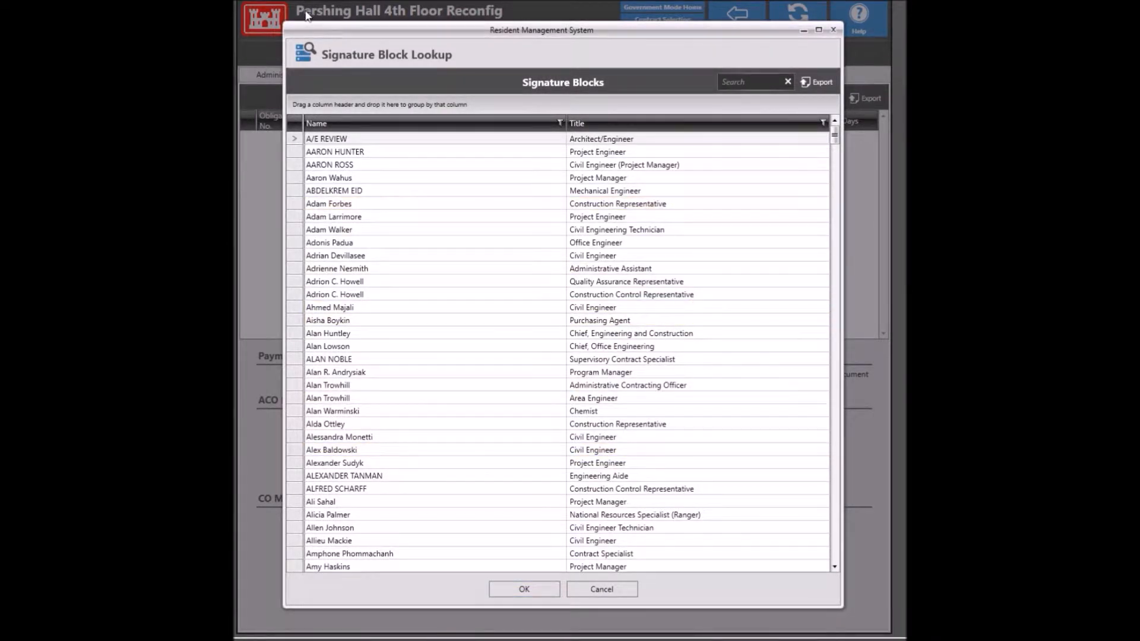
left_click(743, 85)
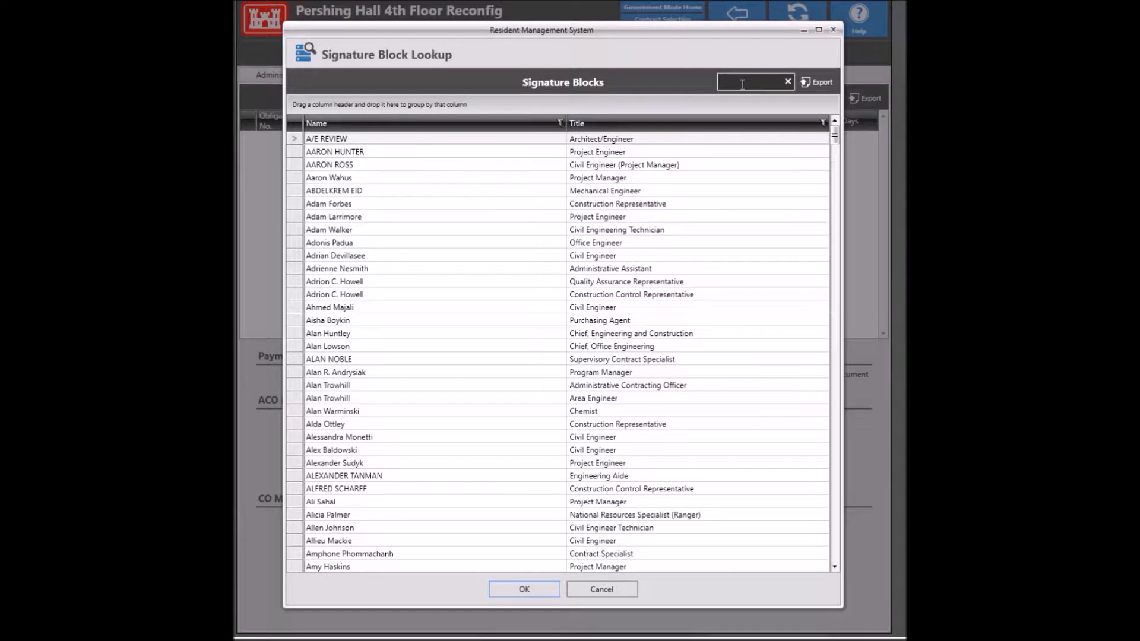
type("baze")
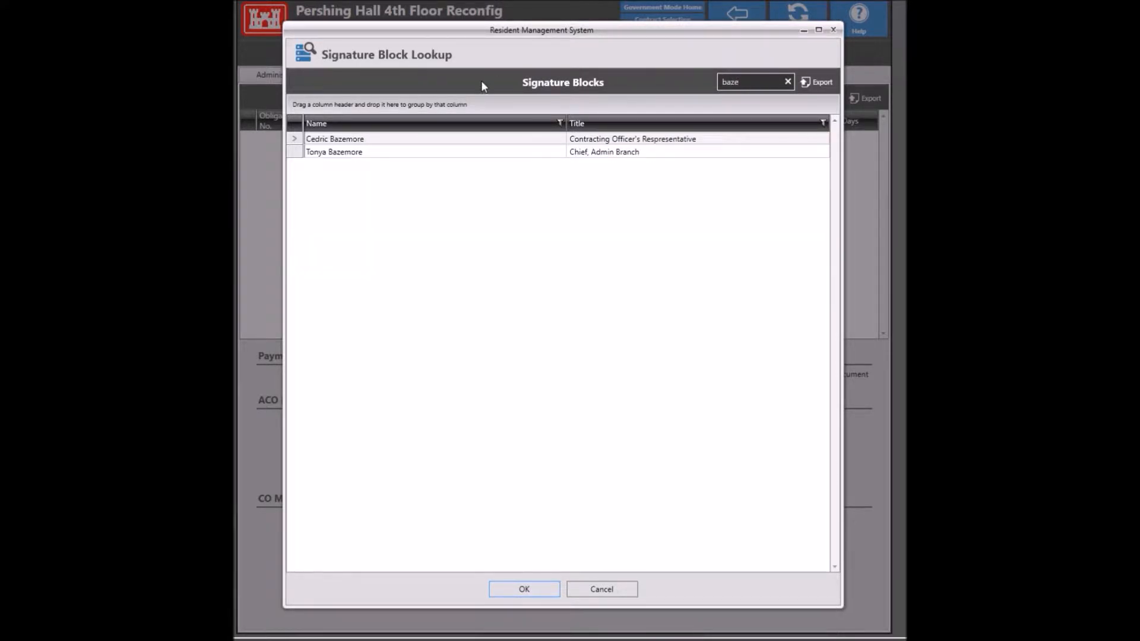
left_click(436, 143)
left_click(548, 586)
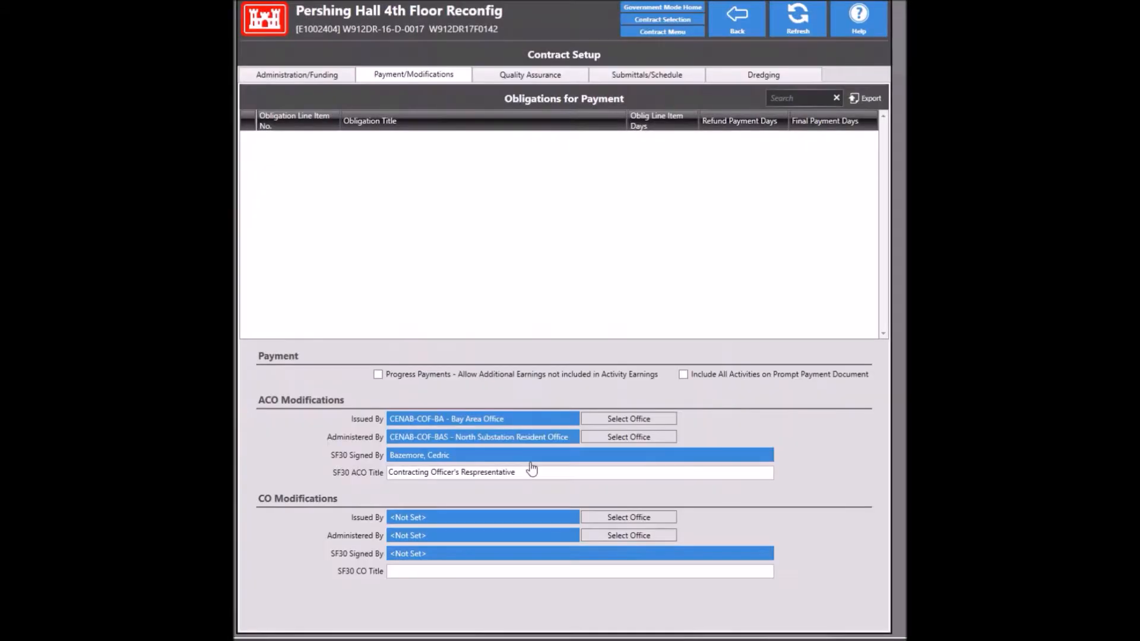
left_click(535, 472)
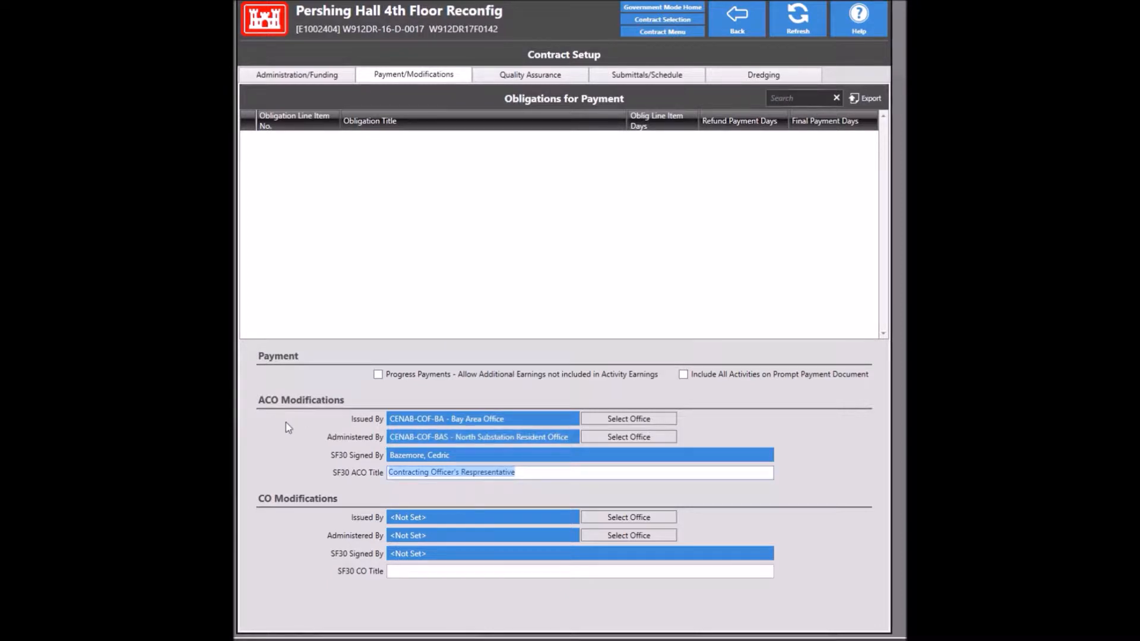
type("A")
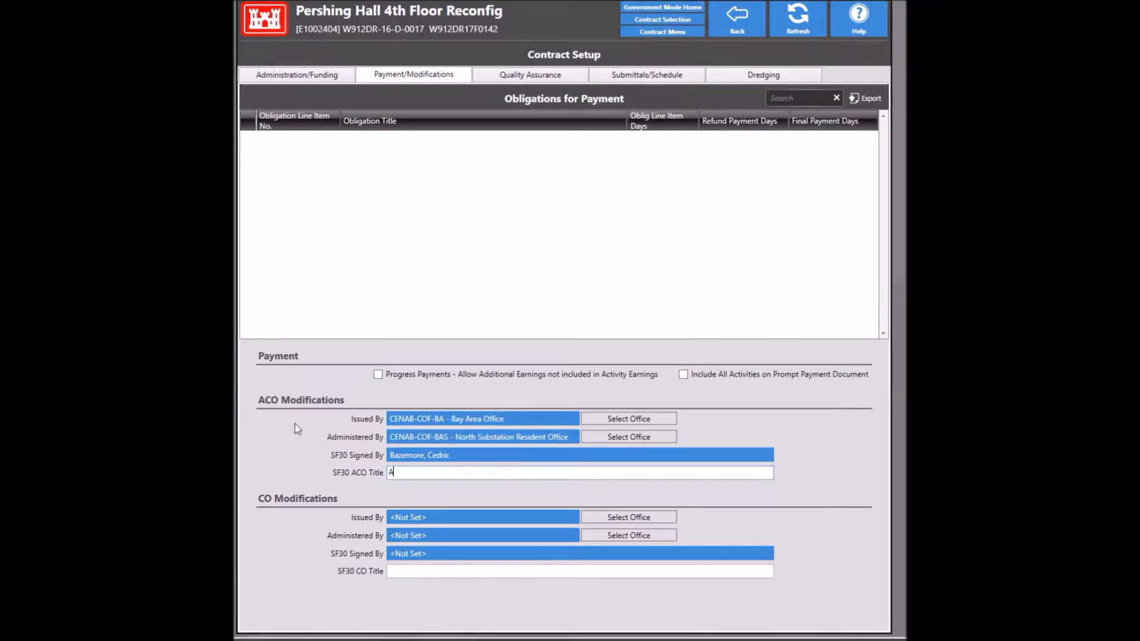
type("dministrative Contracting Officer")
Step: Set CO modifications to be issued and administered by Baltimore District
left_click(420, 514)
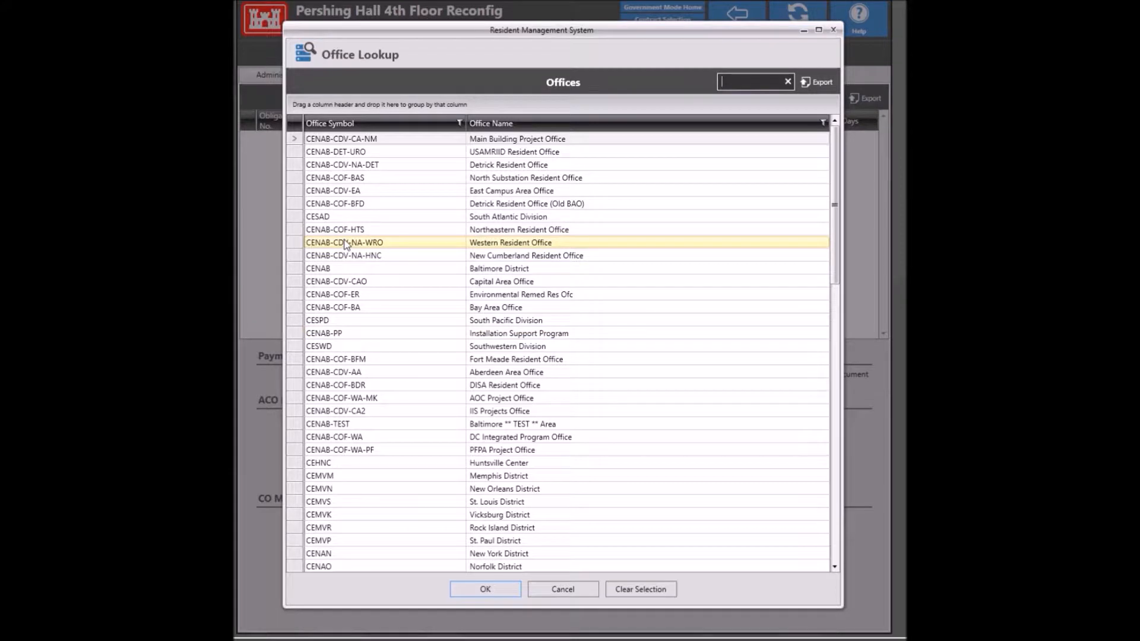
left_click(734, 85)
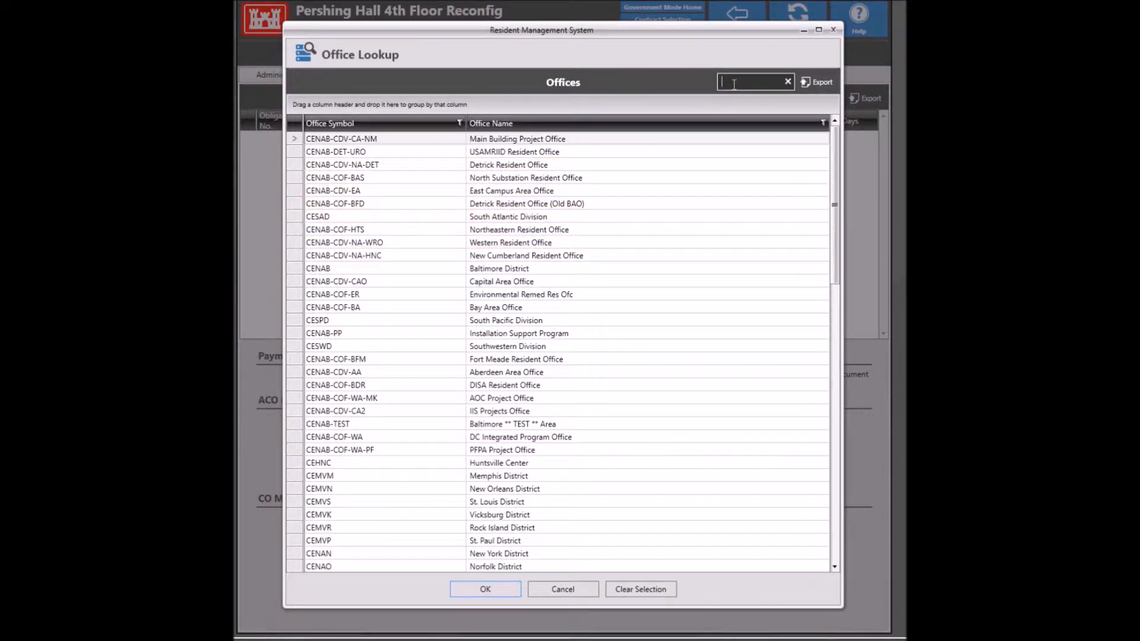
type("bal")
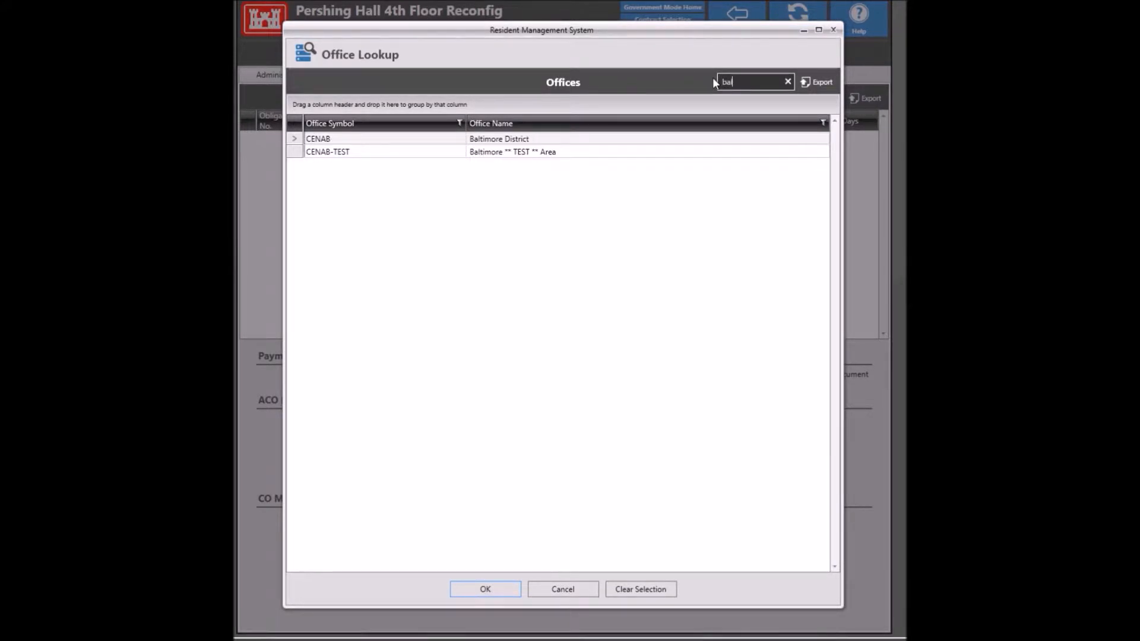
type("t")
double_click(683, 139)
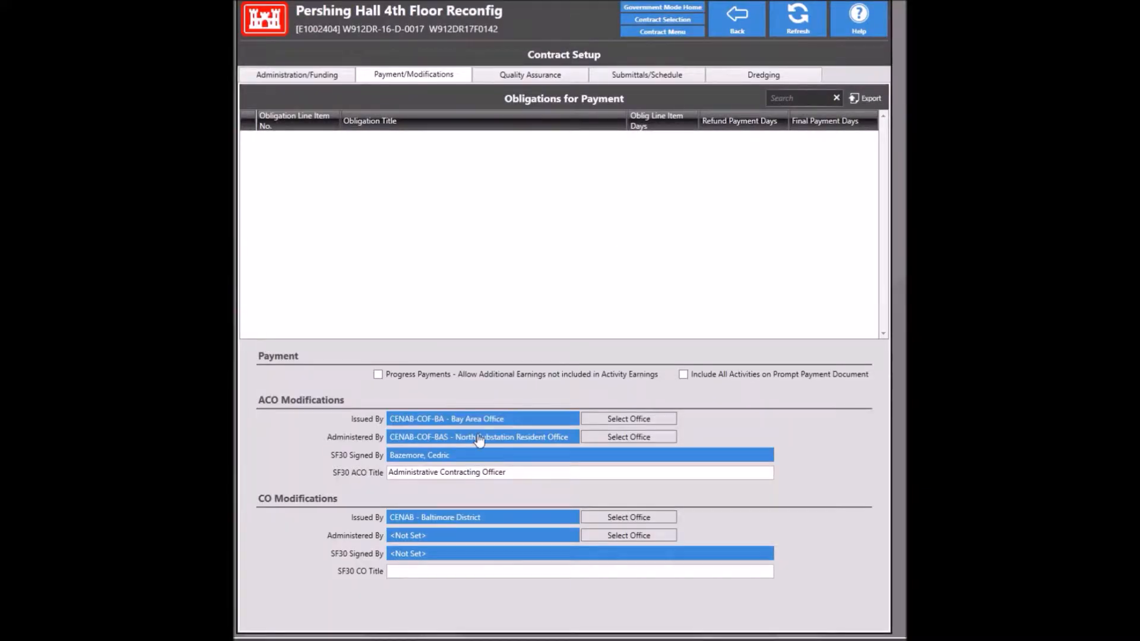
left_click(462, 536)
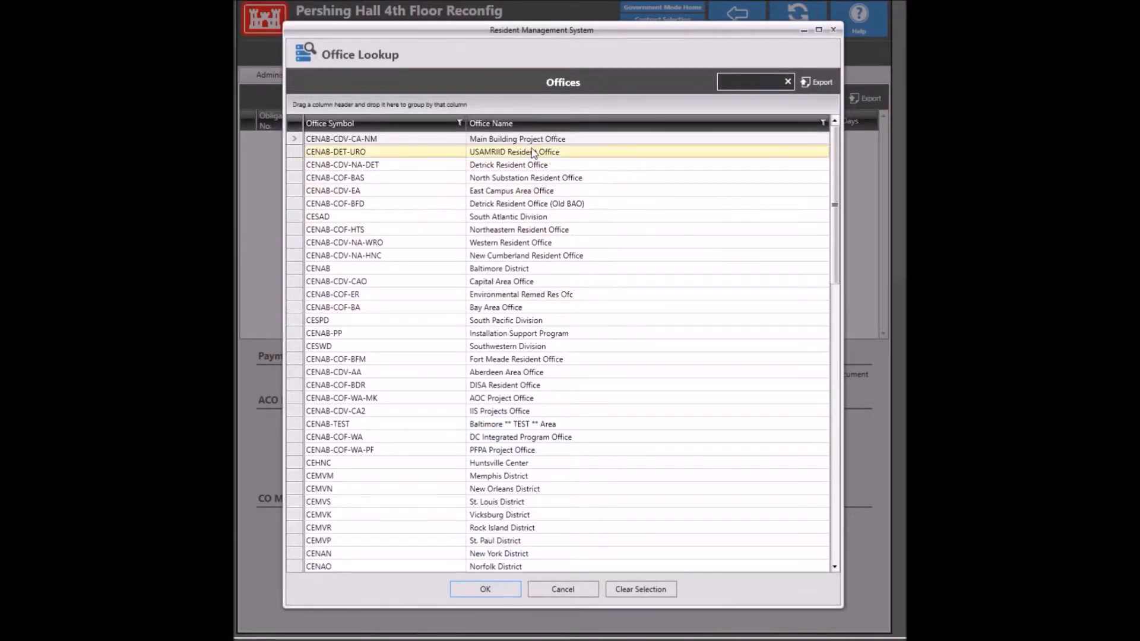
type("ba")
double_click(590, 165)
Step: Assign the Contract Specialist as CO SF30 signer, titled 'Contracting Officer's Representative'
left_click(492, 553)
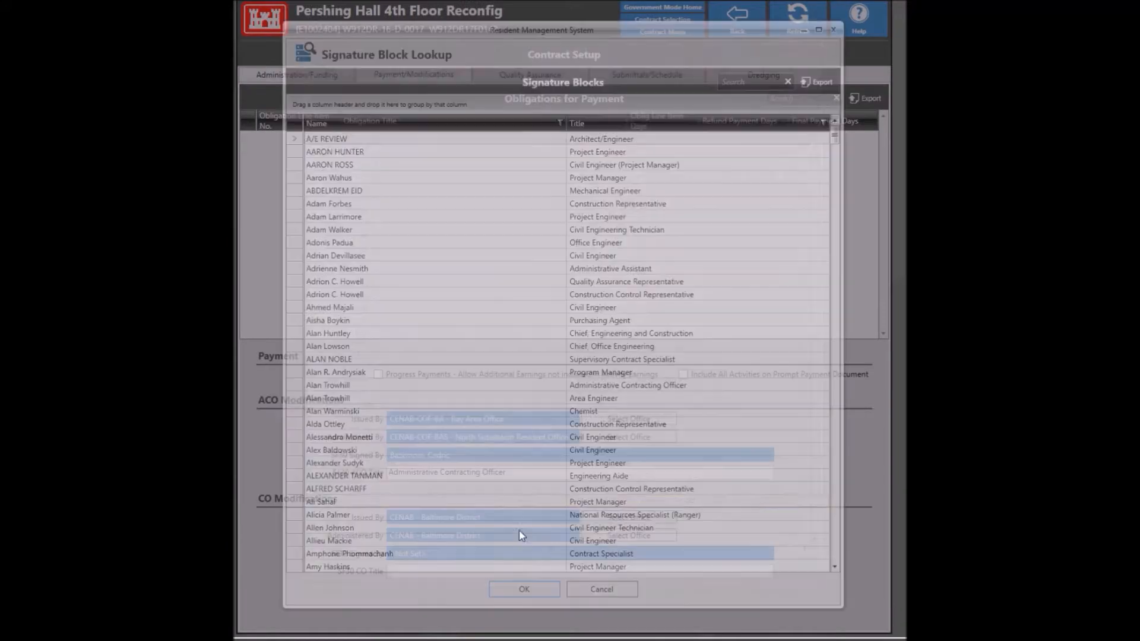
left_click(736, 82)
type("mill")
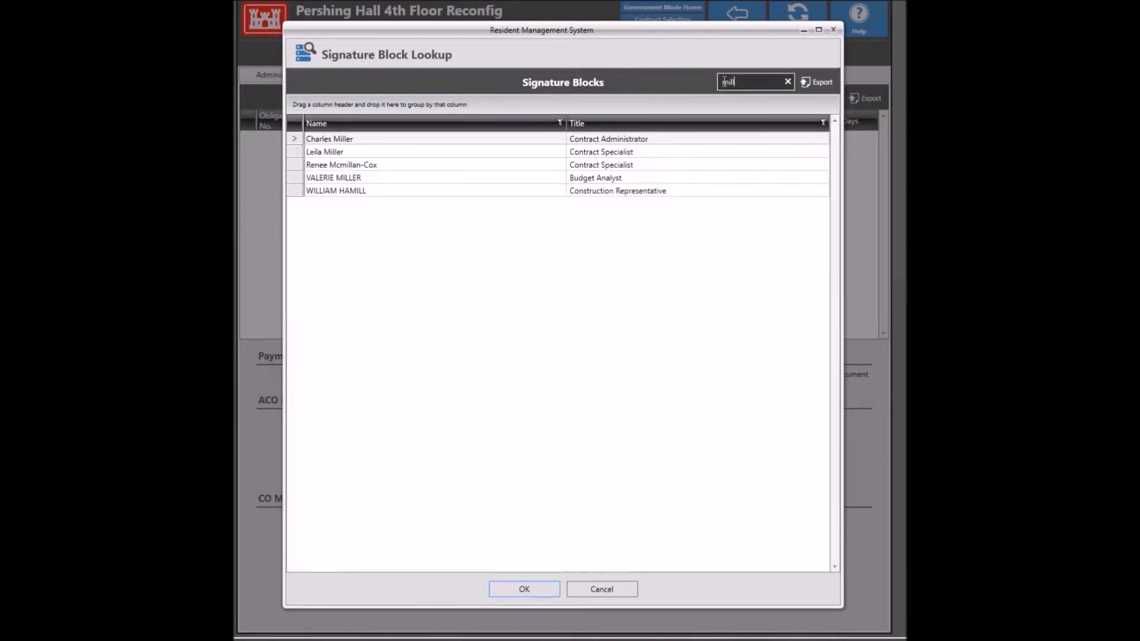
left_click(426, 153)
double_click(427, 152)
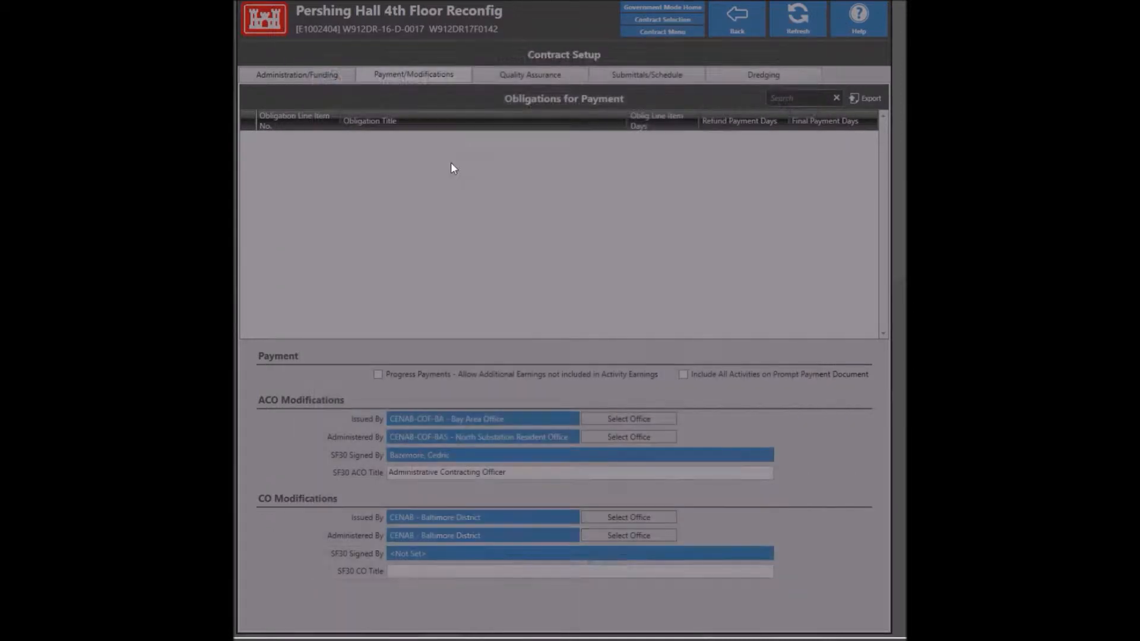
left_click_drag(458, 570, 383, 571)
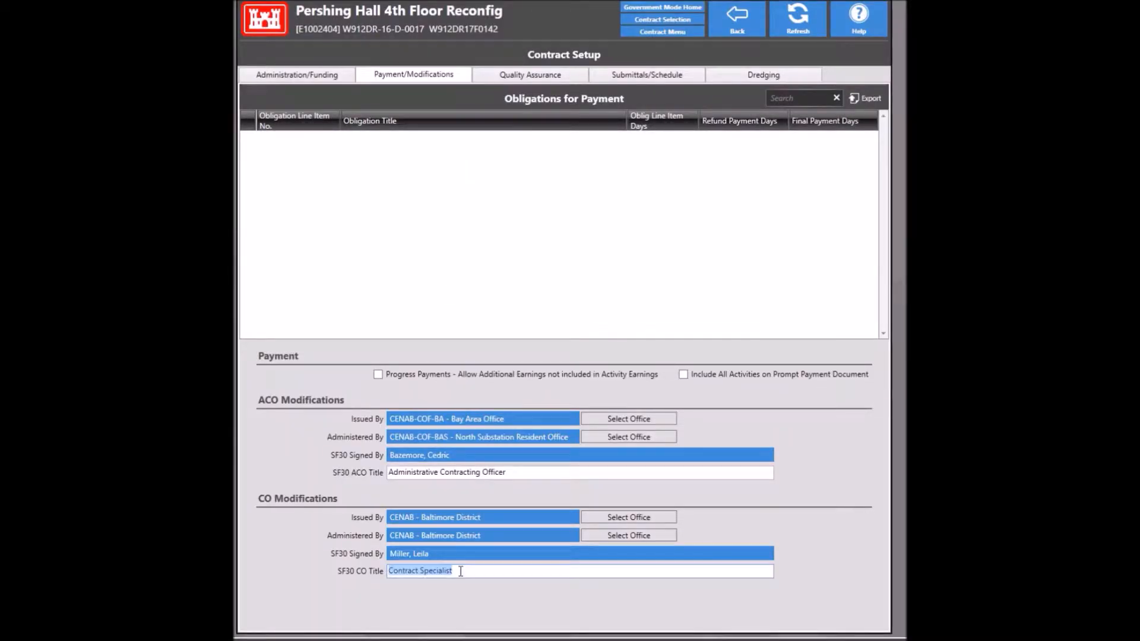
type("Co")
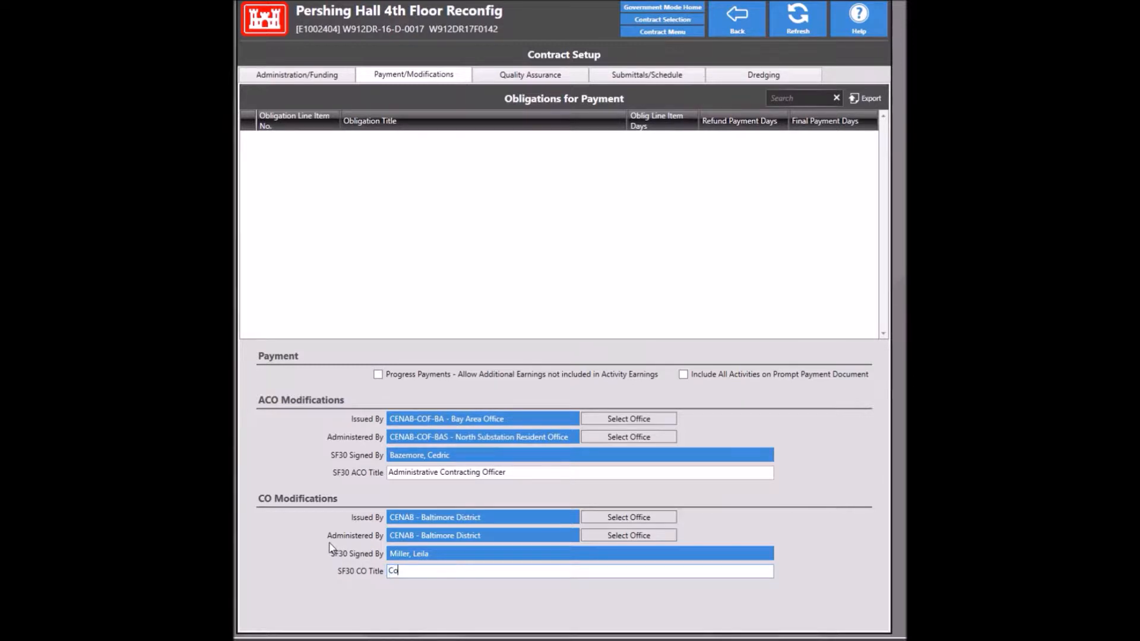
type("ntracting Officer's Representative")
left_click(530, 78)
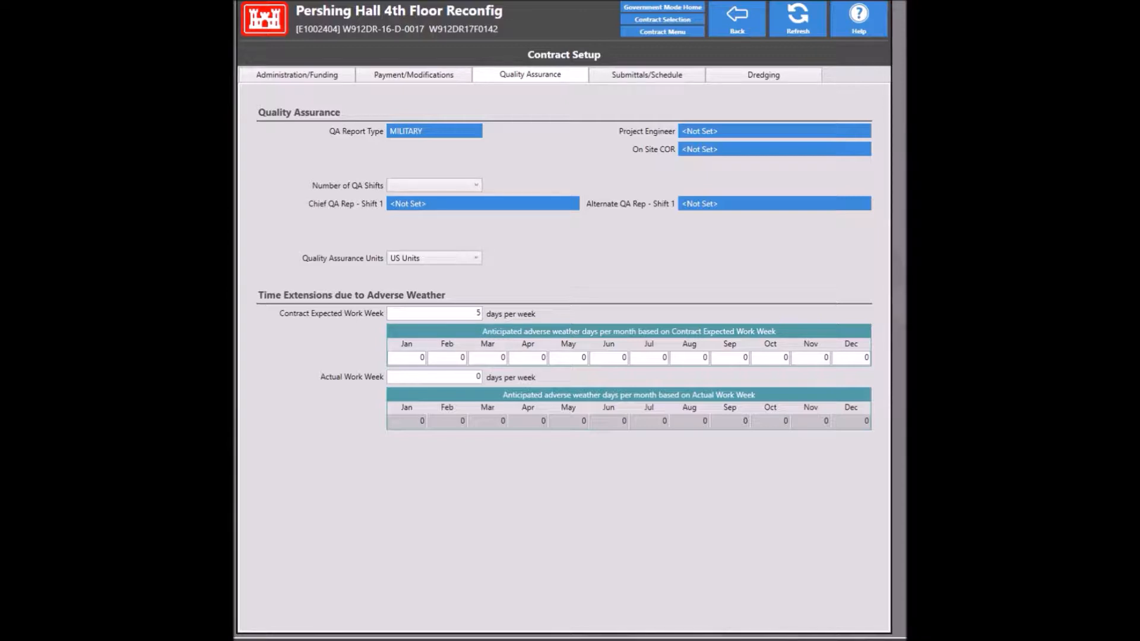
Step: Assign the contract's project engineer and on-site COR from Staff Member Lookup
left_click(737, 133)
type("park")
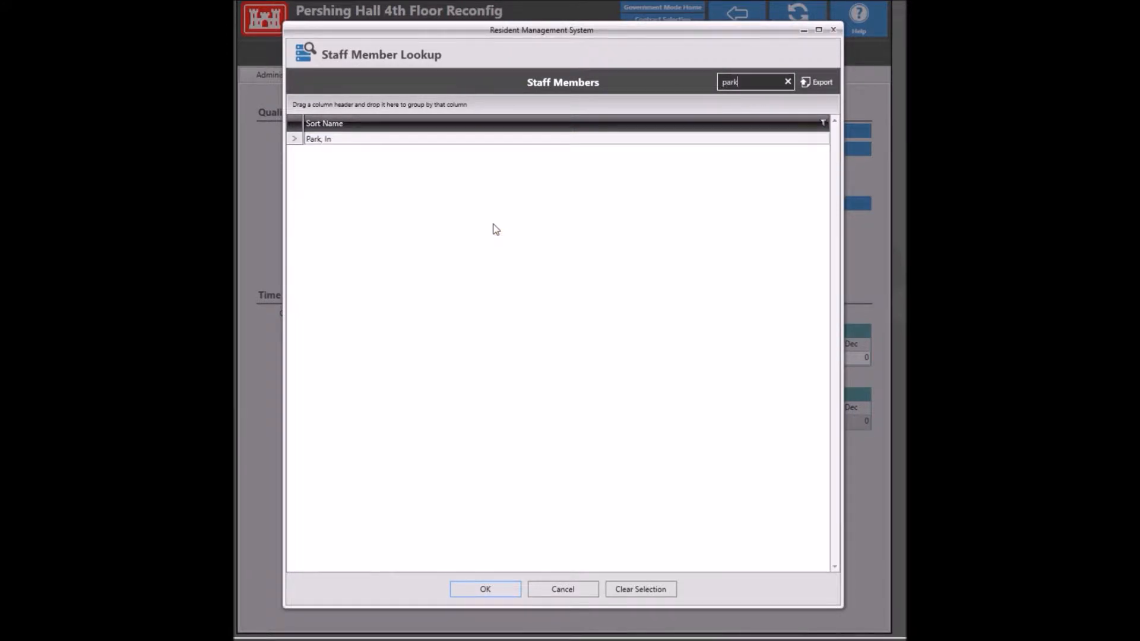
double_click(478, 141)
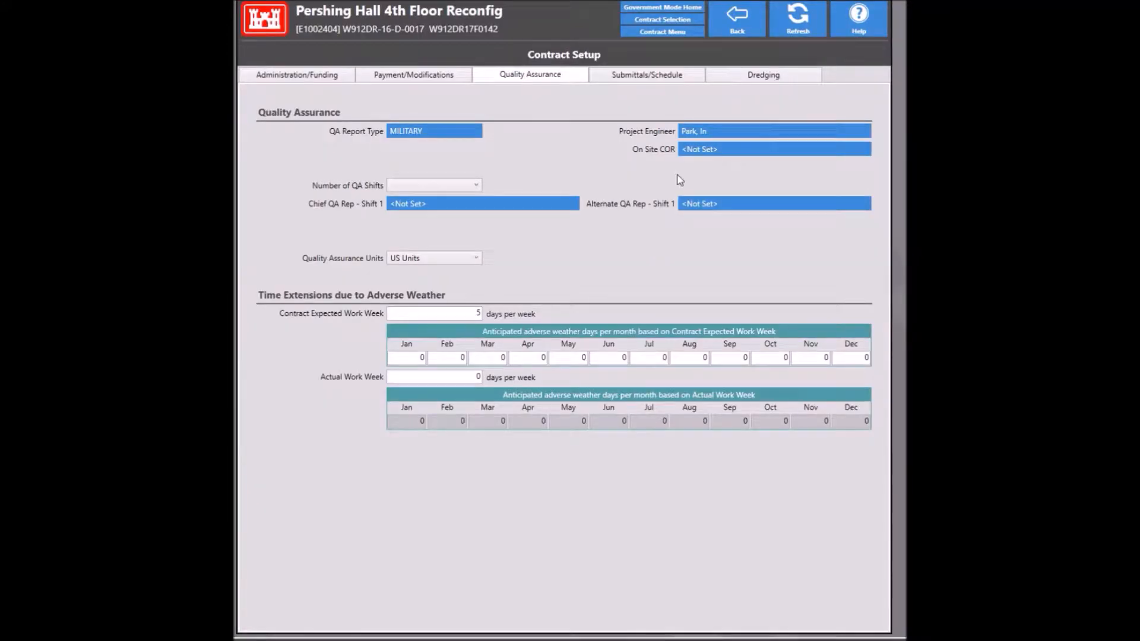
left_click(715, 152)
type("clar")
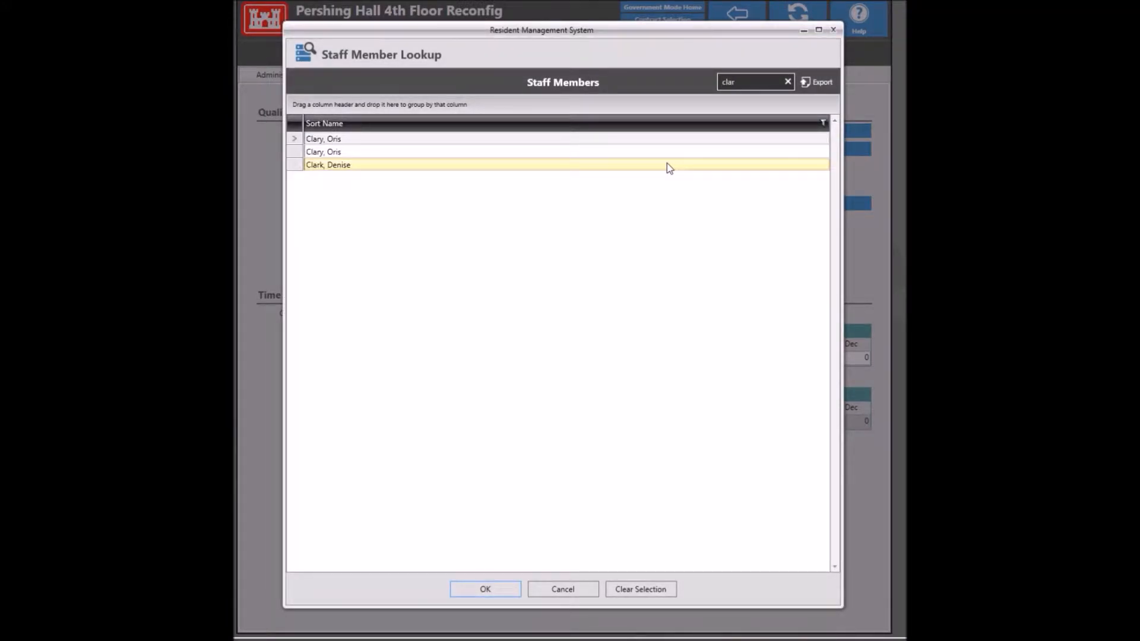
double_click(556, 153)
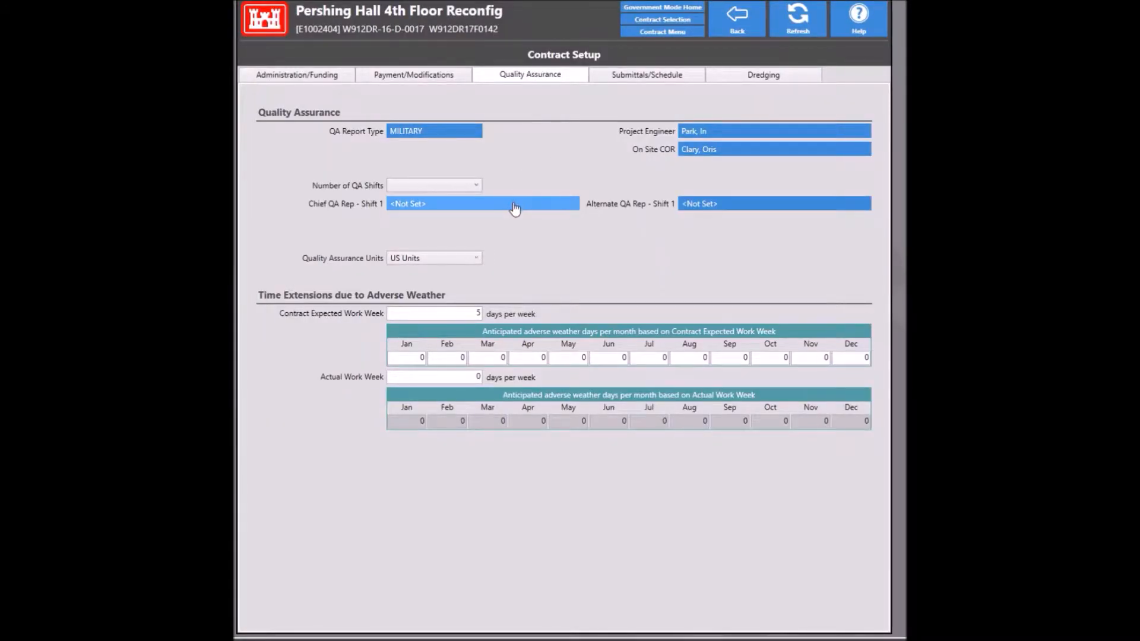
Step: Assign the shift 1 chief QA rep, choose '1 Shift', and set actual work week to 5
left_click(511, 201)
type("summers")
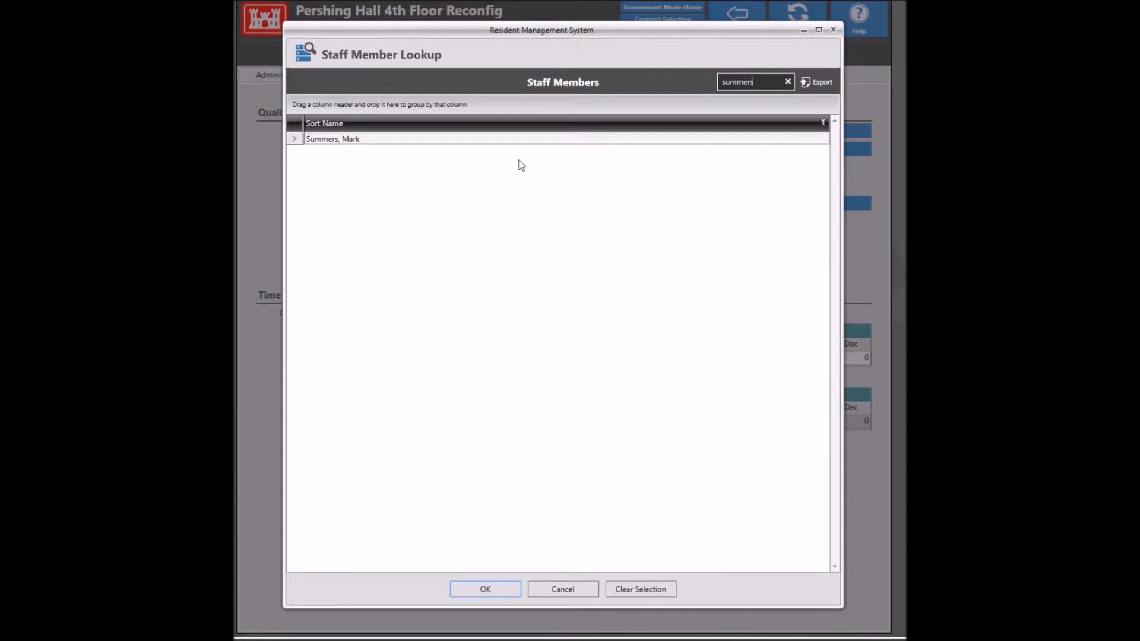
double_click(514, 140)
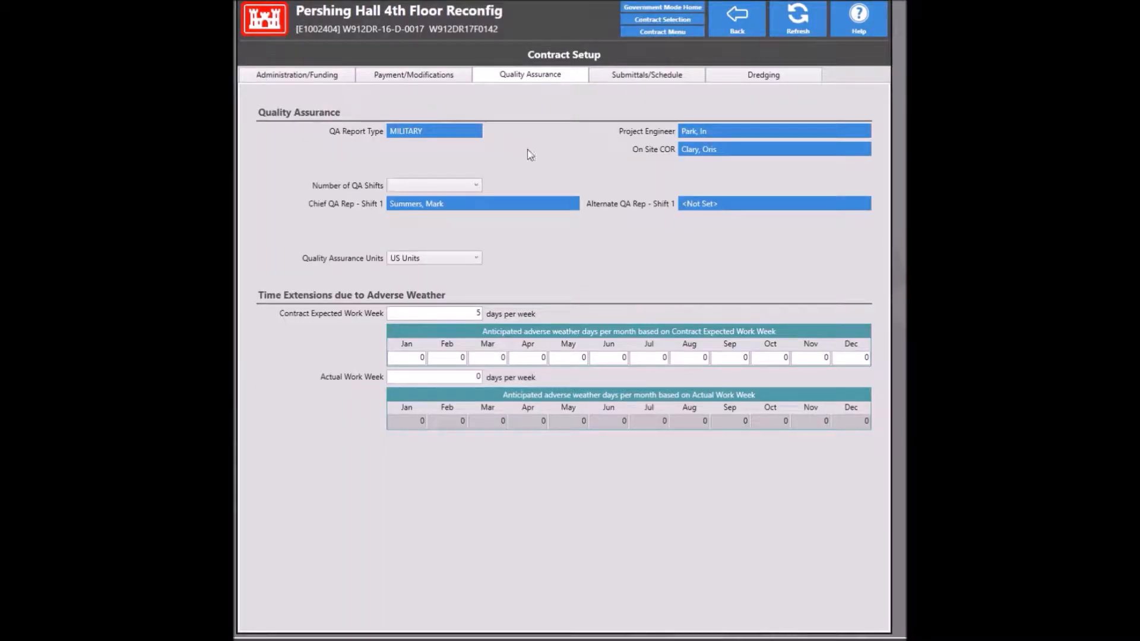
left_click(445, 188)
left_click(438, 198)
left_click(467, 377)
type("5")
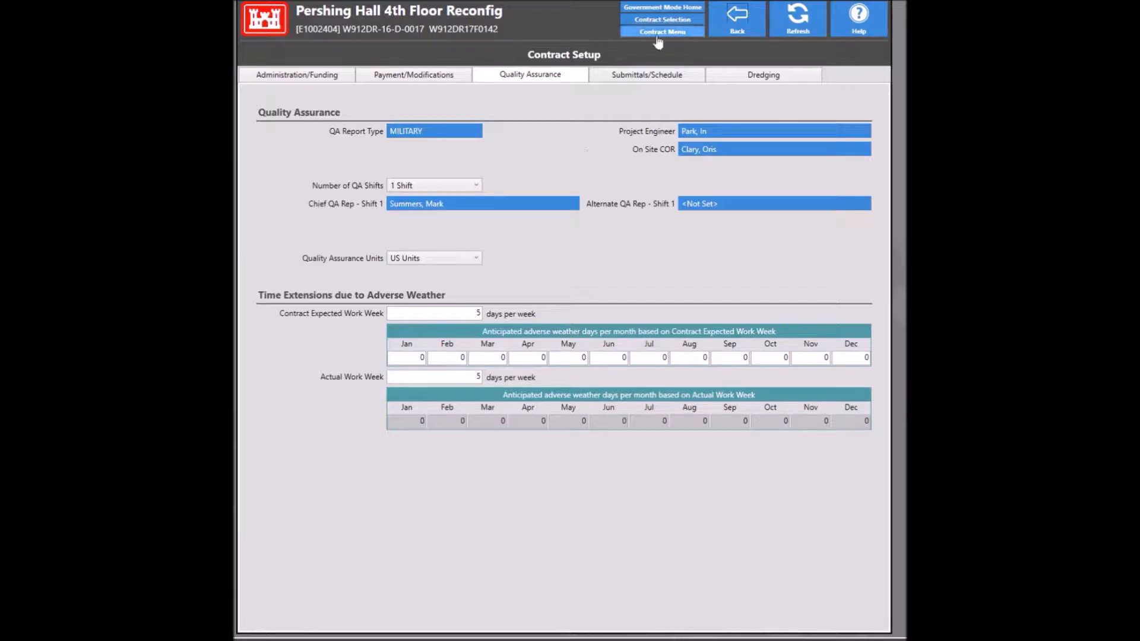
Step: On Submittals/Schedule, set government review periods to GA 30 and FIO 14 days
left_click(646, 78)
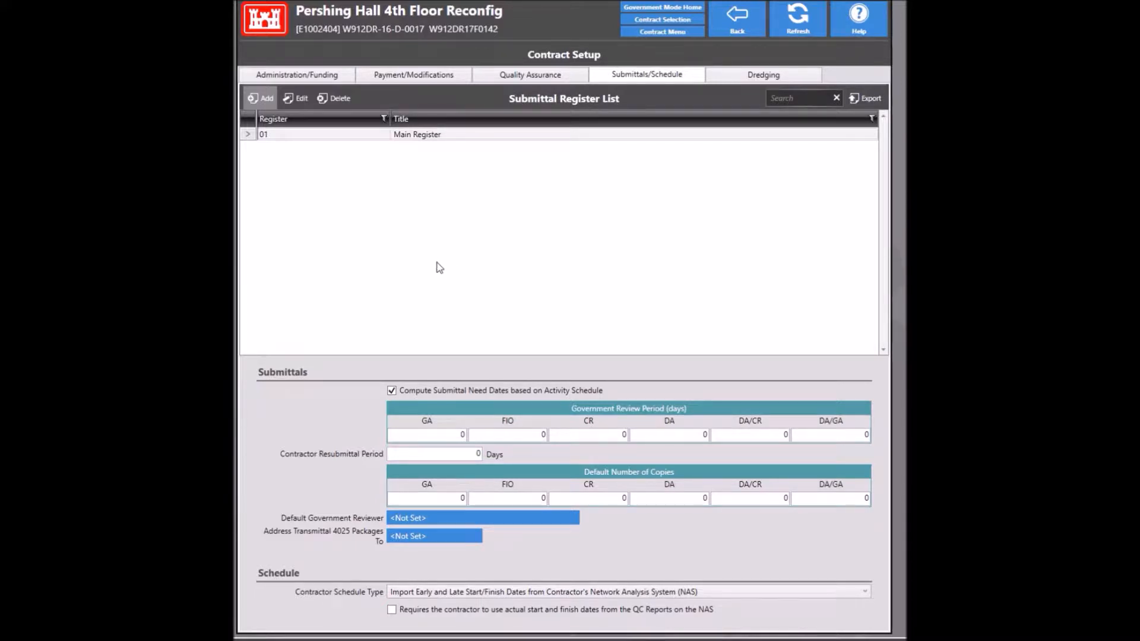
left_click(426, 434)
left_click(434, 435)
key("BackSpace")
type("30")
key("Tab")
type("14")
key("Tab")
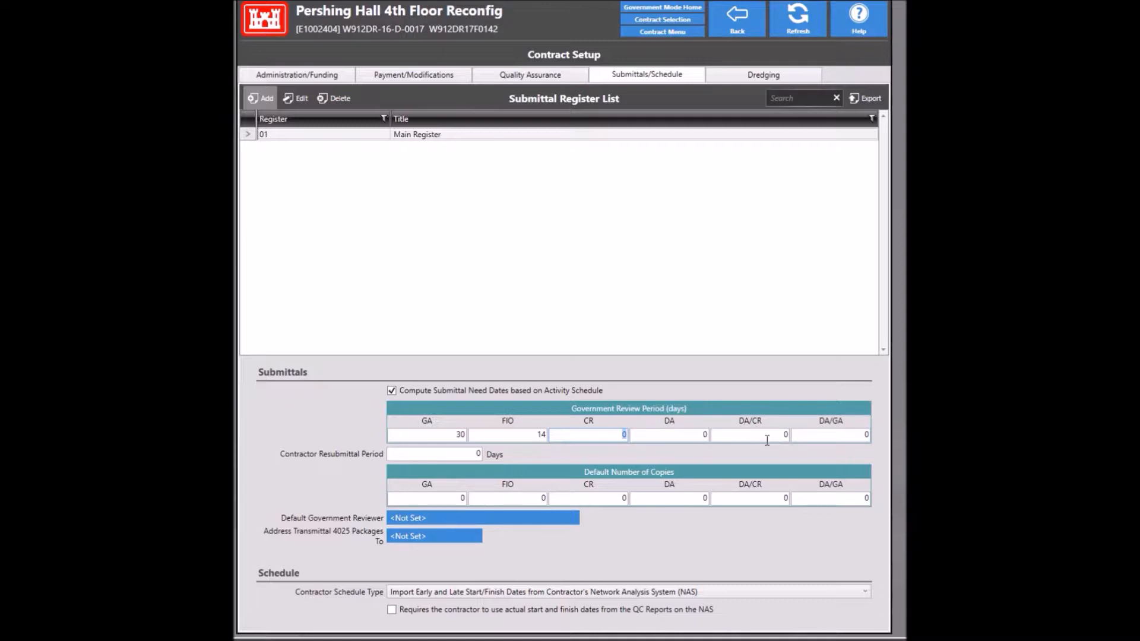
Step: Set contractor resubmittal period to 14 days and default copies to GA 6, FIO 4
left_click(466, 453)
key("BackSpace")
type("14")
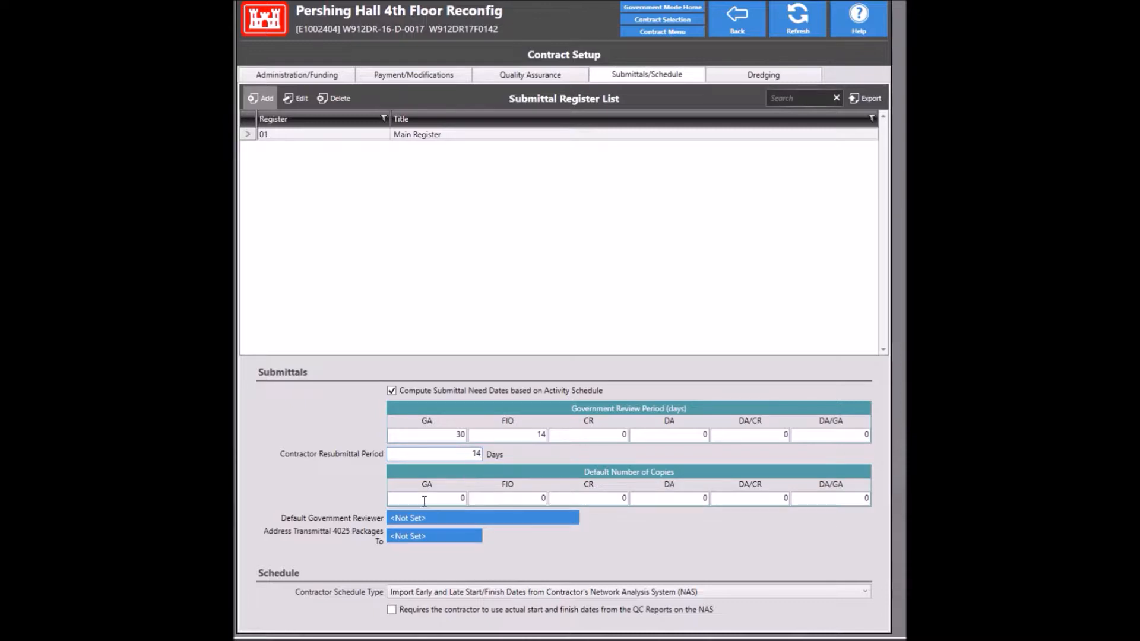
key("Tab")
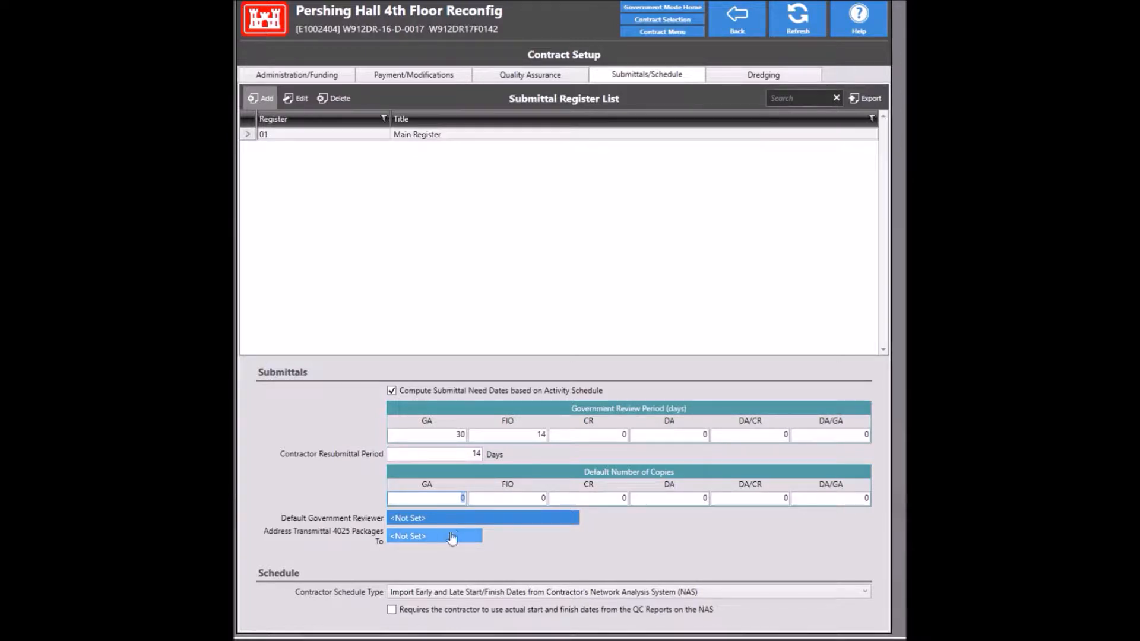
type("6")
key("Tab")
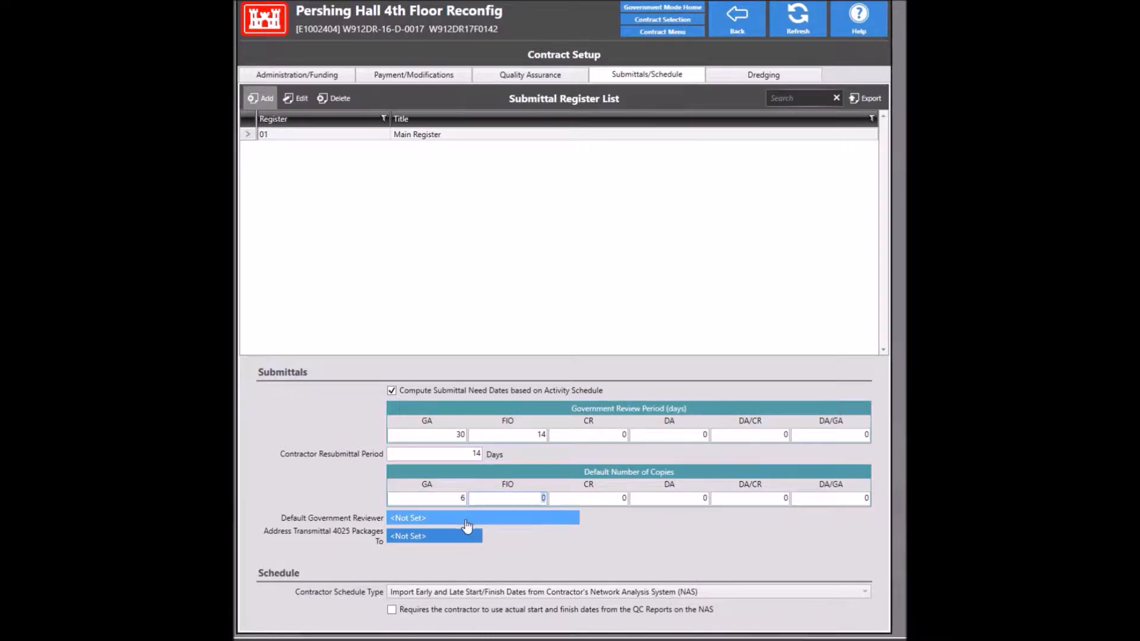
type("4")
key("Tab")
Step: Make the project engineer, found by a name search, the default government reviewer
left_click(439, 520)
type("park")
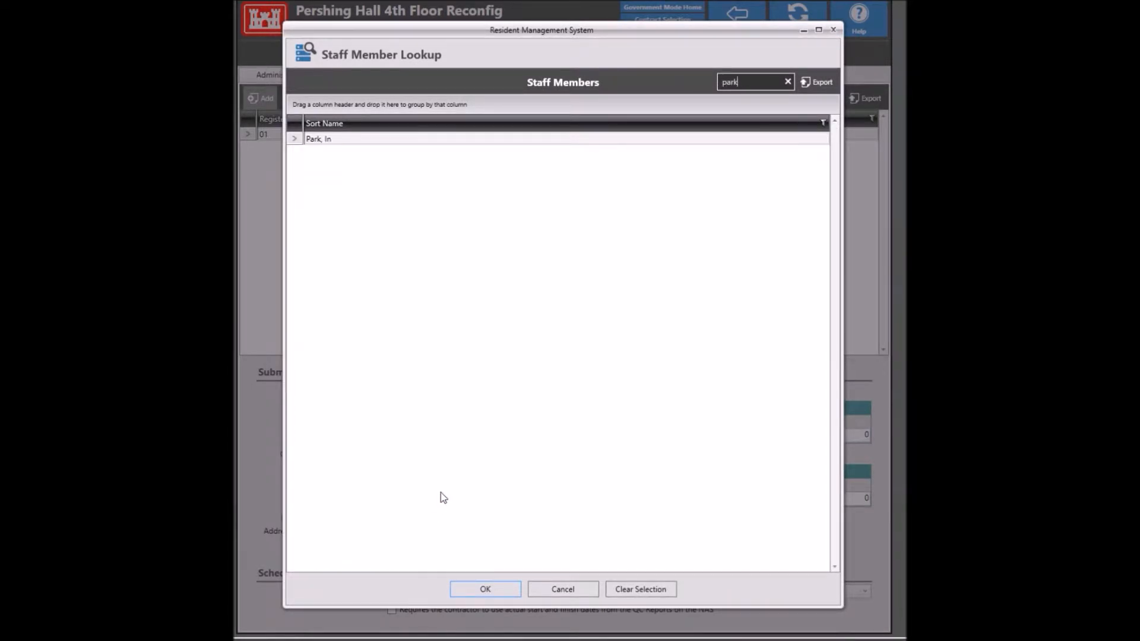
key("Return")
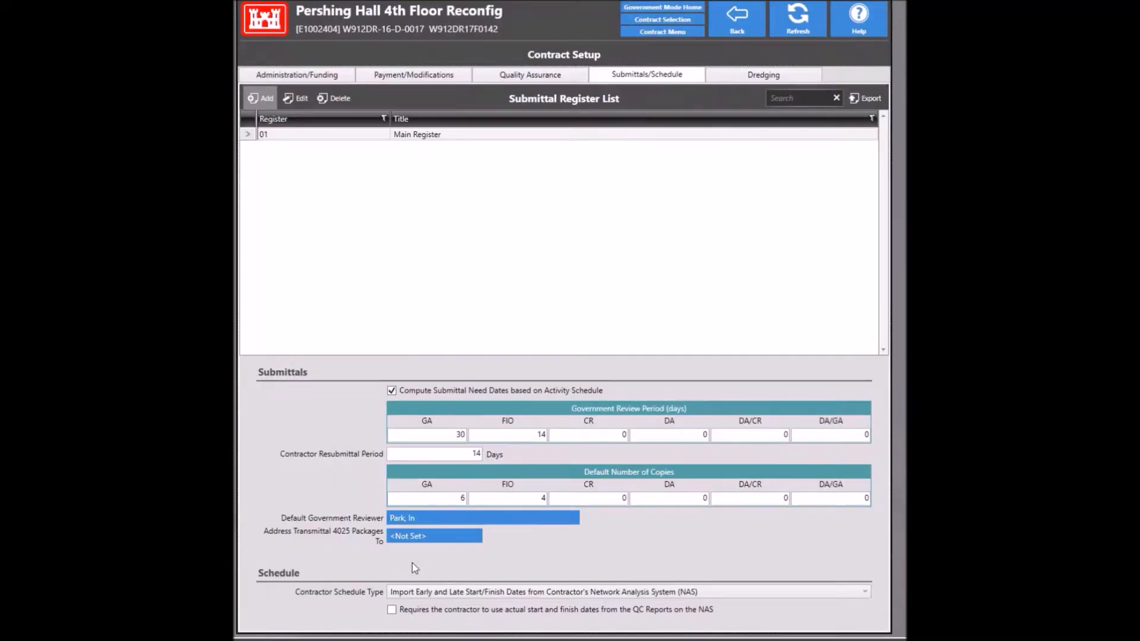
Step: Address 4025 transmittals to CENAB-COF-BAS North Substation Resident Office, then view Dredging settings
left_click(417, 537)
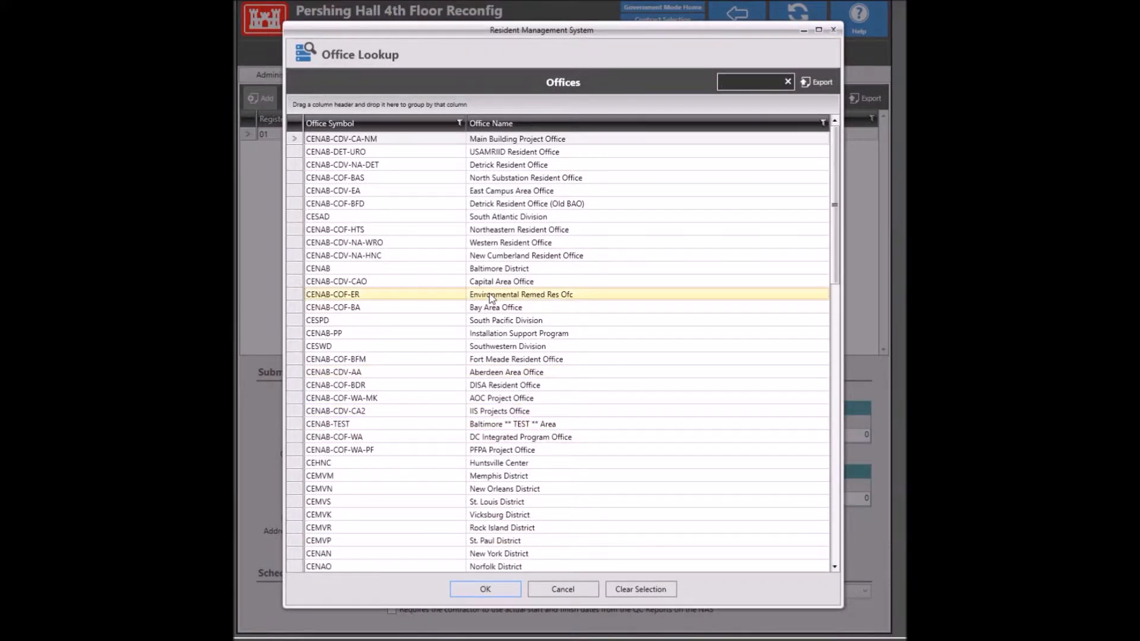
type("n")
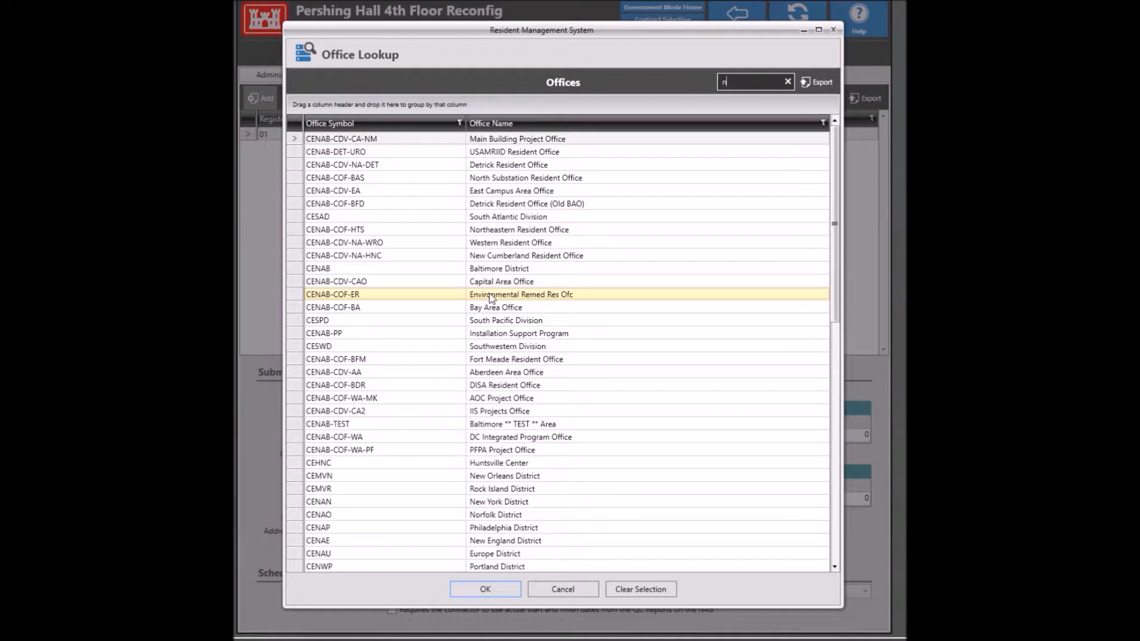
type("orth")
left_click(438, 141)
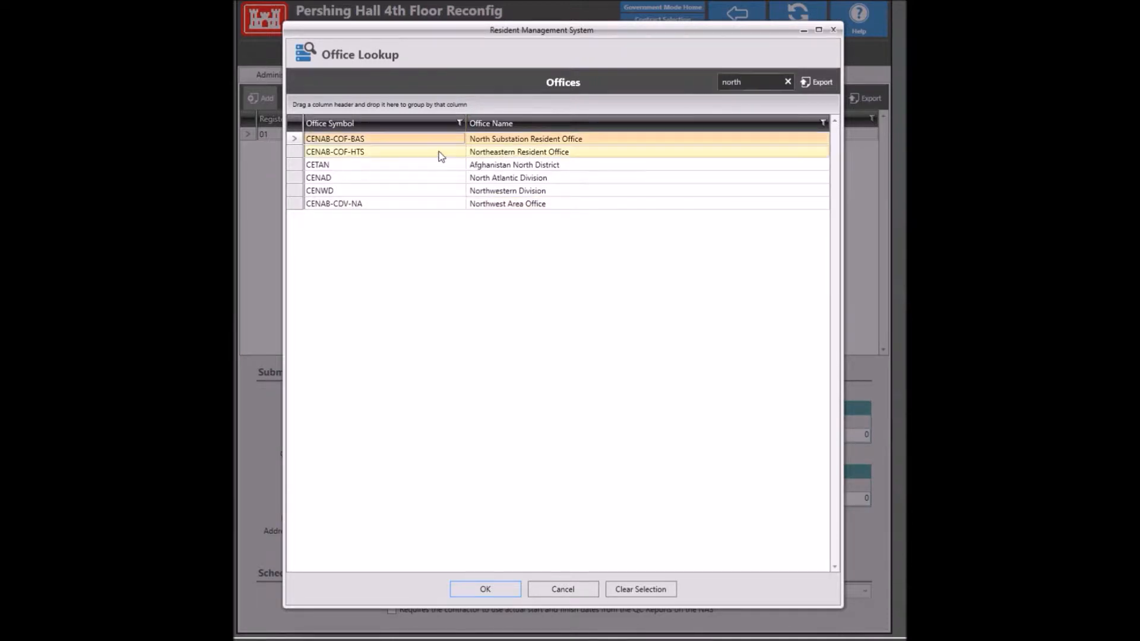
left_click(482, 589)
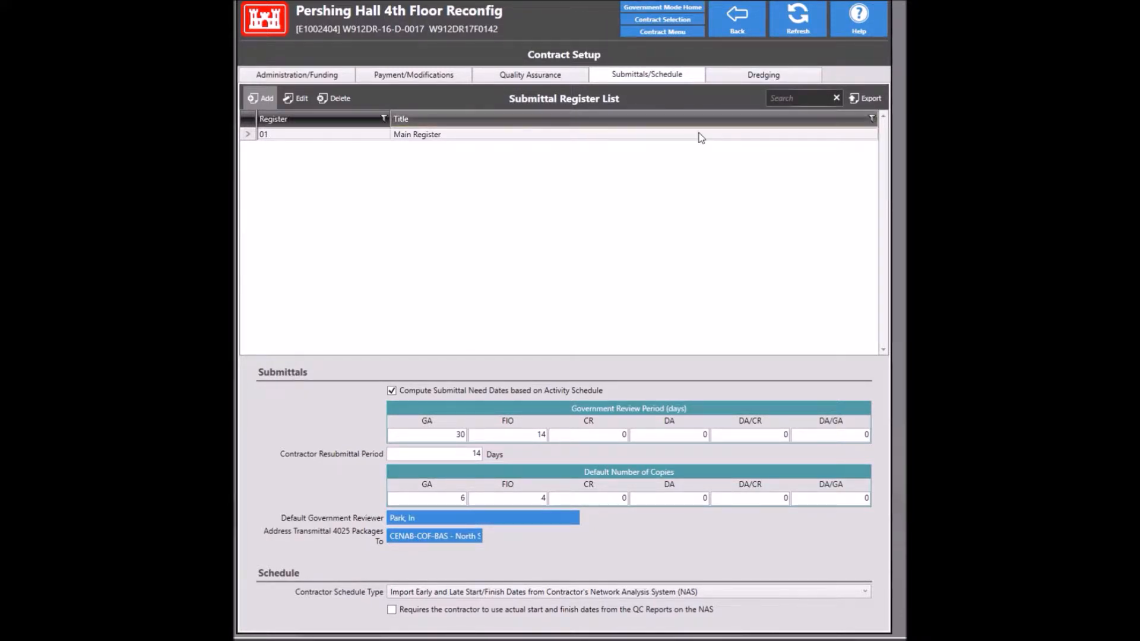
left_click(745, 75)
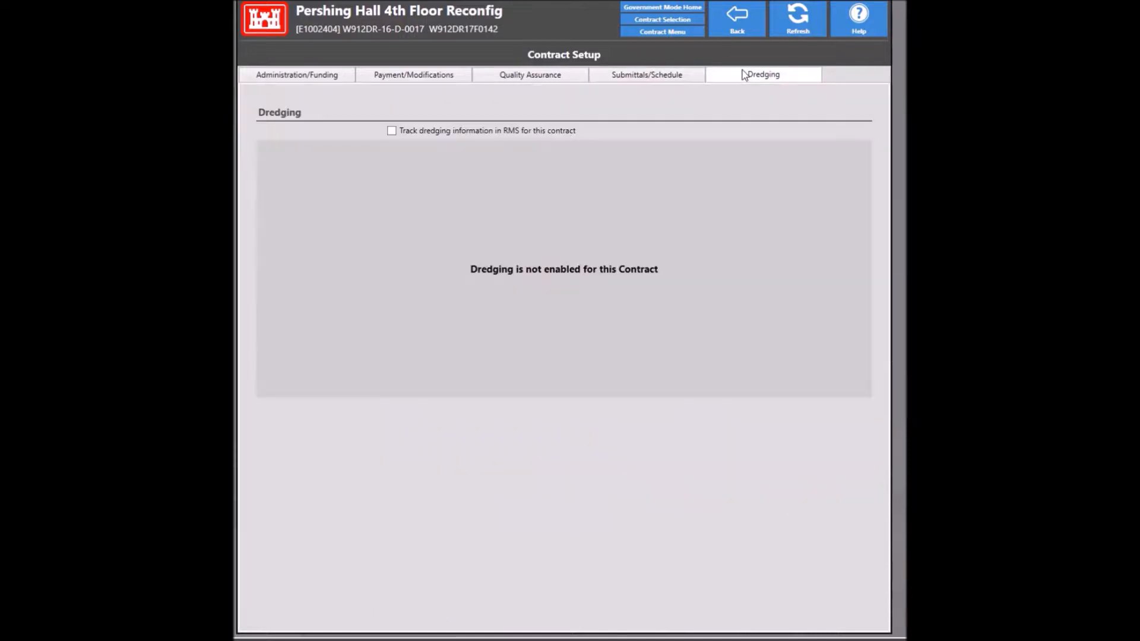
Step: Keep the 'Import Early and Late' NAS schedule type and require actual start/finish dates from QC Reports
left_click(669, 76)
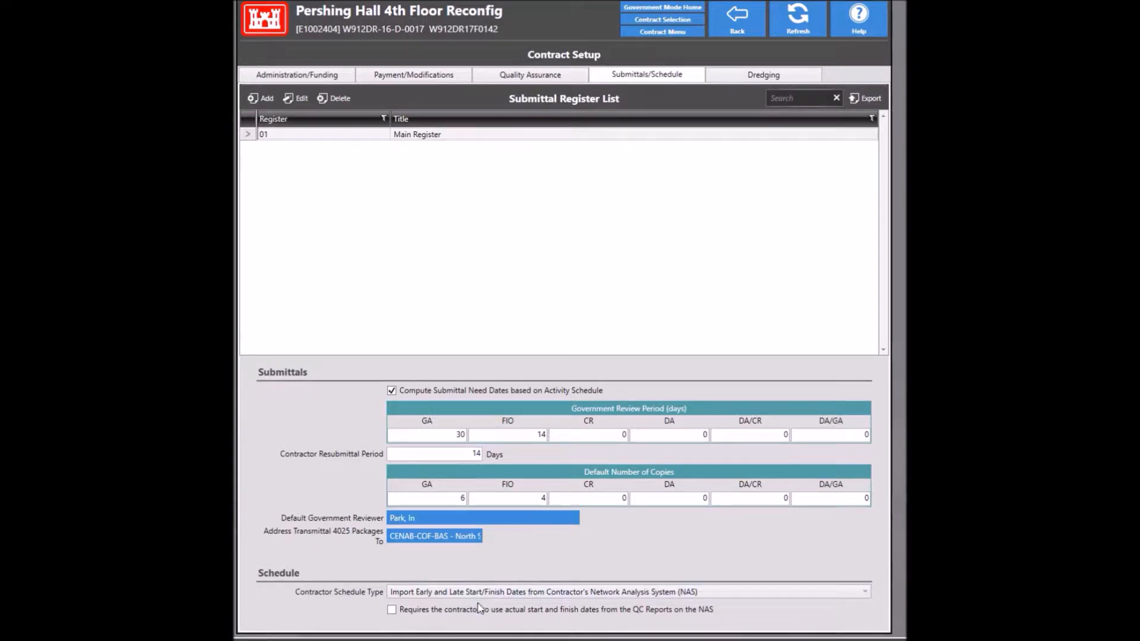
left_click(625, 593)
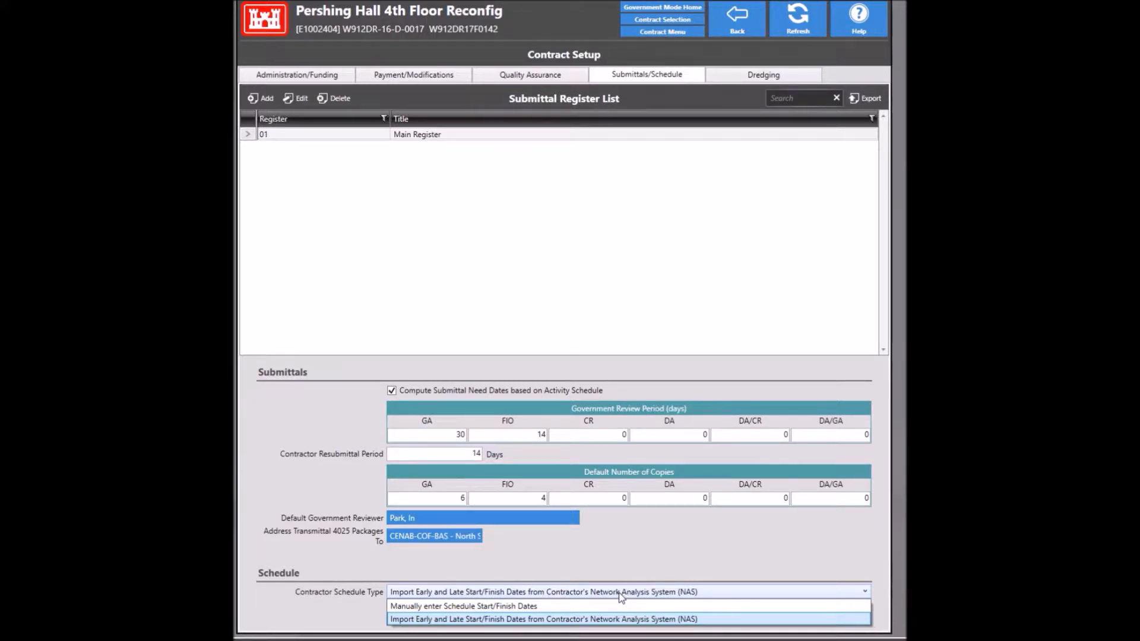
left_click(619, 593)
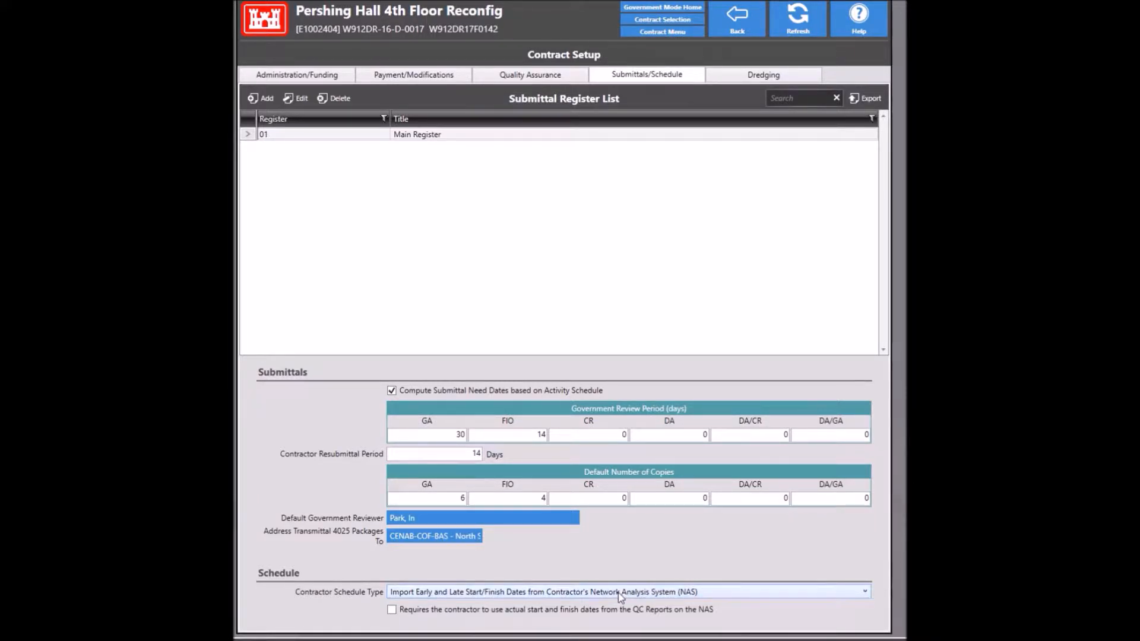
left_click(619, 592)
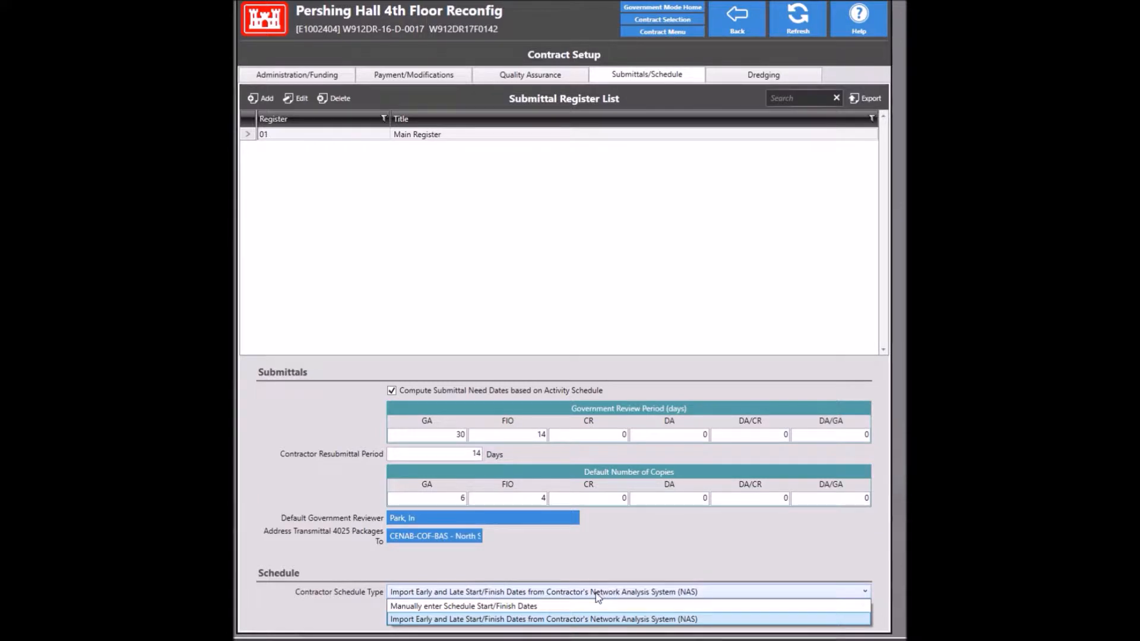
left_click(597, 593)
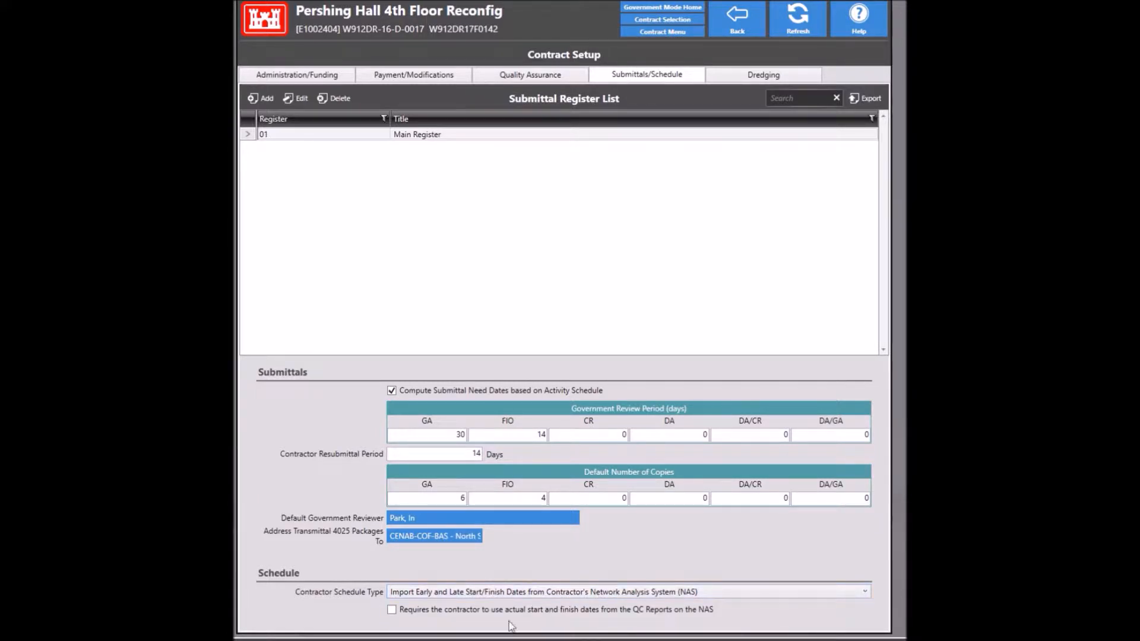
left_click(410, 613)
Step: Commit the setup, open the Milestone Schedule under Schedules, and filter to its 13 System events
left_click(734, 23)
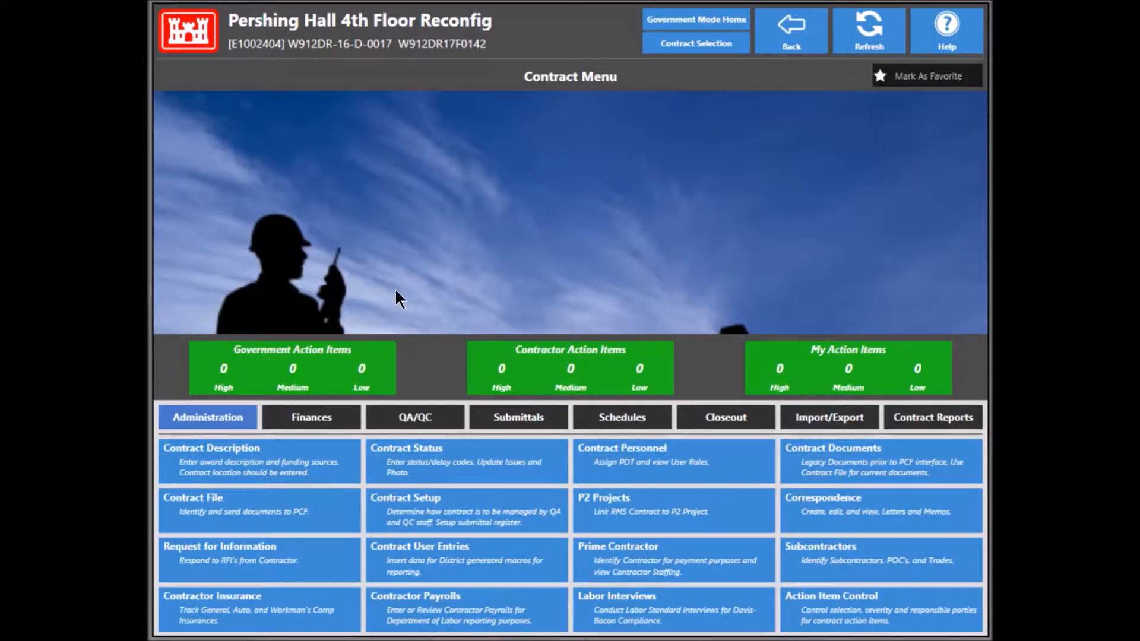
left_click(611, 425)
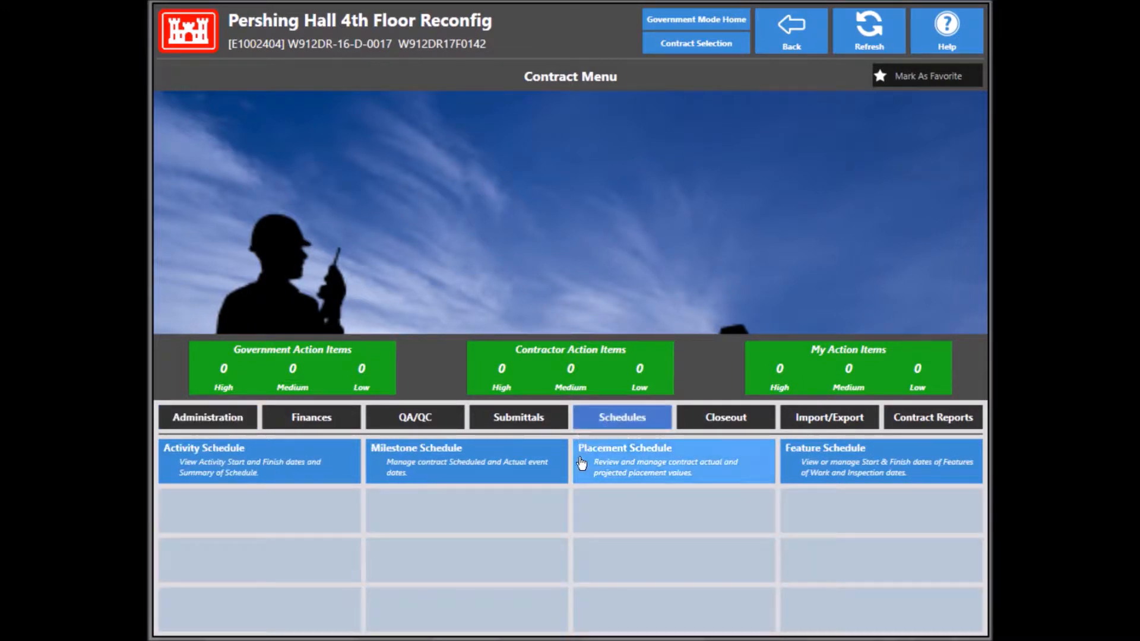
left_click(474, 453)
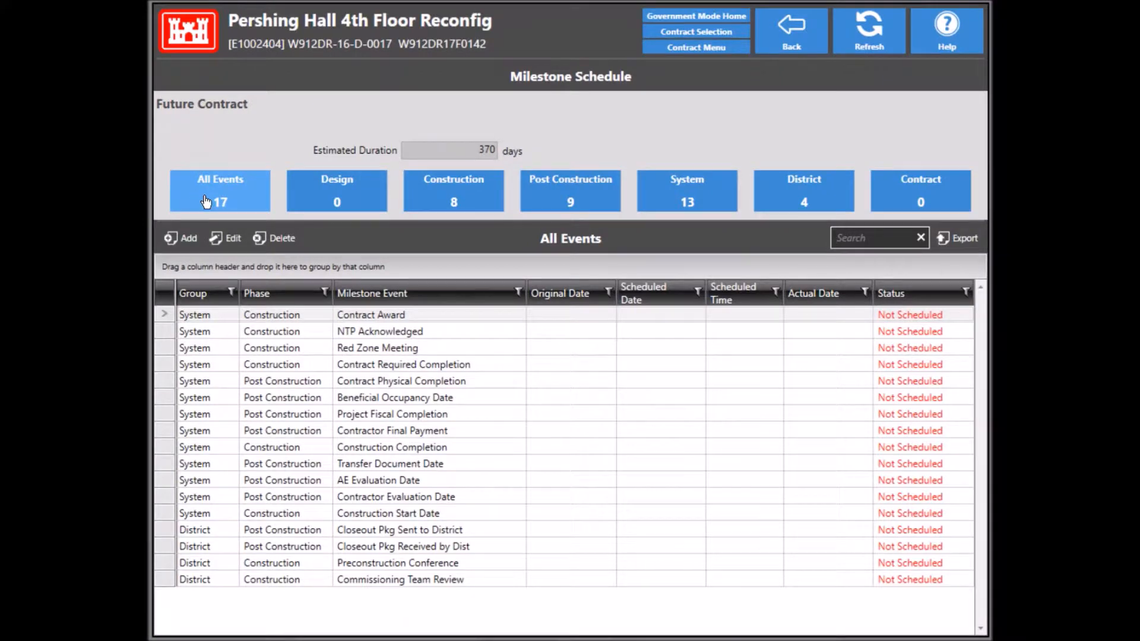
left_click(681, 198)
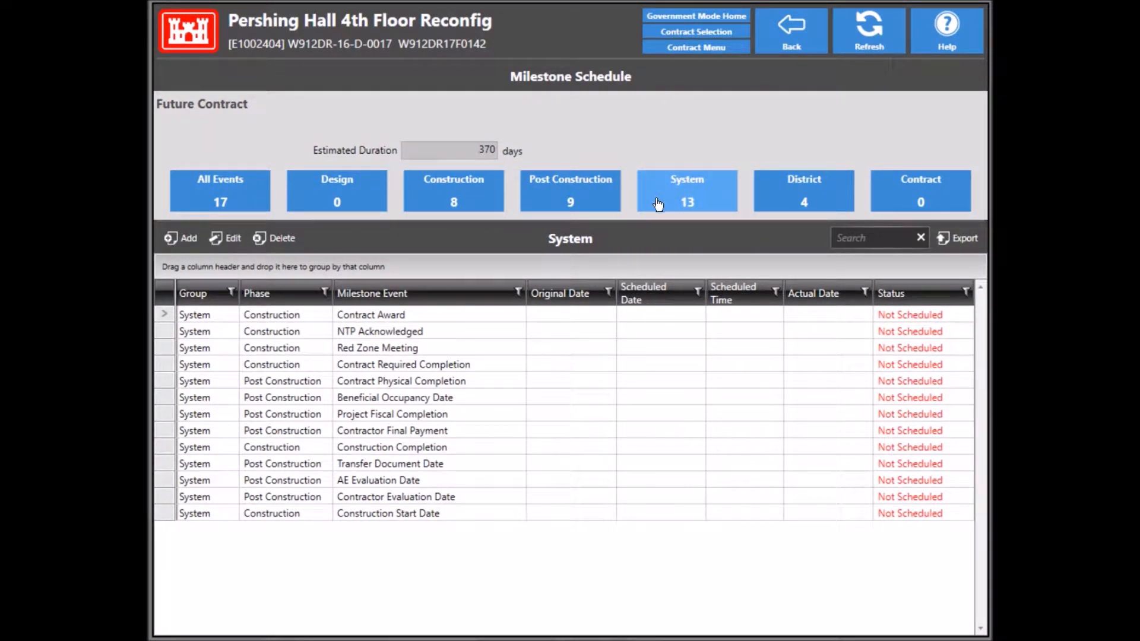
Step: Enter 7/14/2017 as the Contract Award actual date, then reopen the Milestone Schedule
double_click(438, 313)
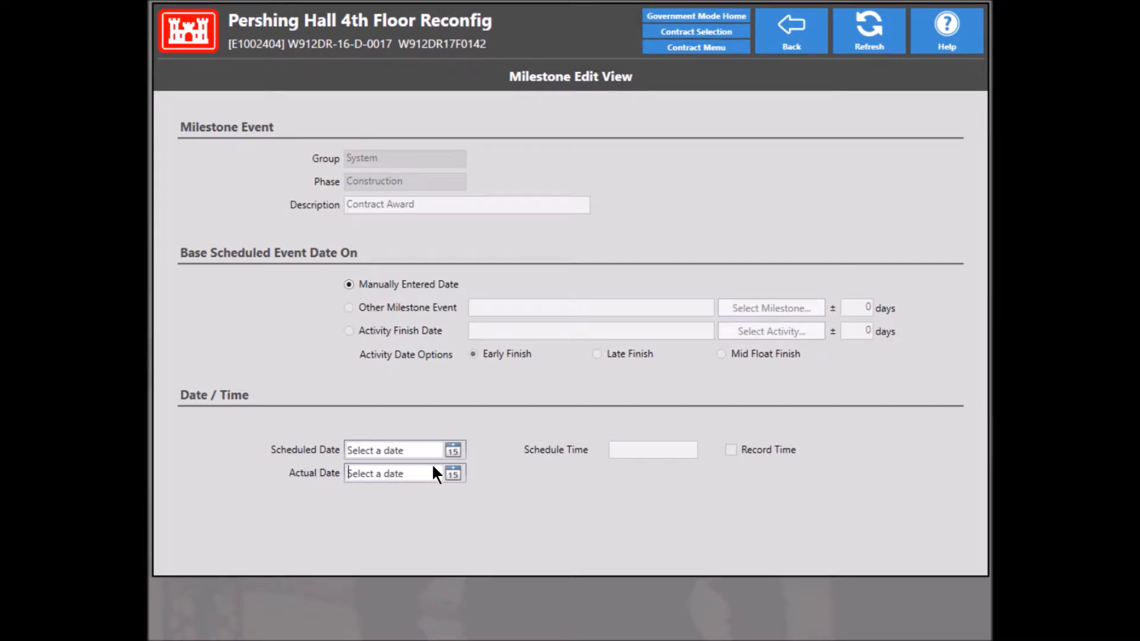
type("7/14/2017")
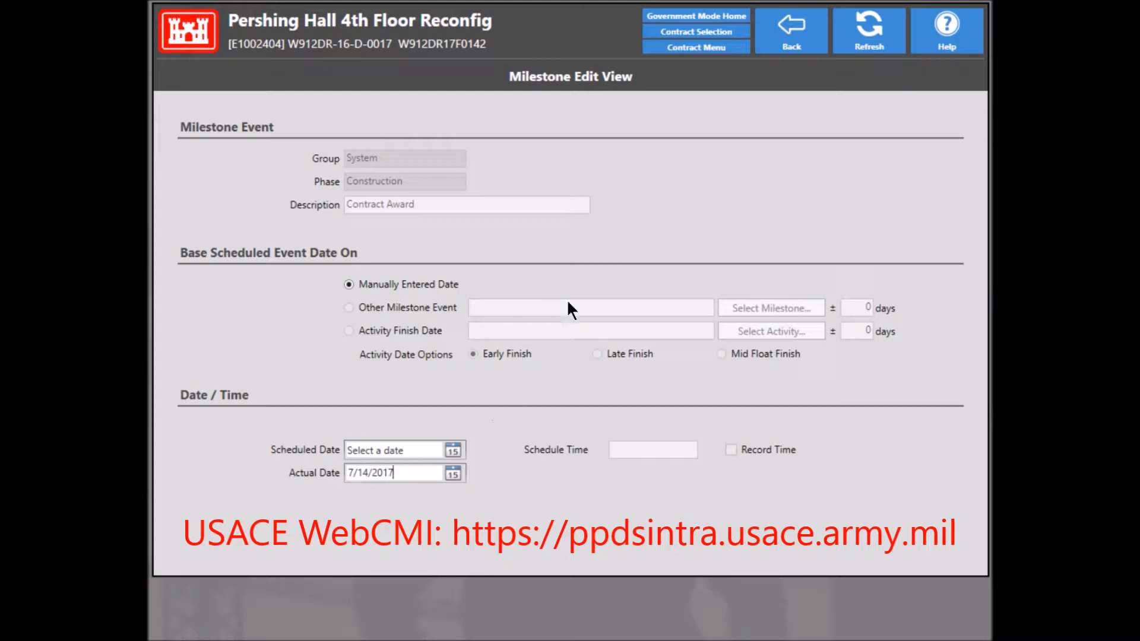
left_click(796, 43)
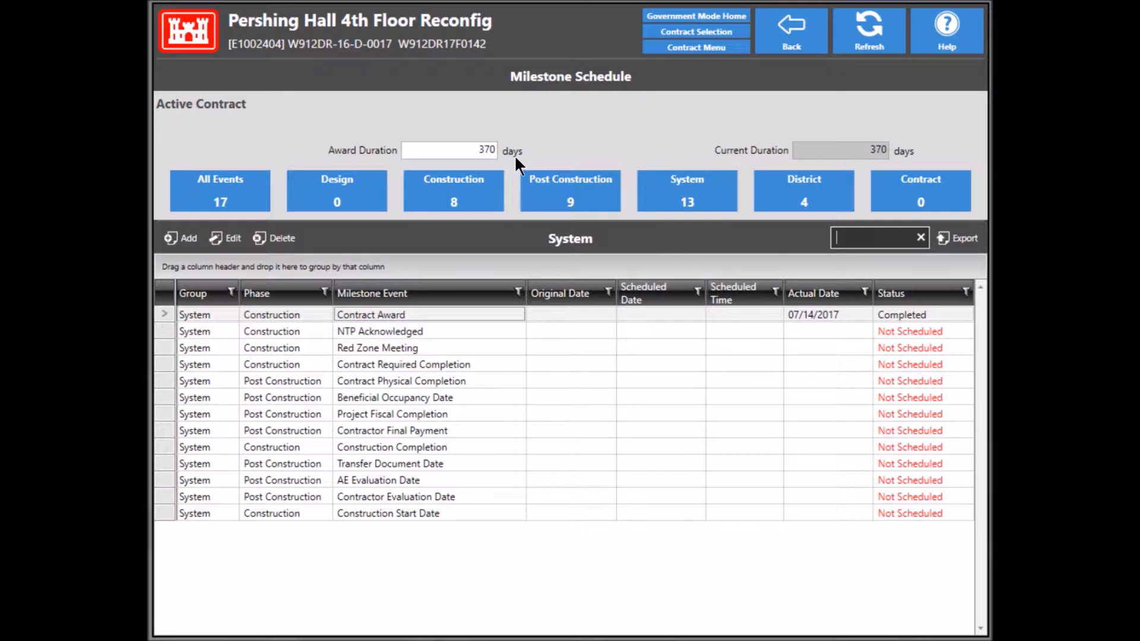
left_click(432, 148)
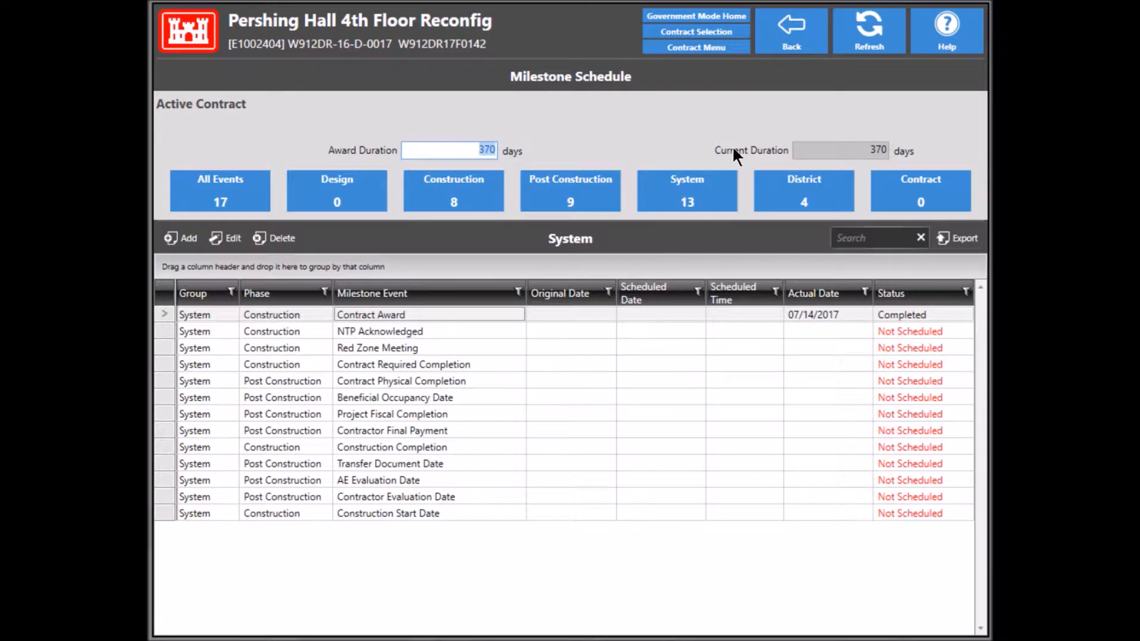
left_click(791, 41)
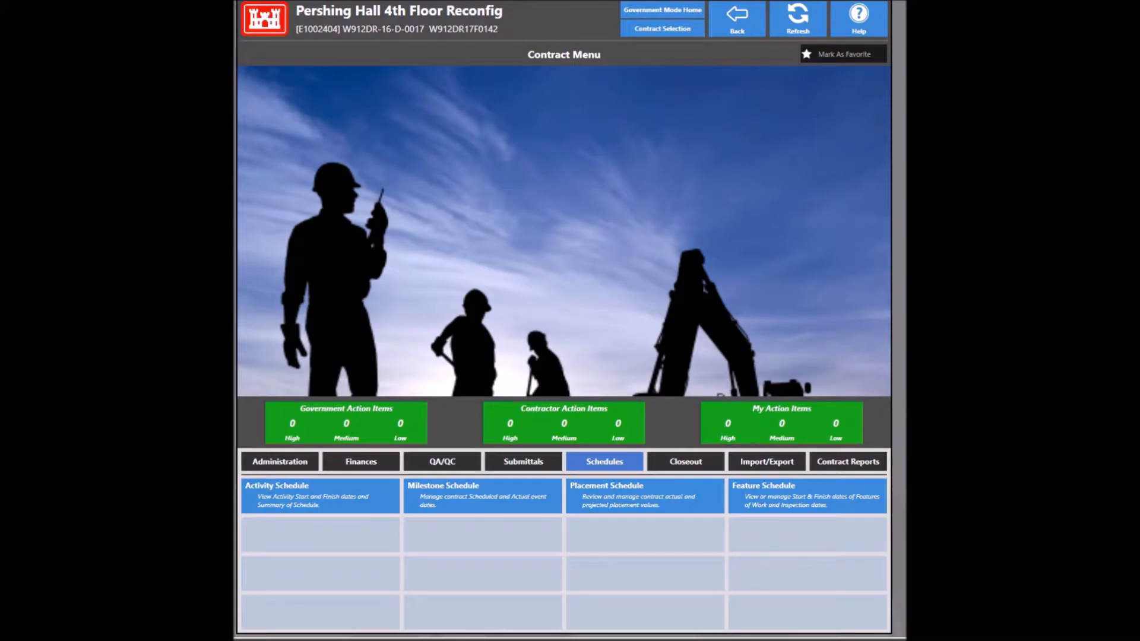
left_click(496, 501)
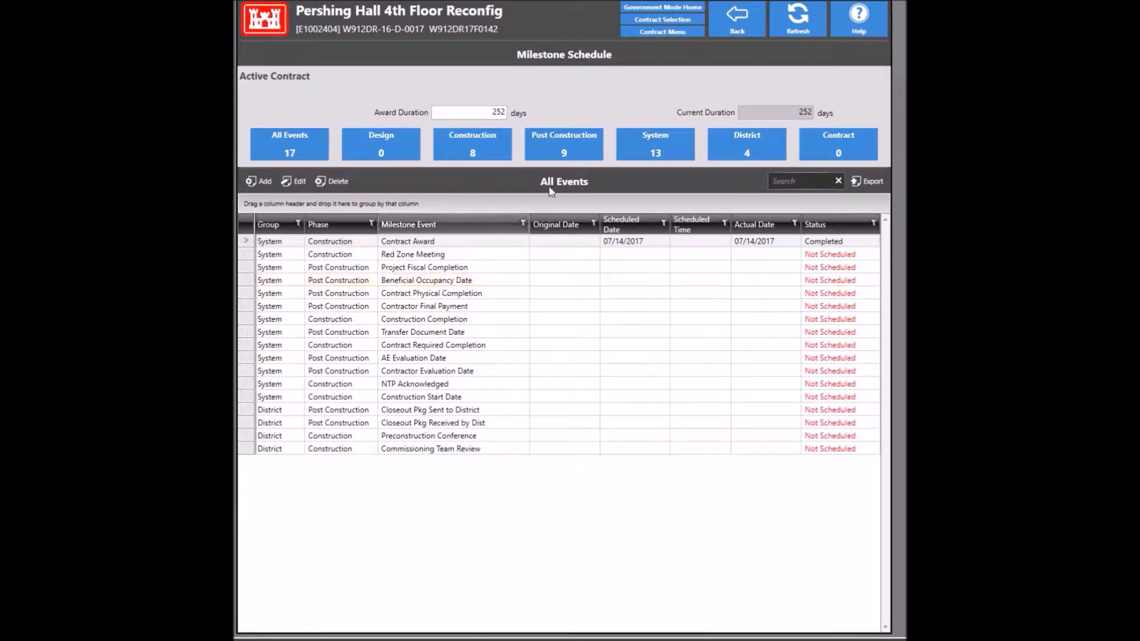
Step: Filter to System milestones, select NTP Acknowledged, and return to the Contract Menu
left_click(650, 136)
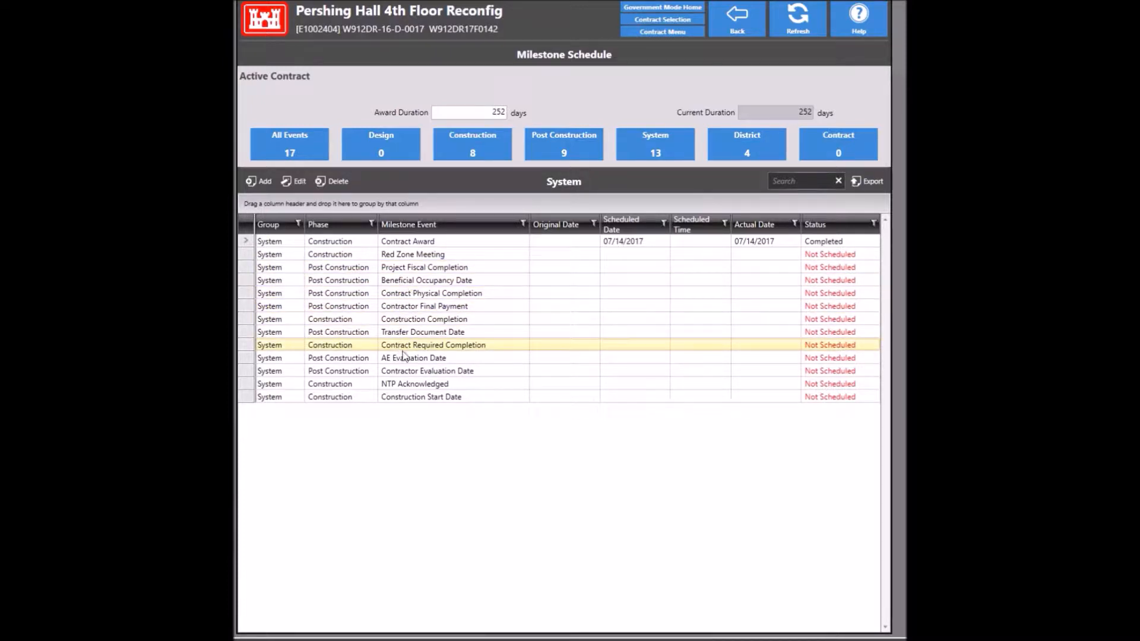
left_click(414, 387)
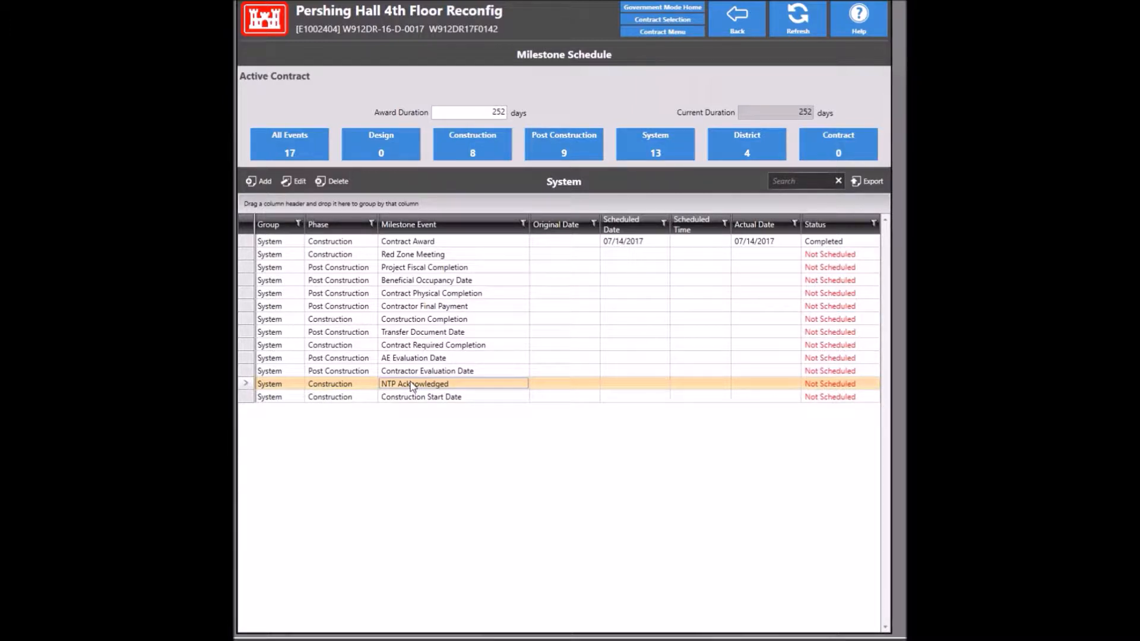
left_click(737, 32)
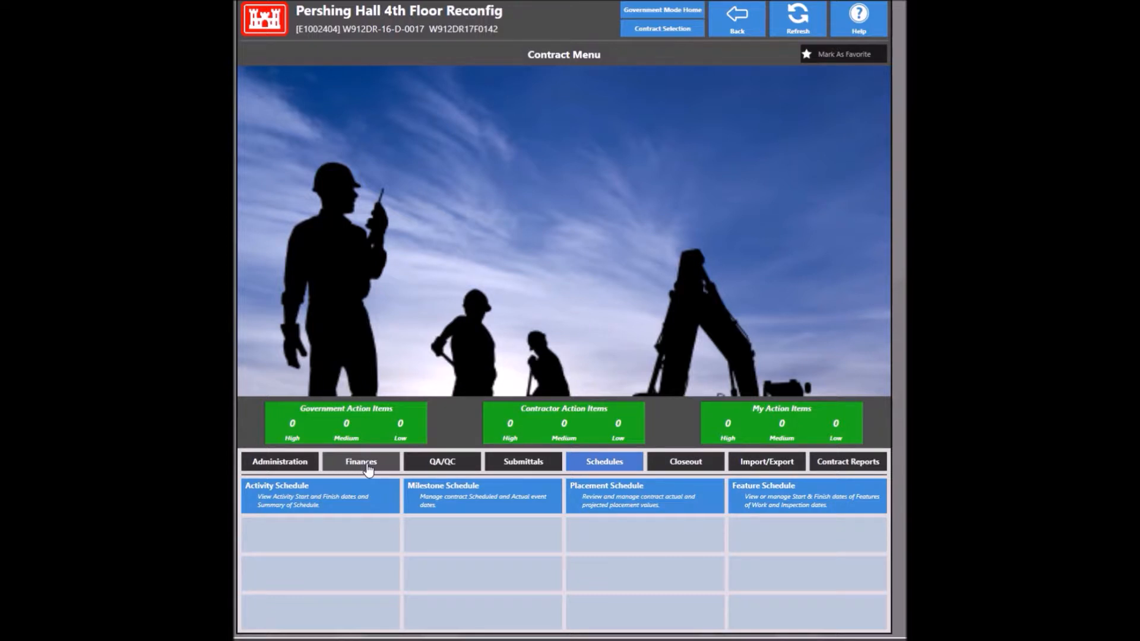
Step: Try a CEFMS Download in Contract Finances, dismiss the missing CEFMS alias error, and go back
left_click(369, 468)
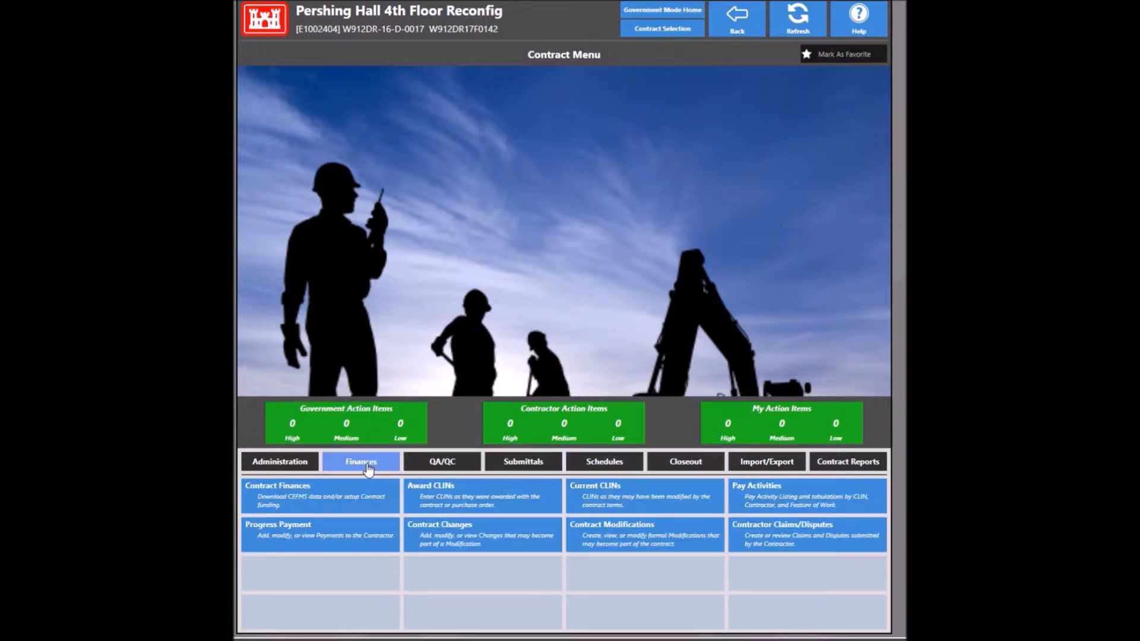
left_click(329, 494)
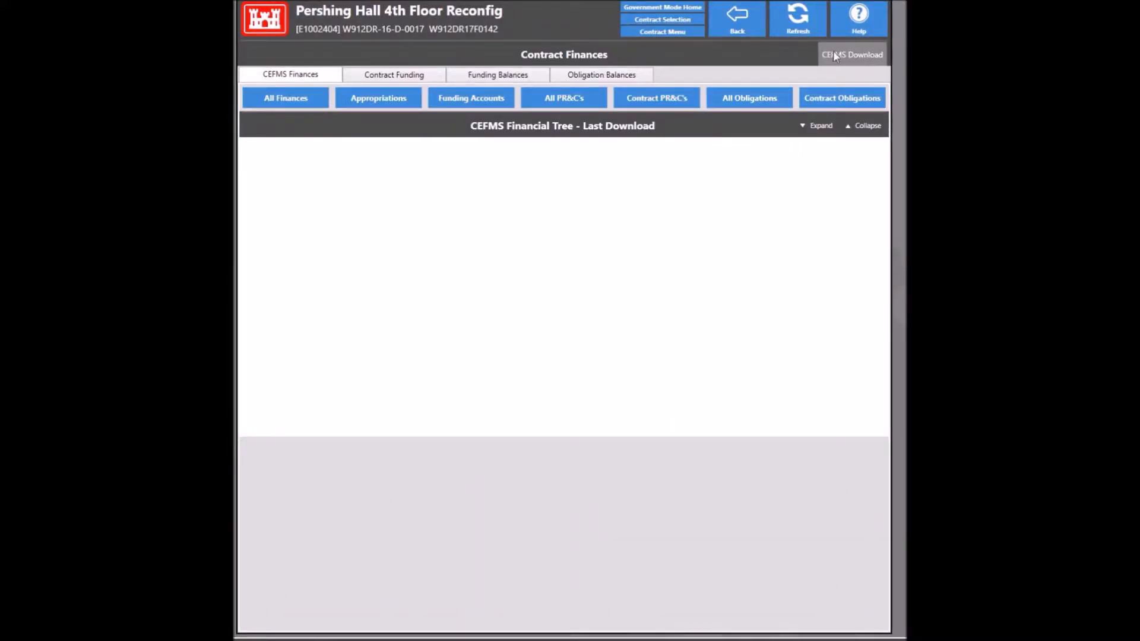
left_click(860, 60)
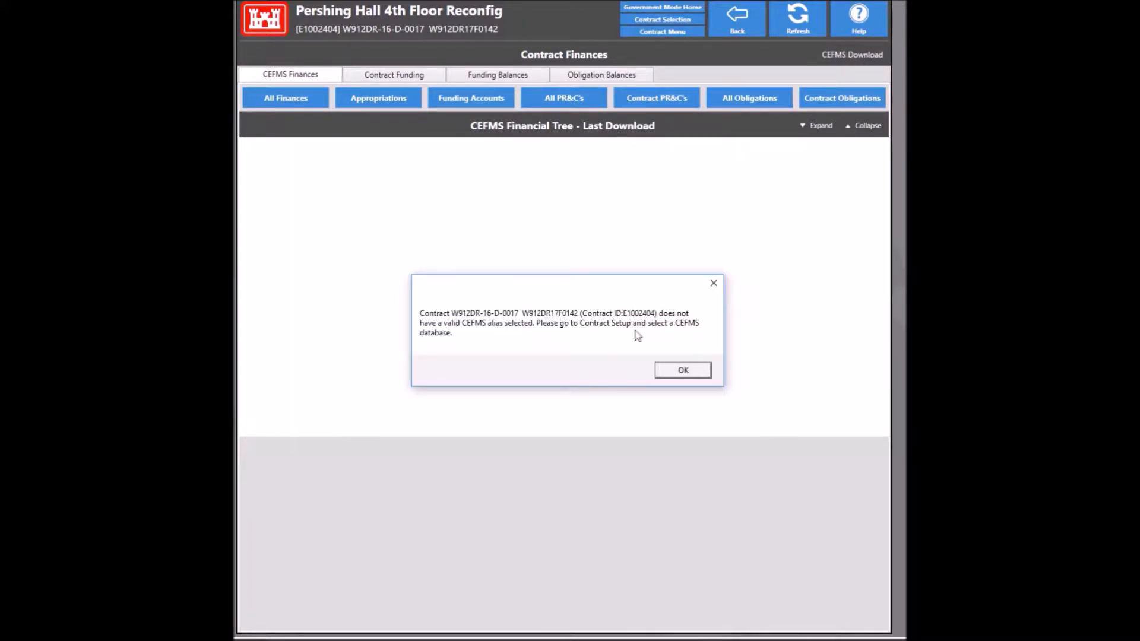
left_click(680, 378)
left_click(681, 374)
left_click(732, 26)
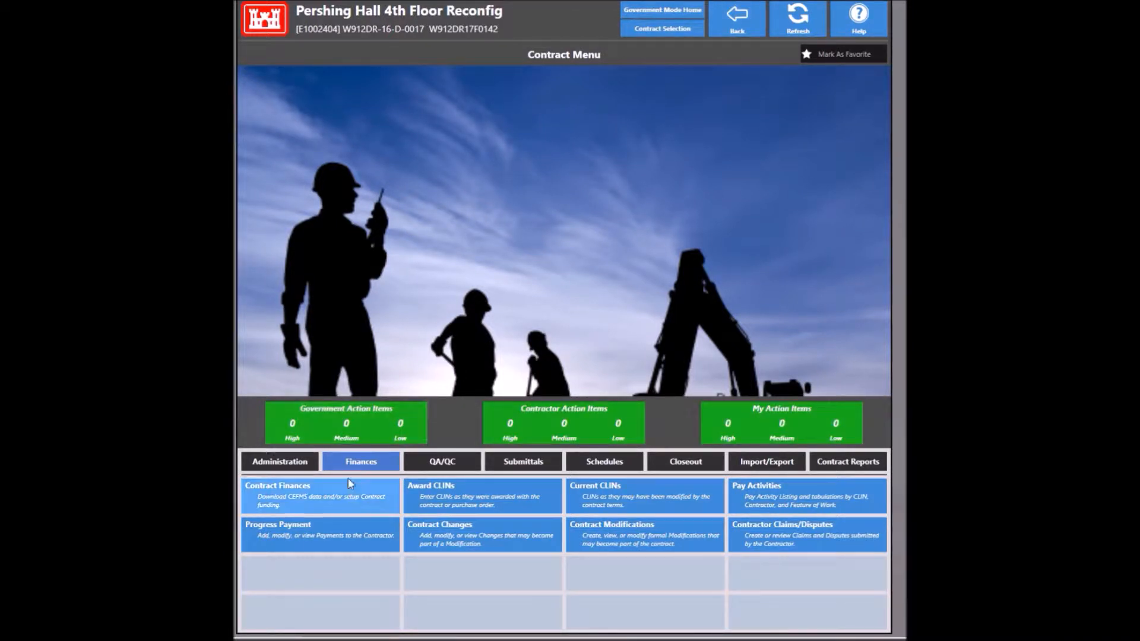
Step: Choose BALTIMORE DISTRICT as the CEFMS Database Name in Contract Setup and commit it
left_click(293, 464)
left_click(483, 541)
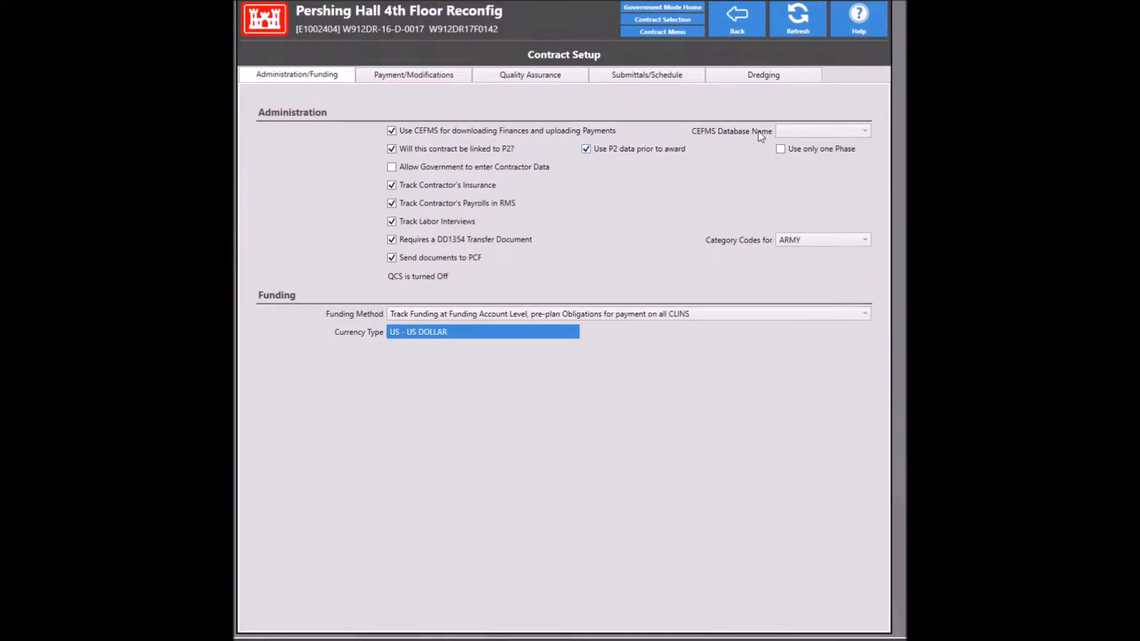
left_click(788, 132)
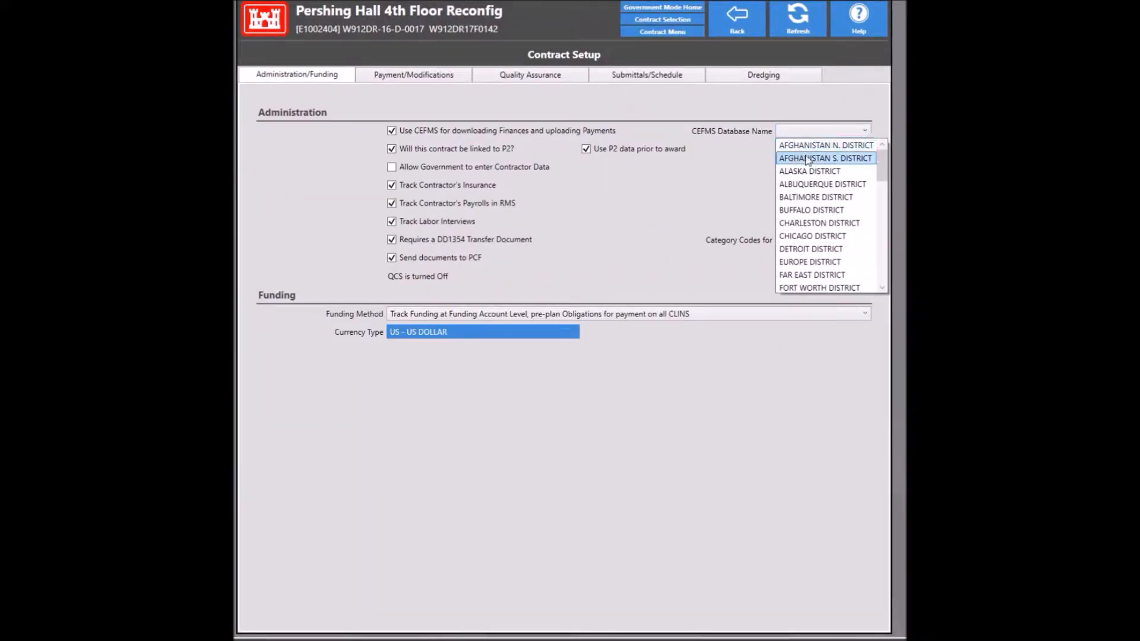
left_click(829, 197)
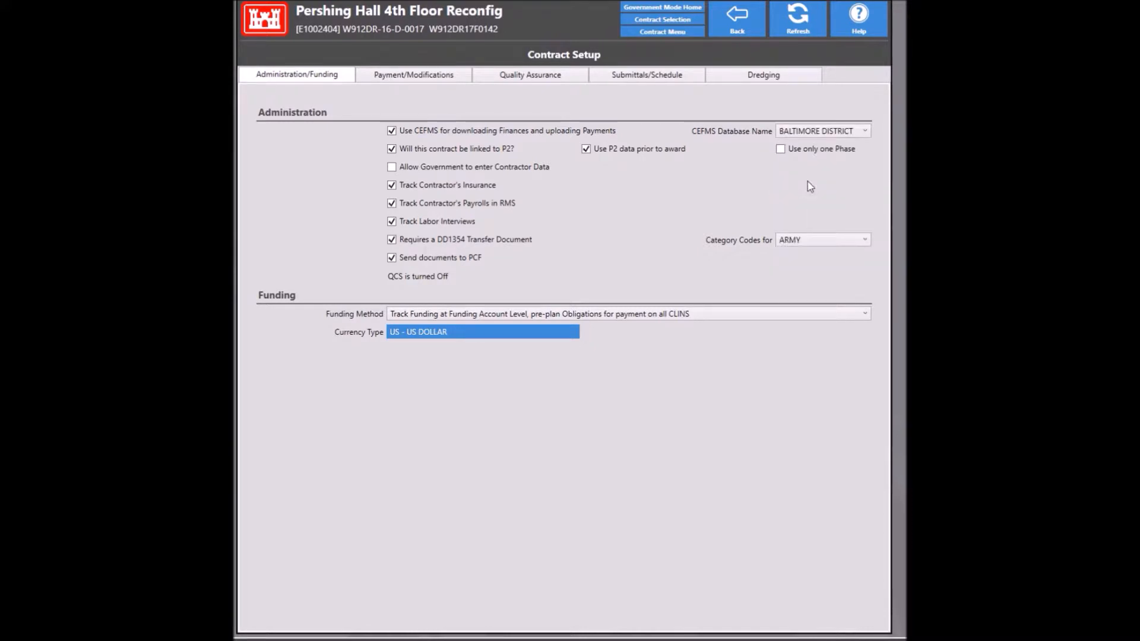
left_click(742, 19)
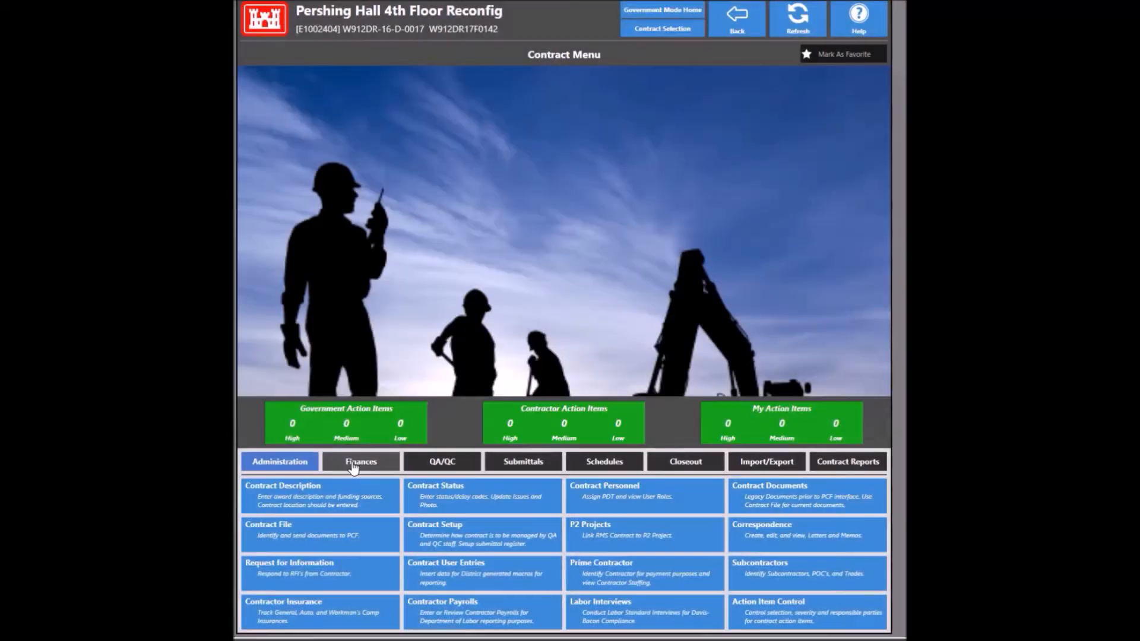
left_click(352, 465)
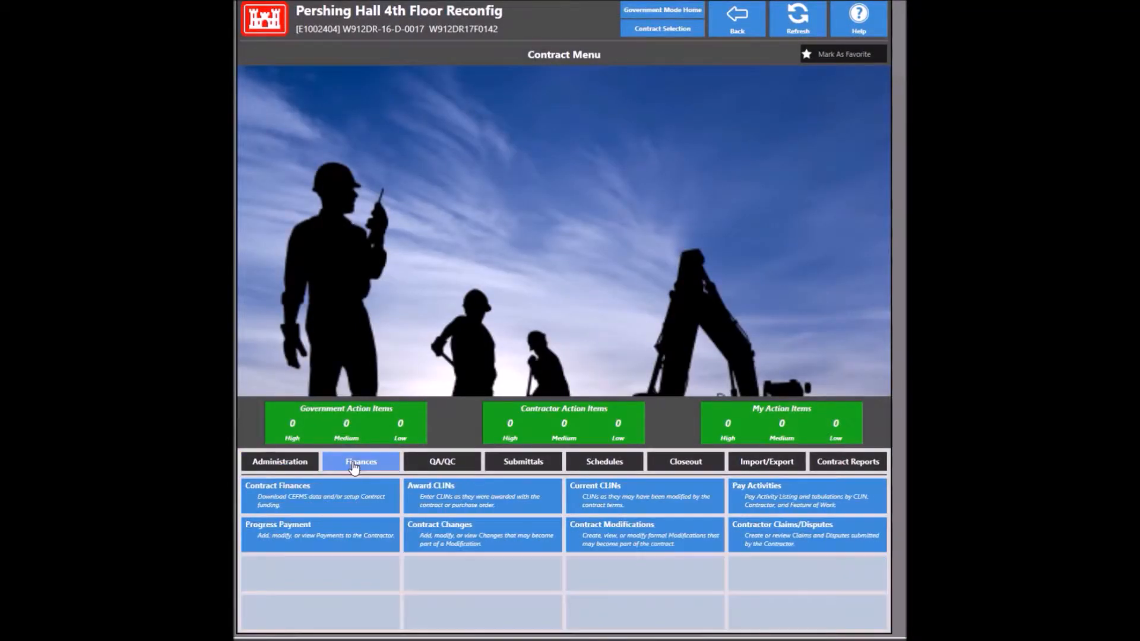
left_click(364, 510)
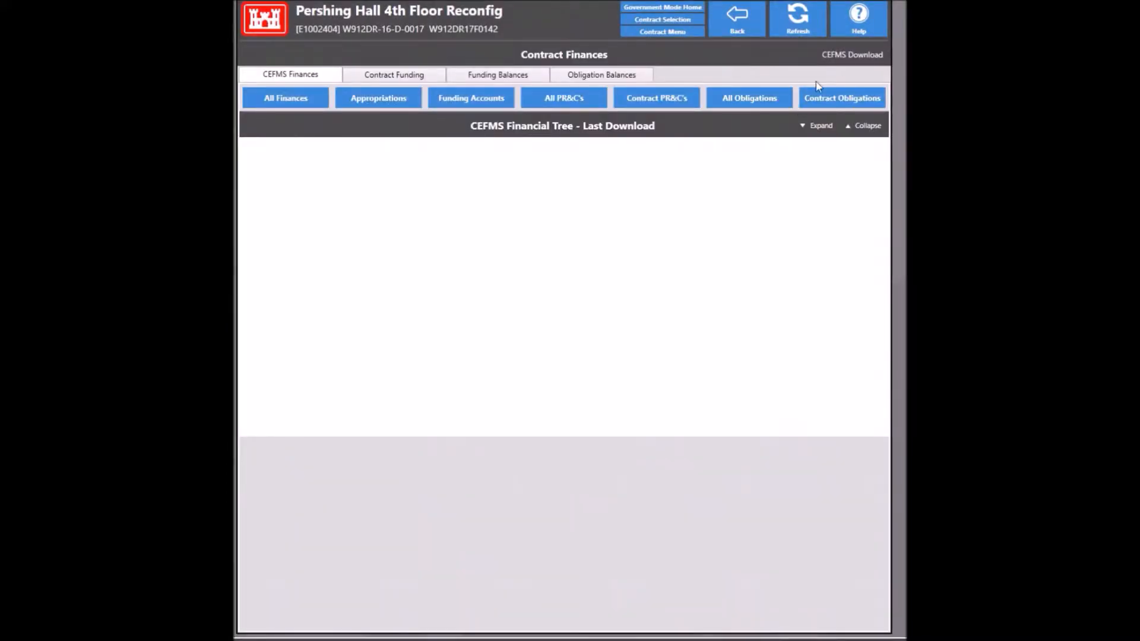
left_click(853, 53)
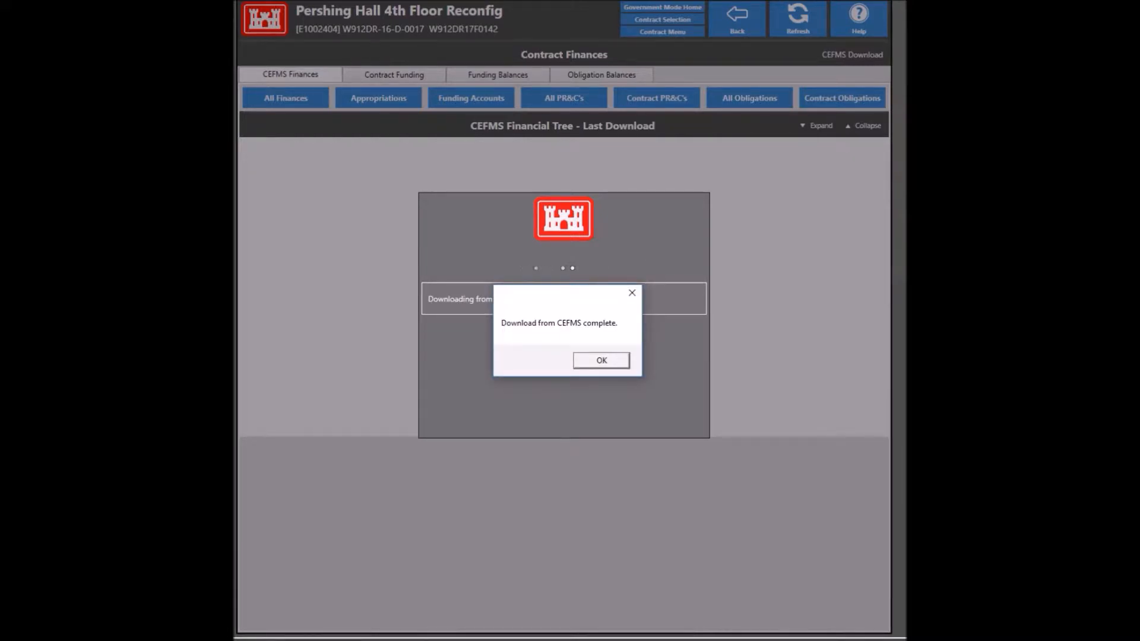
left_click(597, 361)
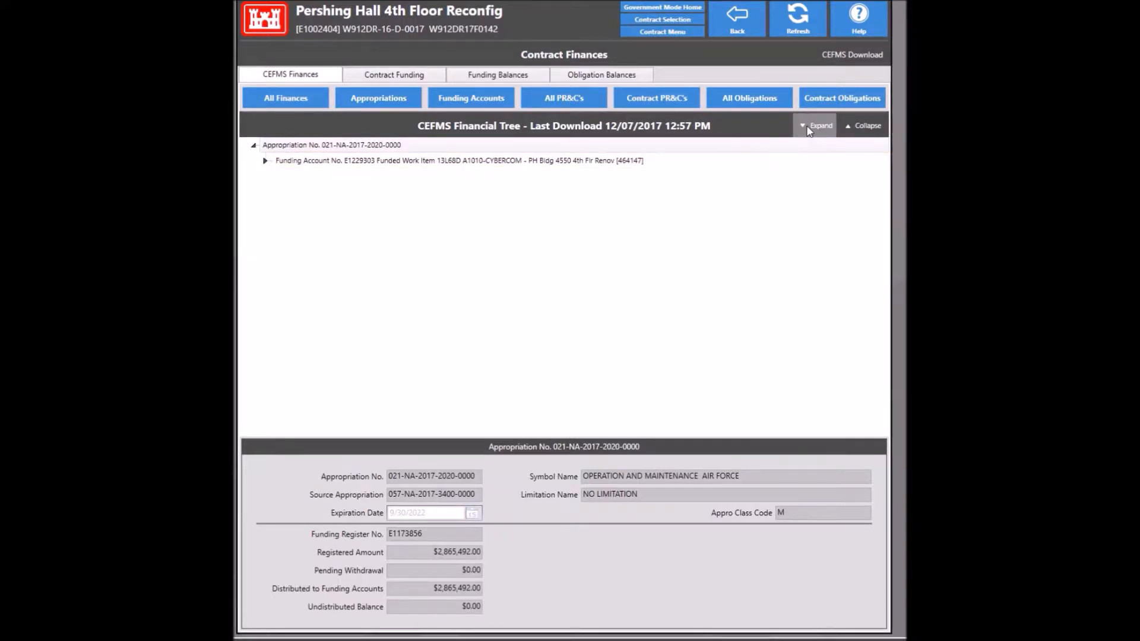
Step: Expand the CEFMS Financial Tree and inspect the appropriation and obligation line items 0001, 0002, 0004
left_click(810, 126)
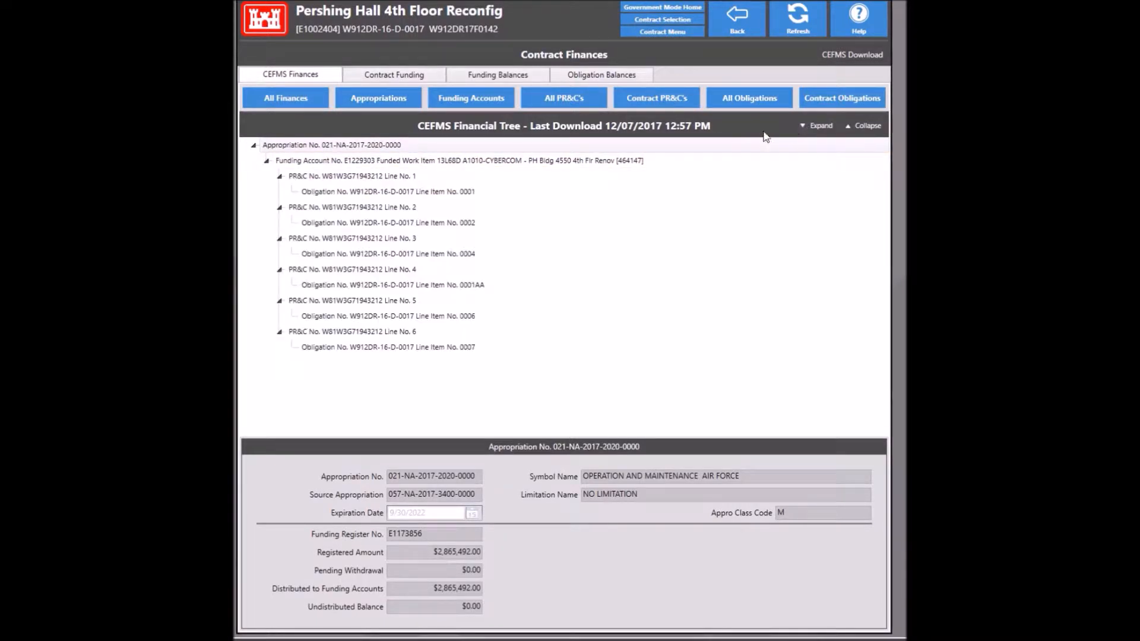
left_click(333, 148)
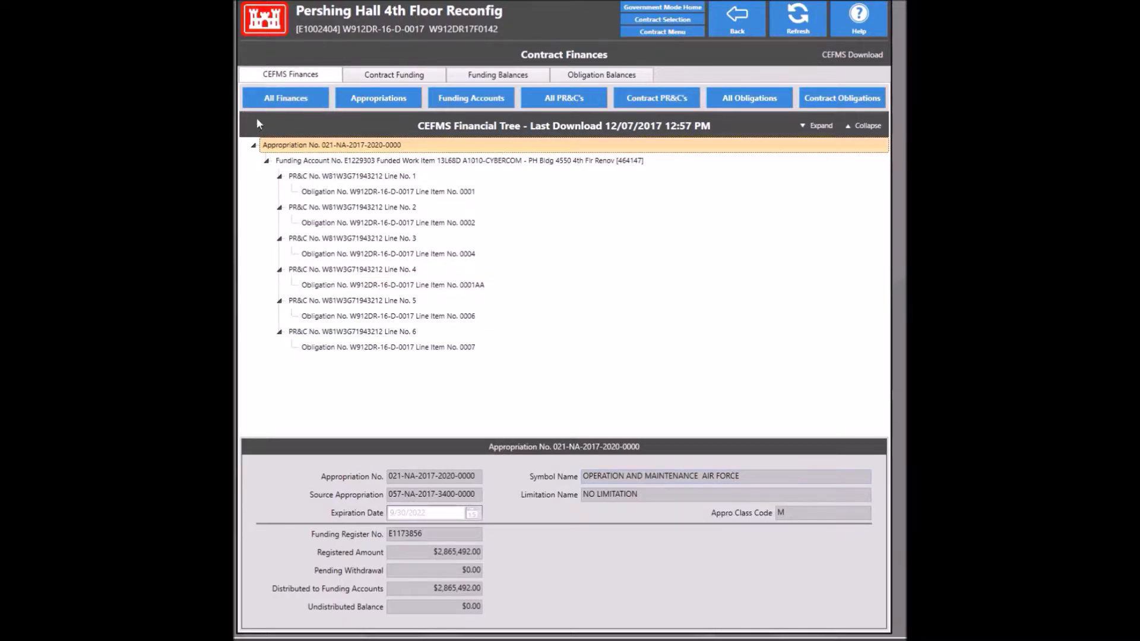
left_click(366, 195)
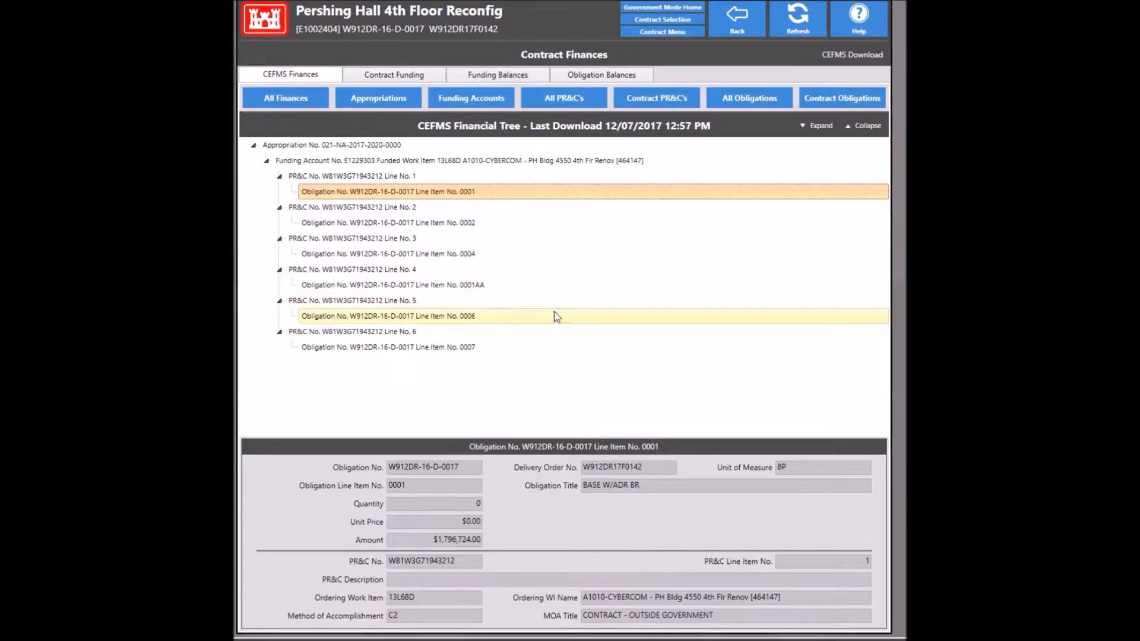
left_click(438, 225)
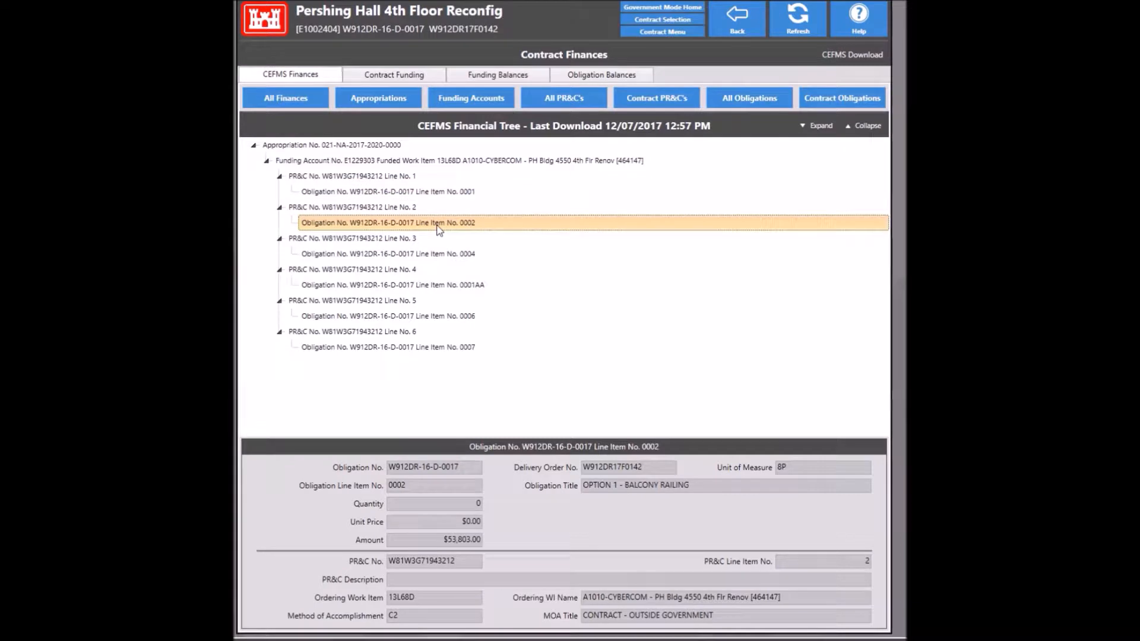
left_click(424, 259)
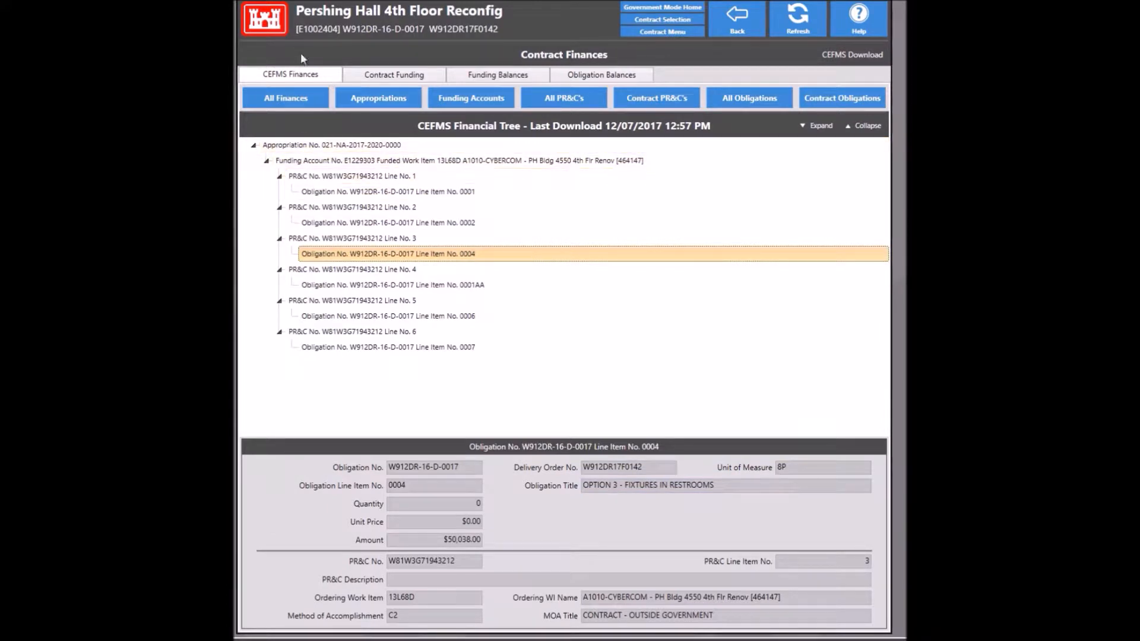
Step: Edit funding account E1229303: award contract 2100565 and program type MIL-O&M, then save
left_click(398, 76)
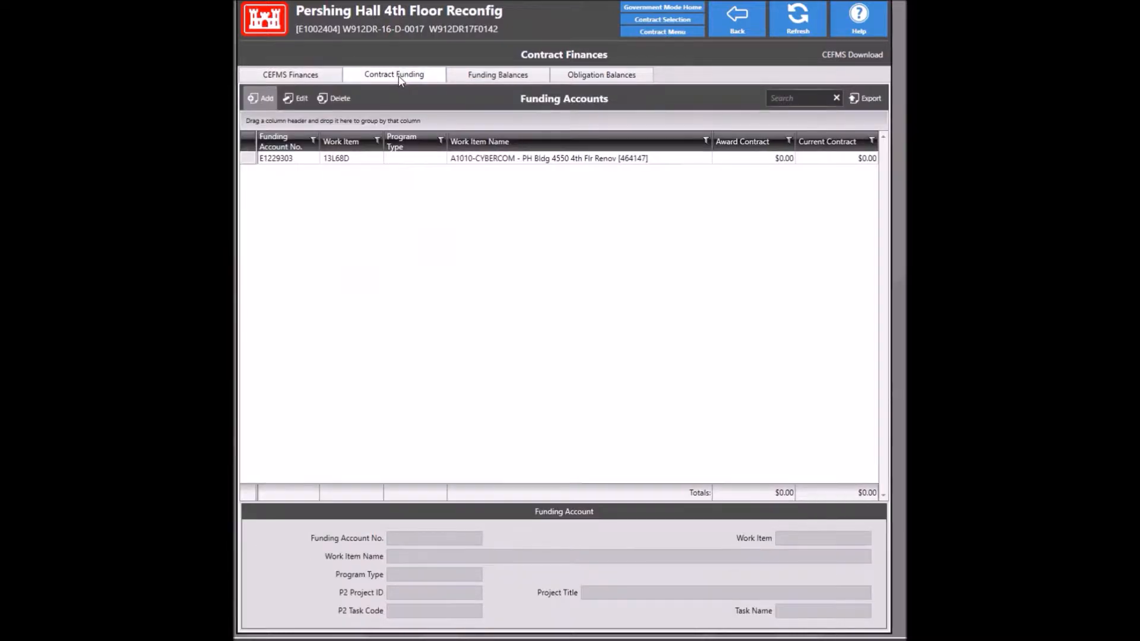
double_click(472, 165)
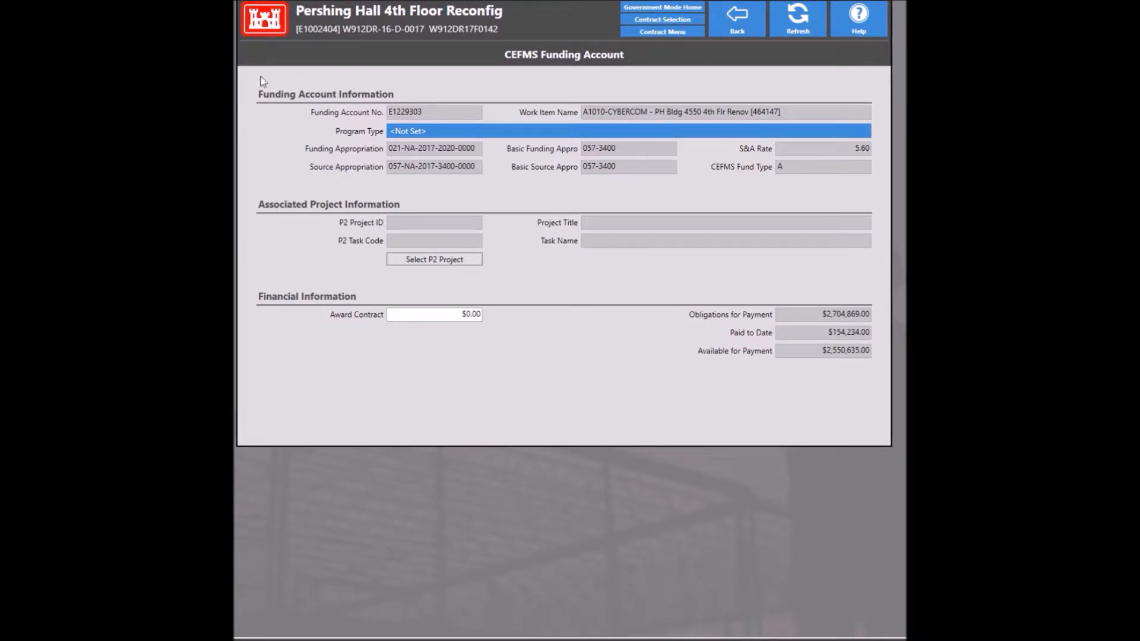
left_click(452, 314)
type("2100565")
key("Tab")
left_click(425, 133)
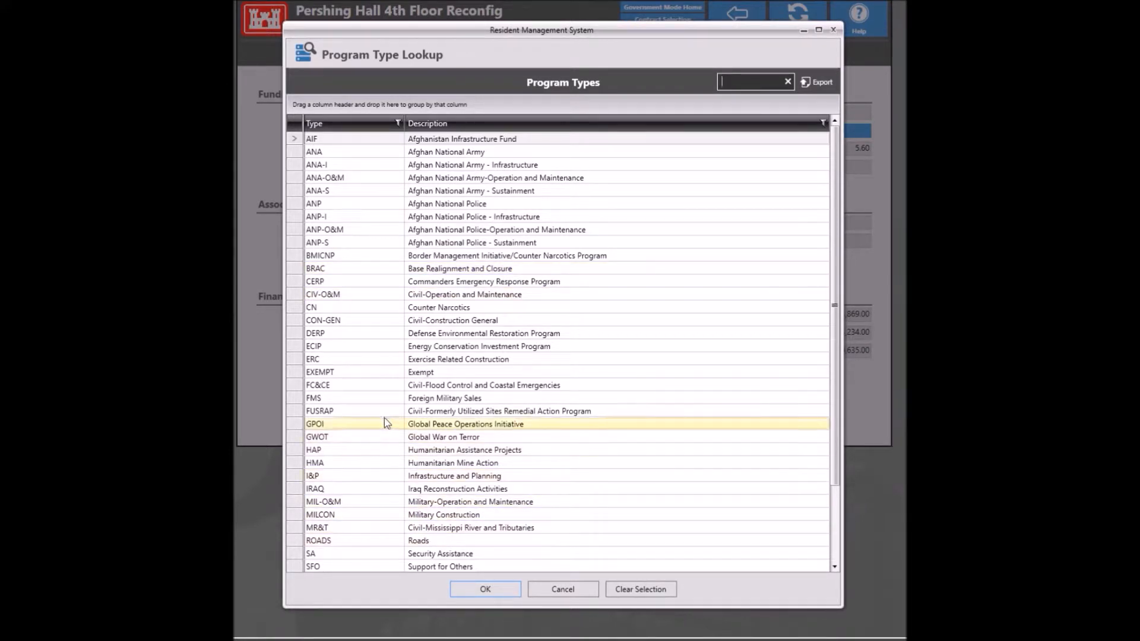
scroll(475, 281, "down", 2)
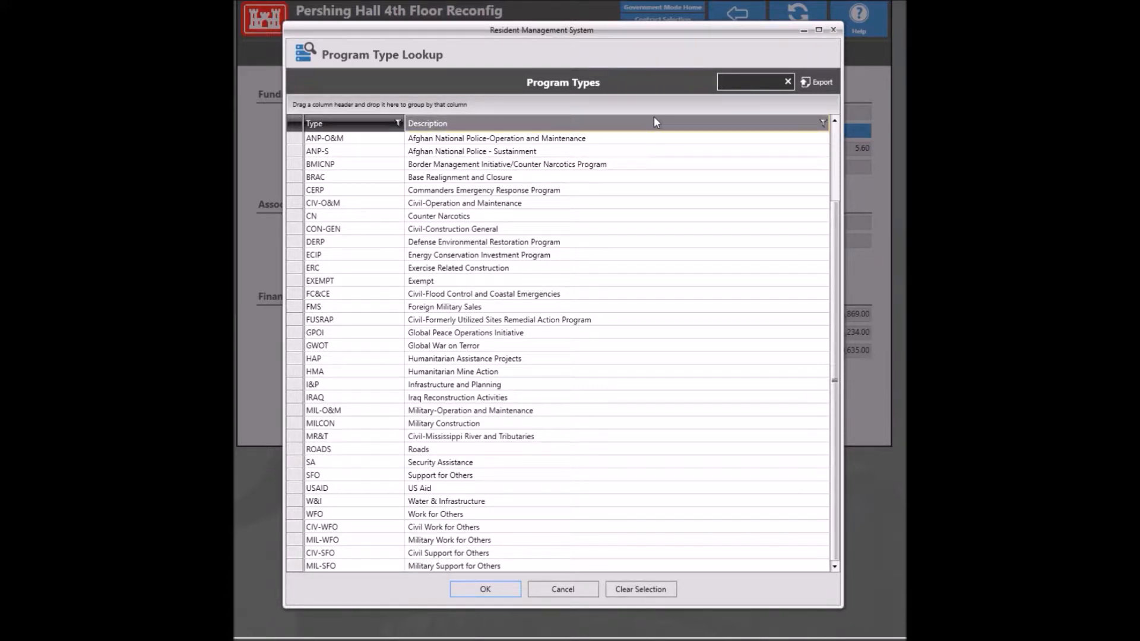
type("c")
type("&")
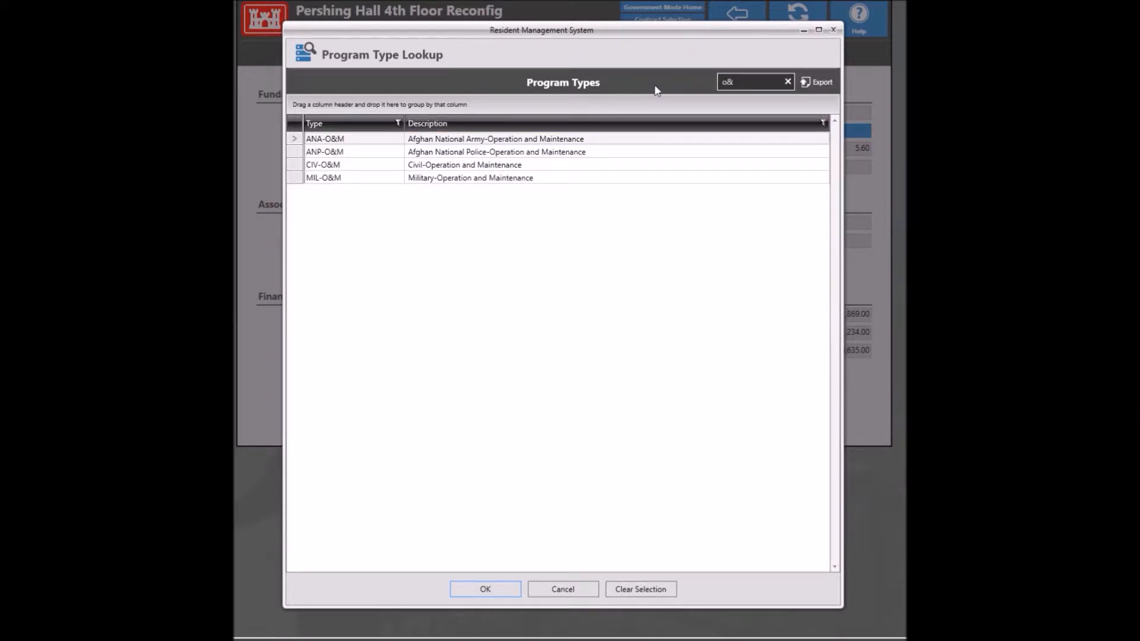
left_click(509, 180)
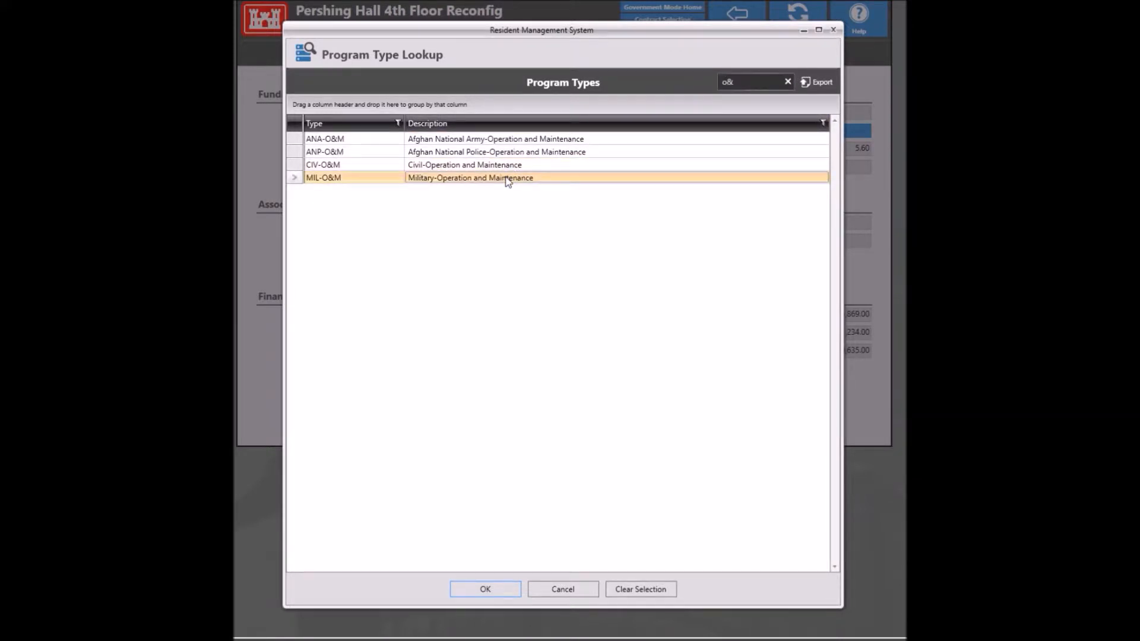
double_click(506, 179)
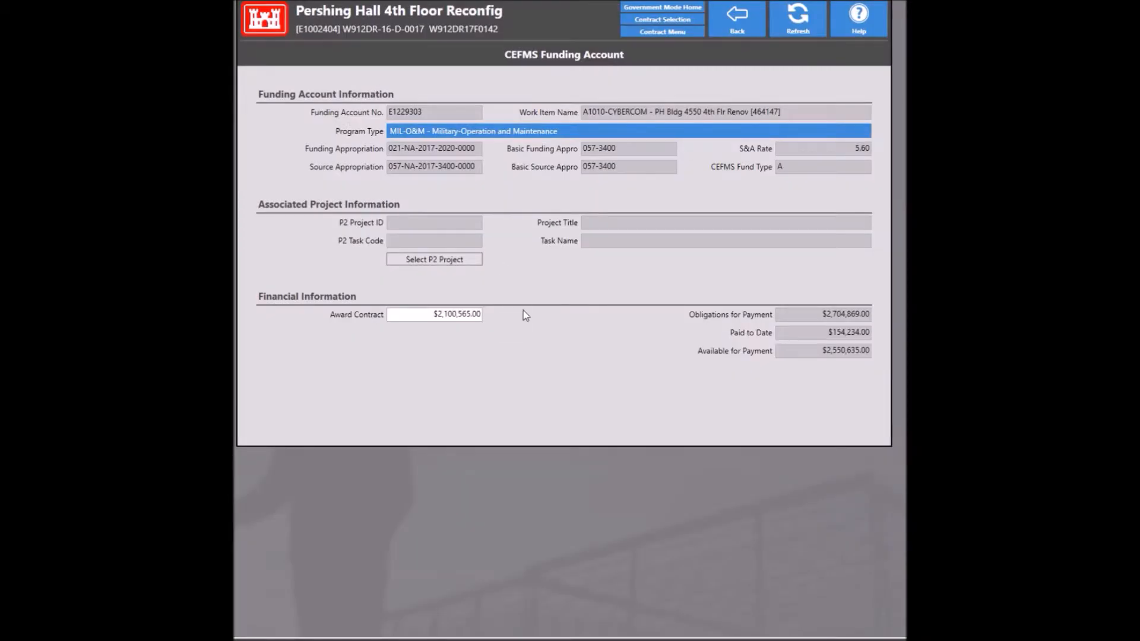
left_click(721, 27)
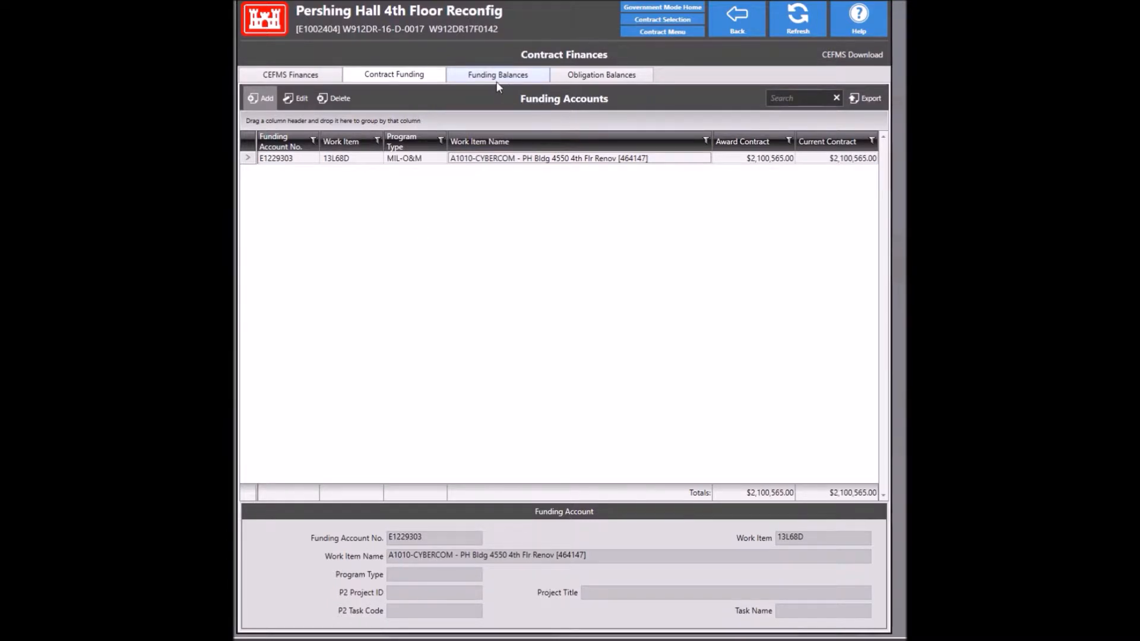
Step: Open the contract's P2 Projects page from its Administration options
left_click(736, 22)
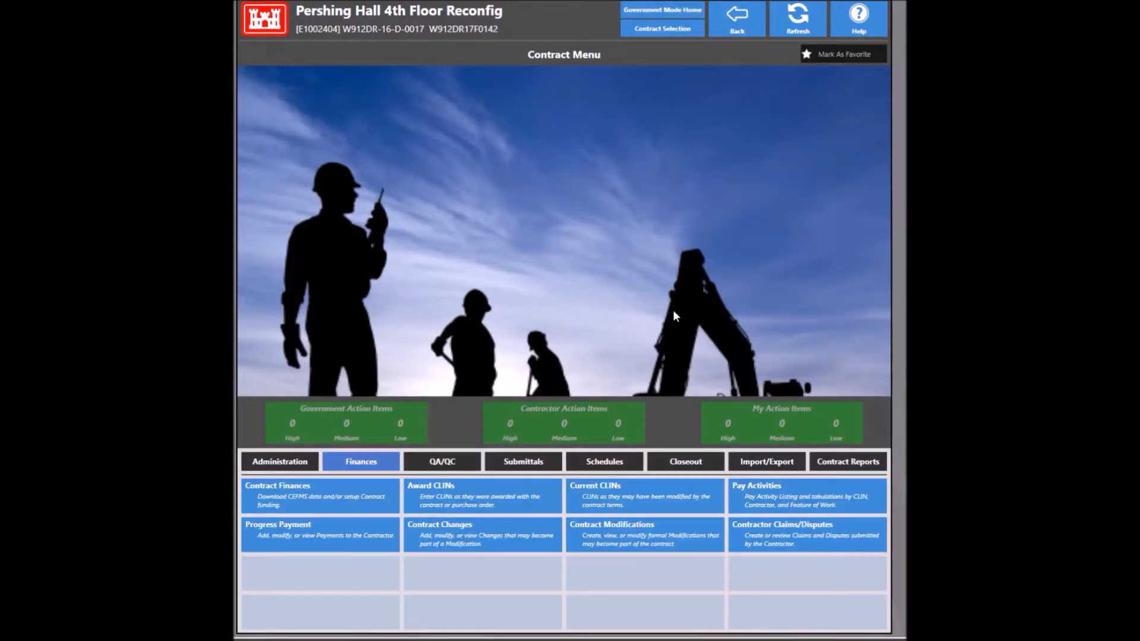
left_click(314, 462)
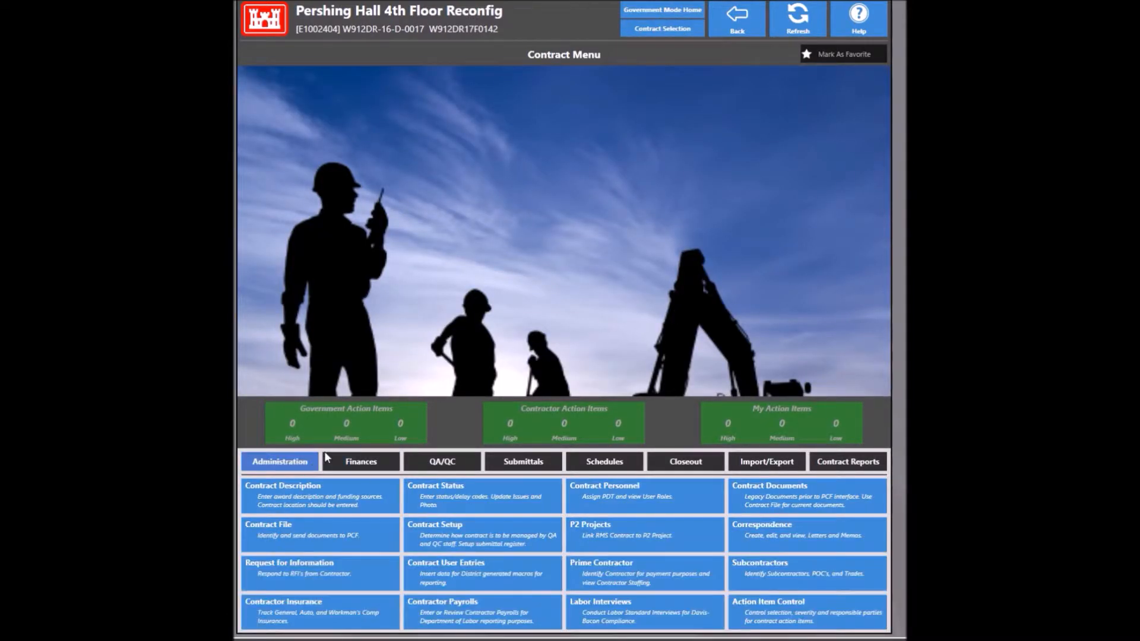
left_click(611, 536)
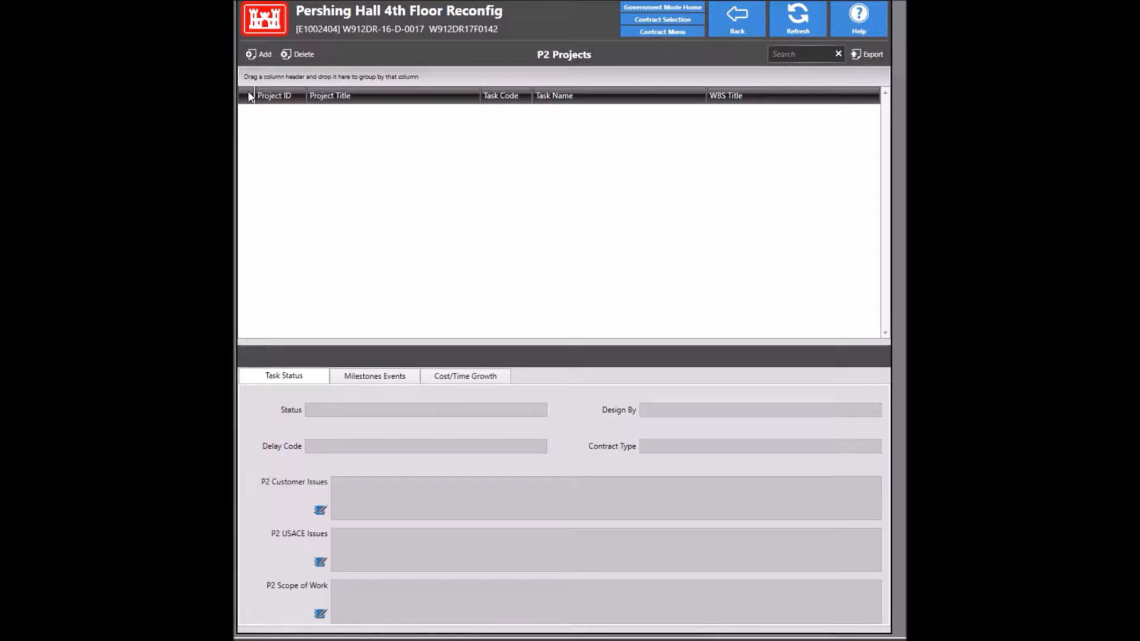
Step: Browse the Select P2 Project list and close it without linking any project
left_click(264, 57)
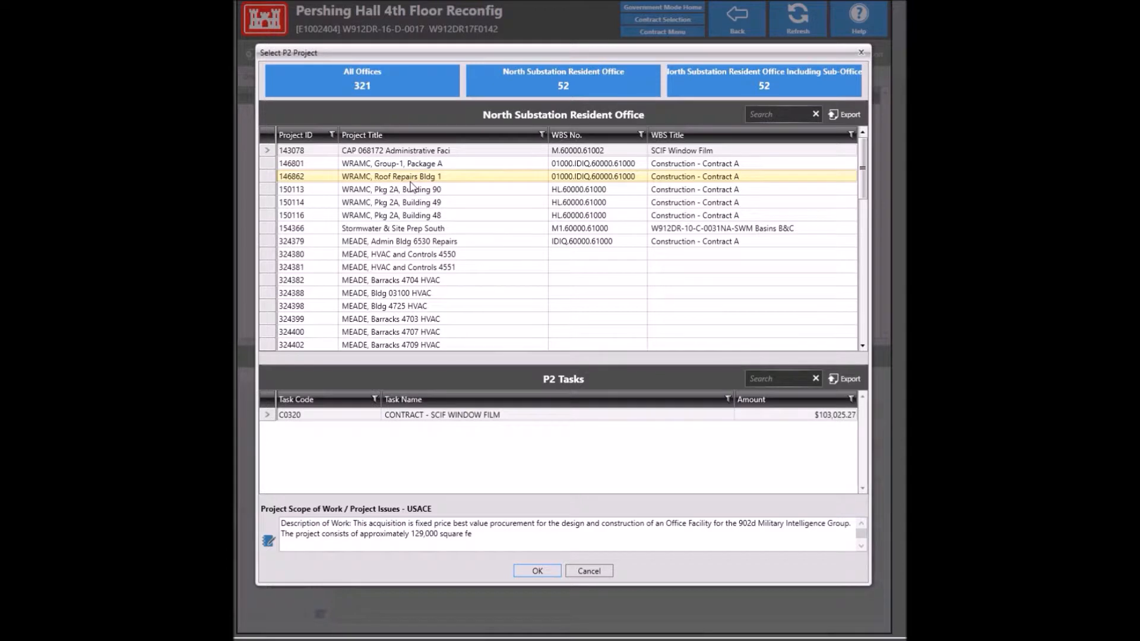
scroll(412, 187, "down", 4)
scroll(412, 189, "down", 4)
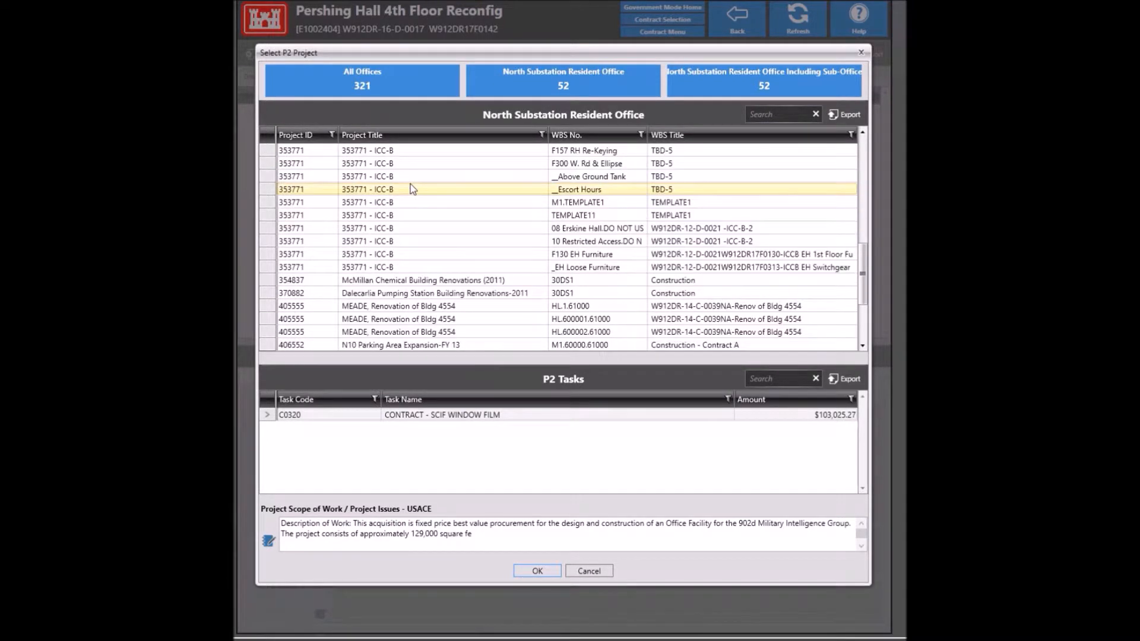
scroll(412, 189, "down", 3)
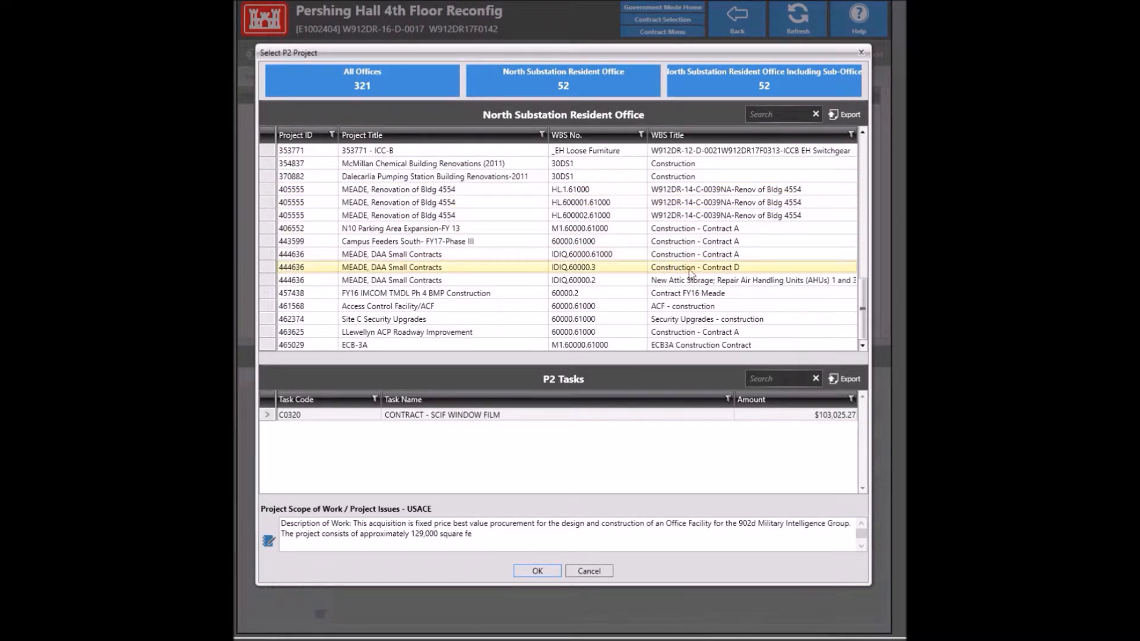
left_click(861, 54)
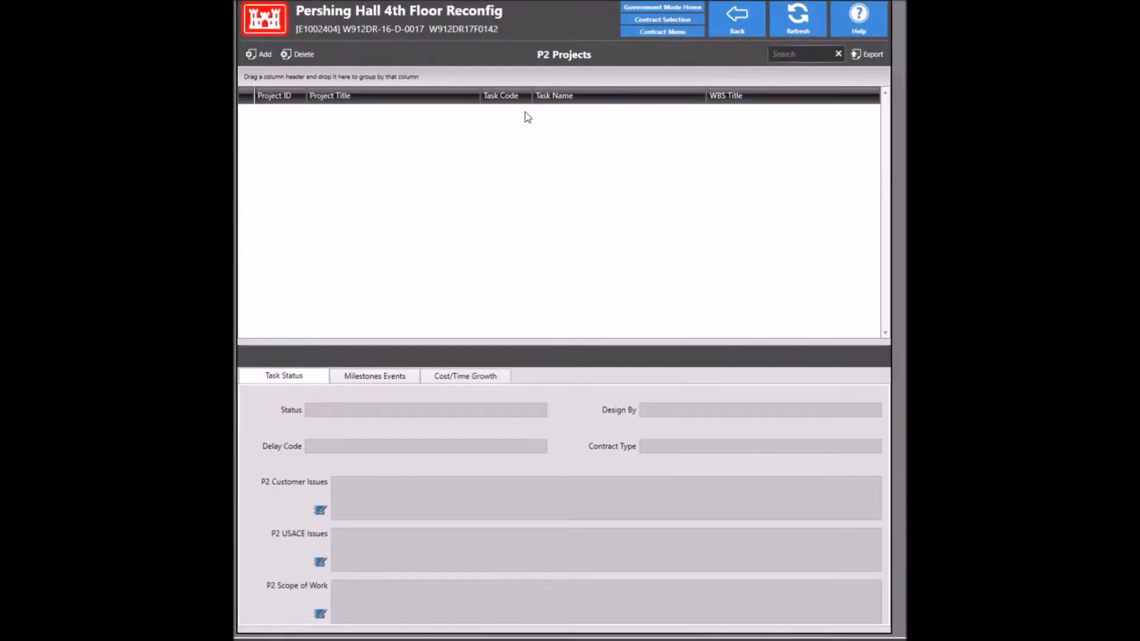
left_click(729, 30)
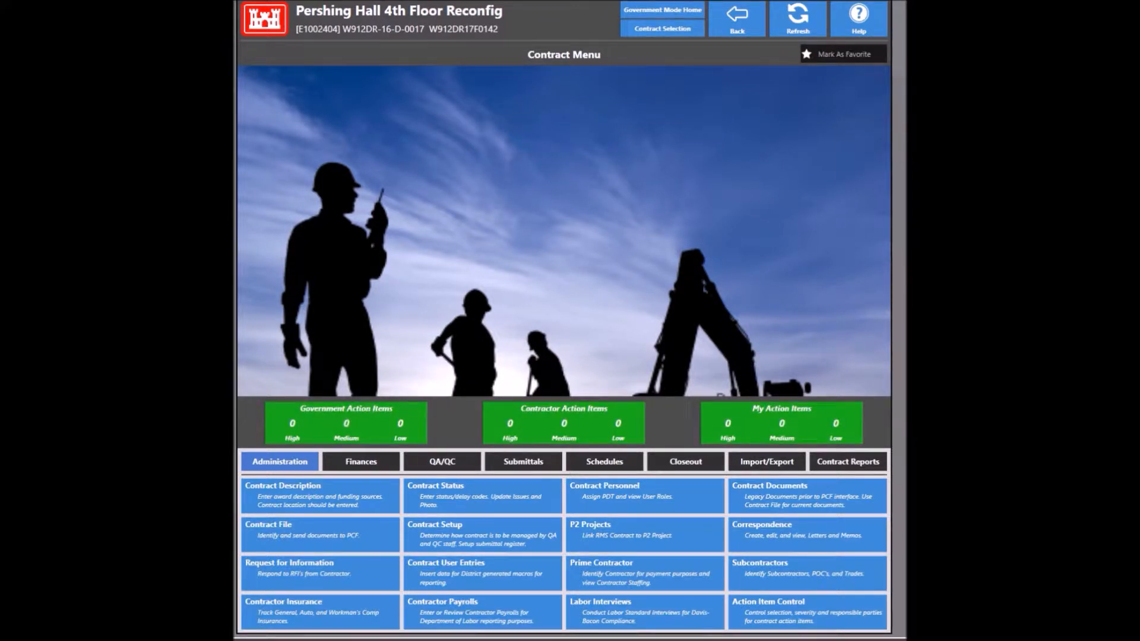
left_click(631, 579)
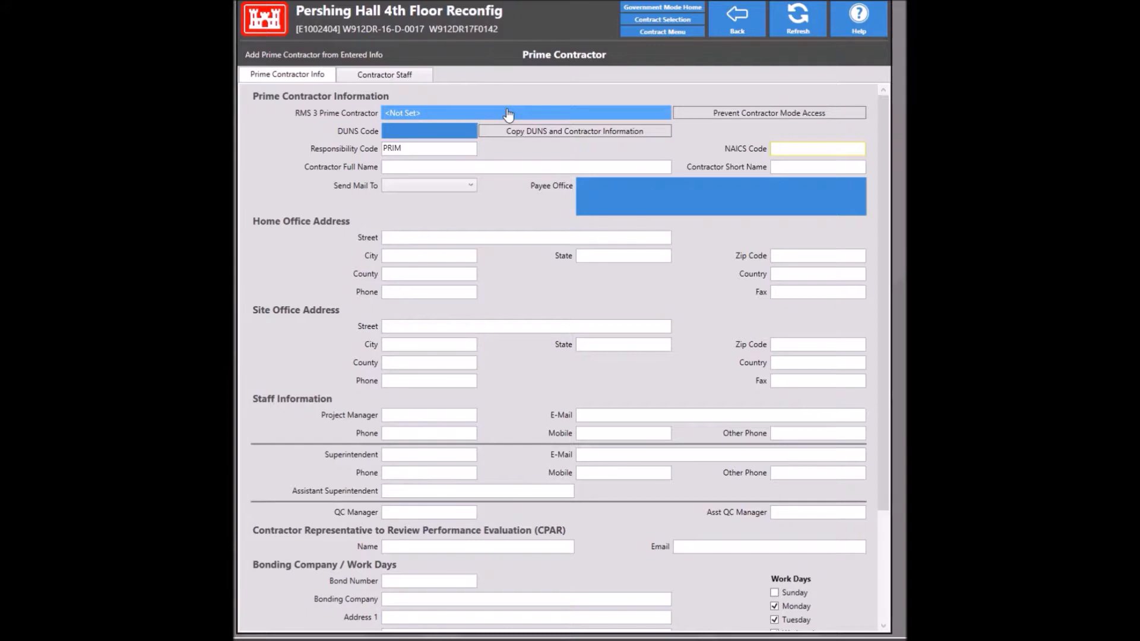
left_click(448, 114)
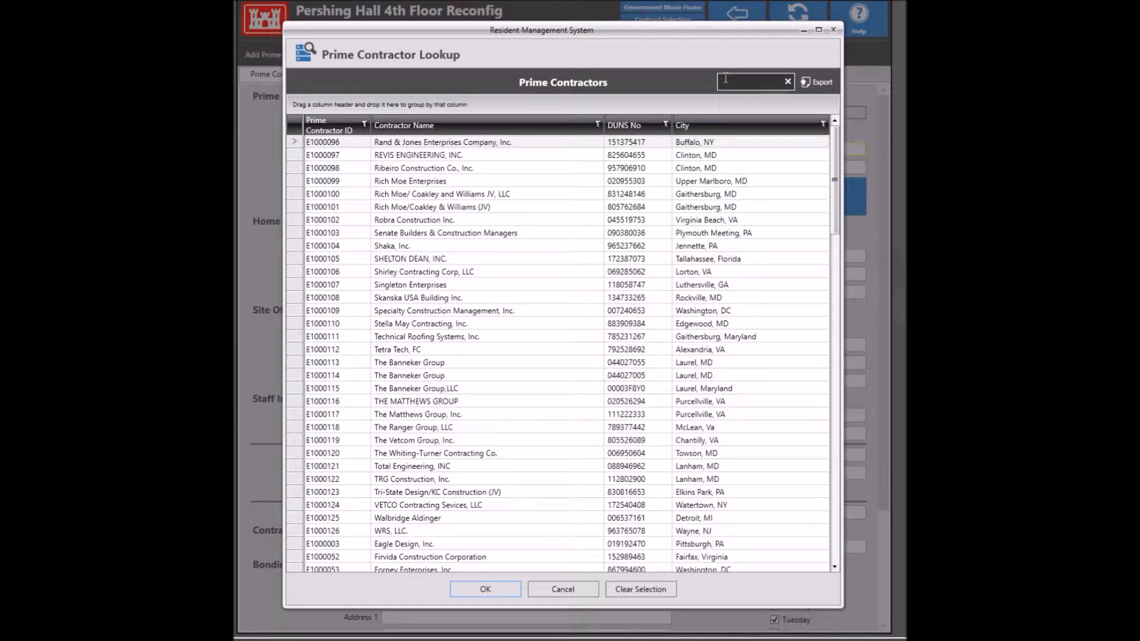
type("mort")
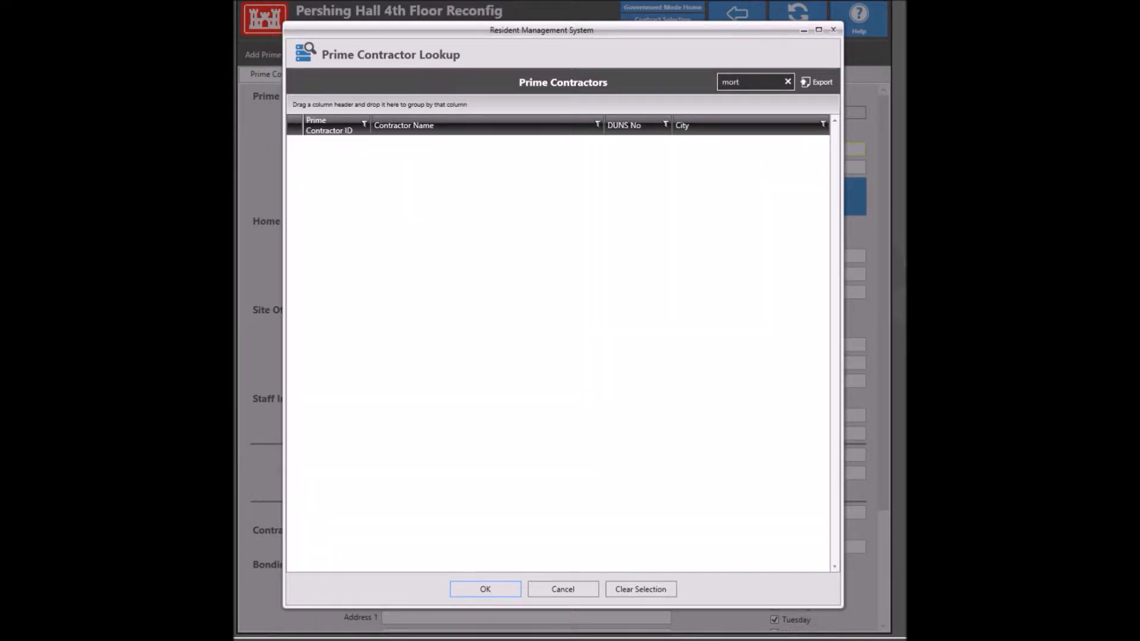
key("BackSpace")
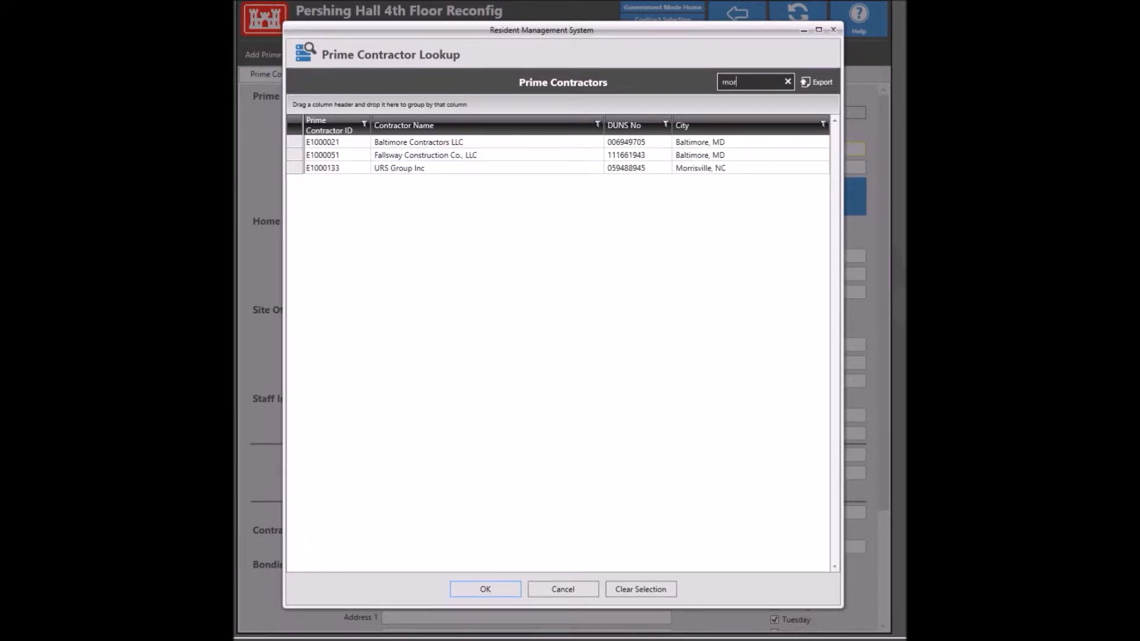
type("t")
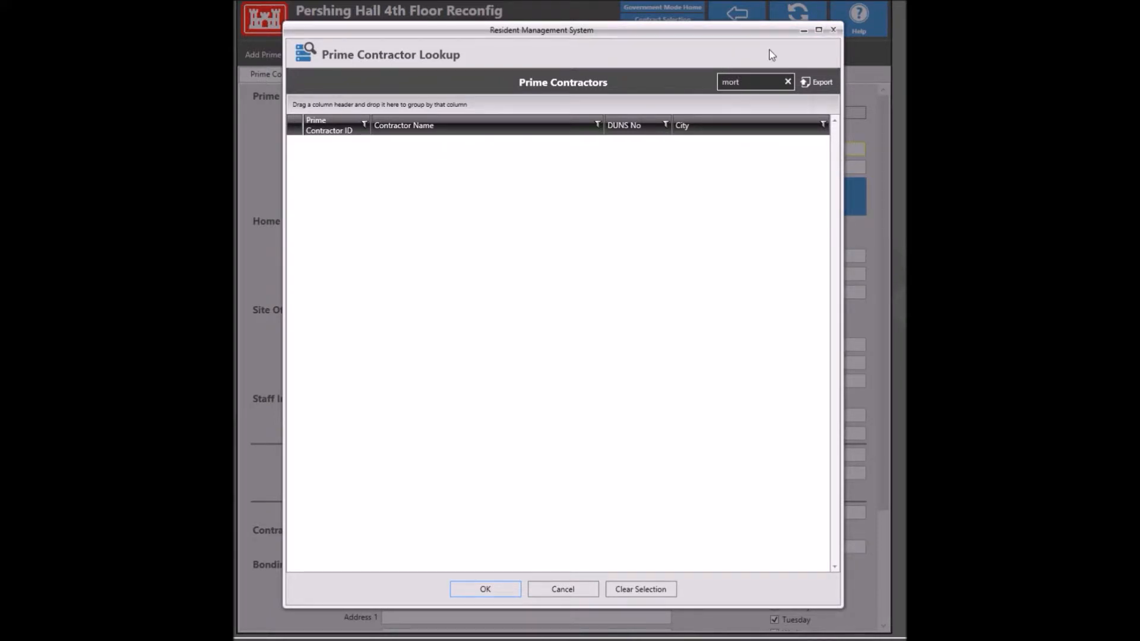
left_click(833, 29)
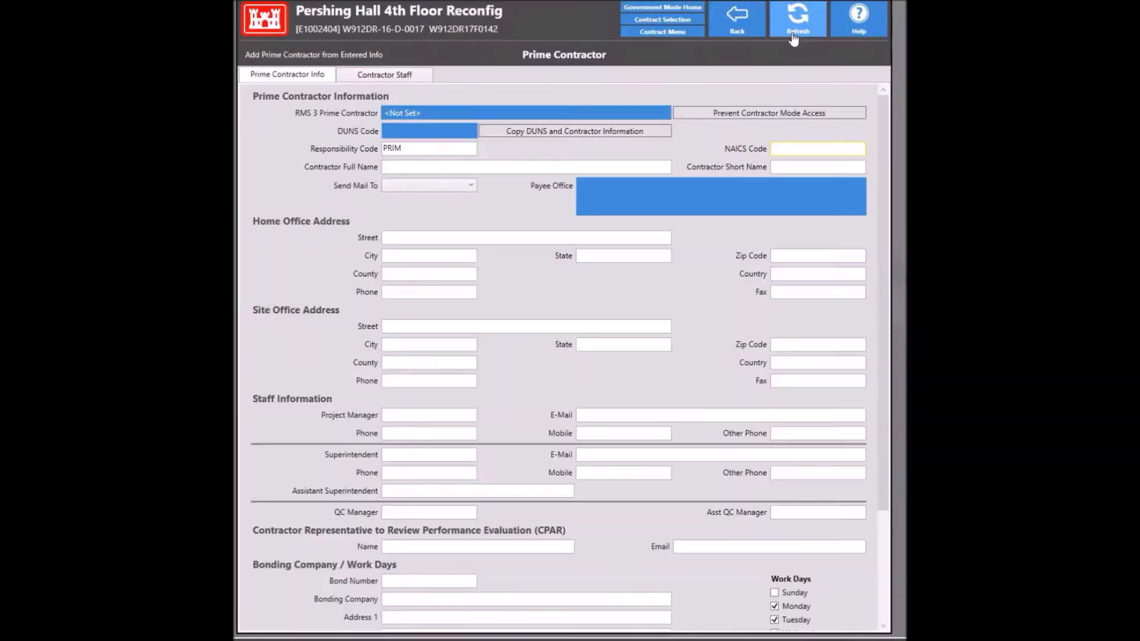
left_click(746, 14)
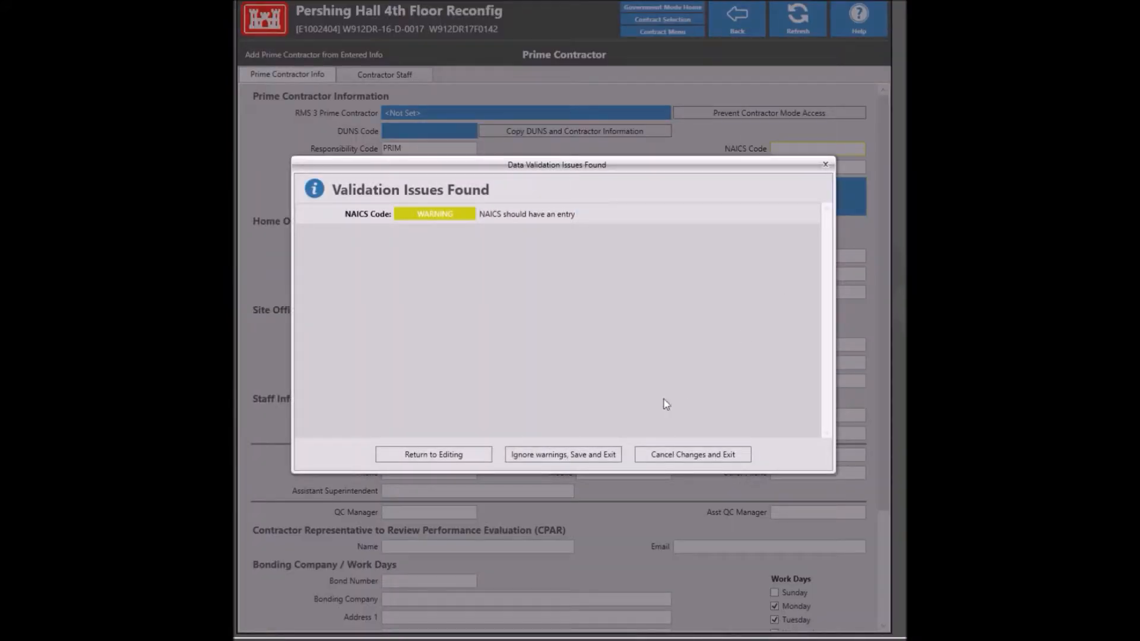
left_click(669, 455)
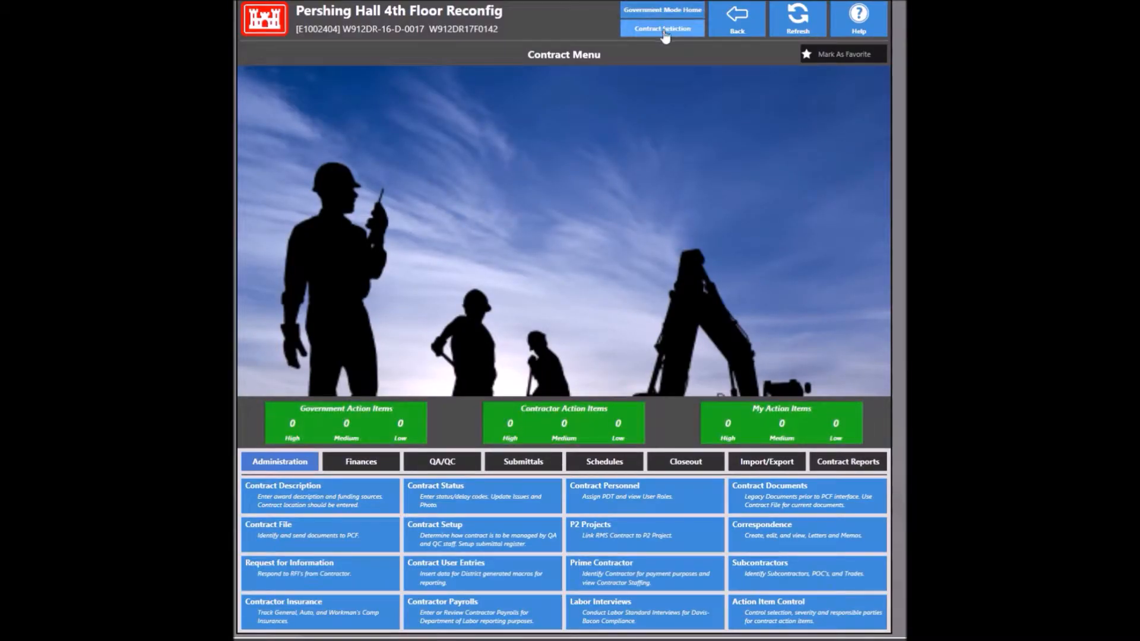
Step: Leave the contract for the District Office menu and open the Prime Contractors list
left_click(665, 37)
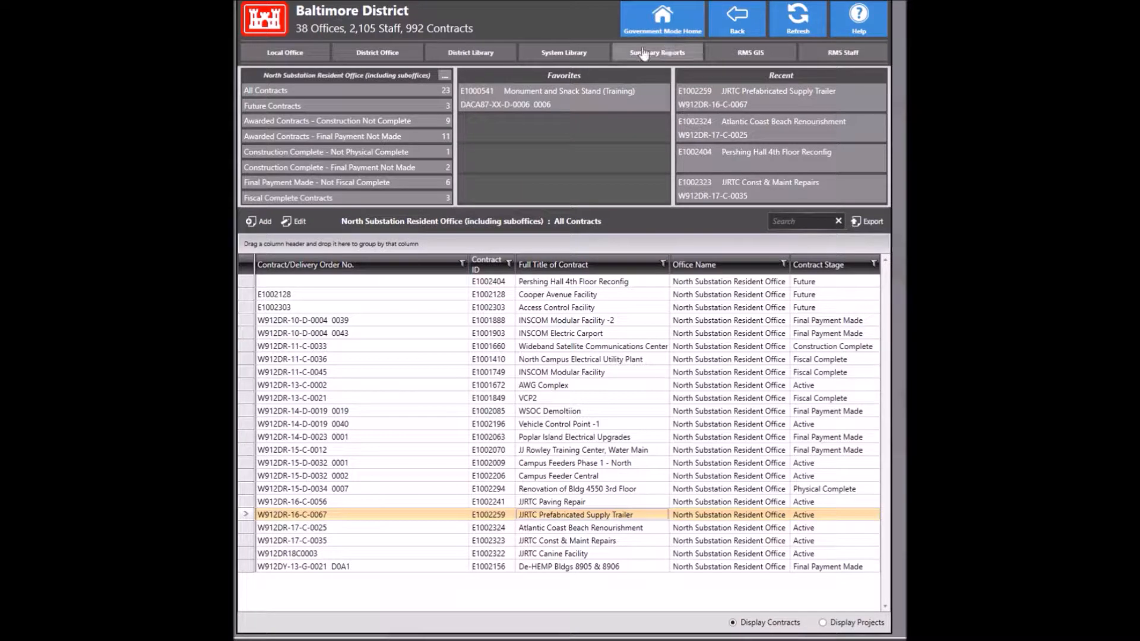
left_click(396, 54)
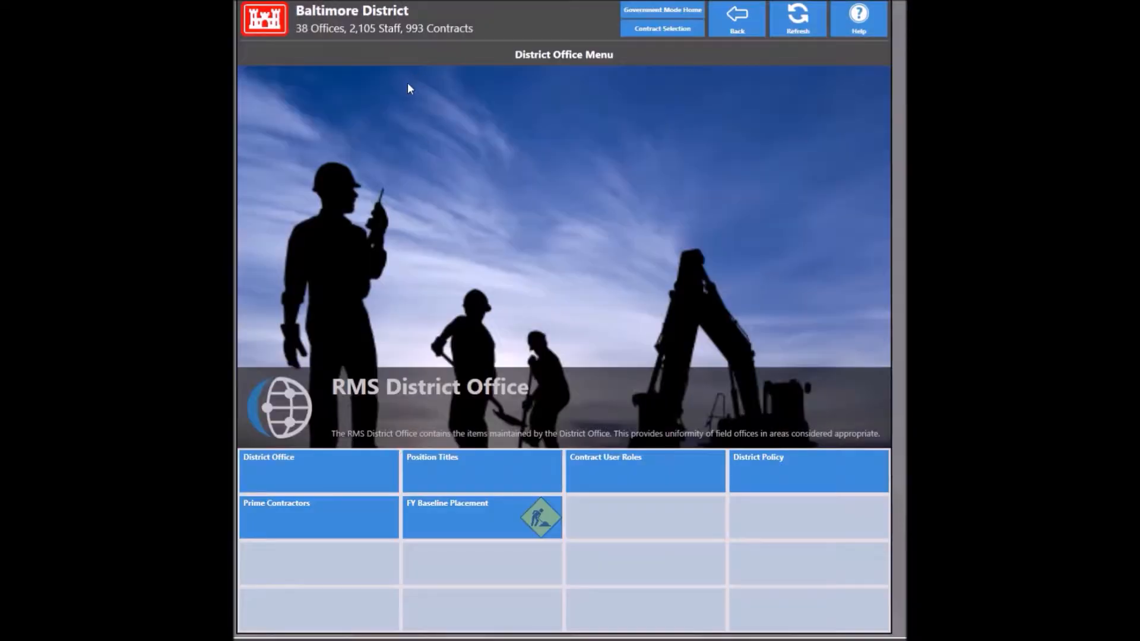
left_click(309, 522)
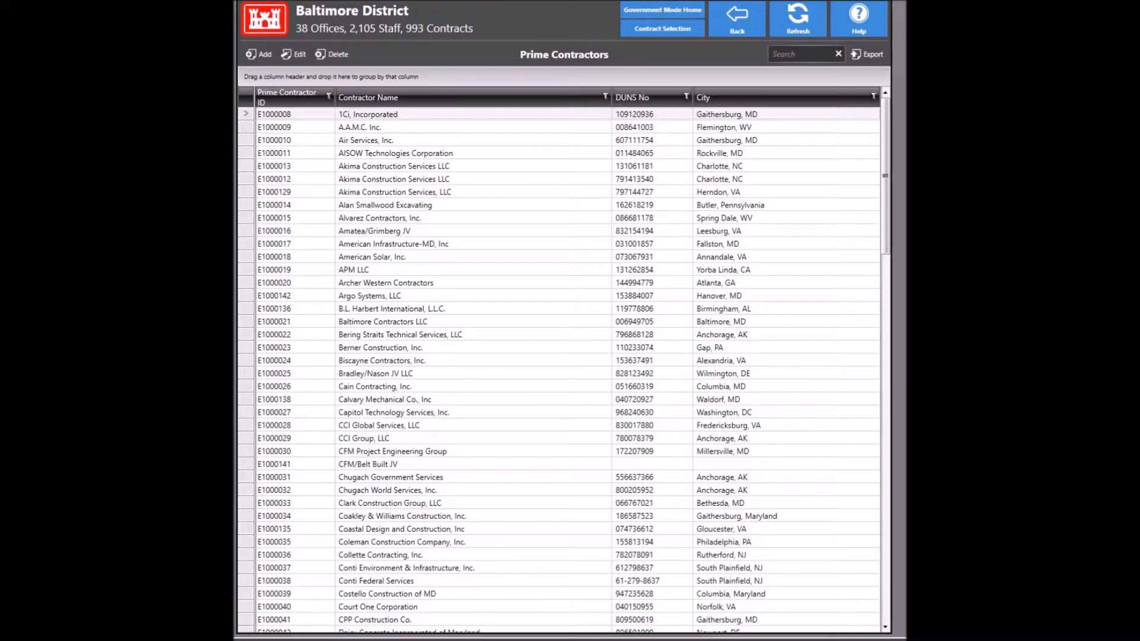
Step: Add a new prime contractor named 'M.A. Mortenson Company'
left_click(252, 53)
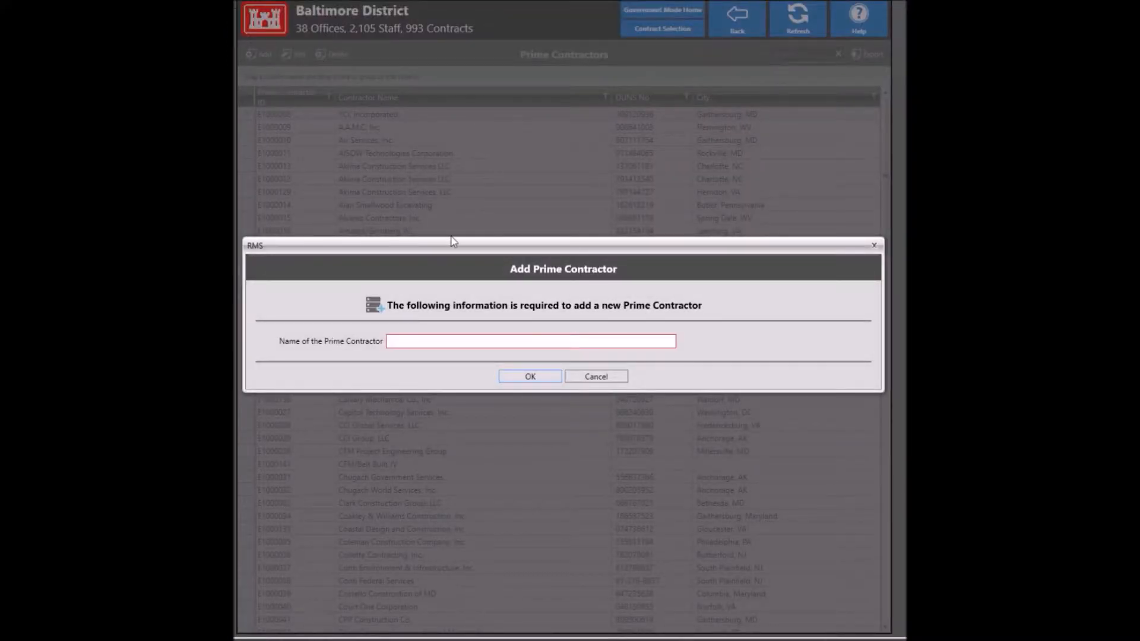
left_click(468, 341)
type("M.A. Morten")
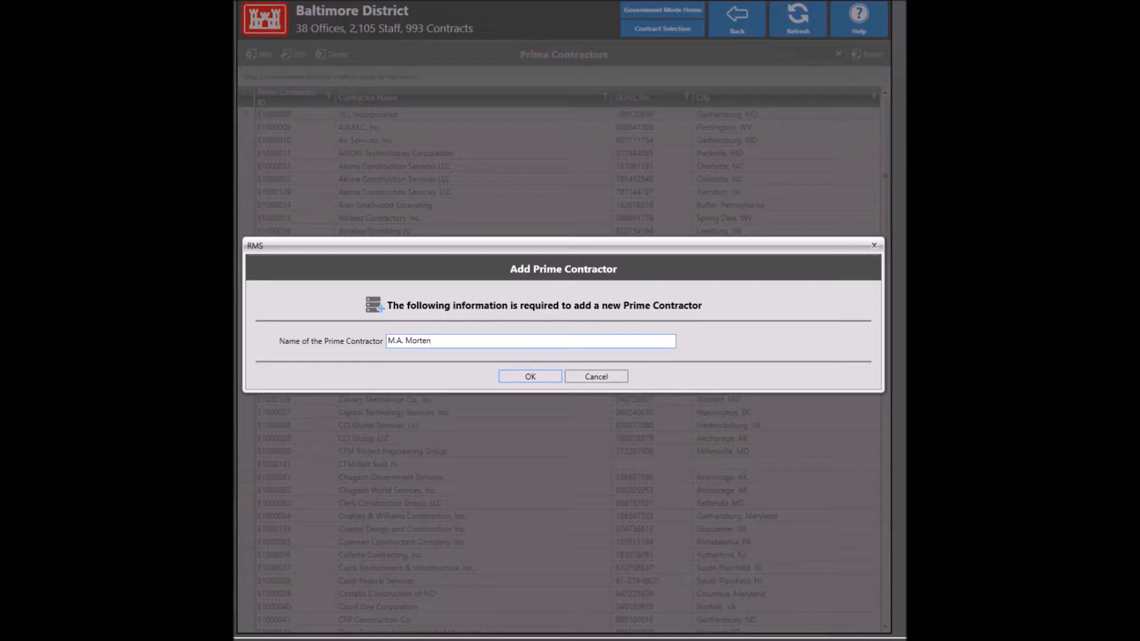
type("son Company")
left_click(526, 377)
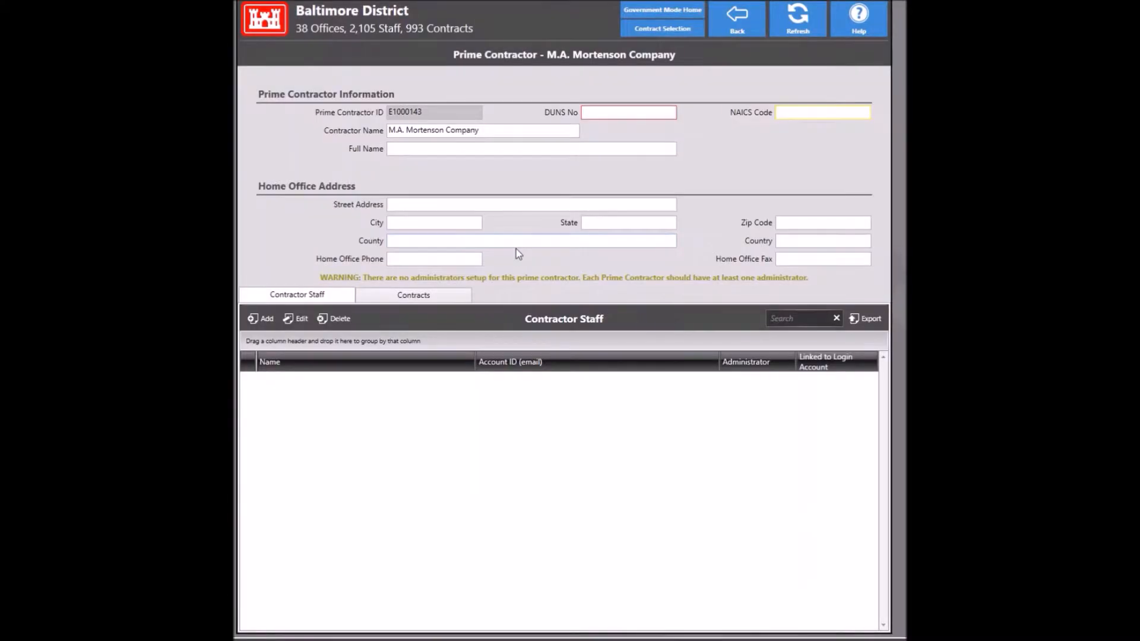
Step: Copy the contractor name into Full Name and bring the SAM.gov browser window over the form
left_click(413, 134)
key("ctrl+c")
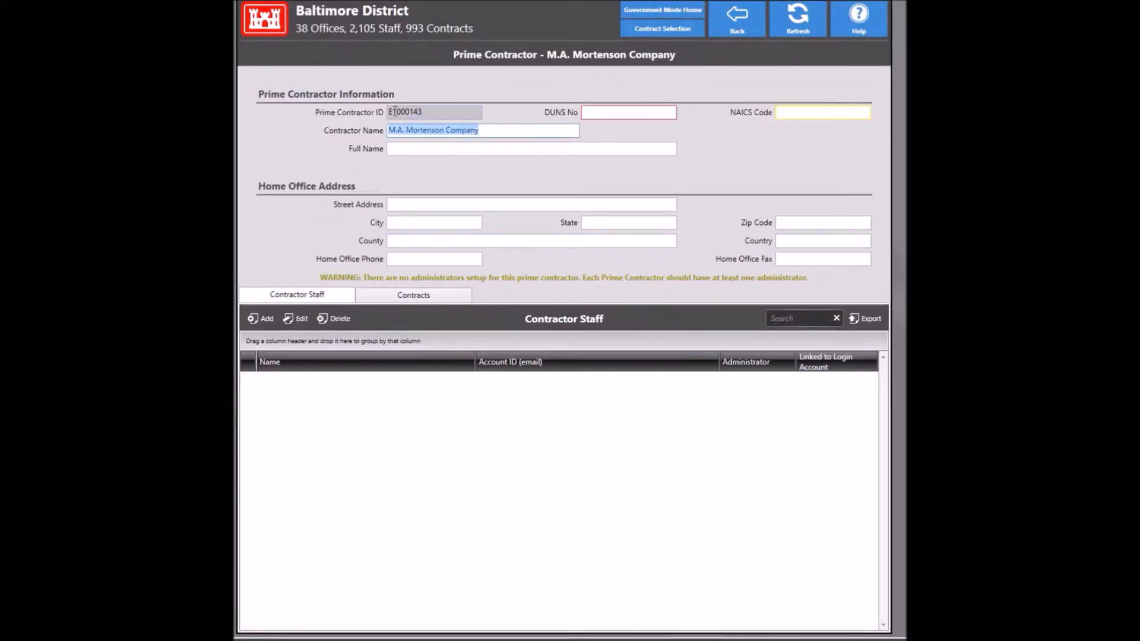
left_click(442, 150)
key("ctrl+v")
left_click(602, 113)
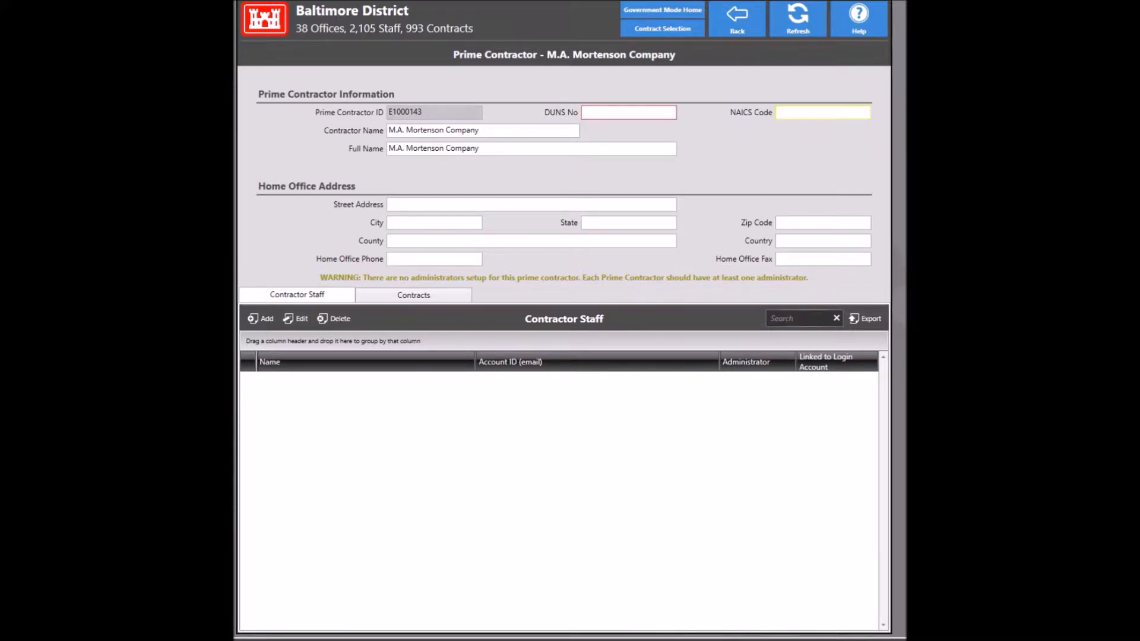
left_click_drag(235, 50, 595, 95)
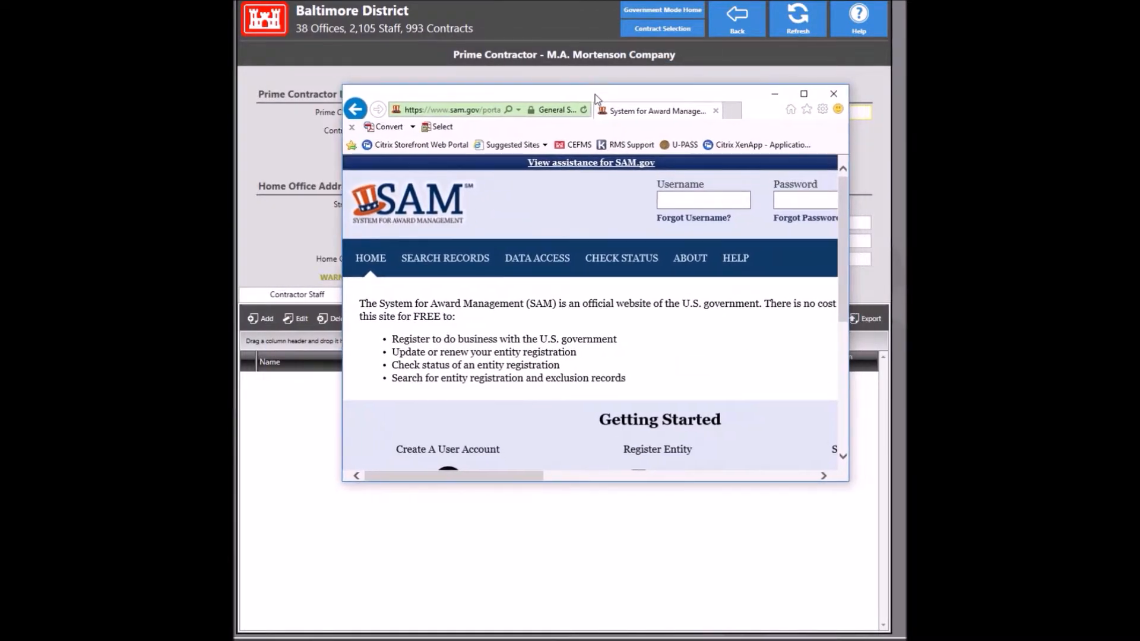
Step: Run a SAM.gov Quick Search for 'mortenson'
left_click(455, 264)
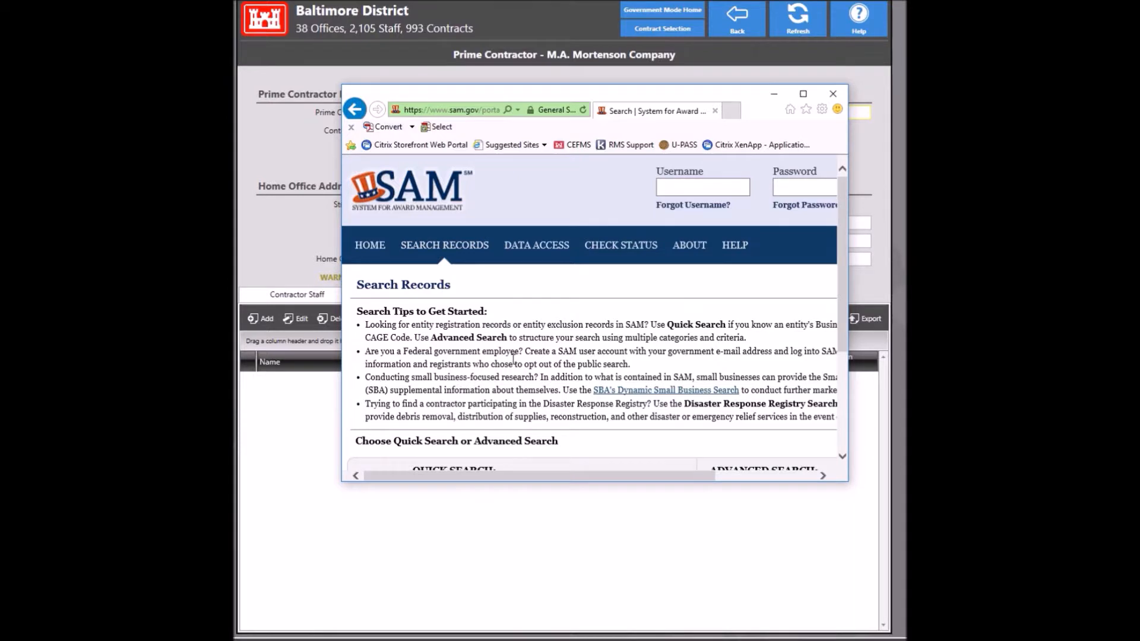
scroll(512, 365, "down", 3)
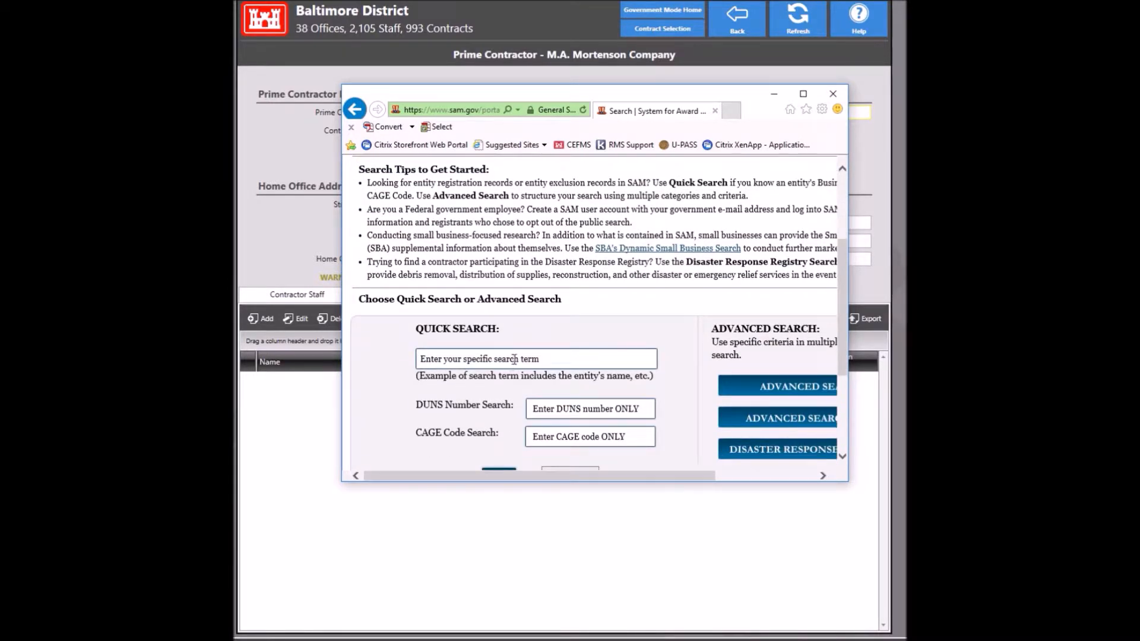
left_click(515, 360)
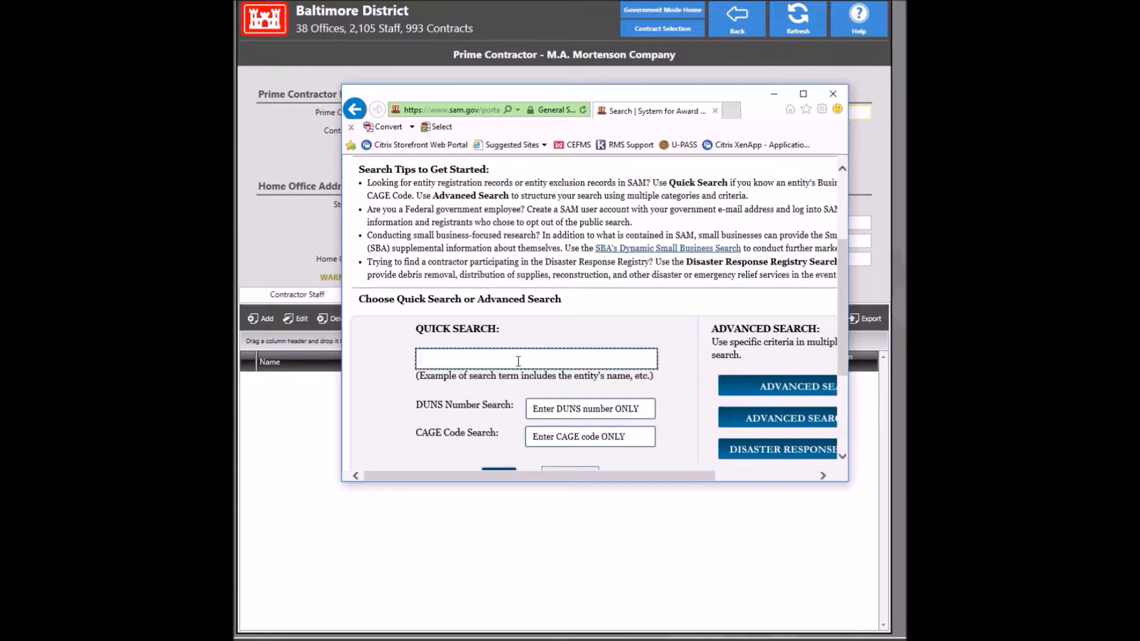
type("mortenson")
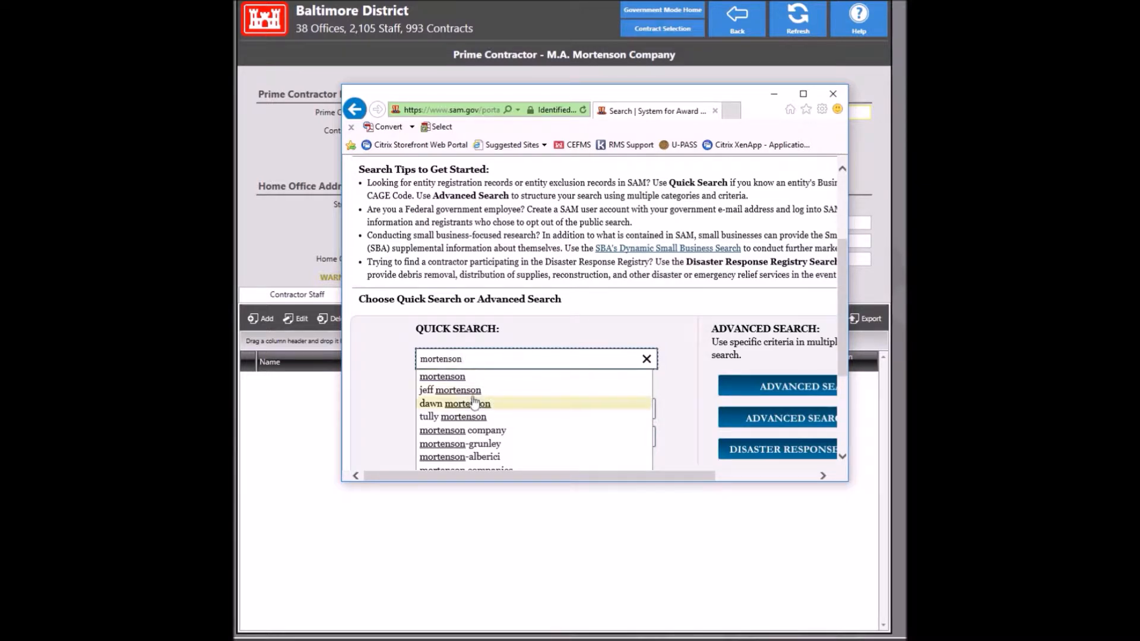
left_click(466, 378)
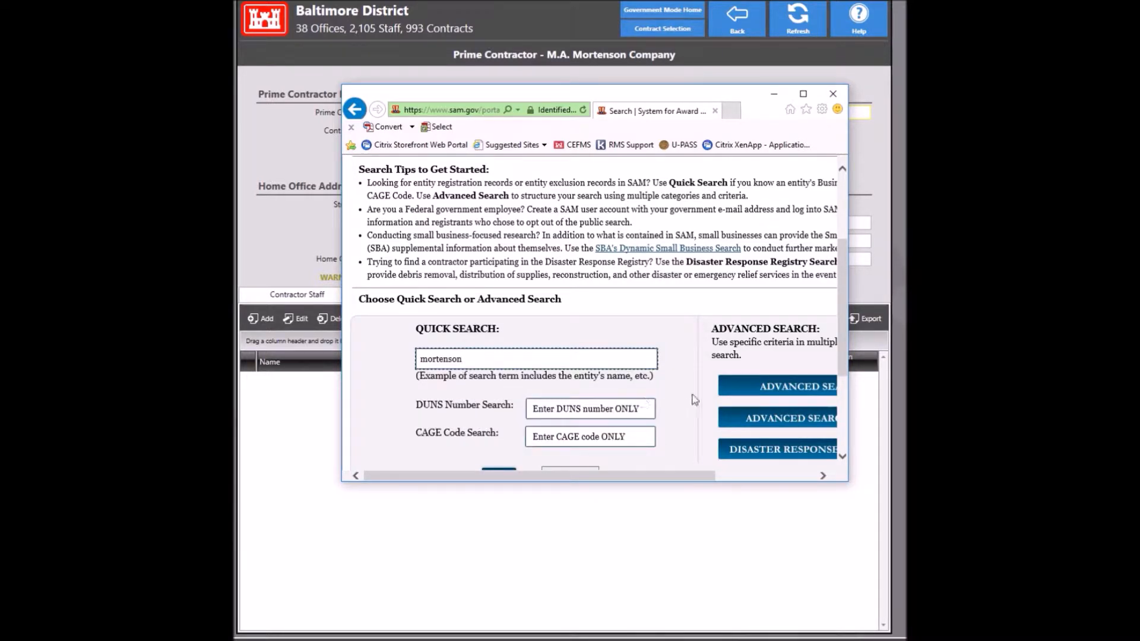
left_click(595, 409)
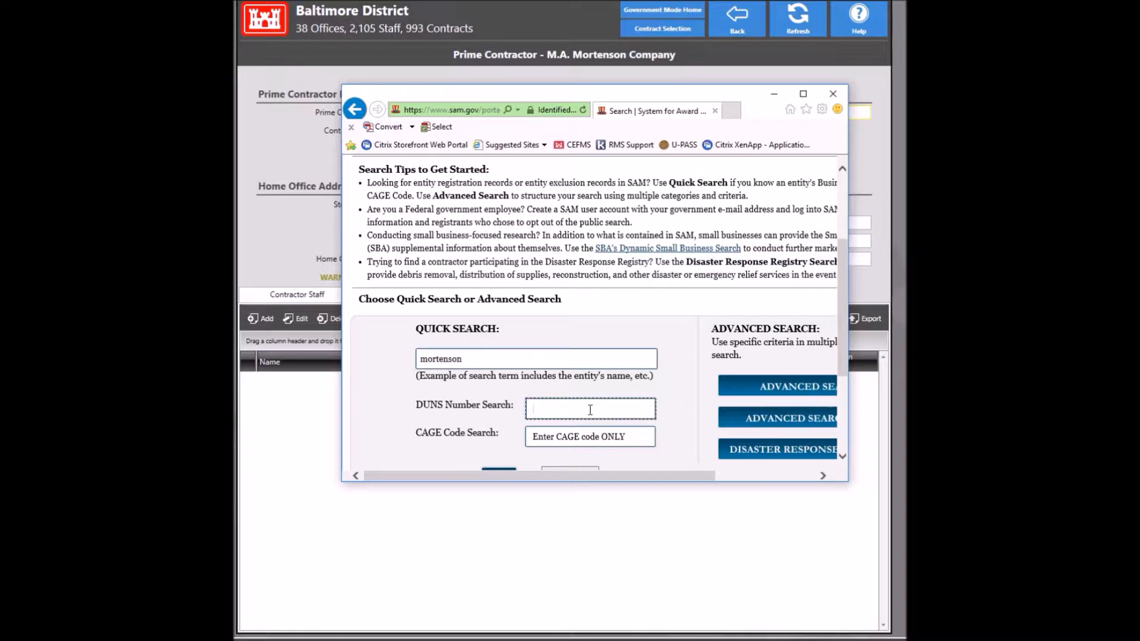
scroll(584, 408, "down", 1)
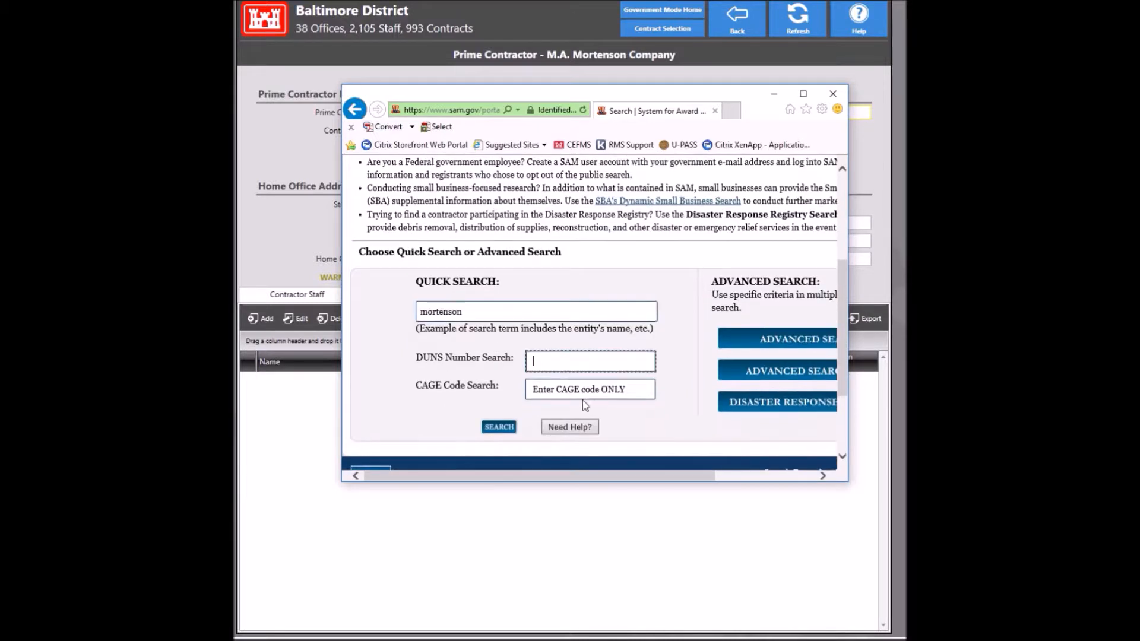
left_click(500, 428)
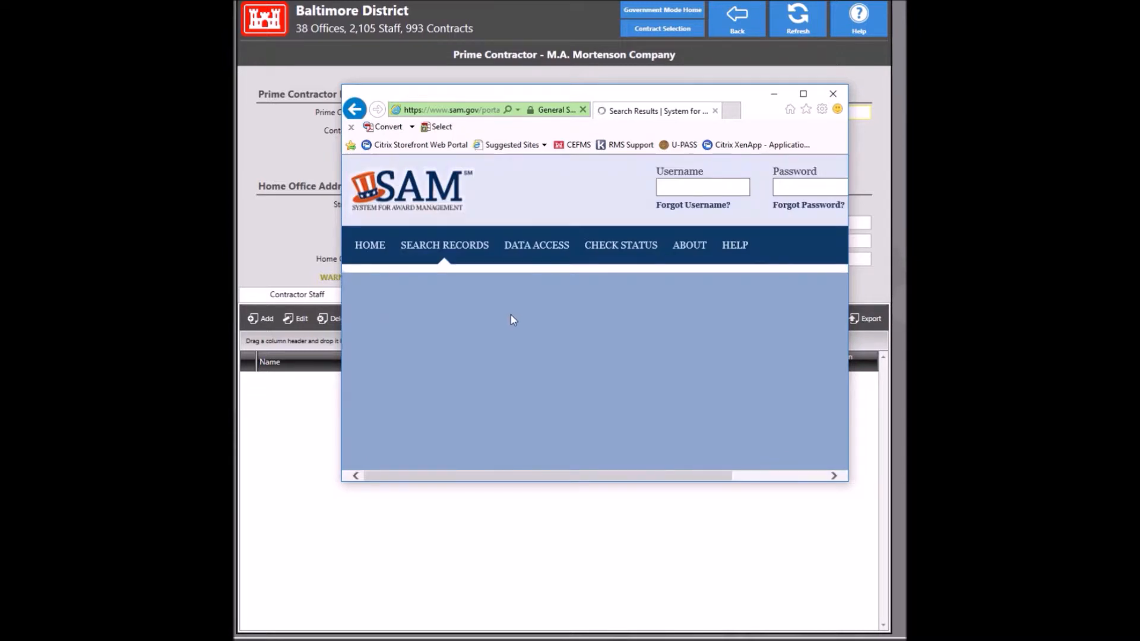
scroll(611, 323, "down", 5)
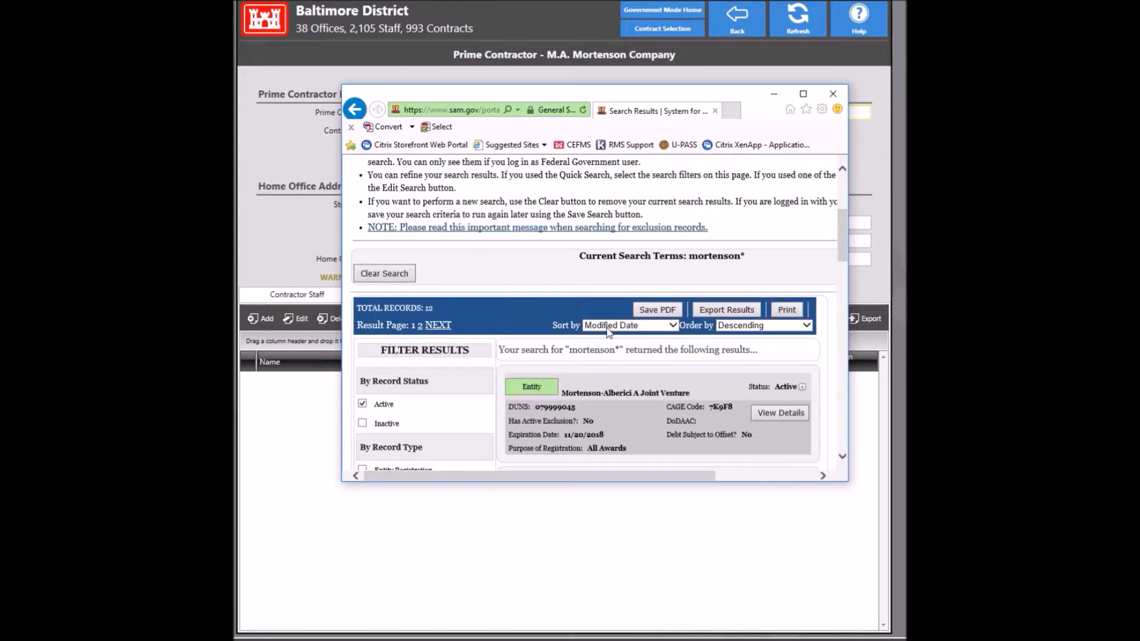
scroll(608, 320, "down", 2)
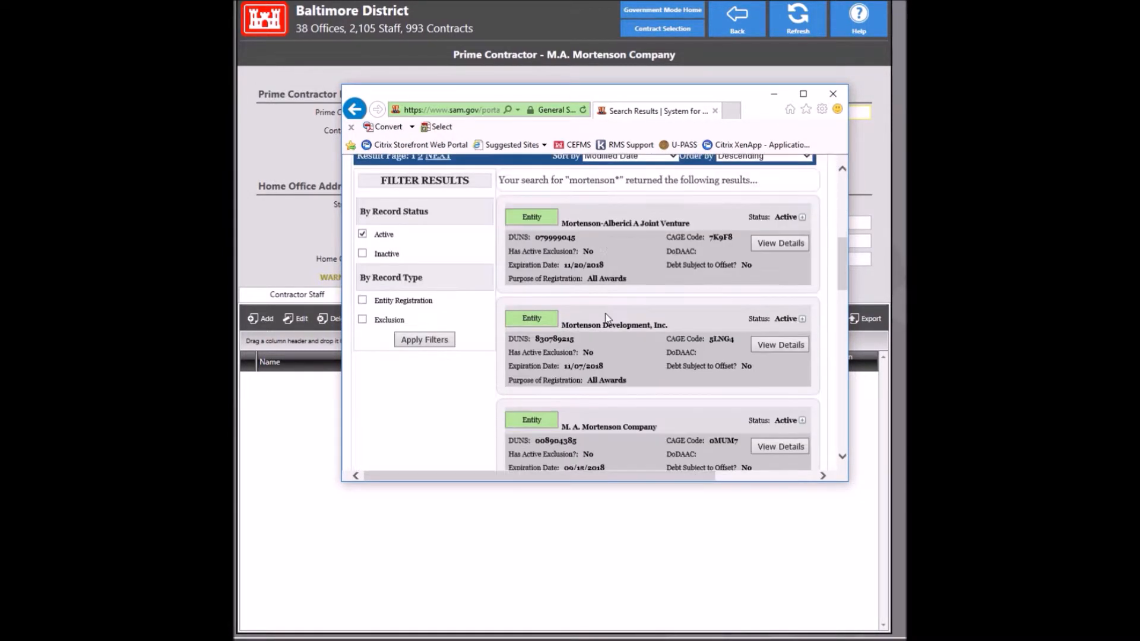
scroll(607, 319, "down", 2)
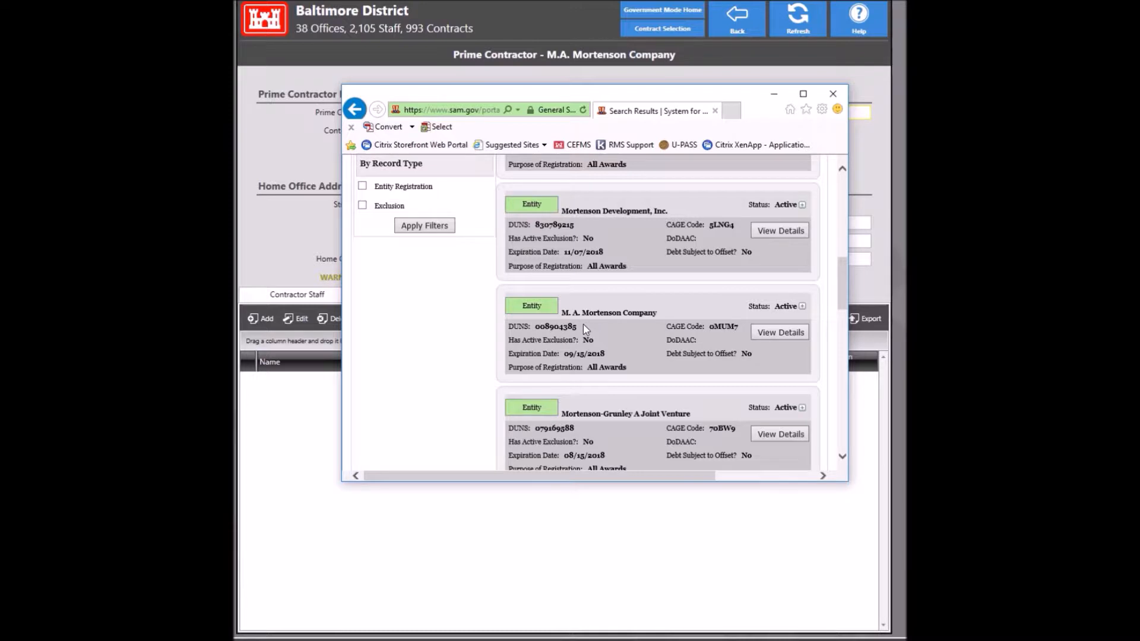
Step: Copy M. A. Mortenson's DUNS number 008904385 into the RMS DUNS No field
left_click_drag(577, 327, 534, 327)
key("ctrl+c")
left_click(288, 253)
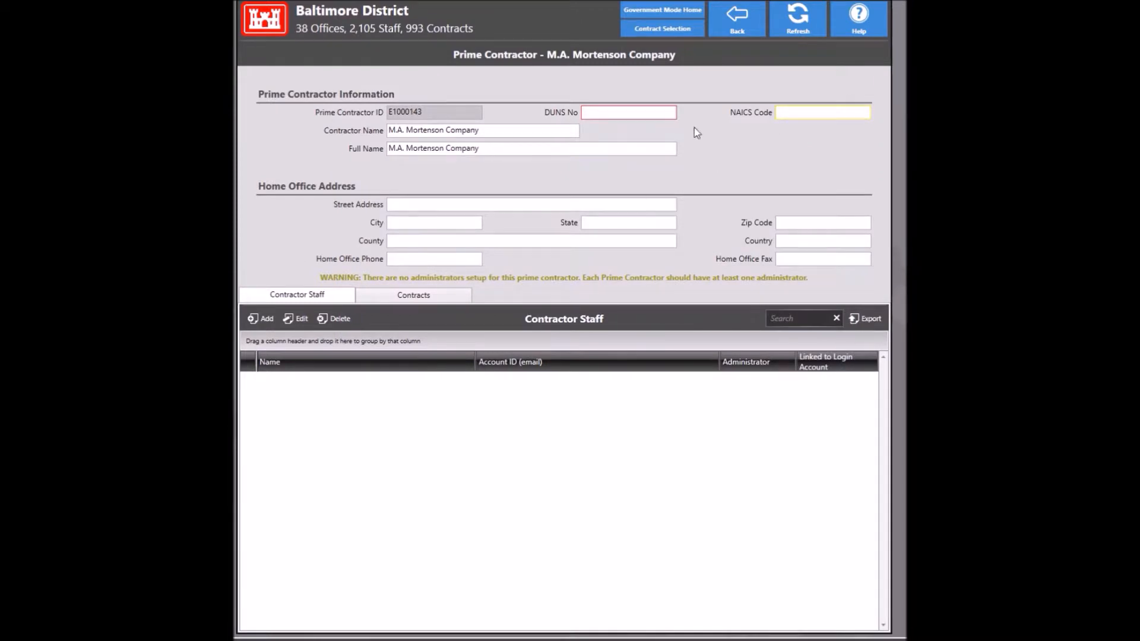
left_click(644, 114)
key("ctrl+v")
Step: Open Mortenson's SAM.gov details and select primary NAICS code 236220 under Assertions
left_click(288, 639)
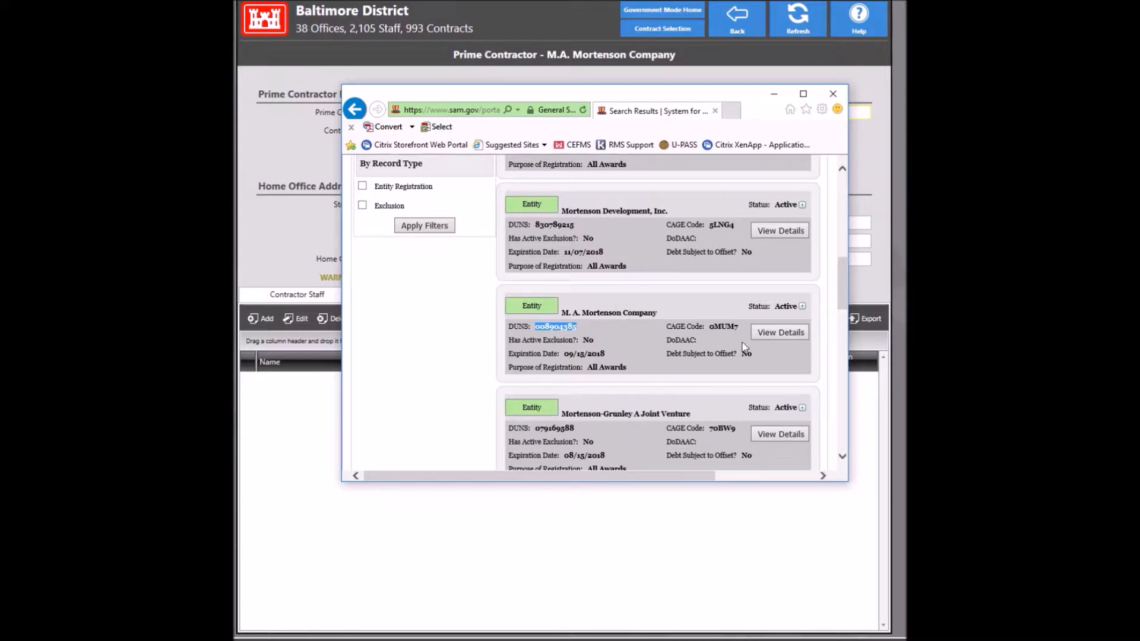
left_click(785, 334)
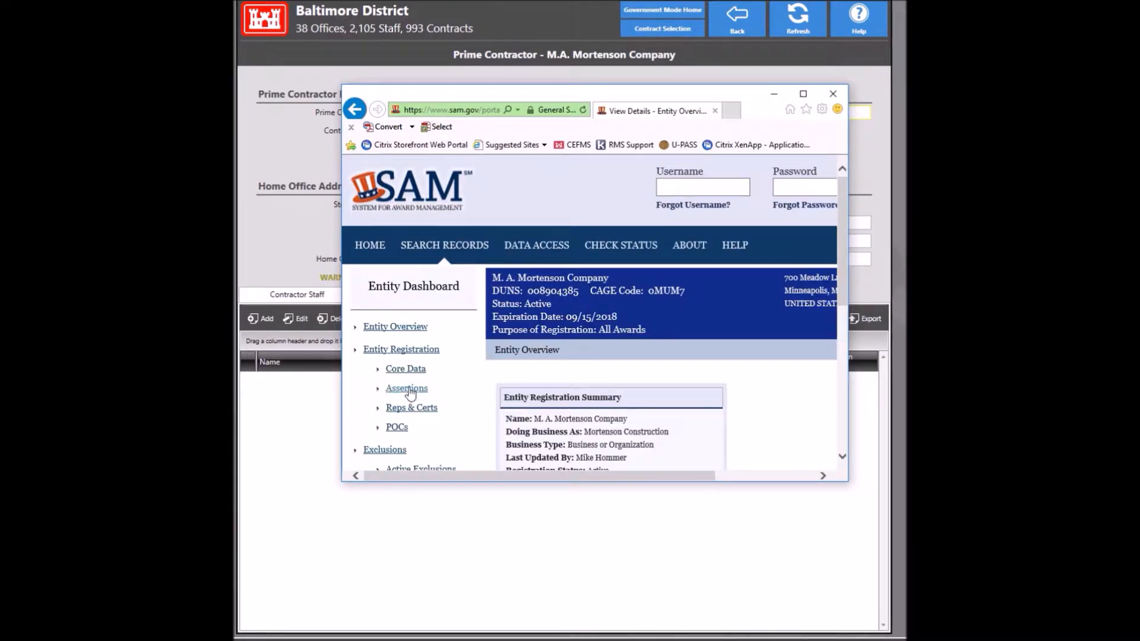
scroll(407, 387, "down", 1)
left_click(407, 347)
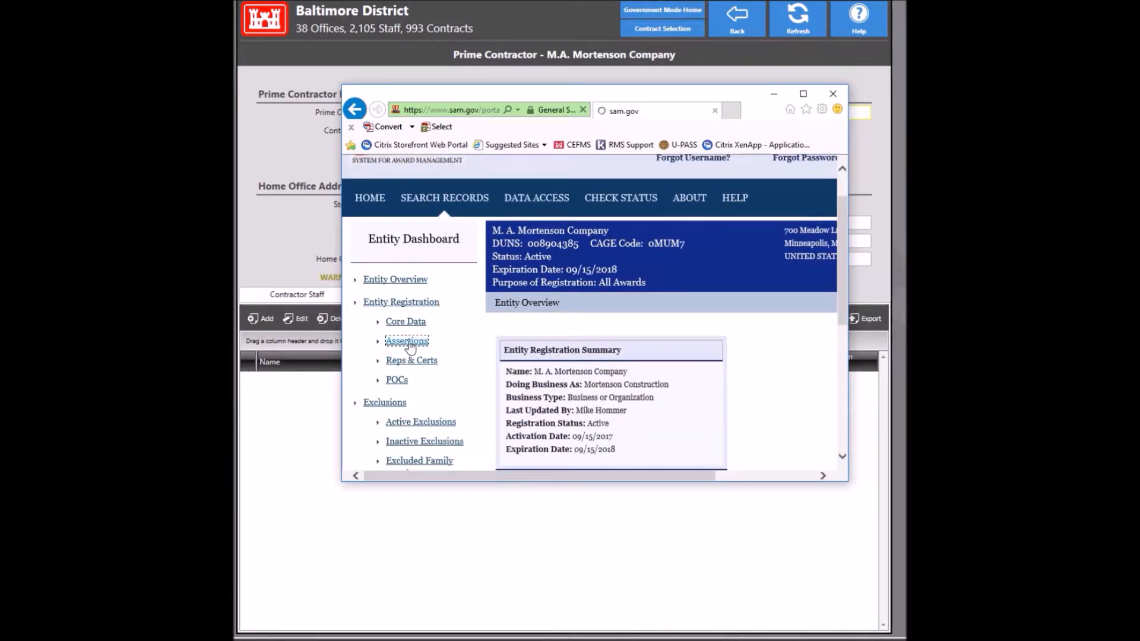
scroll(618, 350, "down", 5)
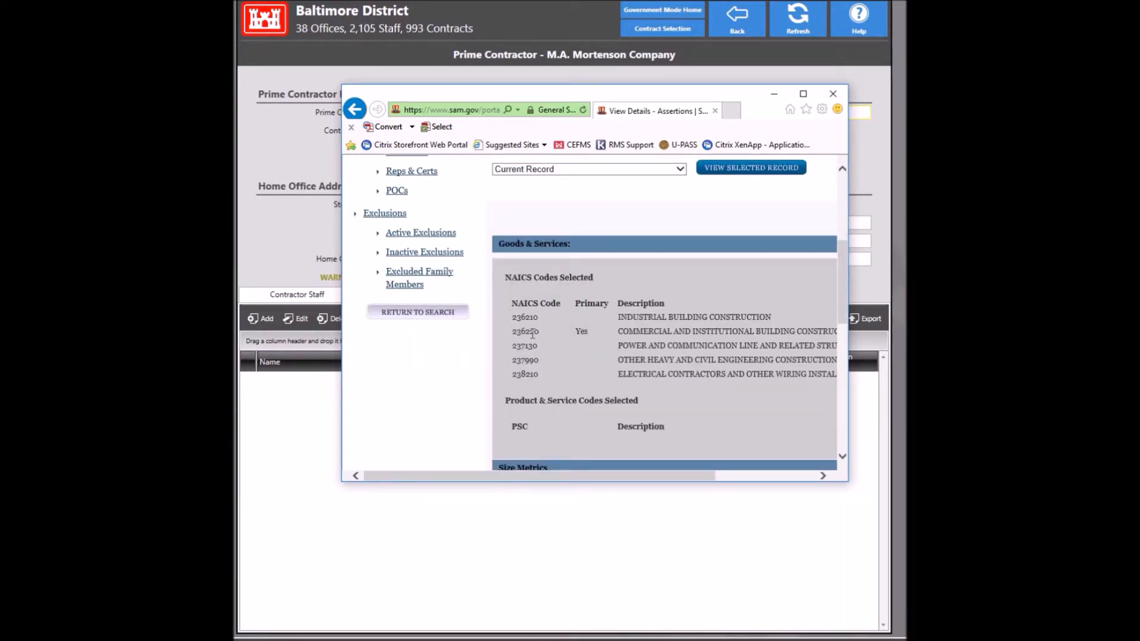
left_click_drag(512, 332, 542, 336)
key("ctrl+c")
Step: Paste NAICS code 236220 into the Mortenson contractor record
left_click(261, 83)
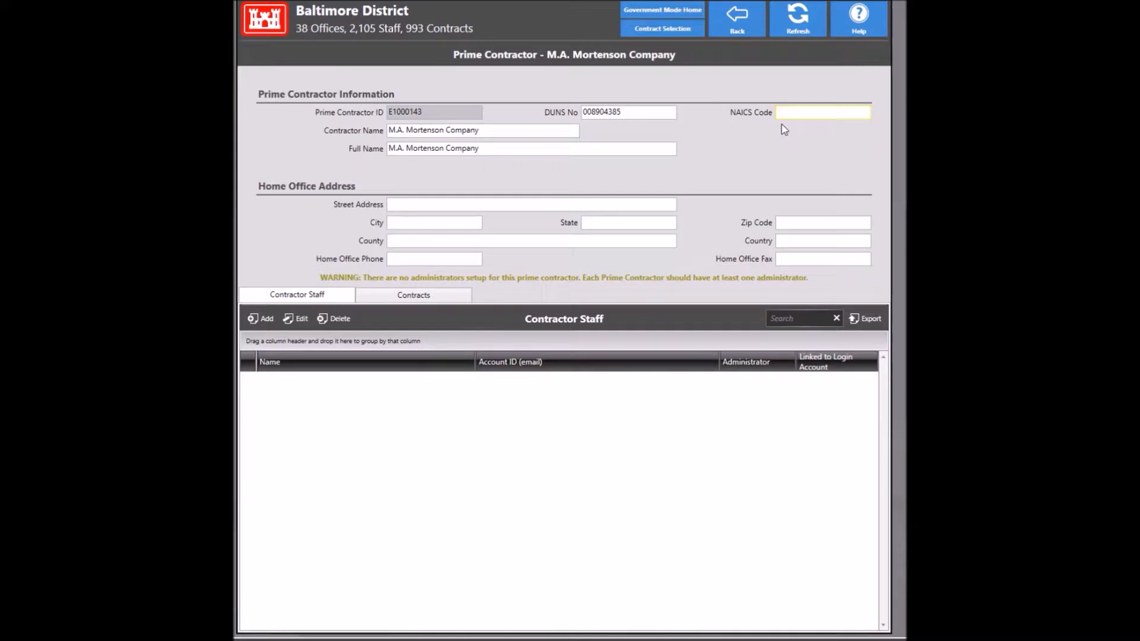
left_click(794, 113)
key("ctrl+v")
Step: Enter the home office street address and city for Mortenson
left_click(438, 203)
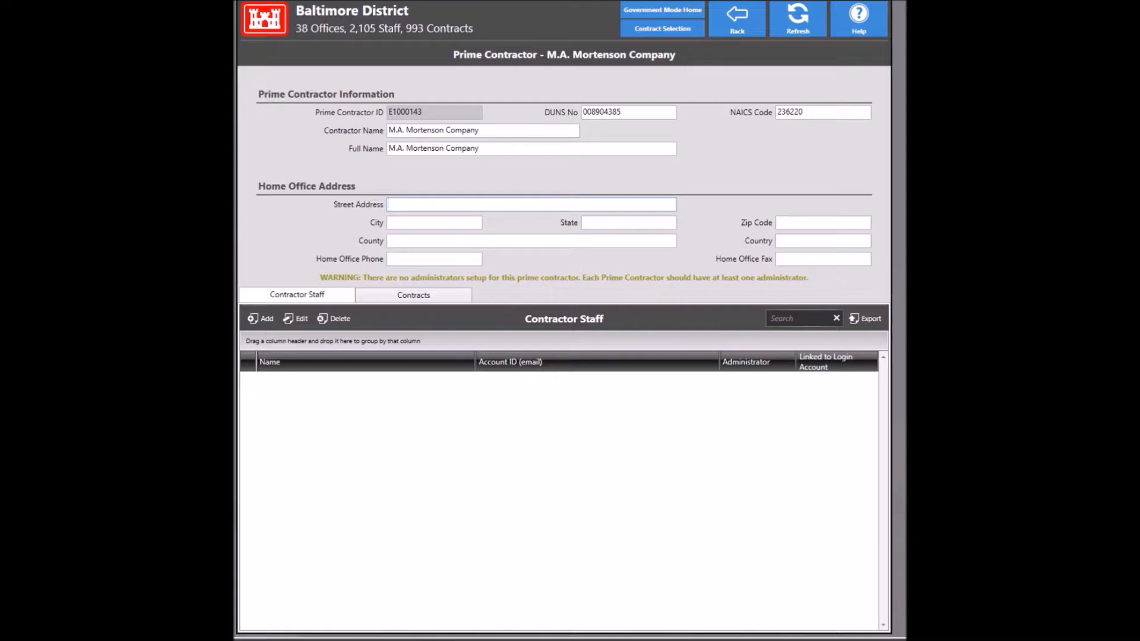
type("700 Meadow Ln N")
key("Tab")
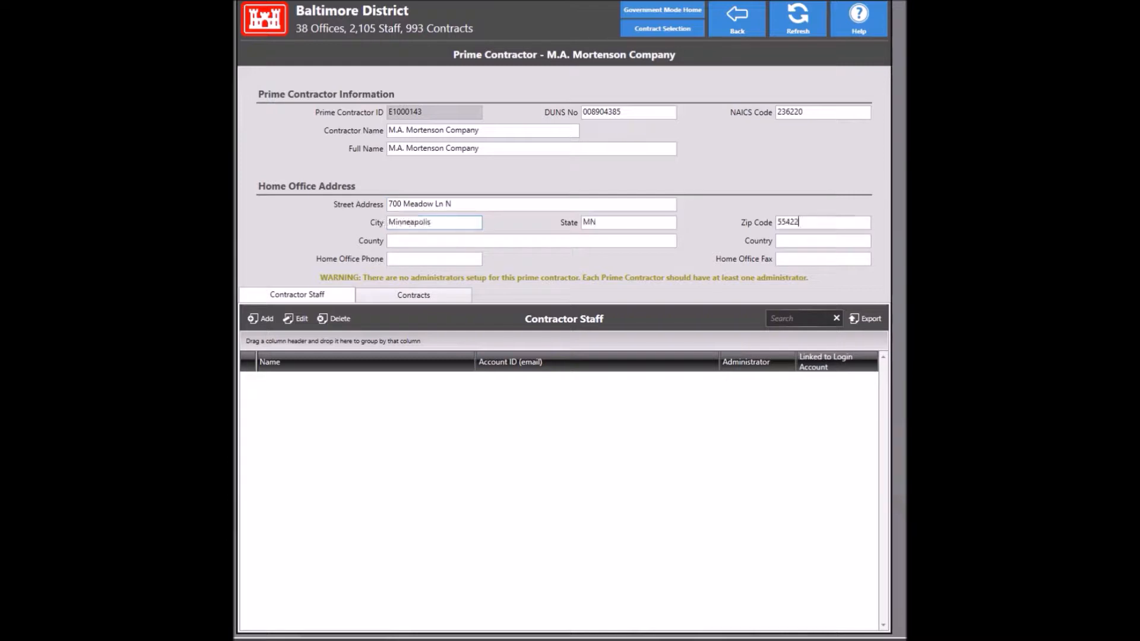
type("-48-37")
key("Tab")
key("Tab")
key("Tab")
left_click(259, 323)
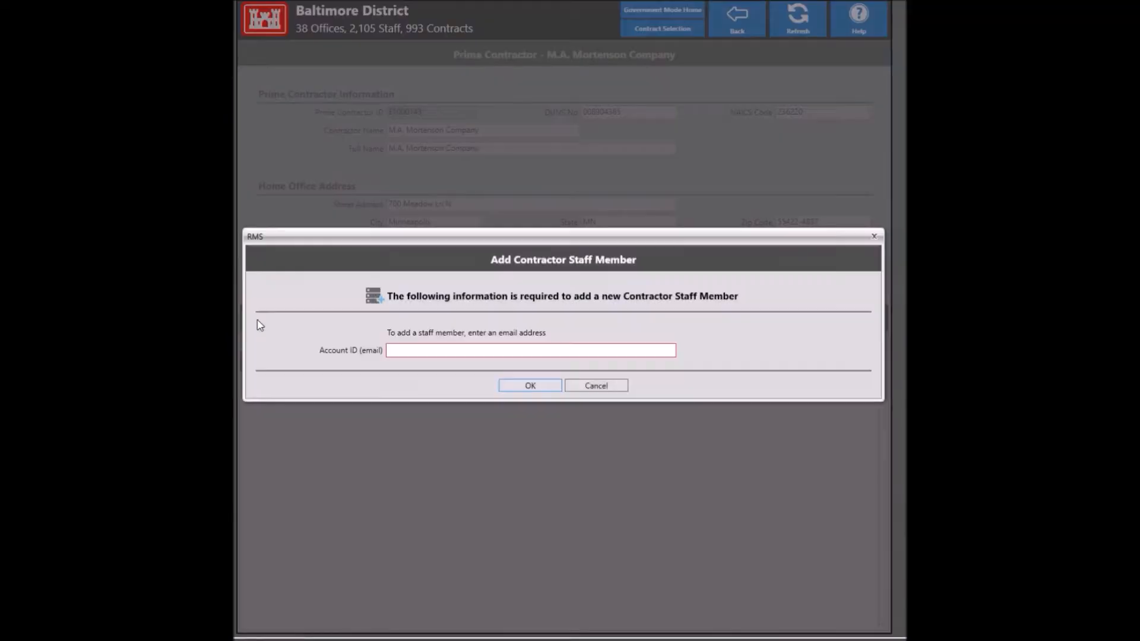
mouse_move(396, 351)
left_click(589, 387)
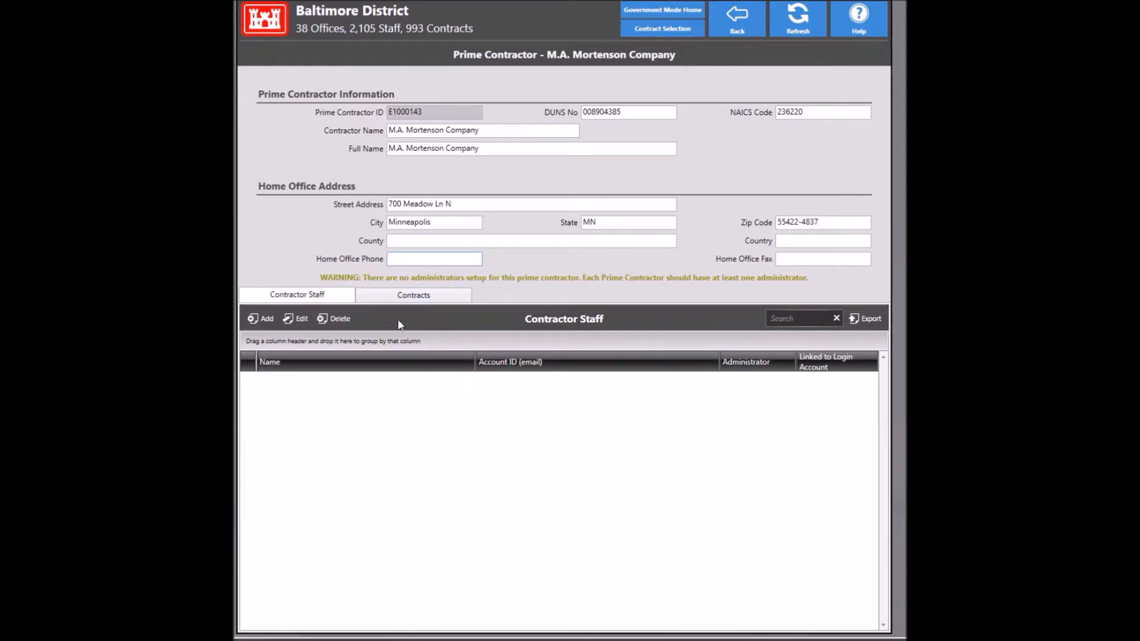
Step: Save the Mortenson record and open Pershing Hall 4th Floor Reconfig's Prime Contractor page
left_click(728, 22)
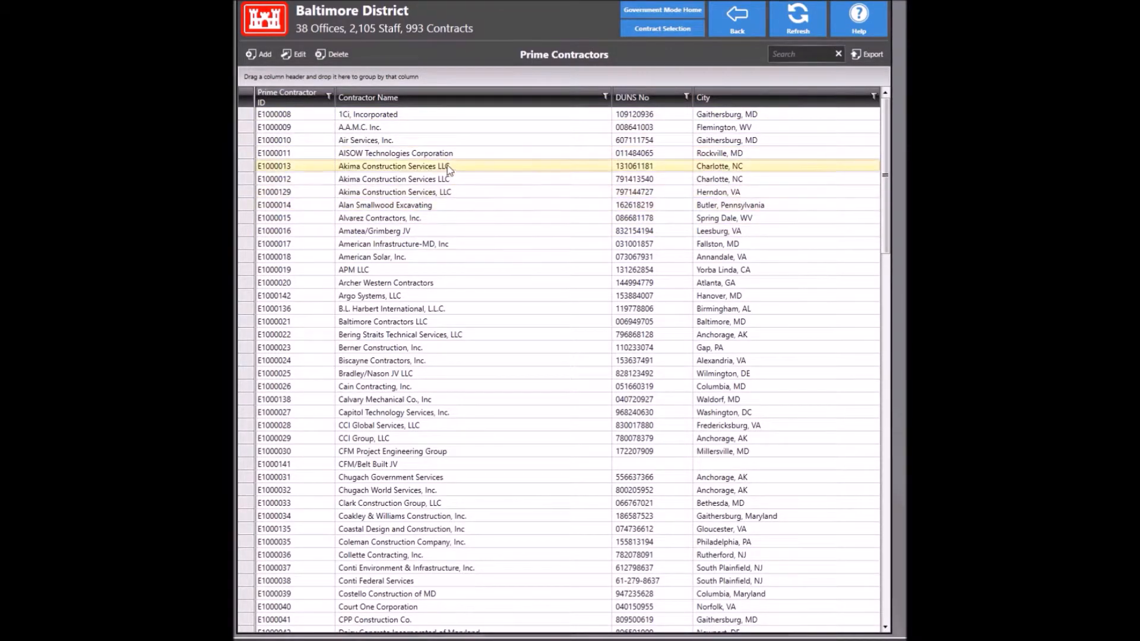
left_click(737, 25)
left_click(737, 21)
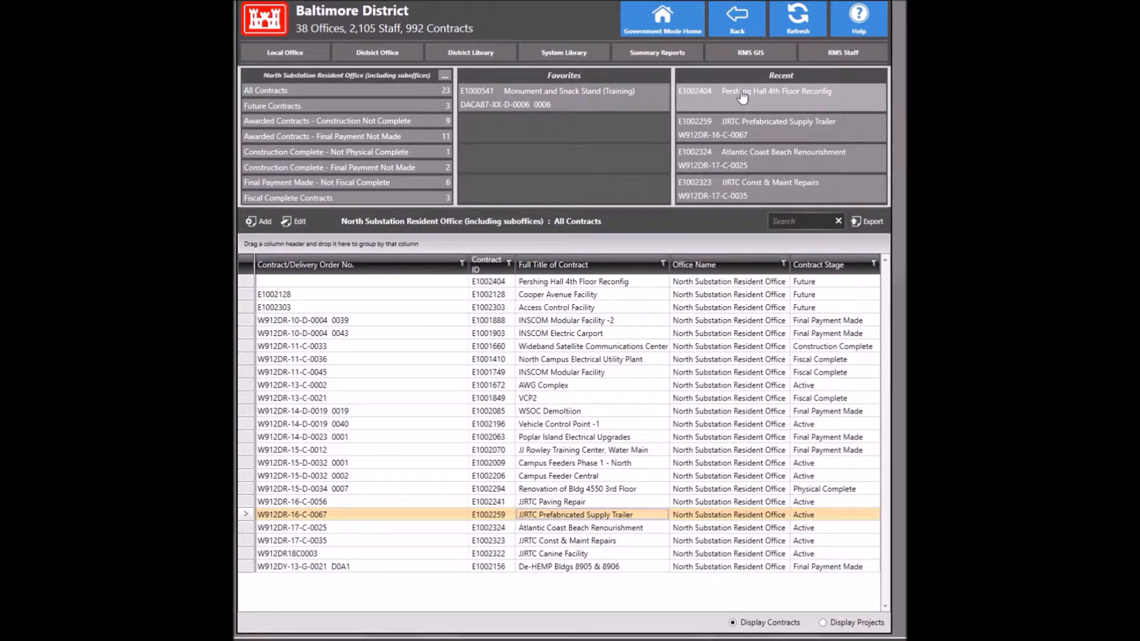
left_click(741, 93)
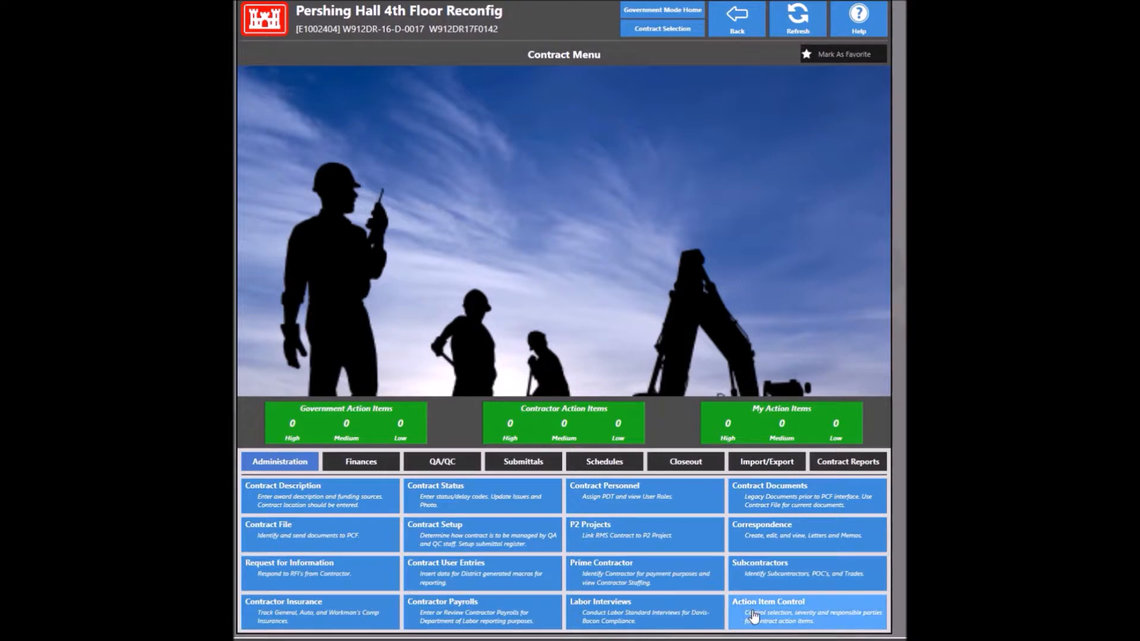
left_click(661, 570)
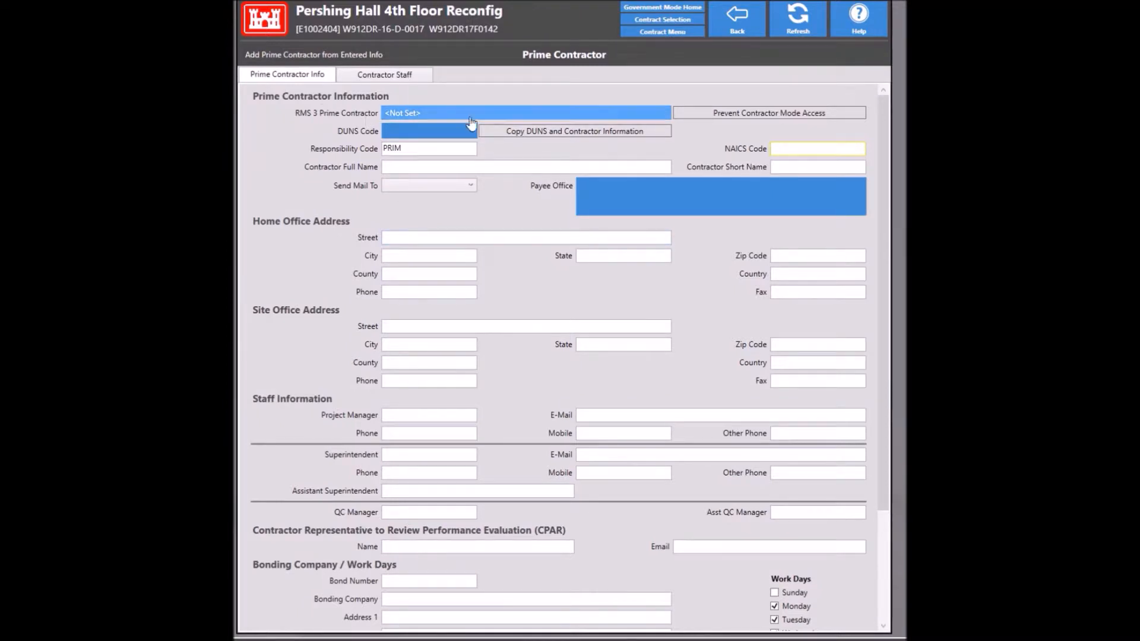
Step: Search the lookup for 'mor', assign M.A. Mortenson Company, and dismiss the no-administrators warning
left_click(502, 111)
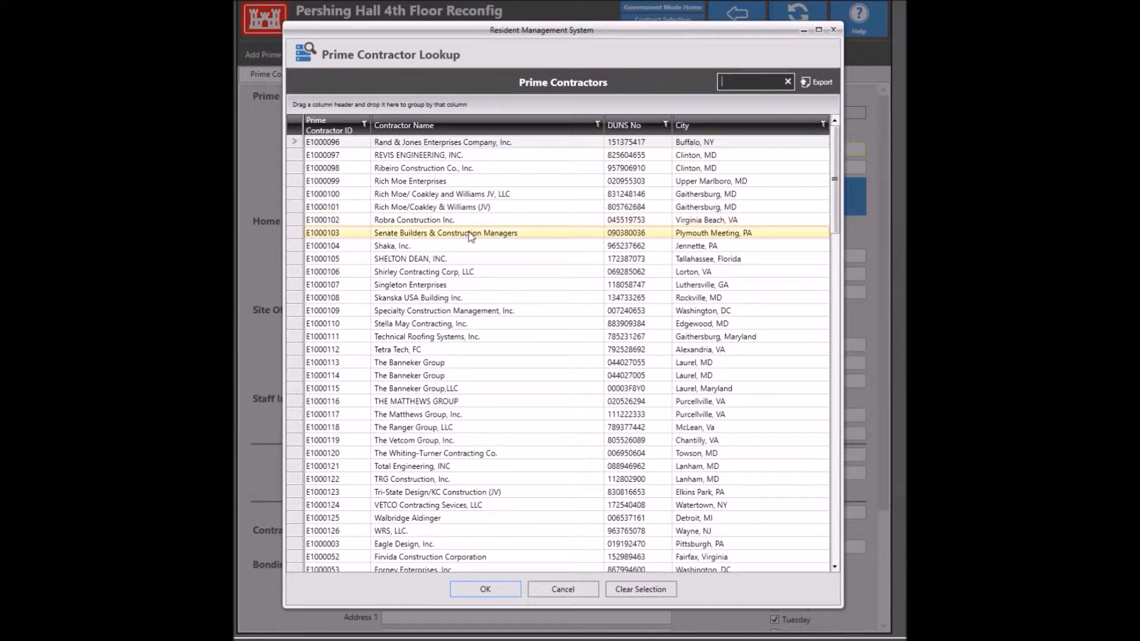
left_click(729, 81)
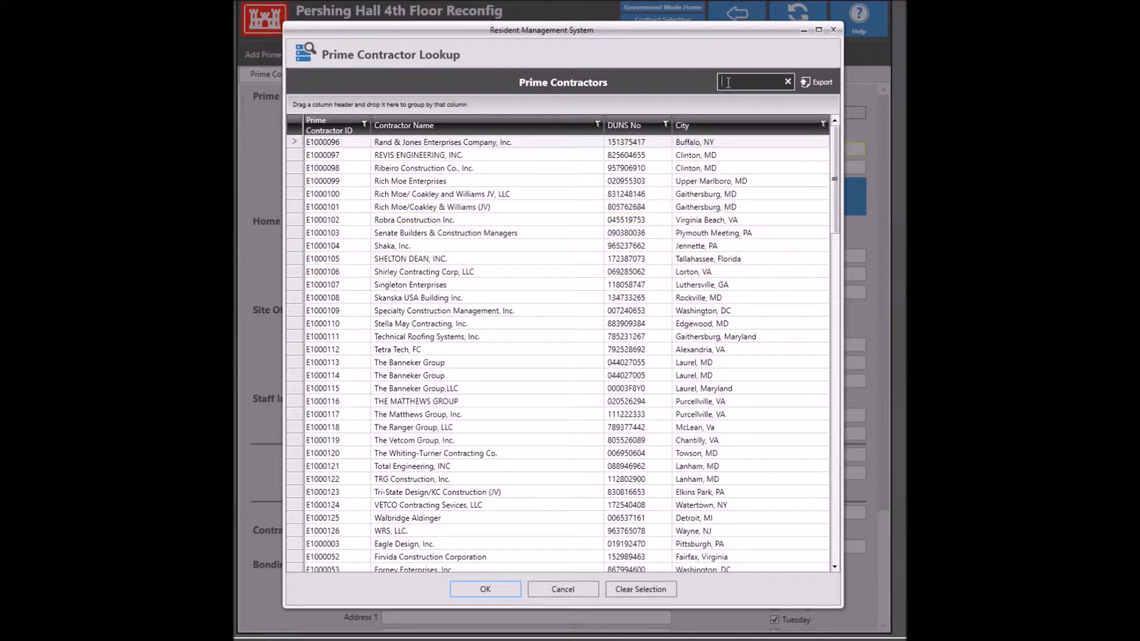
type("mon")
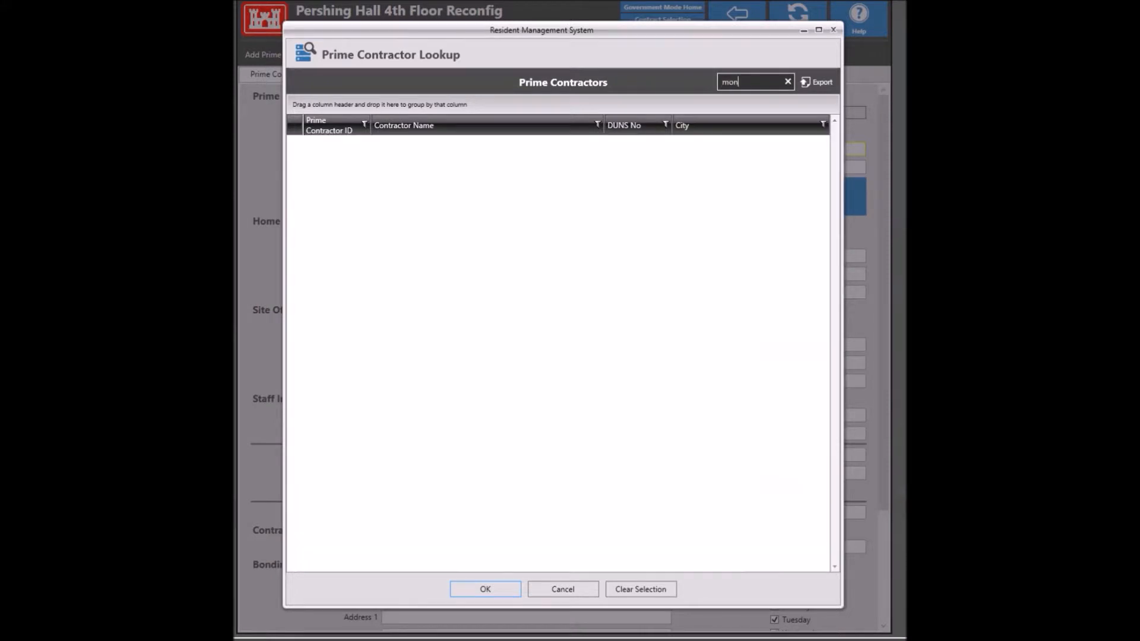
key("BackSpace")
type("r")
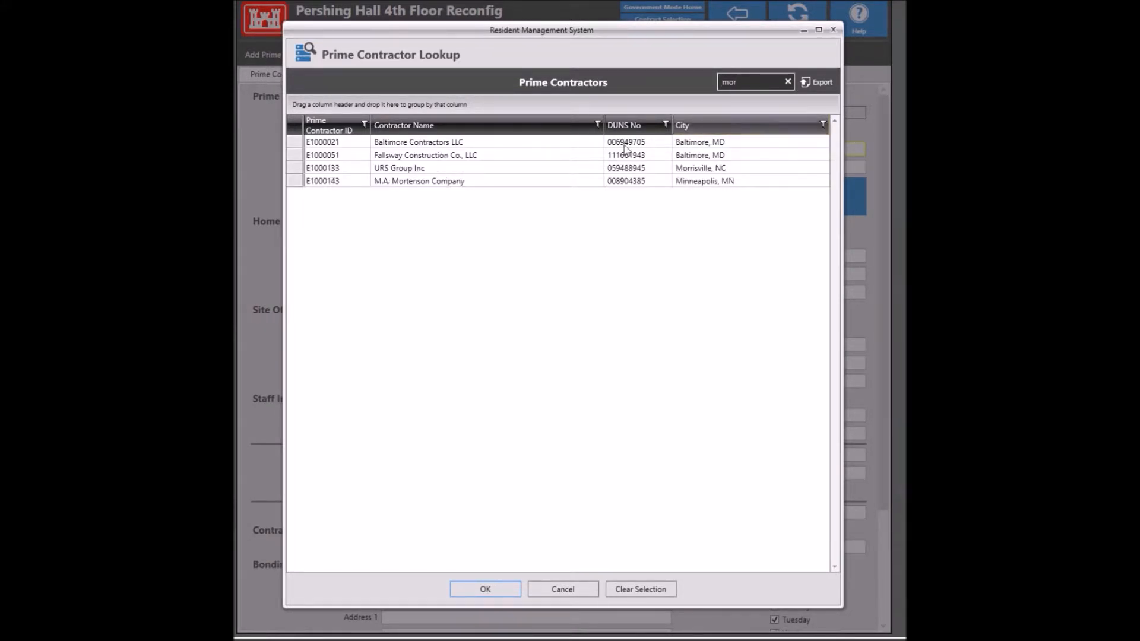
left_click(483, 181)
double_click(484, 181)
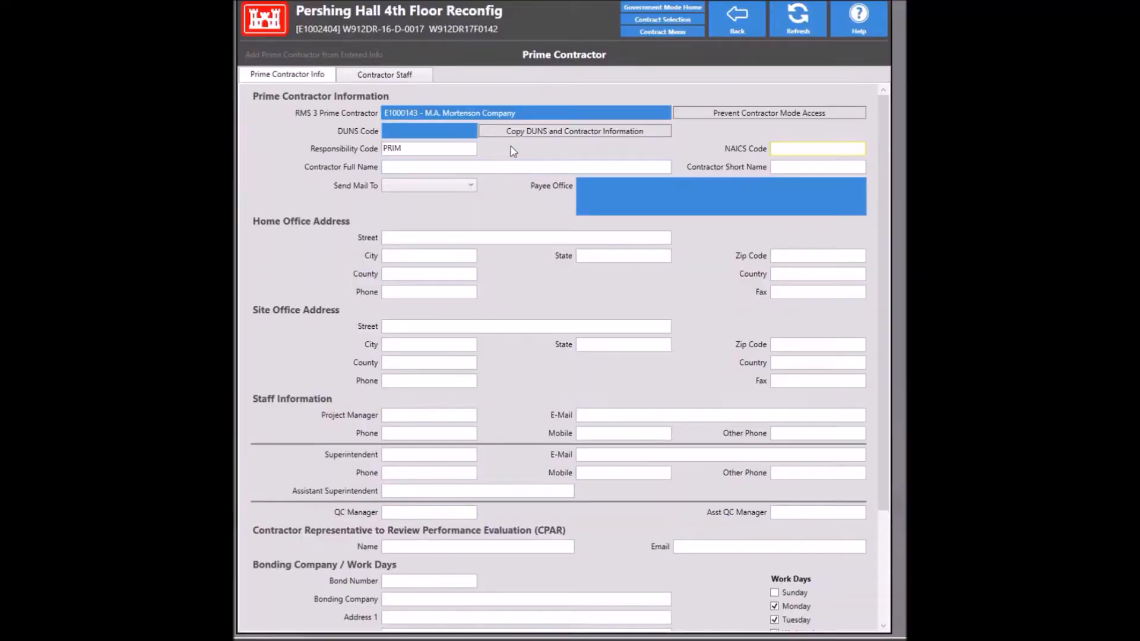
left_click(517, 132)
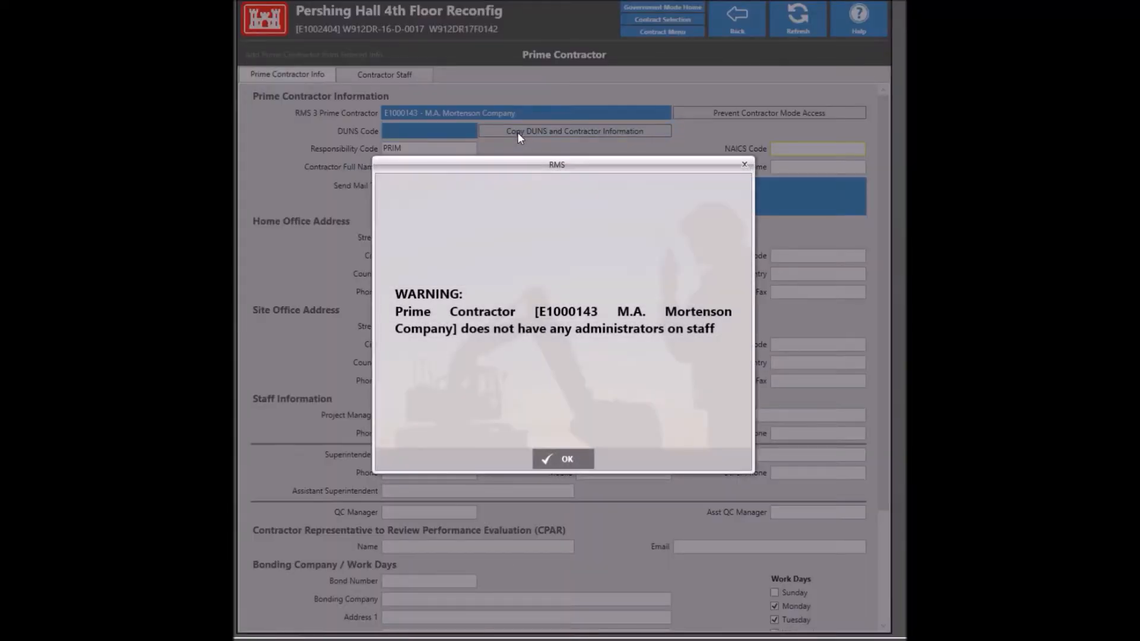
left_click(560, 459)
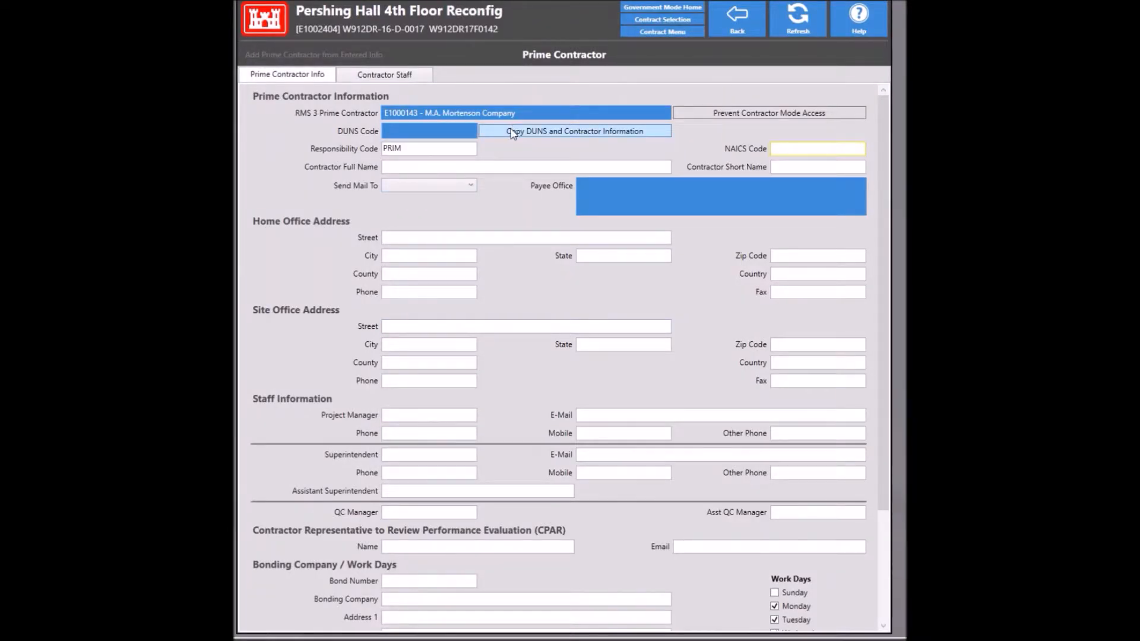
Step: Reselect M.A. Mortenson Company through a 'mort' search in the Prime Contractor Lookup
left_click(513, 133)
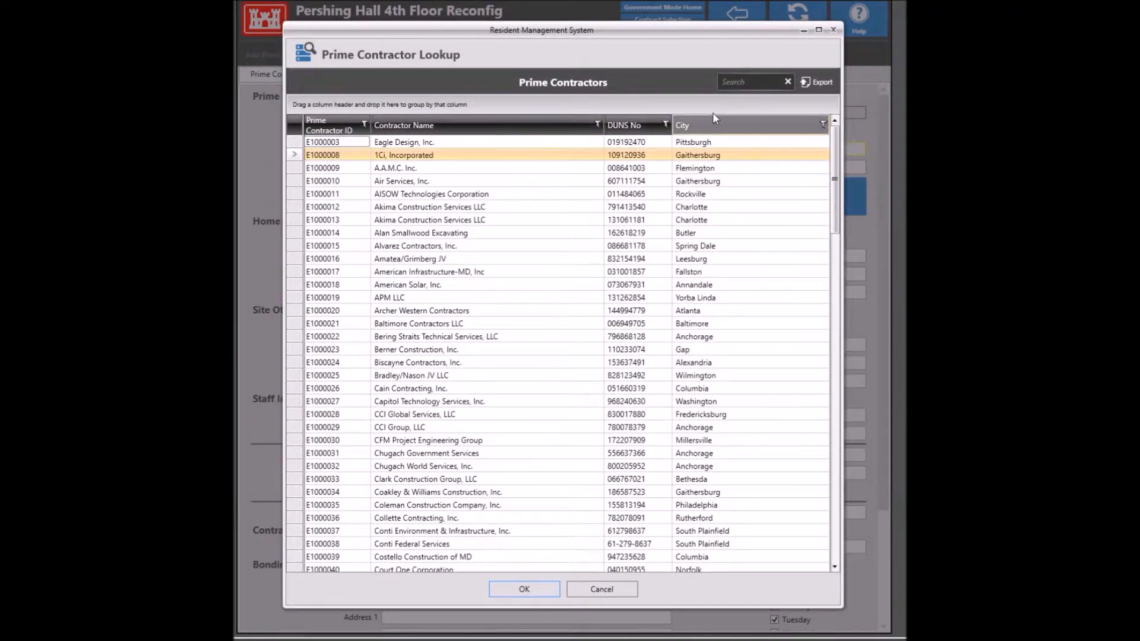
left_click(736, 81)
type("m")
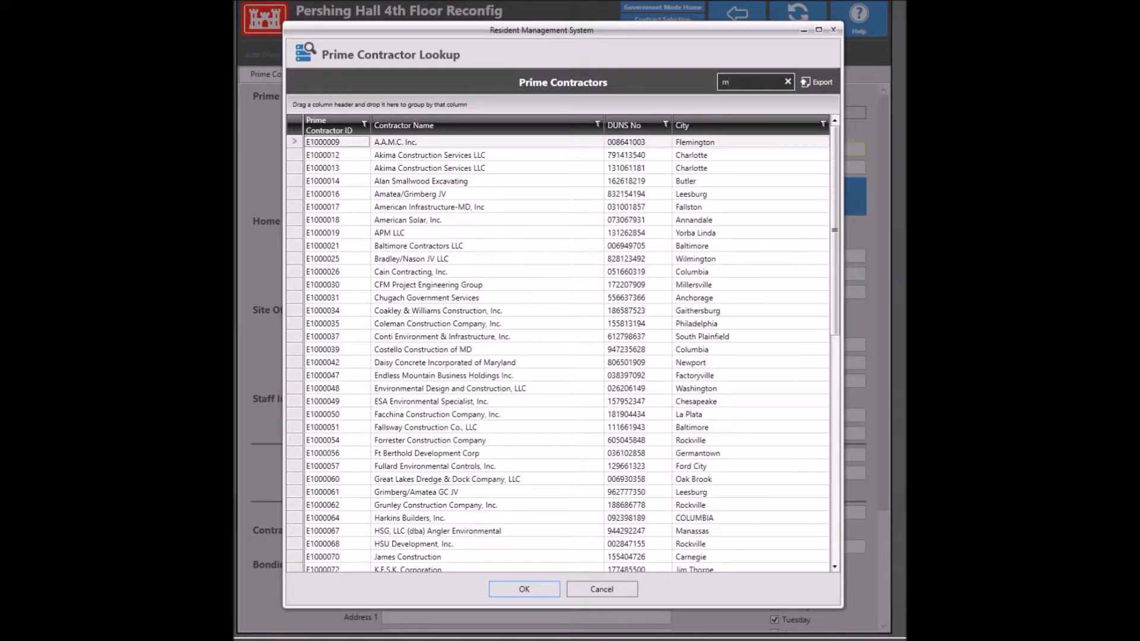
type("ort")
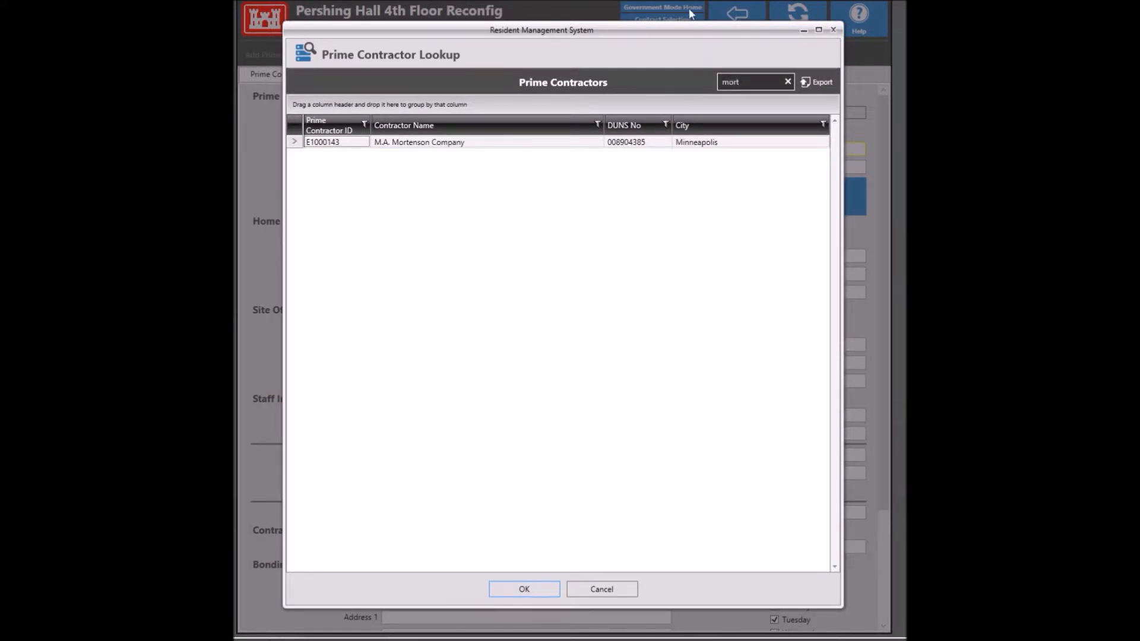
double_click(547, 144)
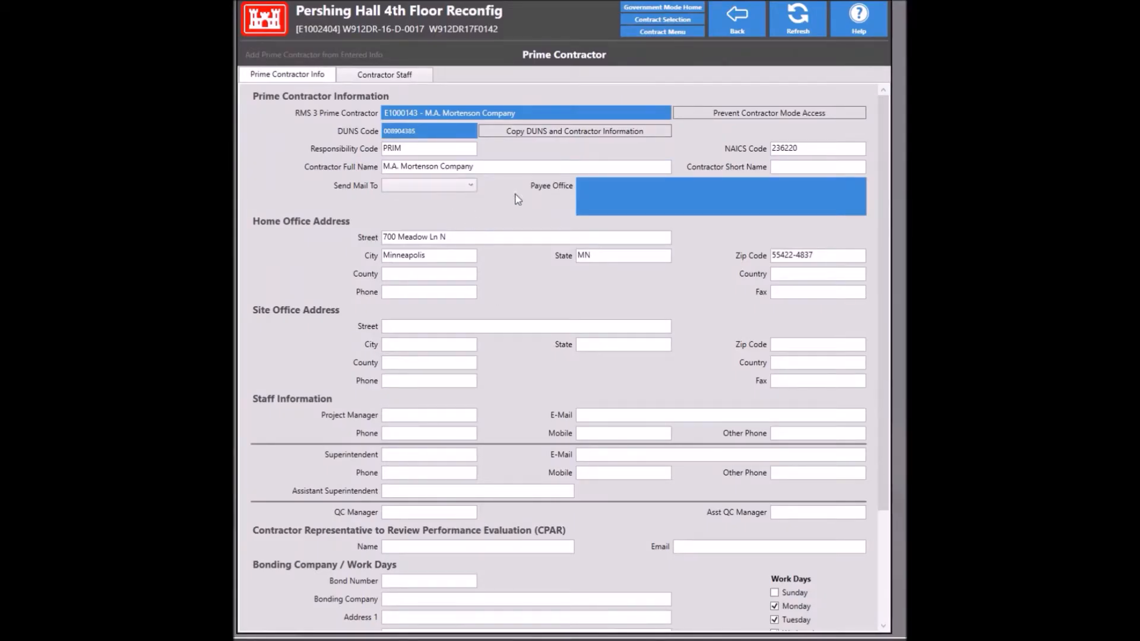
Step: Assign the M. A. MORTENSON COMPANY payee address and save the form
left_click(612, 196)
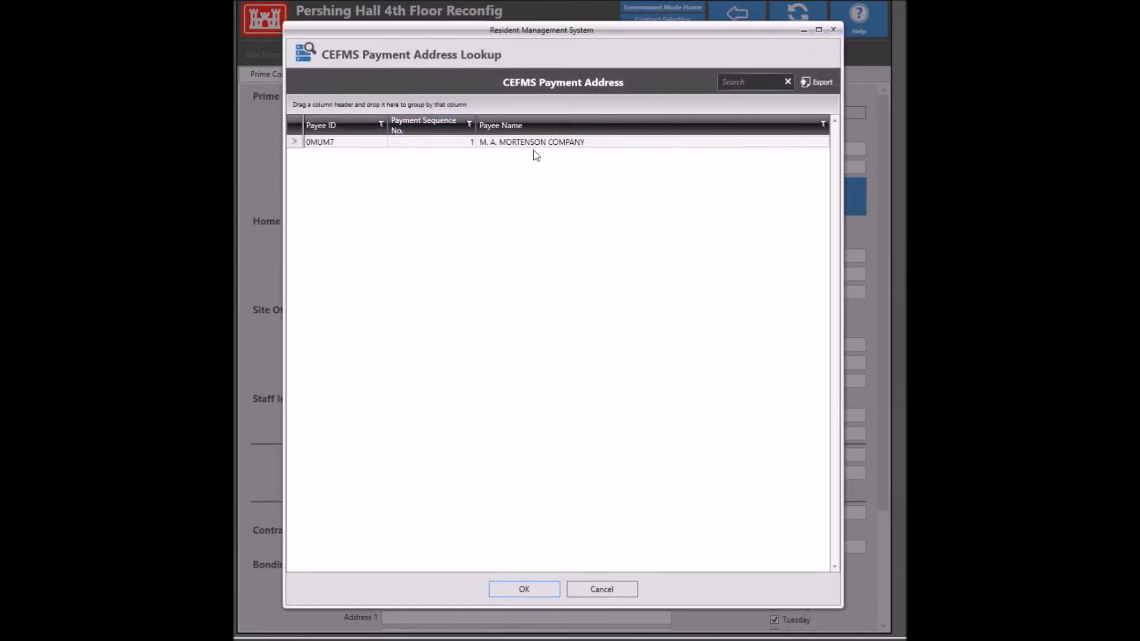
left_click(533, 144)
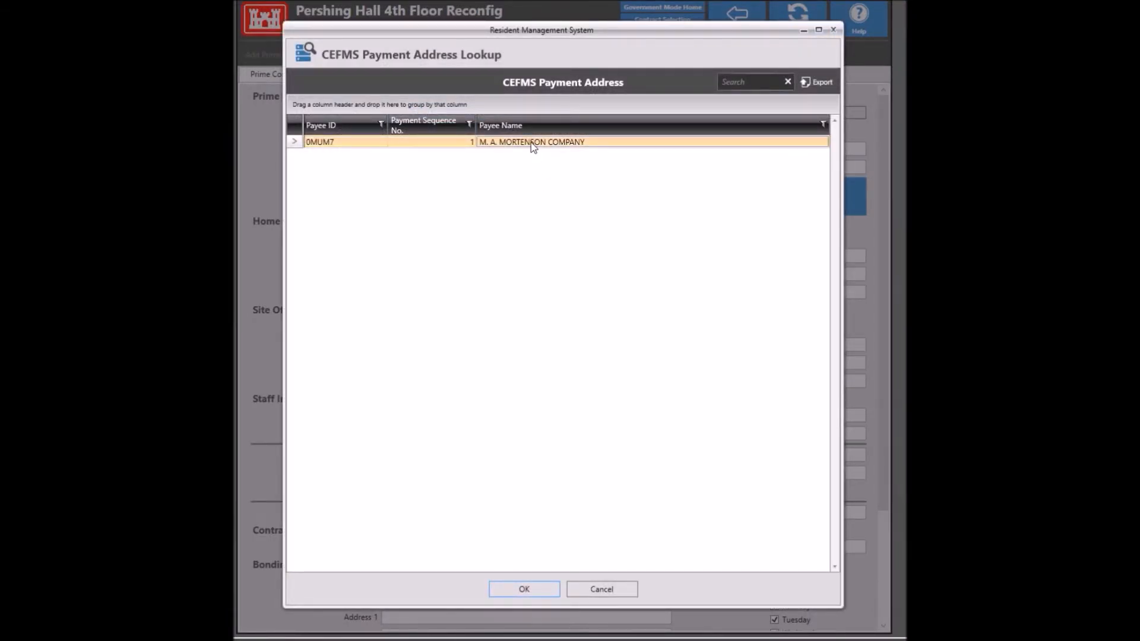
double_click(533, 143)
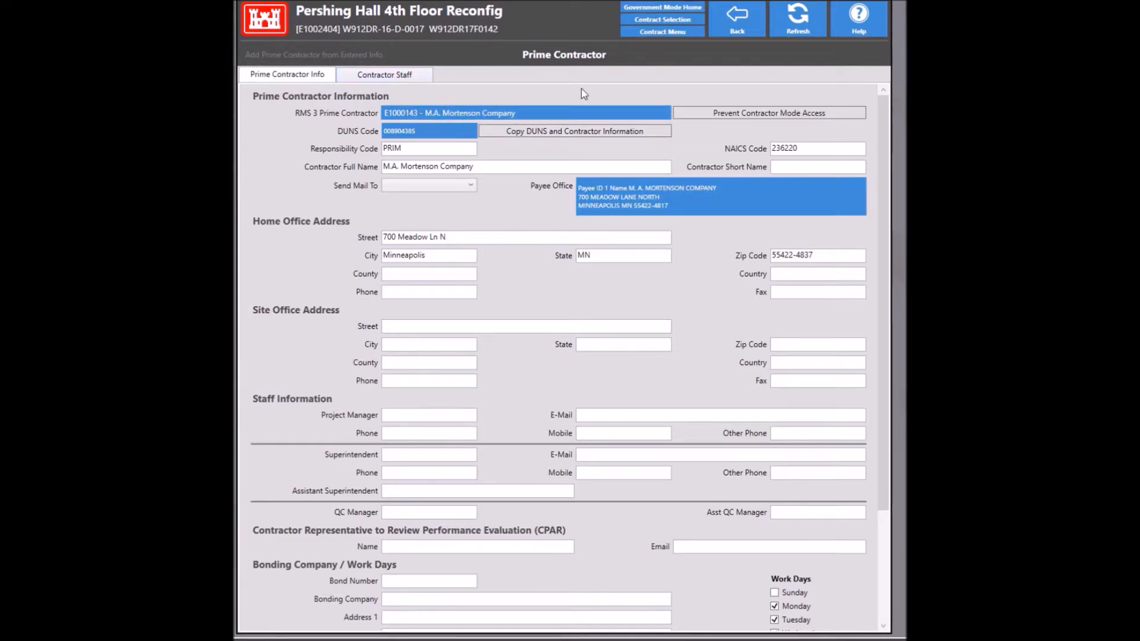
left_click(737, 25)
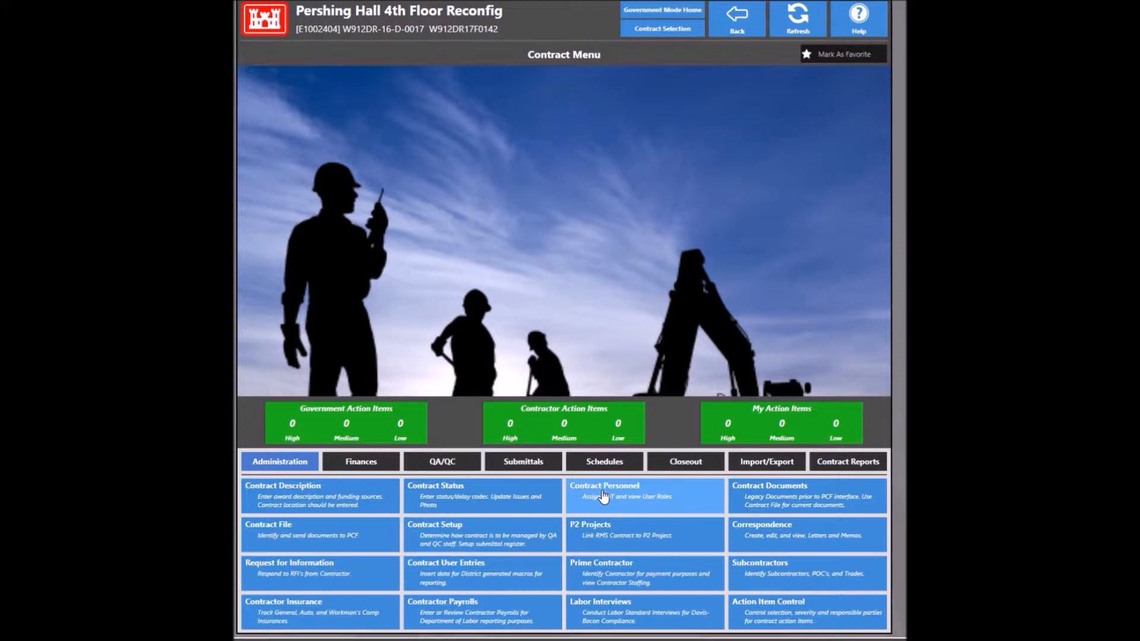
Step: Find a staff member in Contract Personnel and add them to the team as Project Engineer
left_click(603, 495)
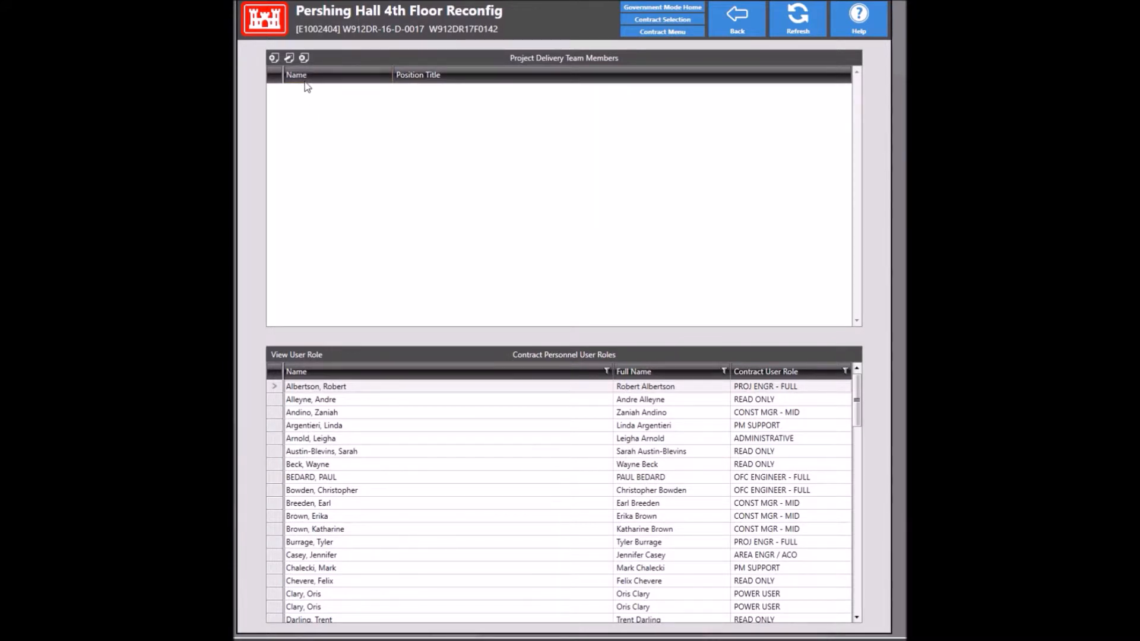
left_click(274, 57)
type("park")
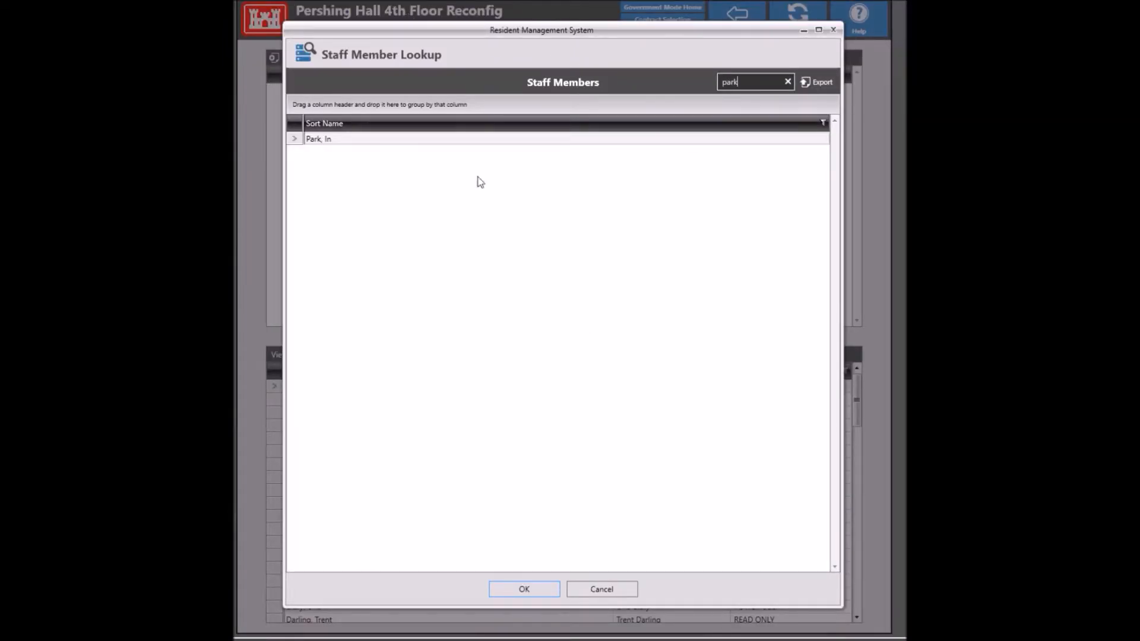
double_click(470, 140)
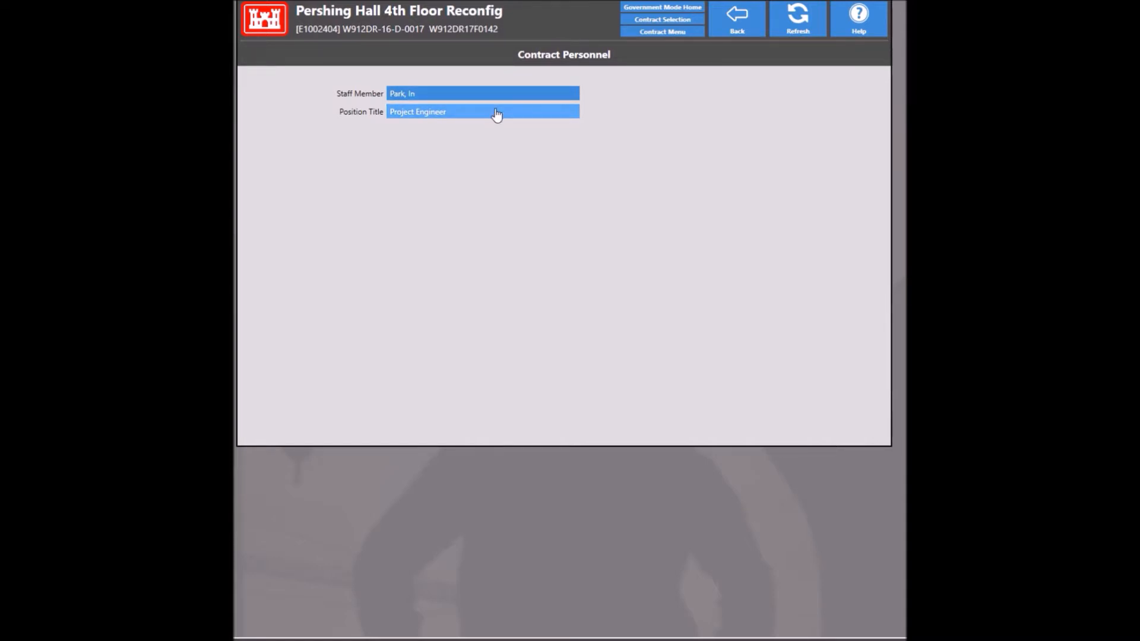
left_click(736, 29)
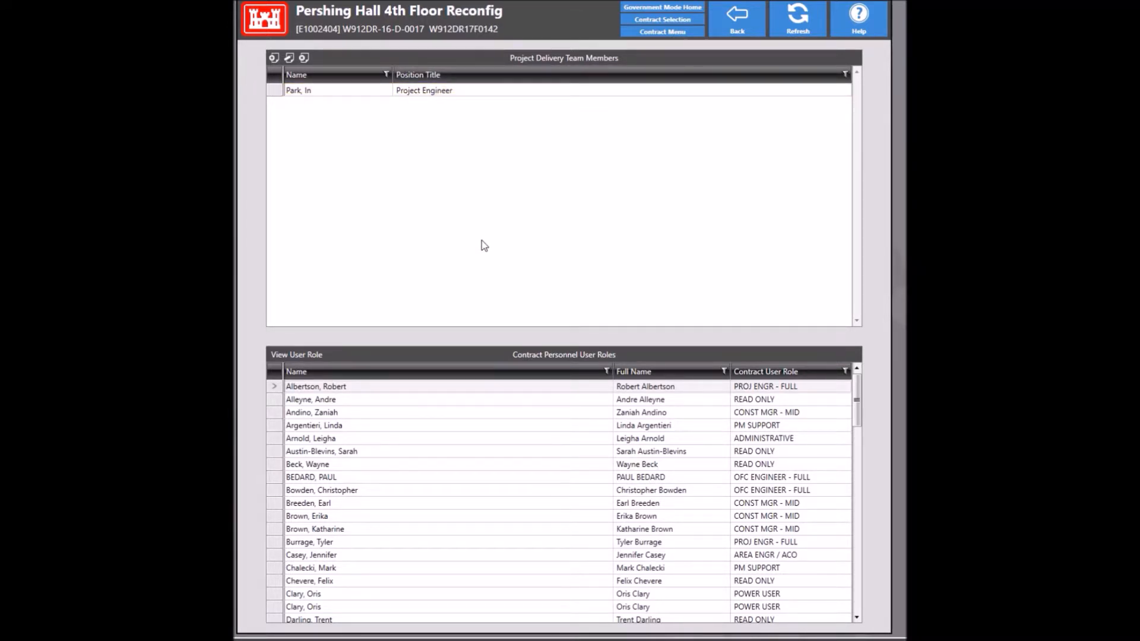
Step: Start adding a SpecsIntact file from Import/Export, cancel without importing, and return to the contract menu
left_click(729, 21)
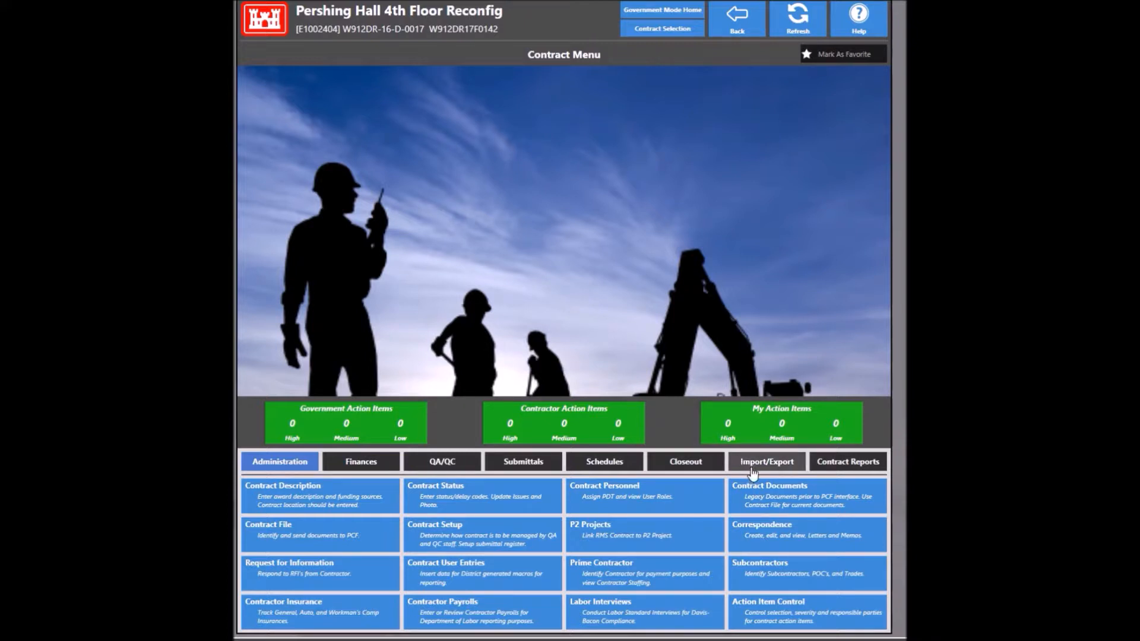
left_click(751, 467)
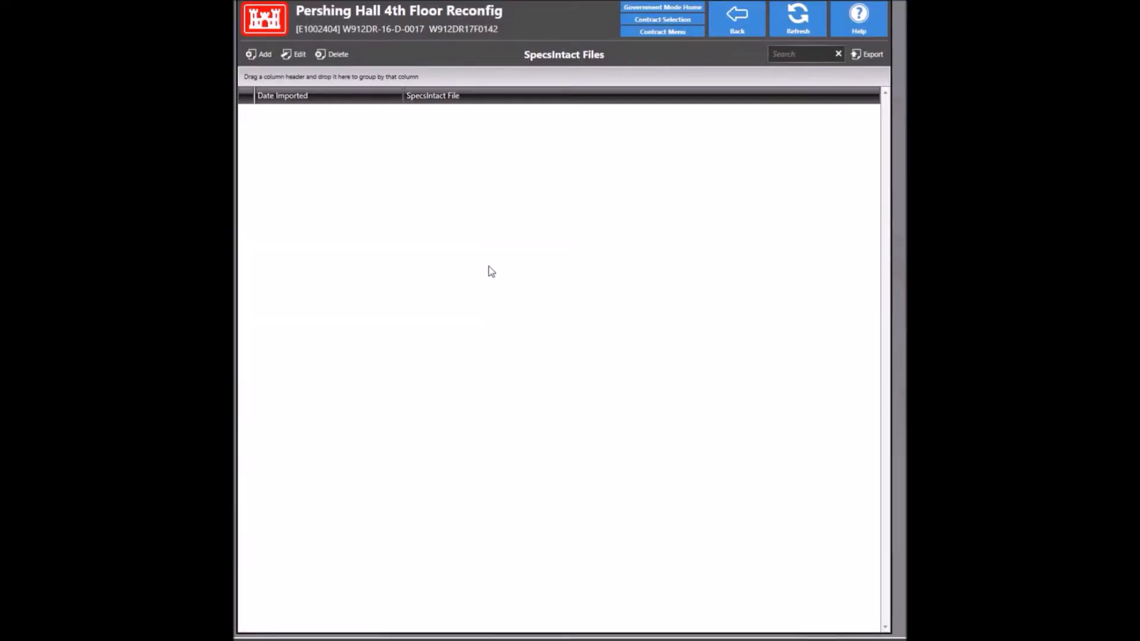
left_click(265, 59)
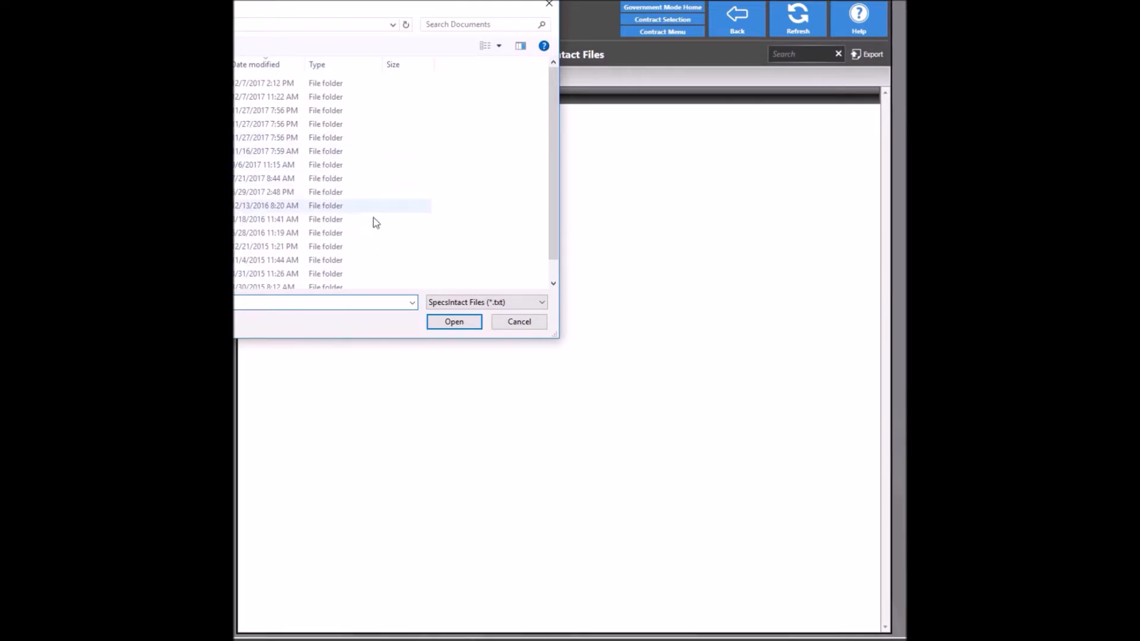
left_click(526, 325)
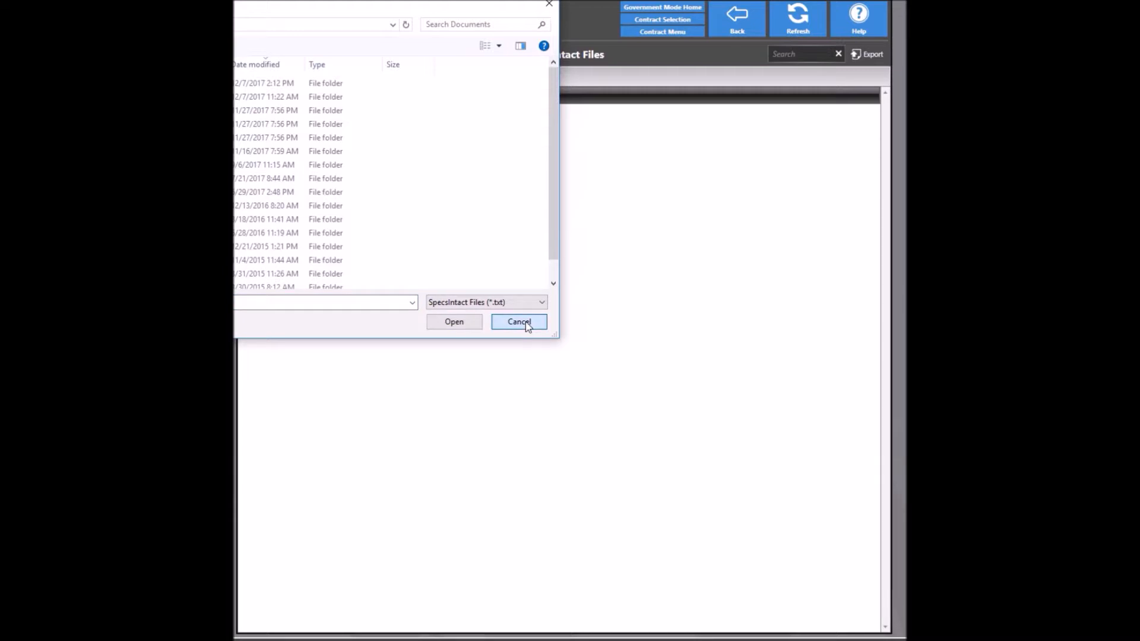
left_click(526, 326)
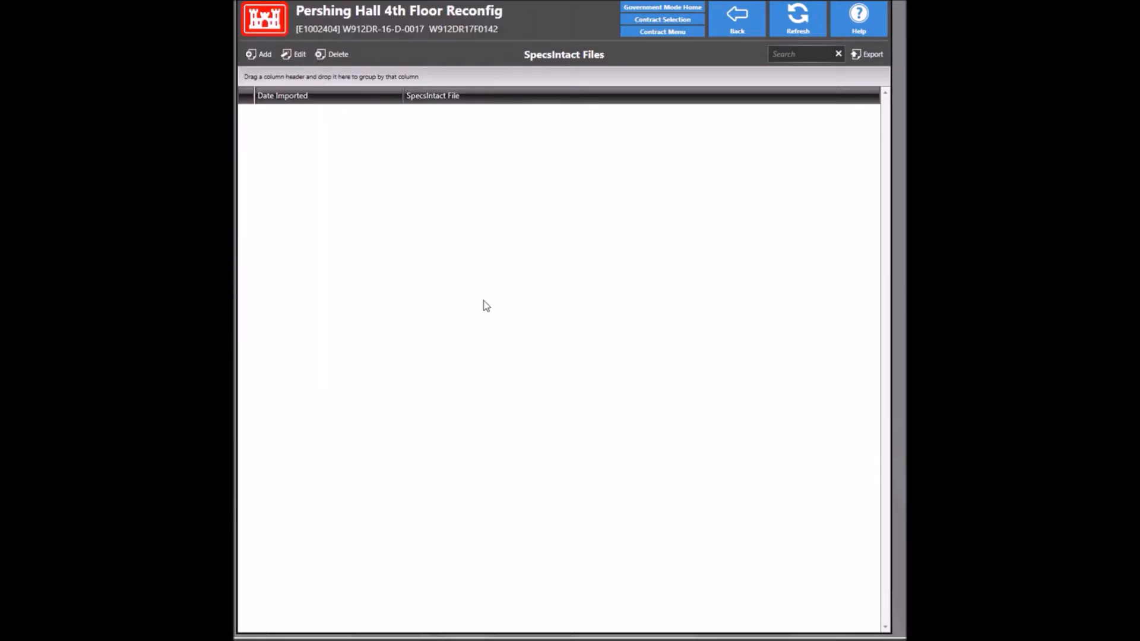
left_click(731, 35)
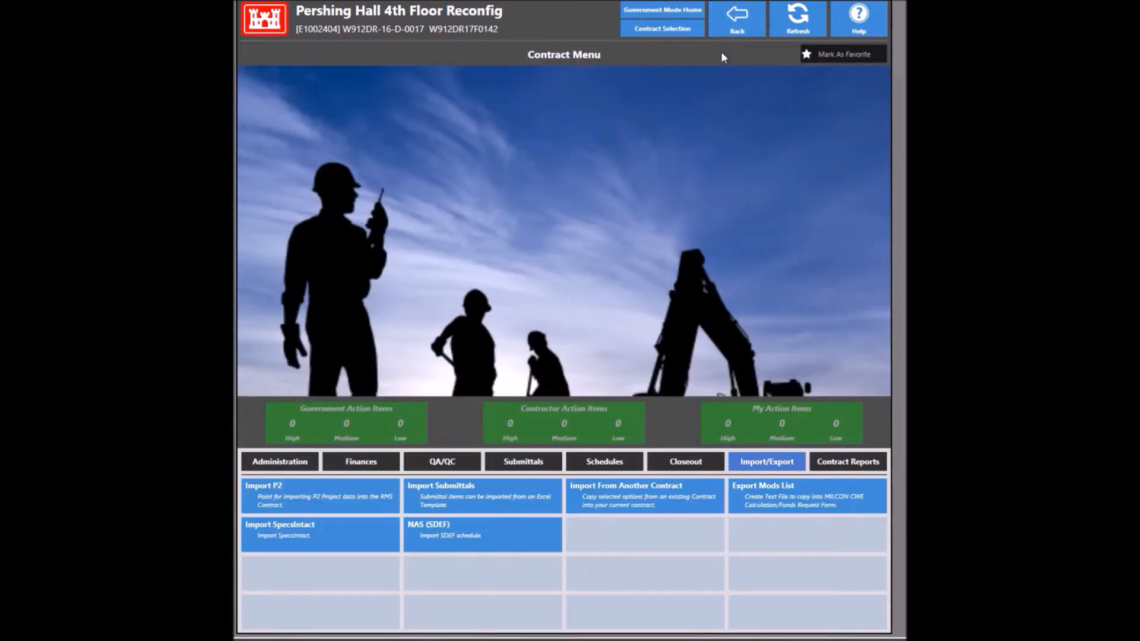
Step: Review the empty Submittal Assignments and its UPDATE options, then return to the contract menu
left_click(552, 467)
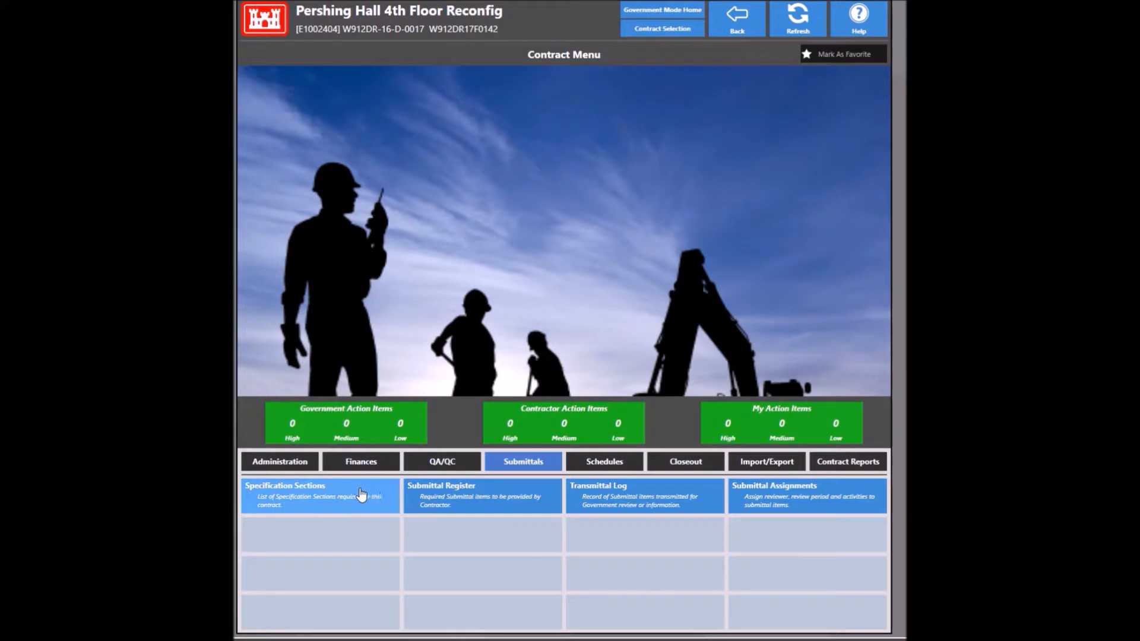
left_click(768, 500)
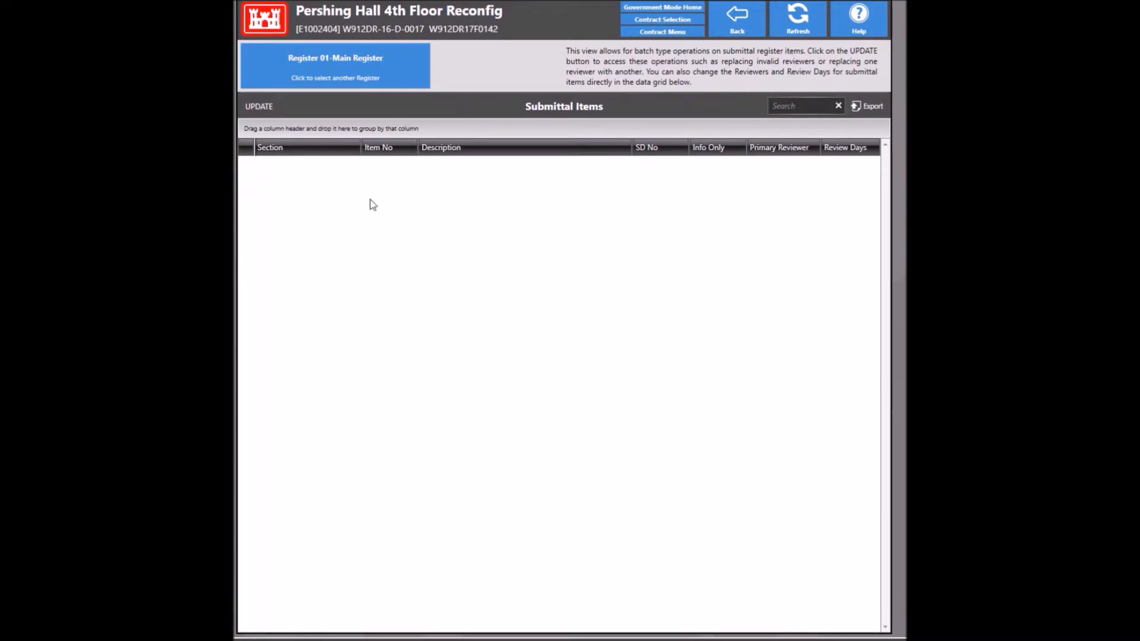
left_click(259, 107)
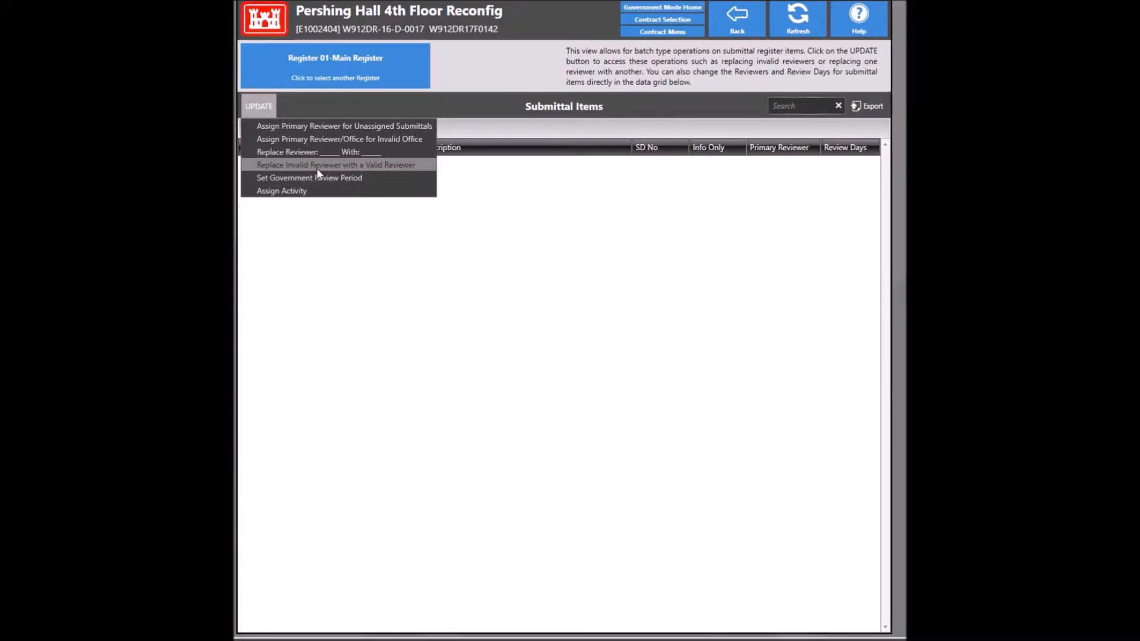
left_click(742, 14)
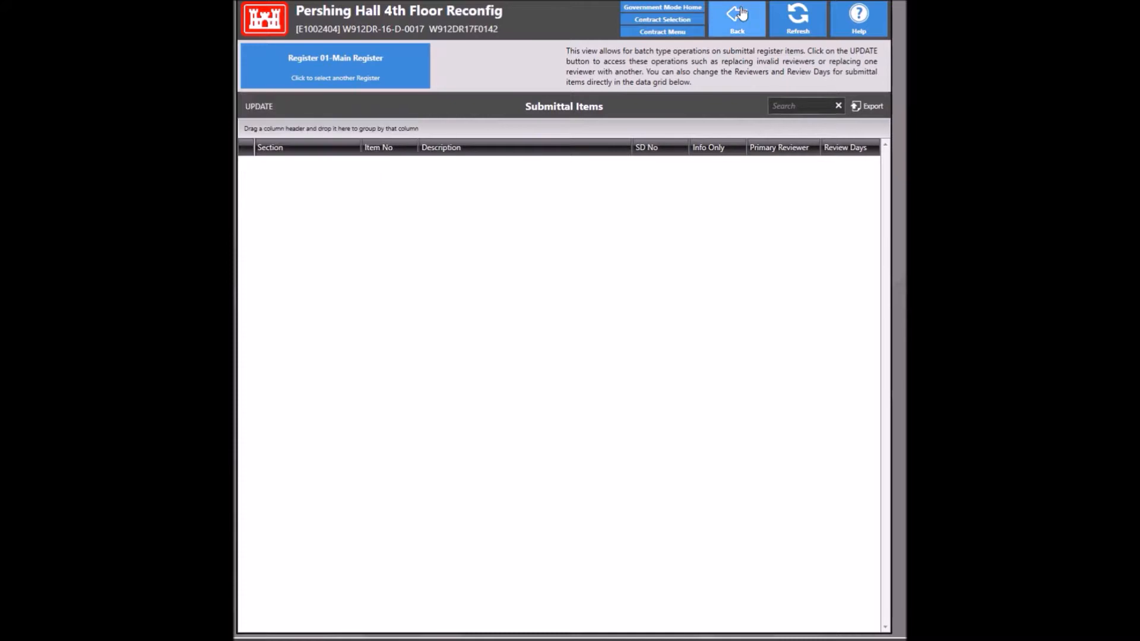
left_click(742, 13)
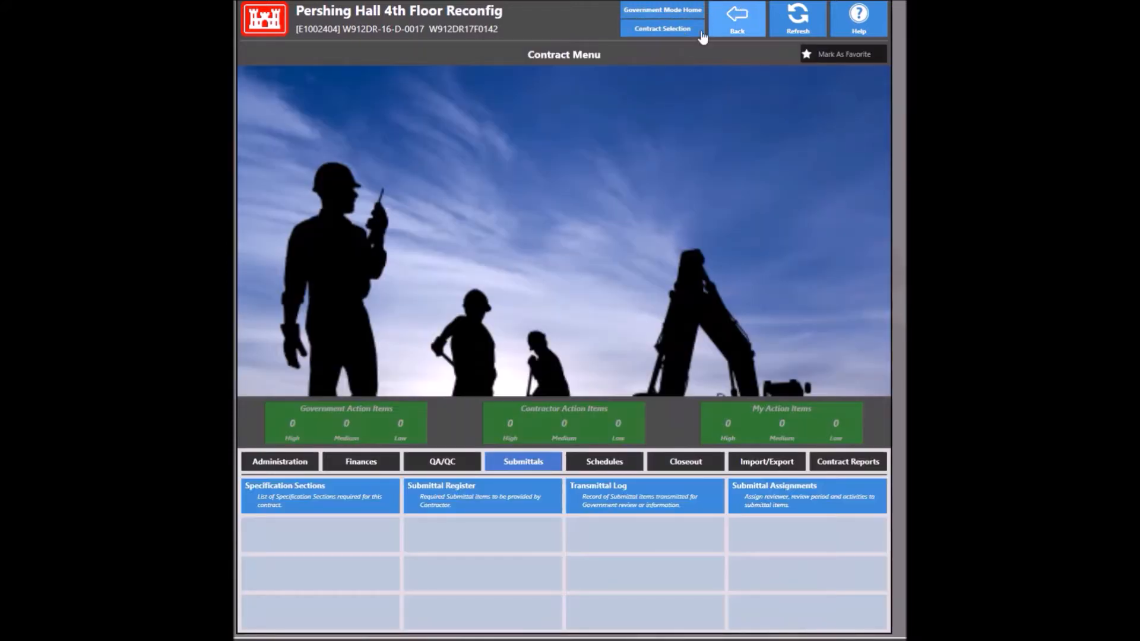
Step: Check the Specification Sections, then leave the contract for the Baltimore District list
left_click(344, 497)
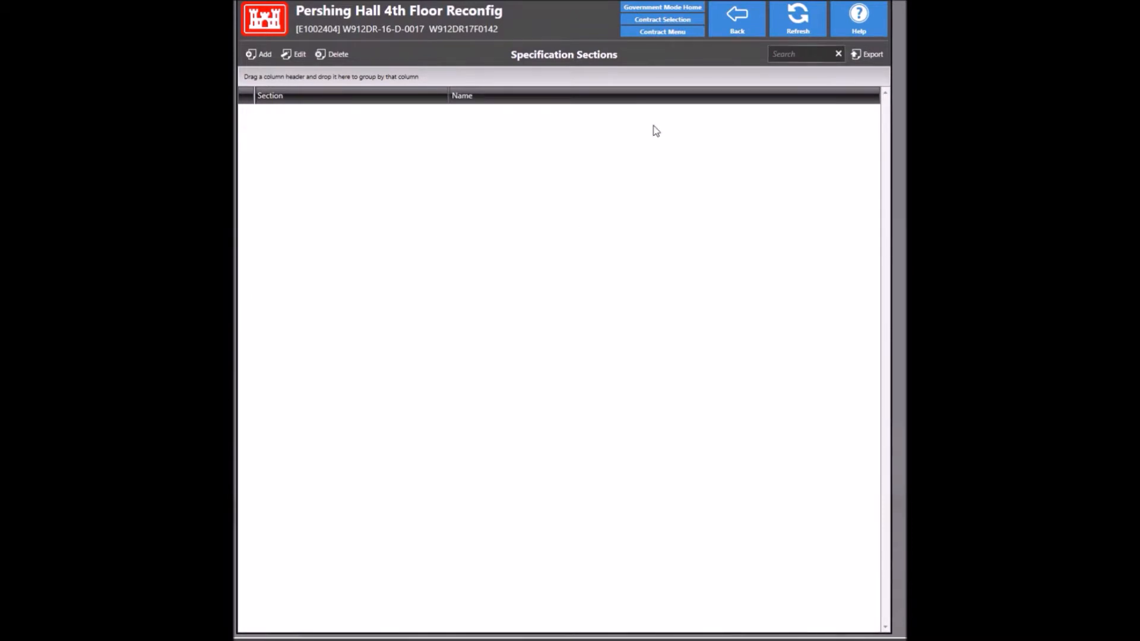
left_click(735, 29)
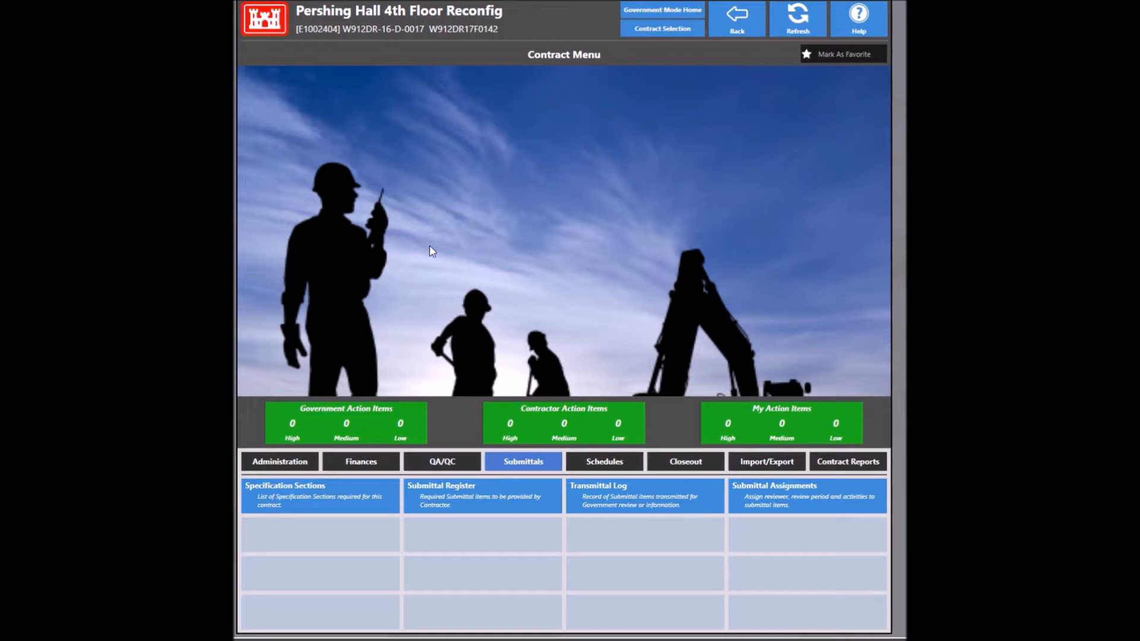
left_click(745, 26)
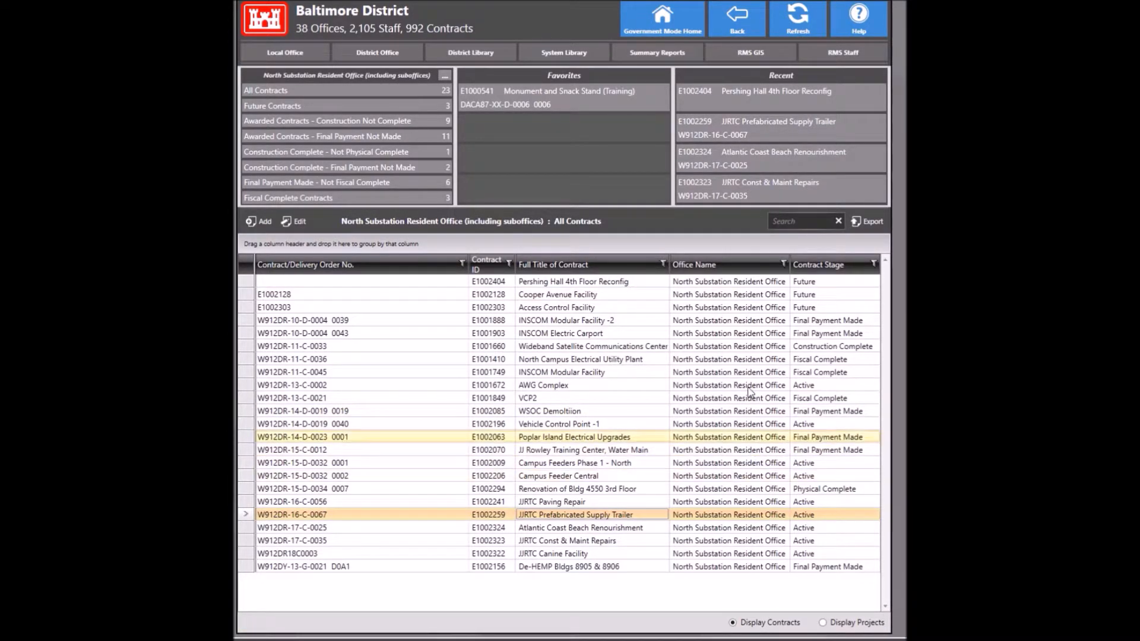
Step: Reopen Pershing Hall 4th Floor Reconfig, view Import Submittals settings, then show the Submittals options
left_click(730, 105)
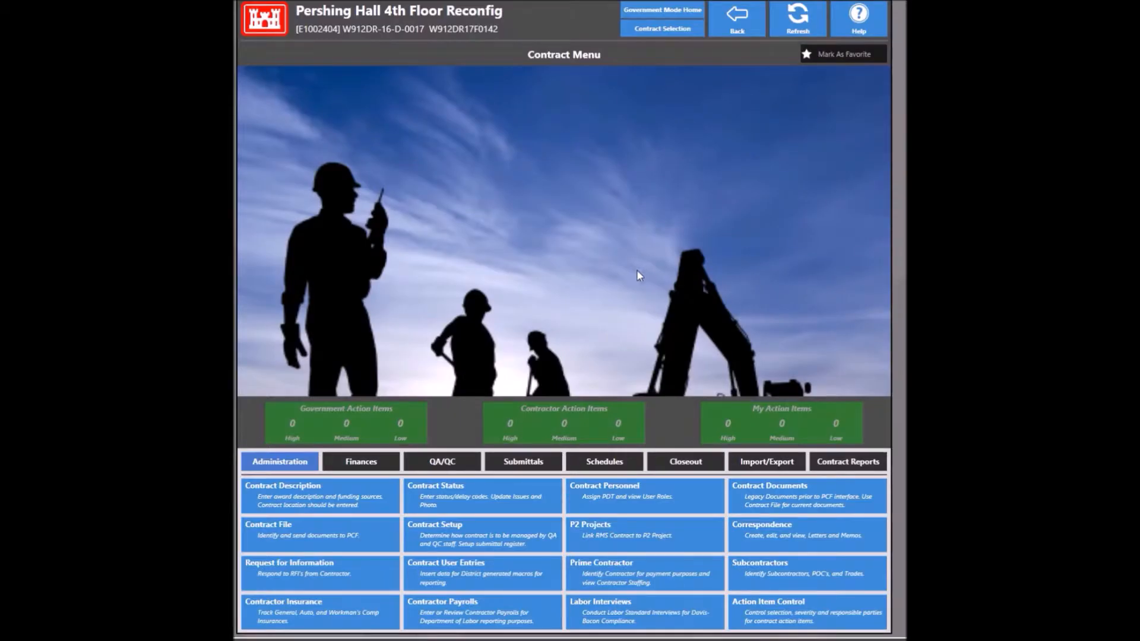
left_click(766, 461)
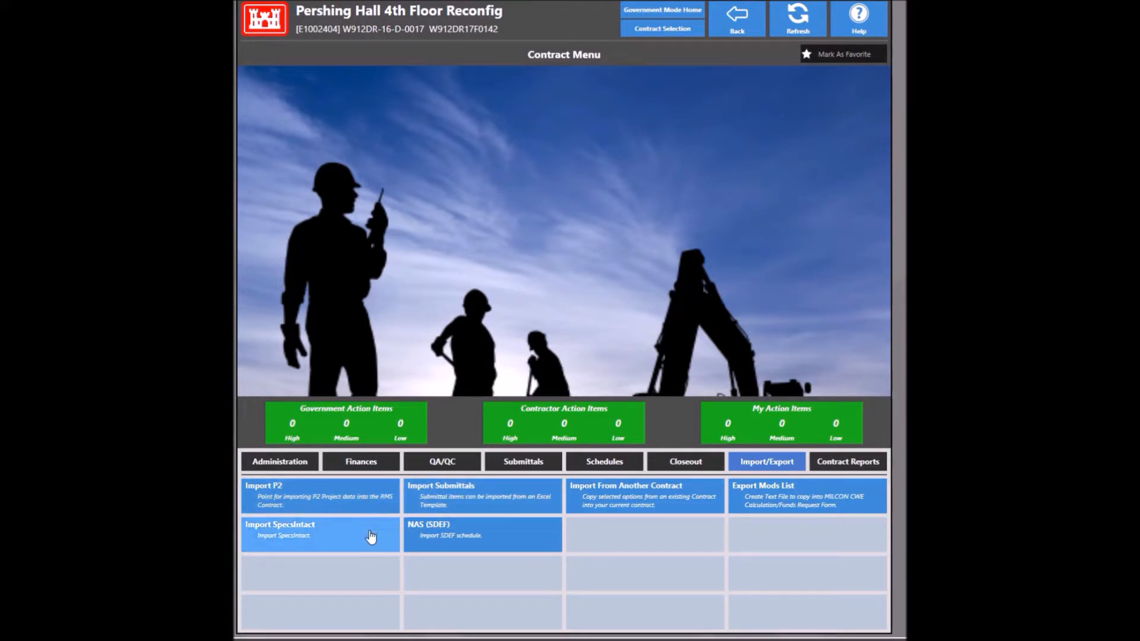
left_click(427, 510)
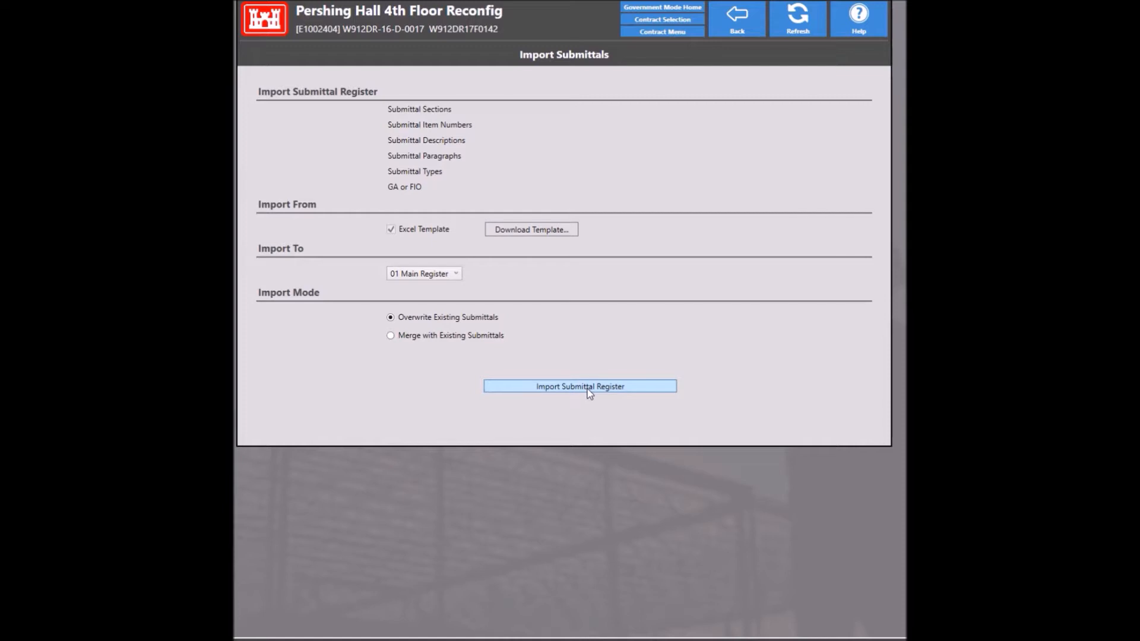
left_click(736, 17)
left_click(523, 462)
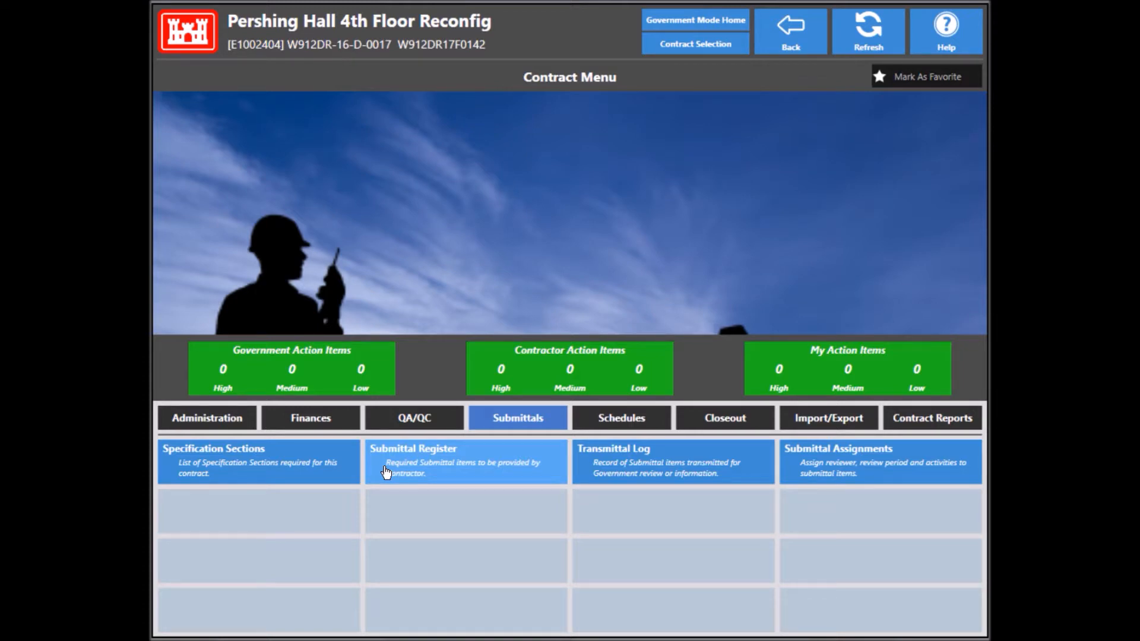
Step: Open the 65% drawings item in the submittal register and look up its Required for Activity
left_click(387, 472)
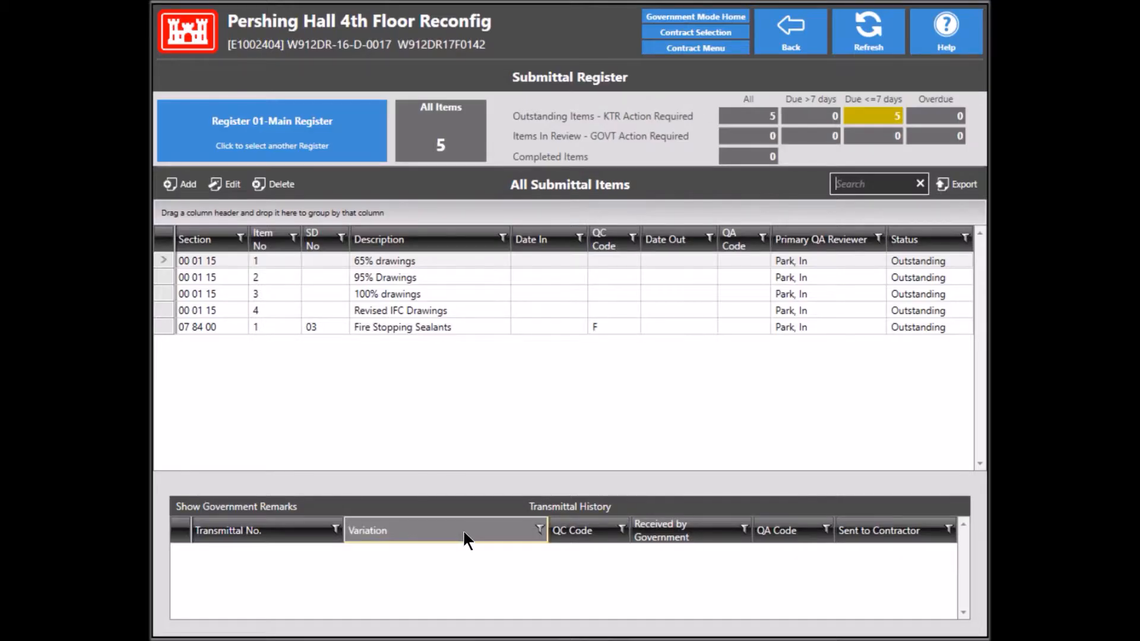
double_click(348, 259)
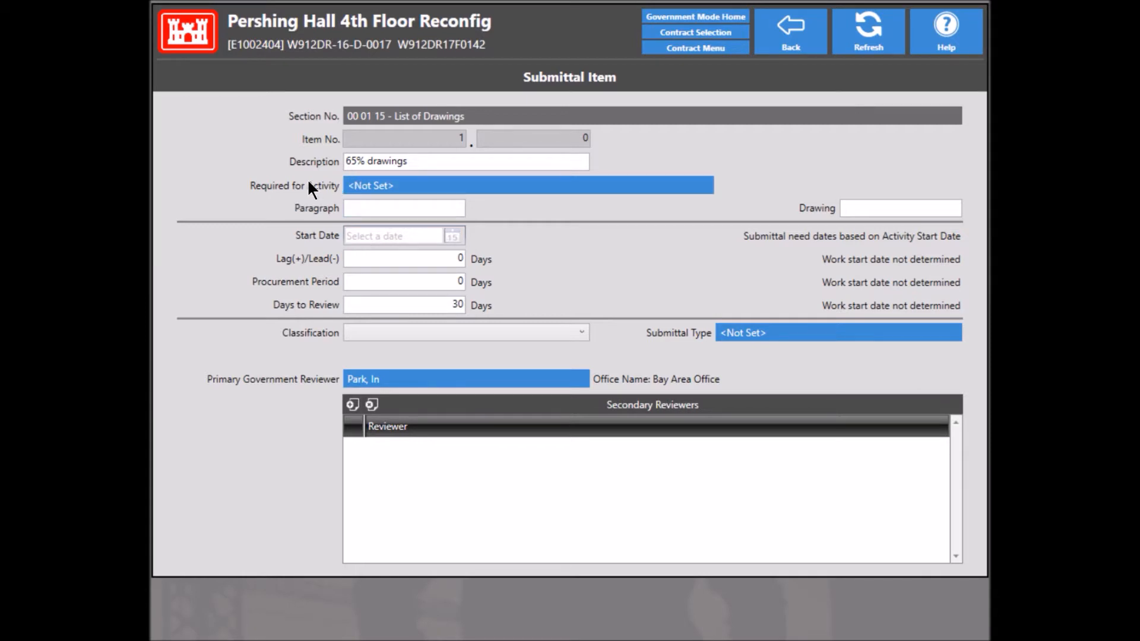
left_click(445, 186)
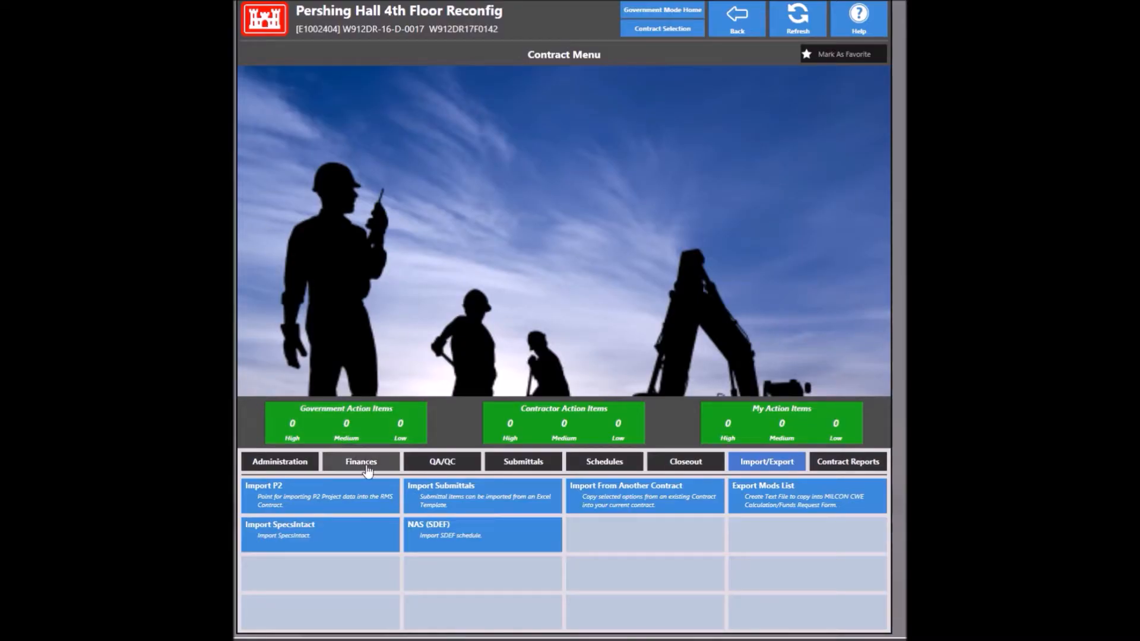
Step: Start adding a new priced parent CLIN from Finances > Award CLINs
left_click(368, 469)
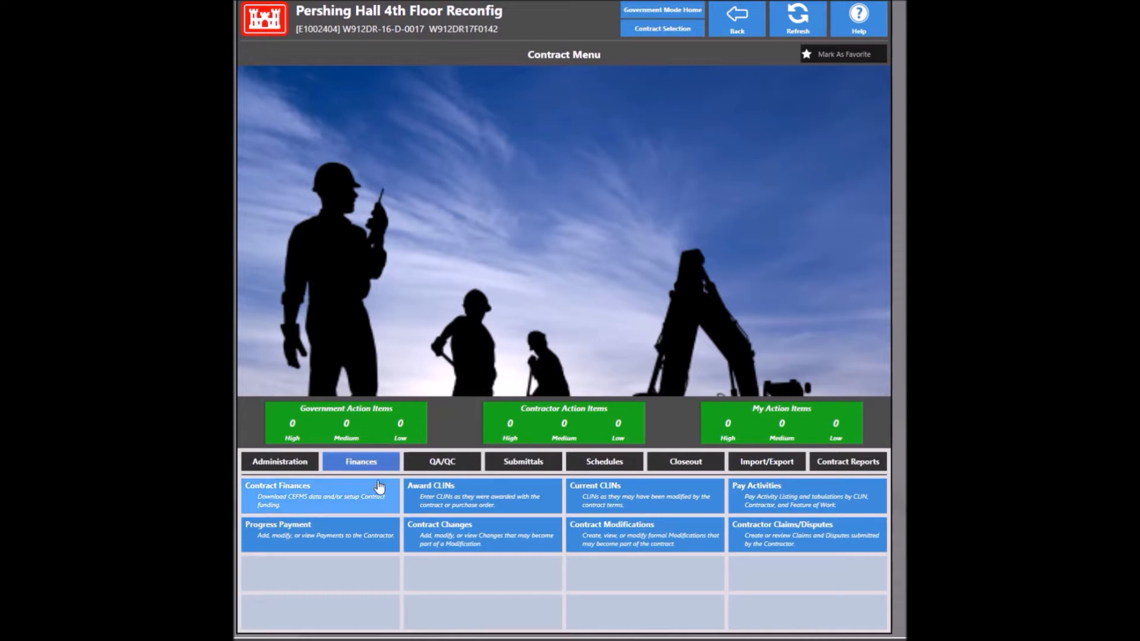
left_click(465, 495)
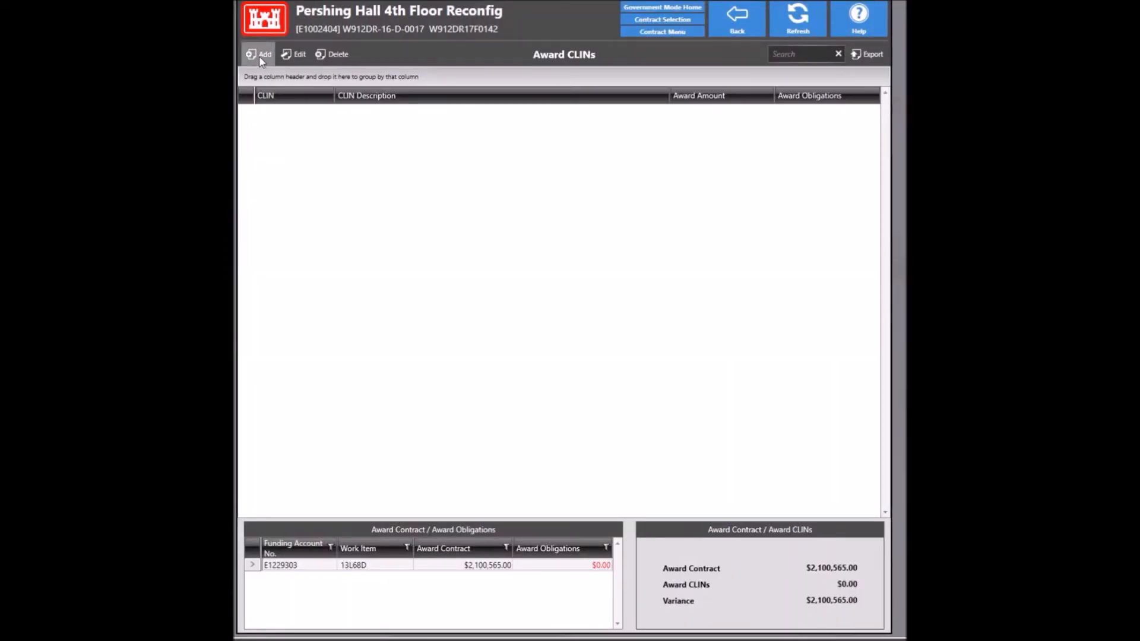
left_click(258, 55)
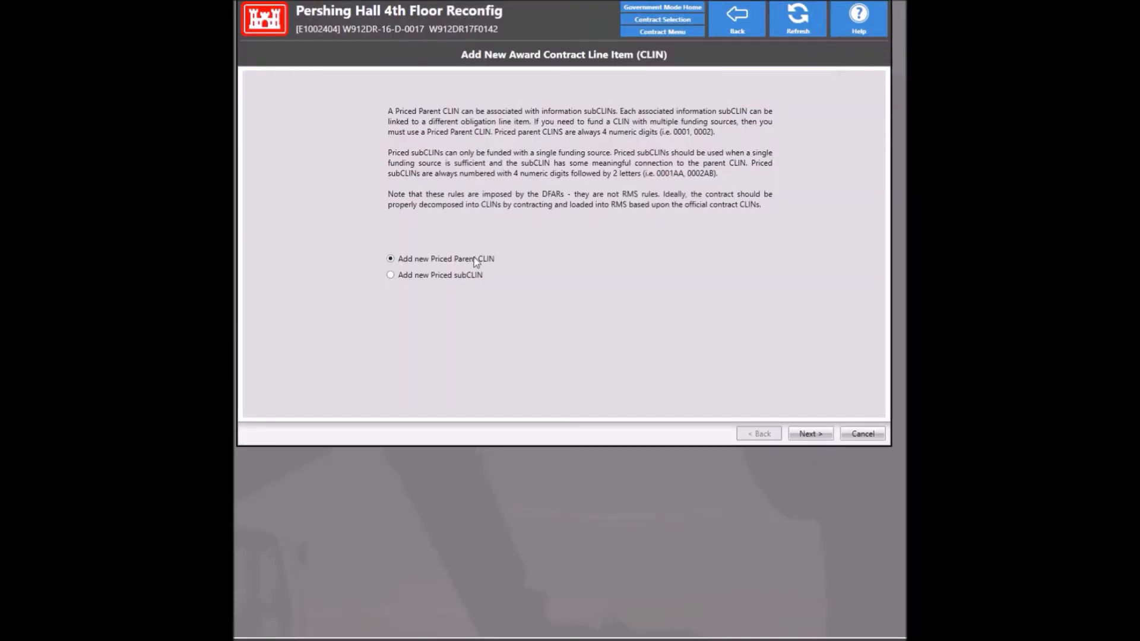
left_click(807, 434)
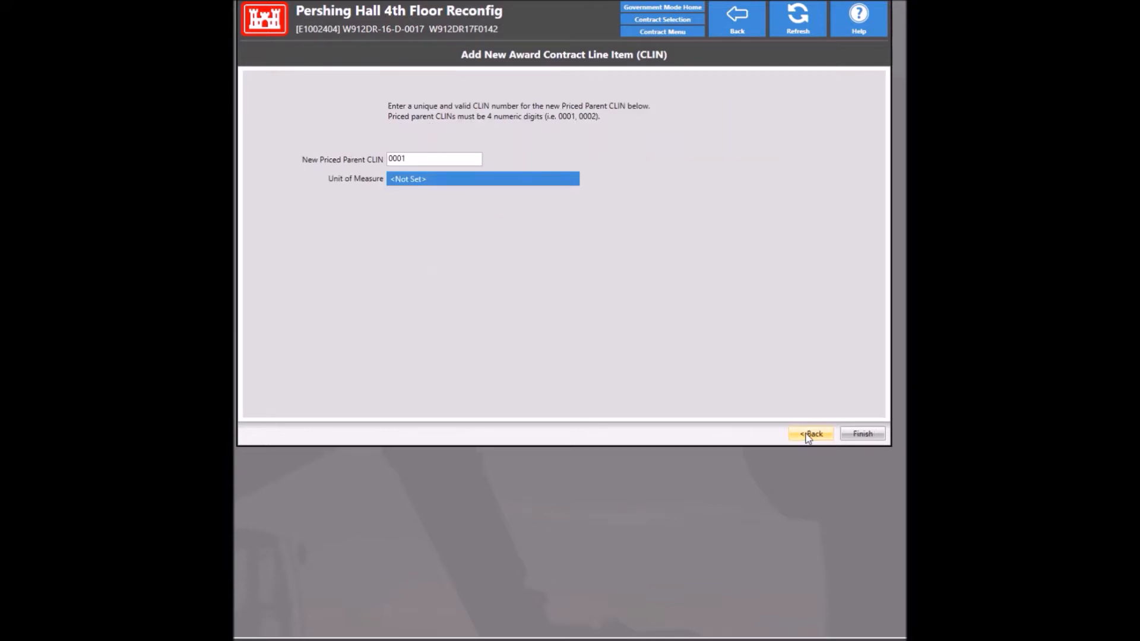
Step: Set the CLIN's unit of measure to JA - Job and finish creating CLIN 0001
left_click(409, 183)
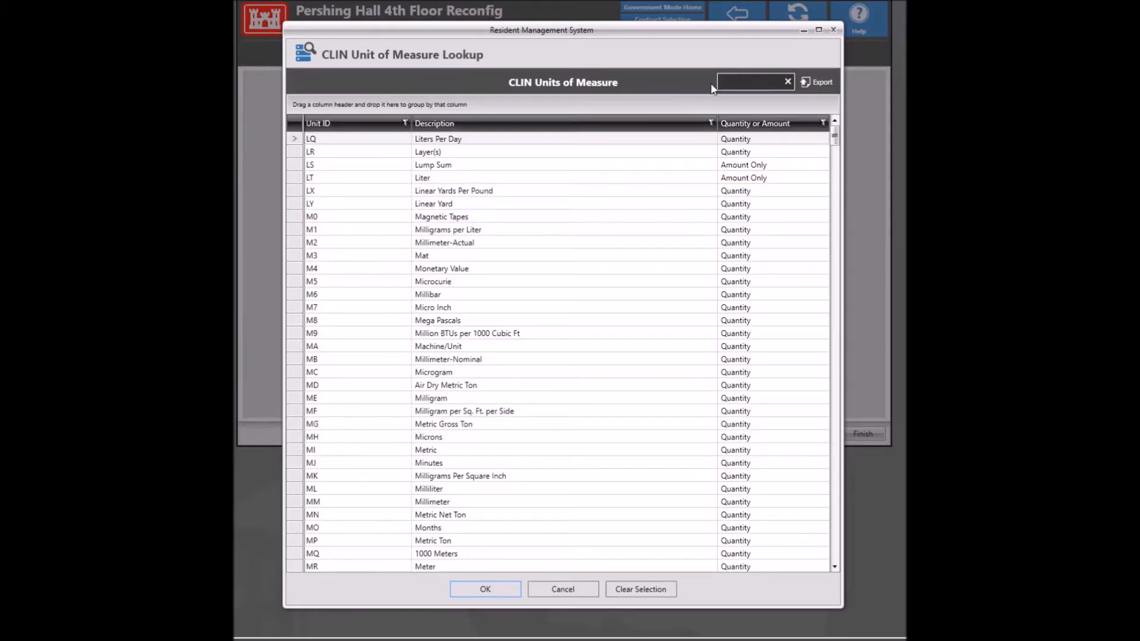
type("ja")
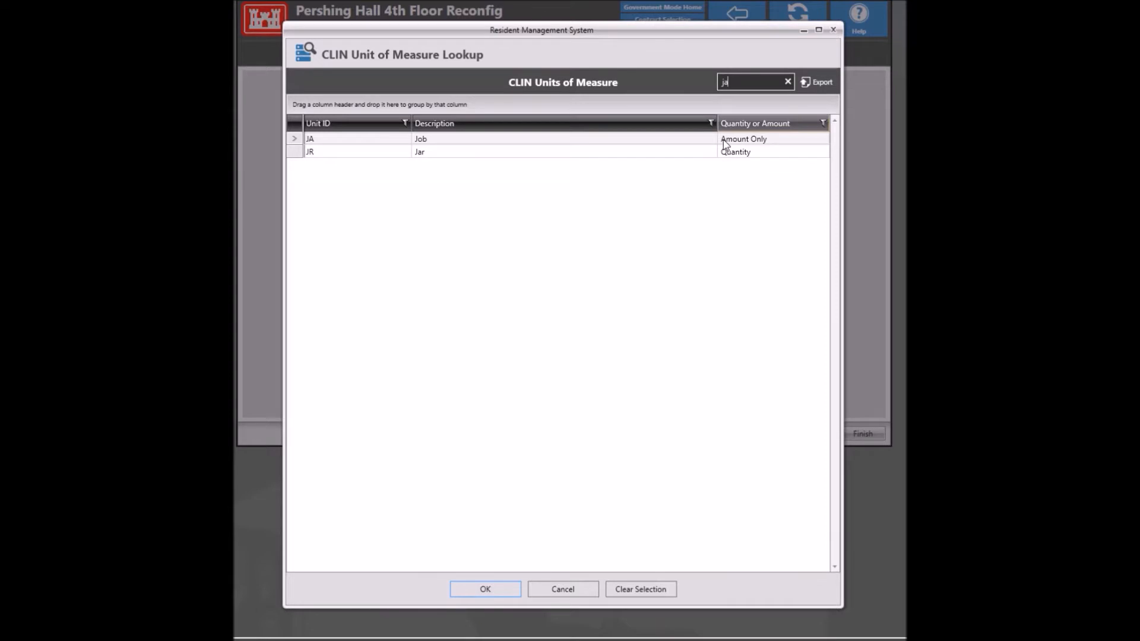
left_click(478, 141)
key("Return")
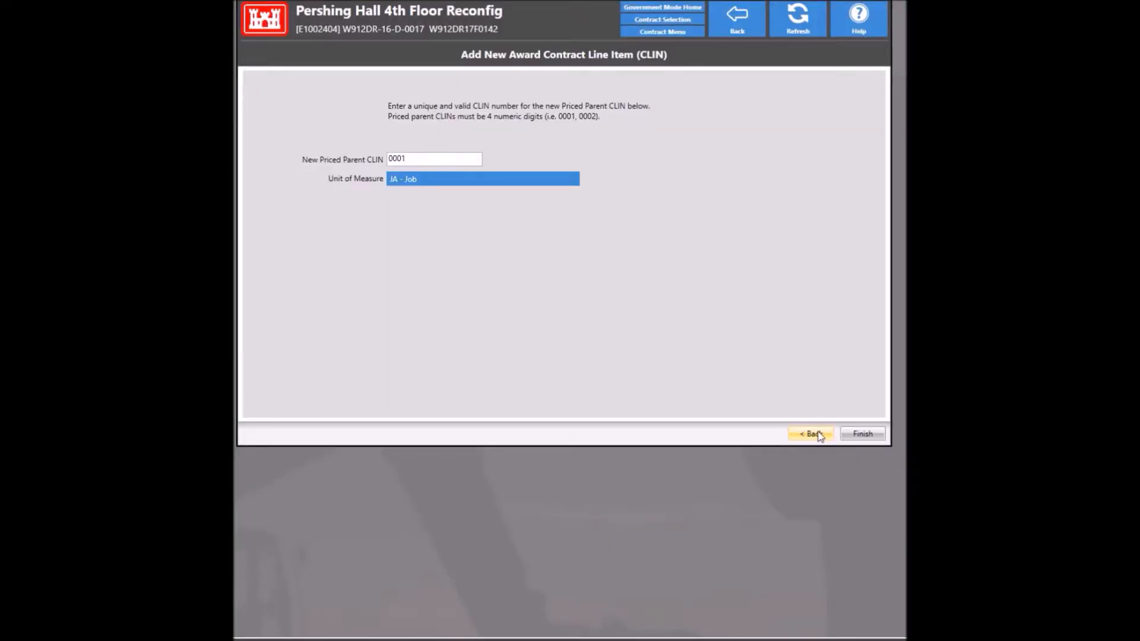
left_click(861, 434)
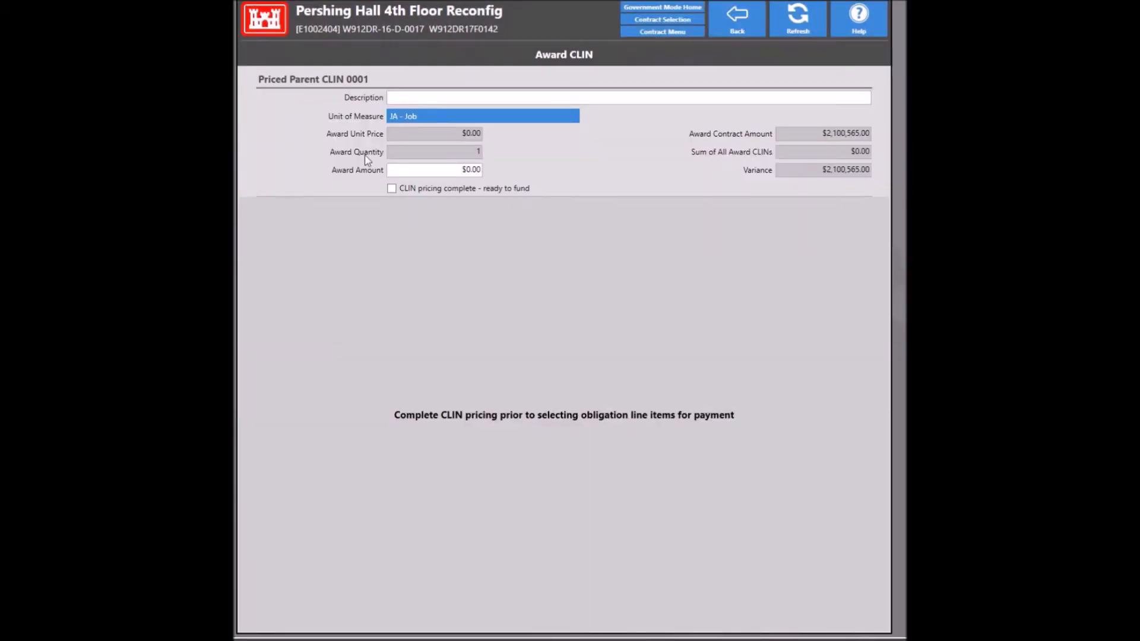
Step: Describe CLIN 0001 as 'Base w/ADR BR' at $1,996,724.00 and mark pricing complete, ready to fund
left_click(397, 97)
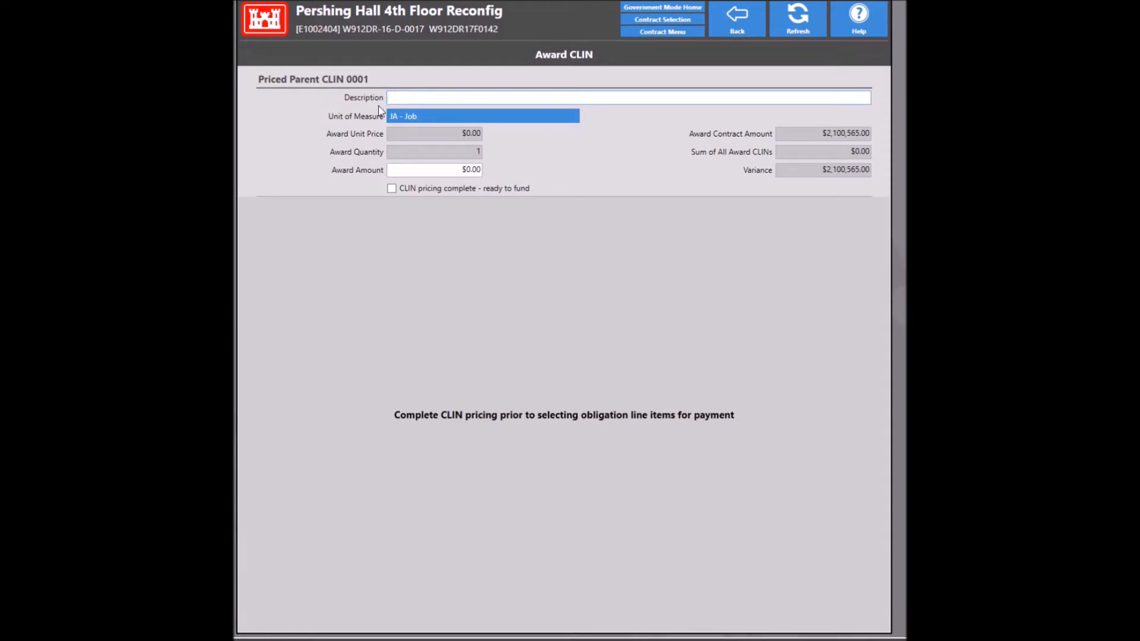
type("Base w/ADR BR")
left_click(409, 170)
type("1")
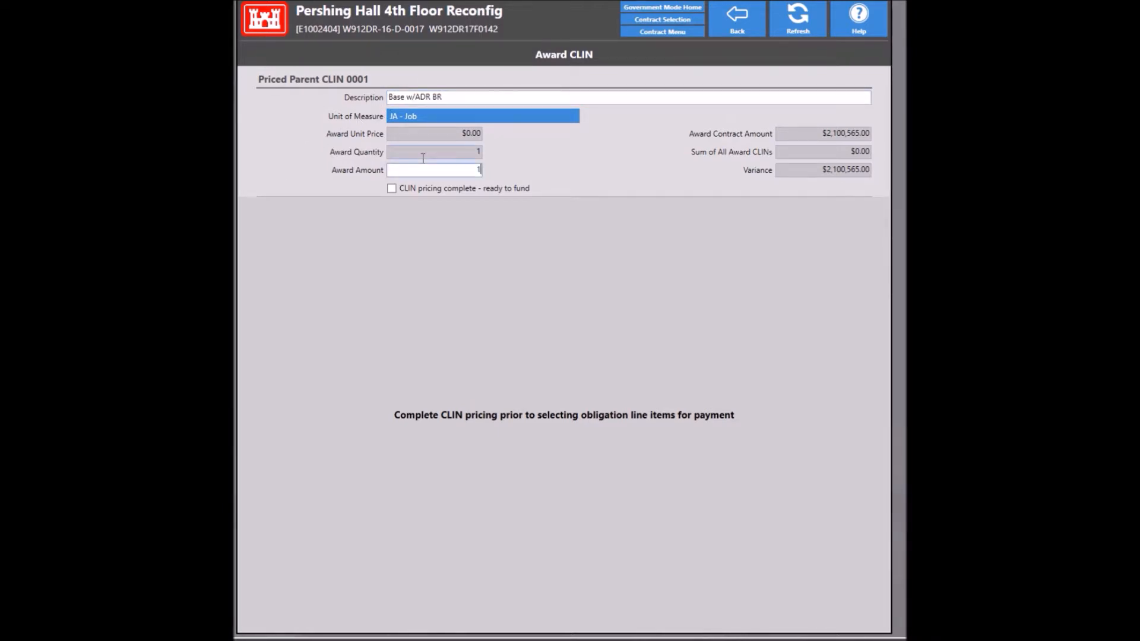
mouse_move(423, 158)
type("006724")
key("Tab")
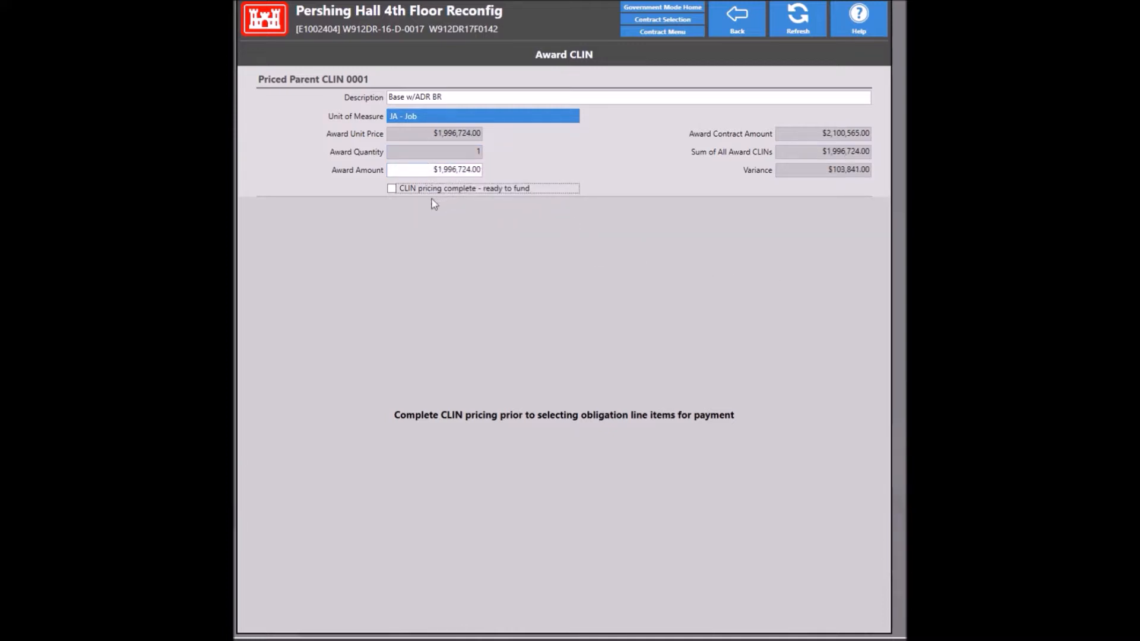
left_click(392, 189)
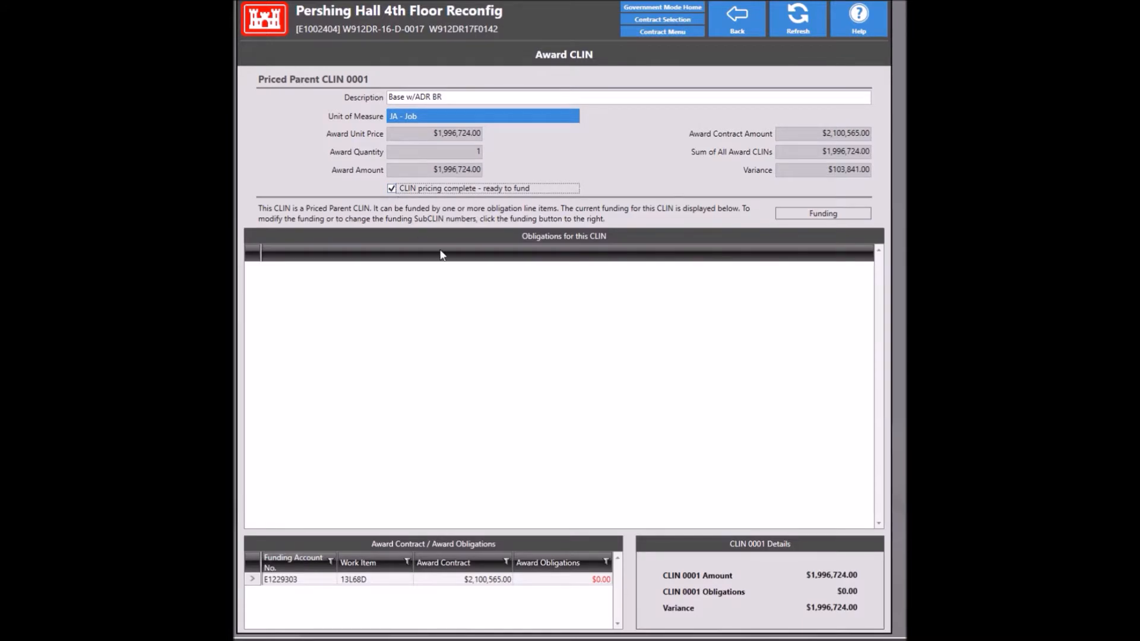
left_click(799, 219)
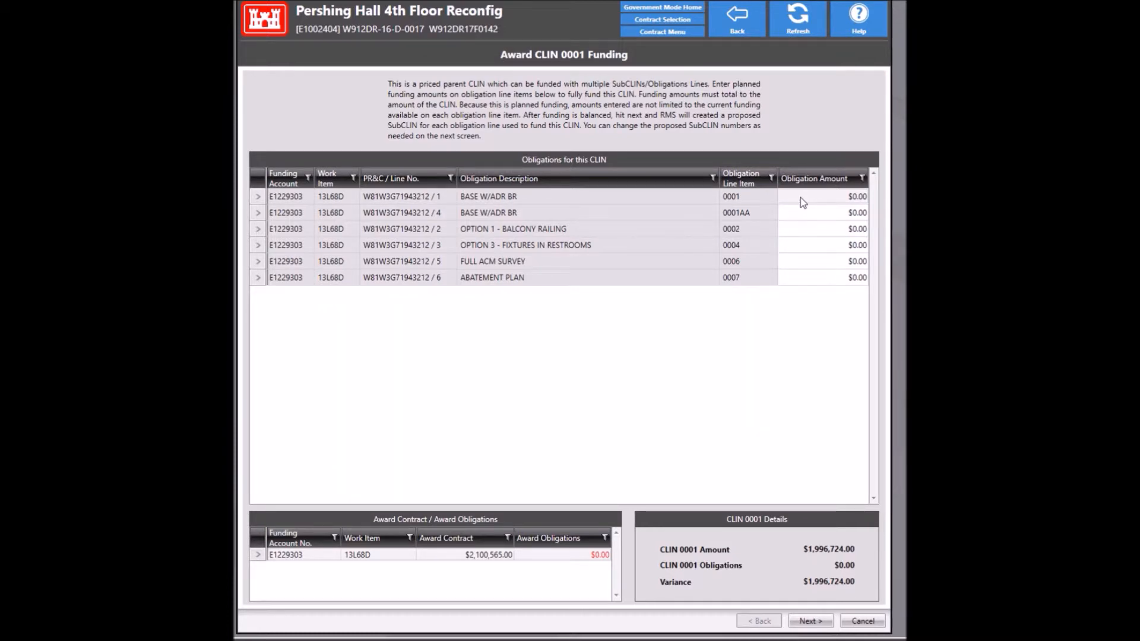
Step: Obligate $1,996,724.00 from line 0001 to CLIN 0001 as SubCLIN 000101, then add another award CLIN
left_click(803, 203)
left_click(802, 203)
type("1996")
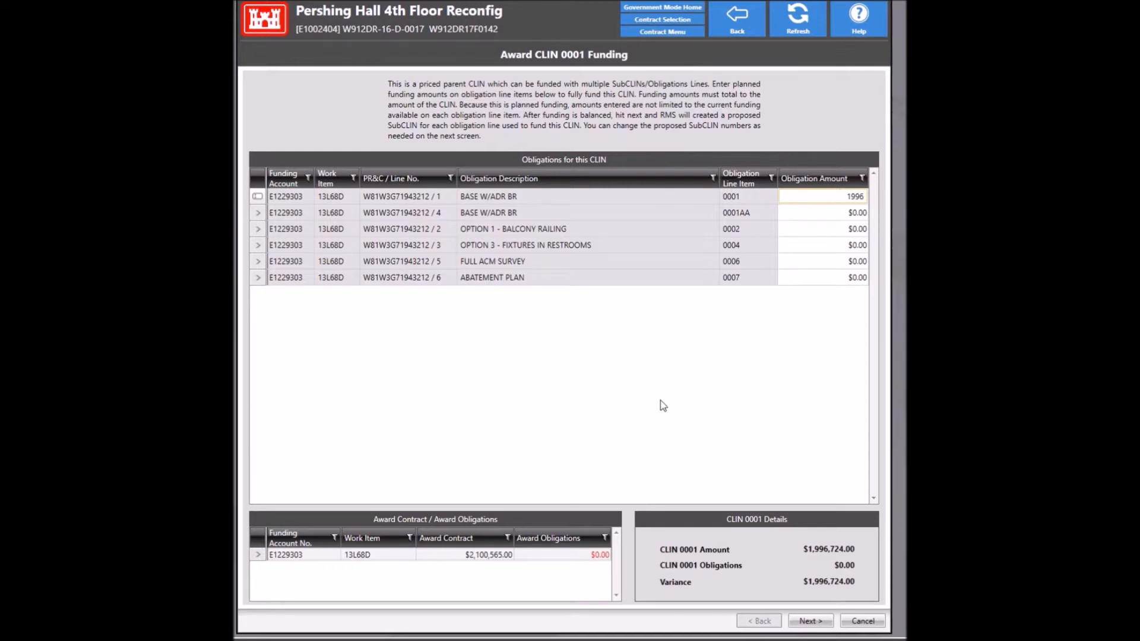
type("724")
key("Tab")
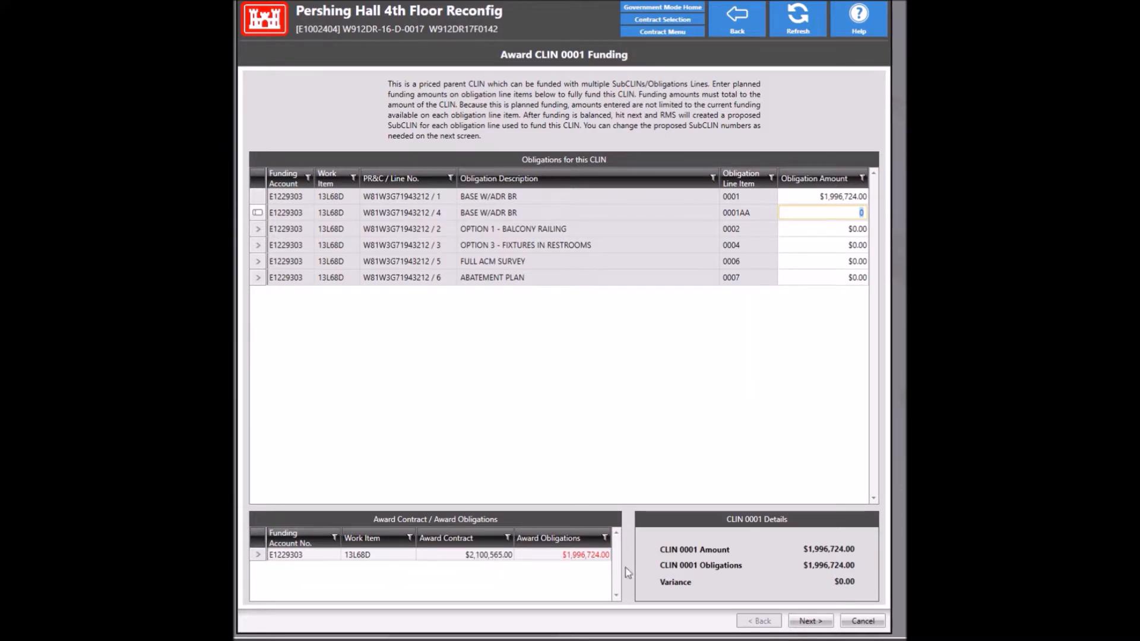
left_click(799, 624)
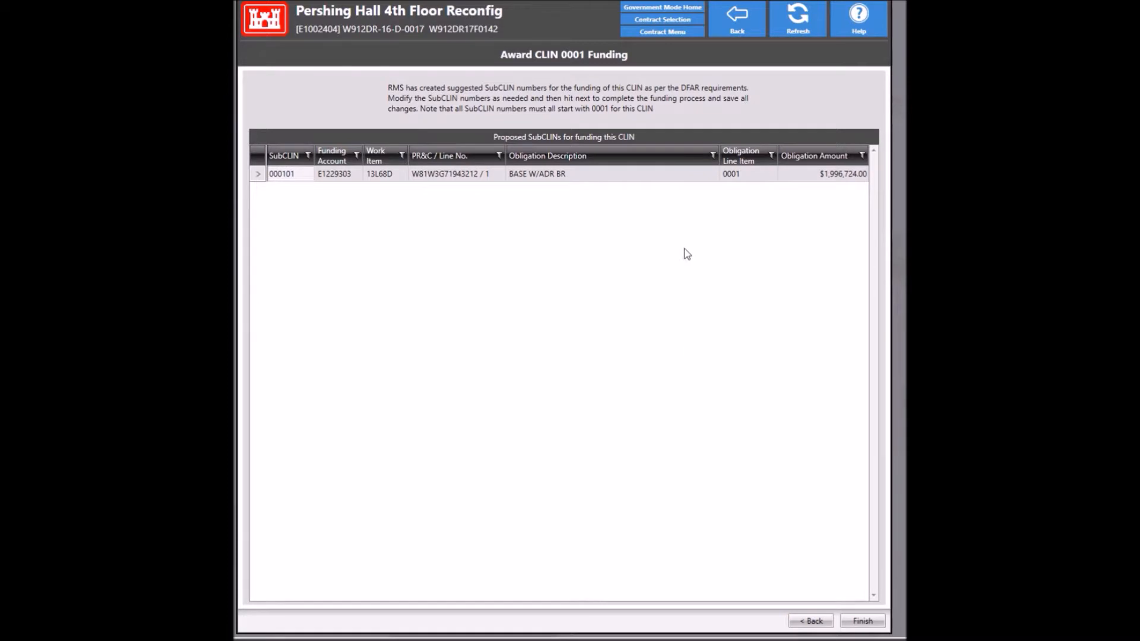
left_click(864, 617)
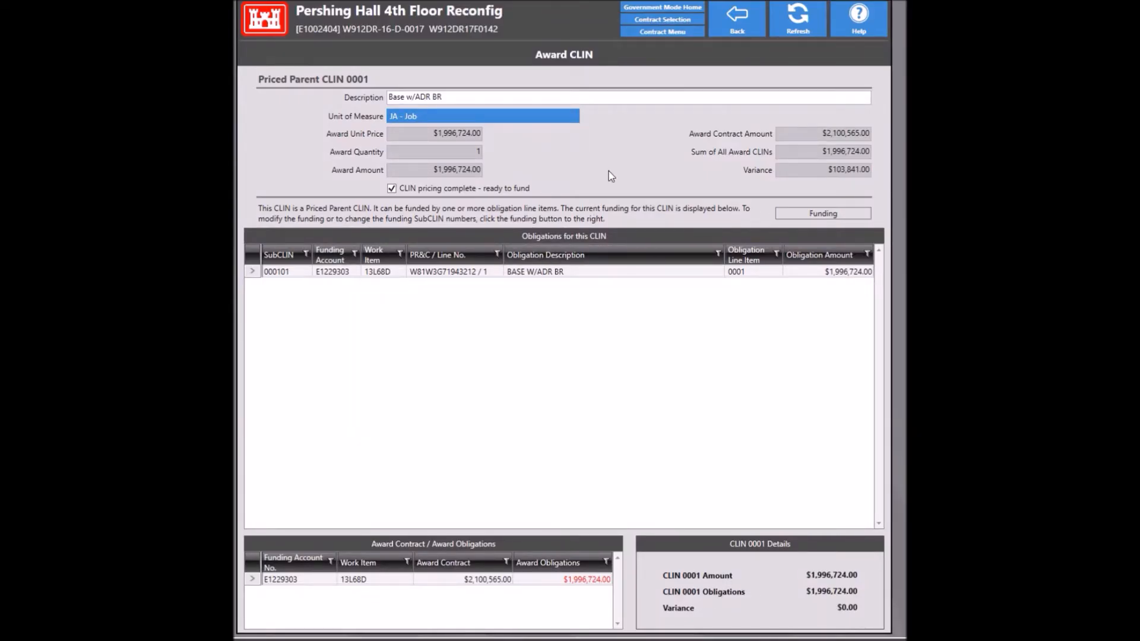
left_click(734, 23)
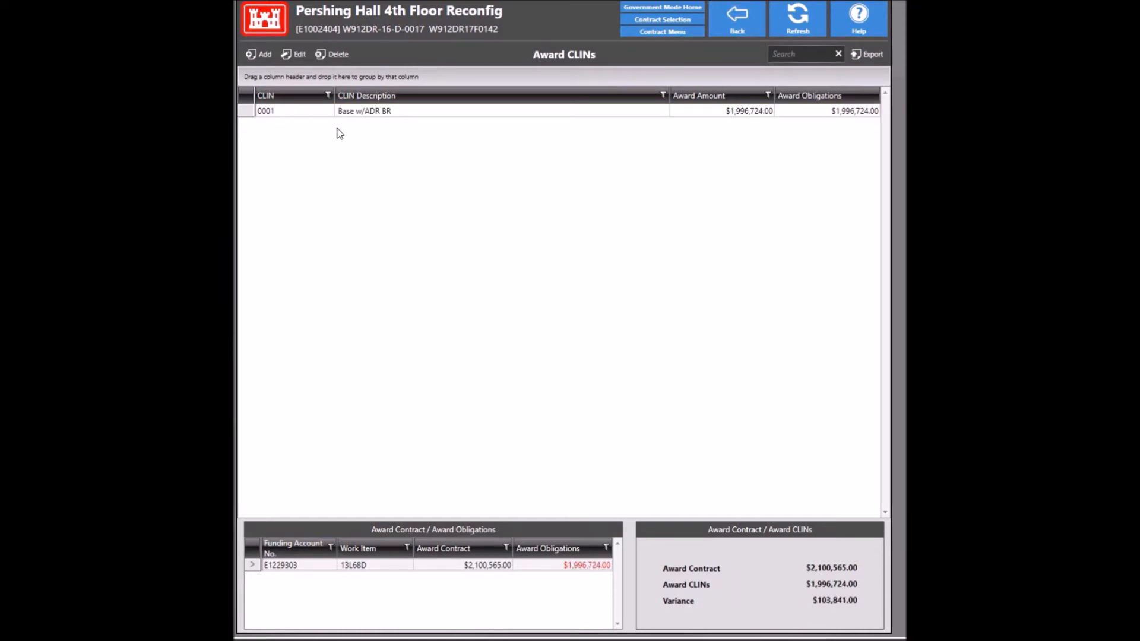
left_click(264, 54)
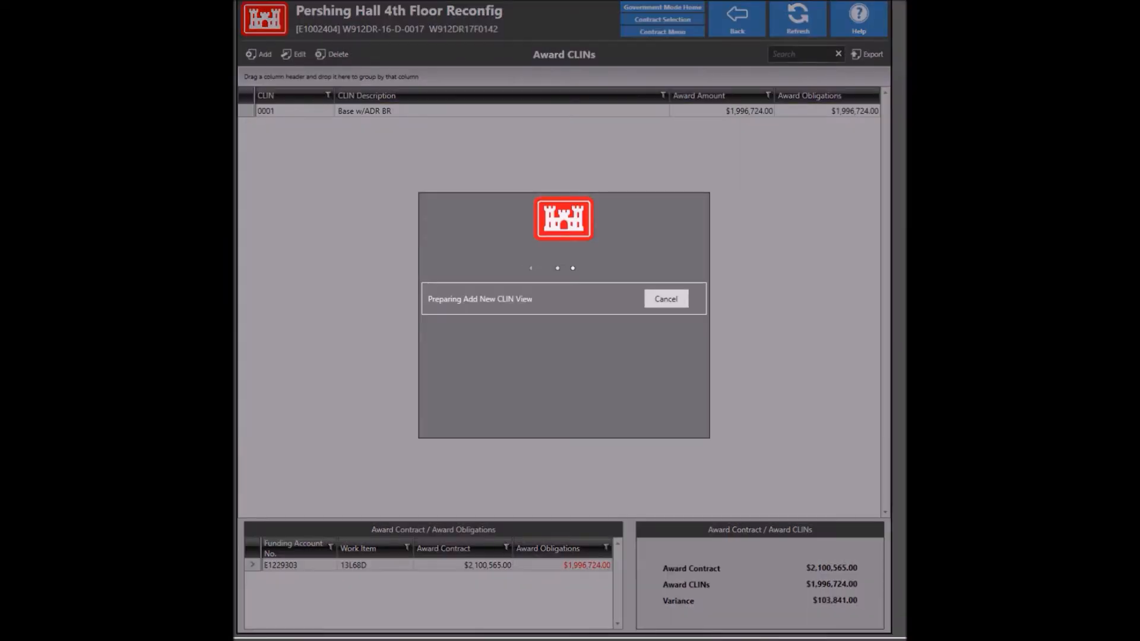
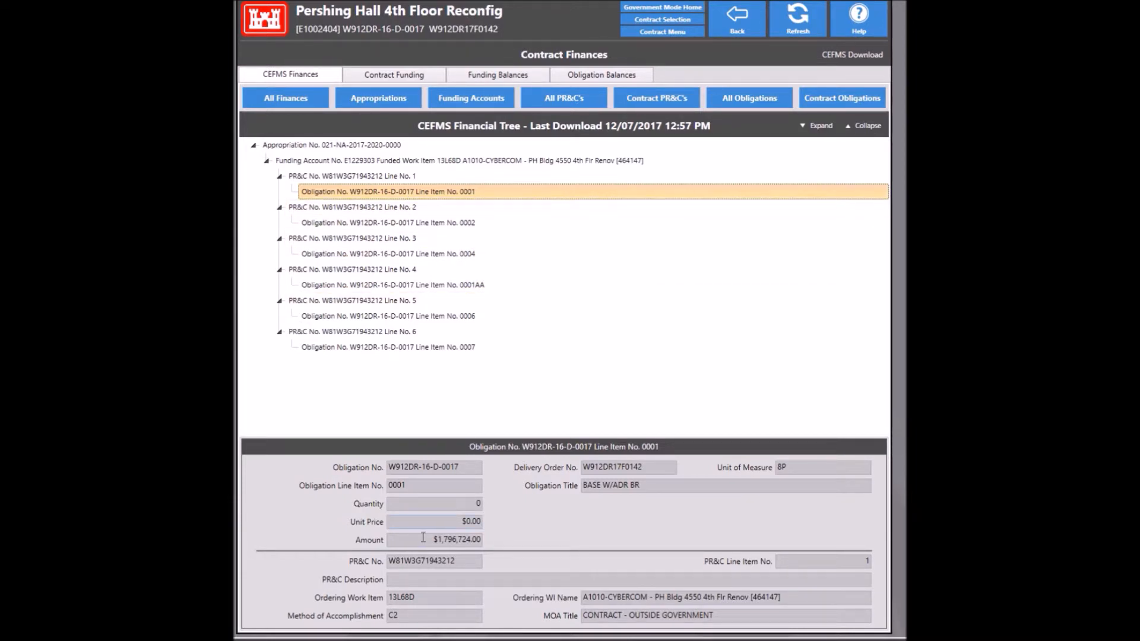
Step: Review the CEFMS obligation details for lines 0001AA and 0001
mouse_move(420, 539)
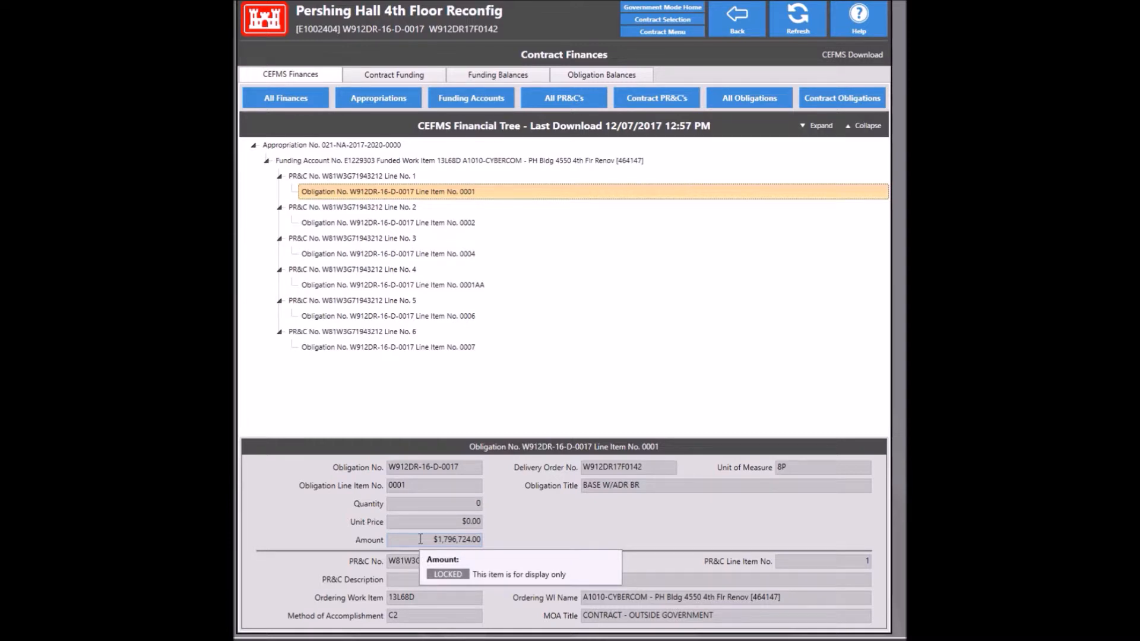
left_click(401, 291)
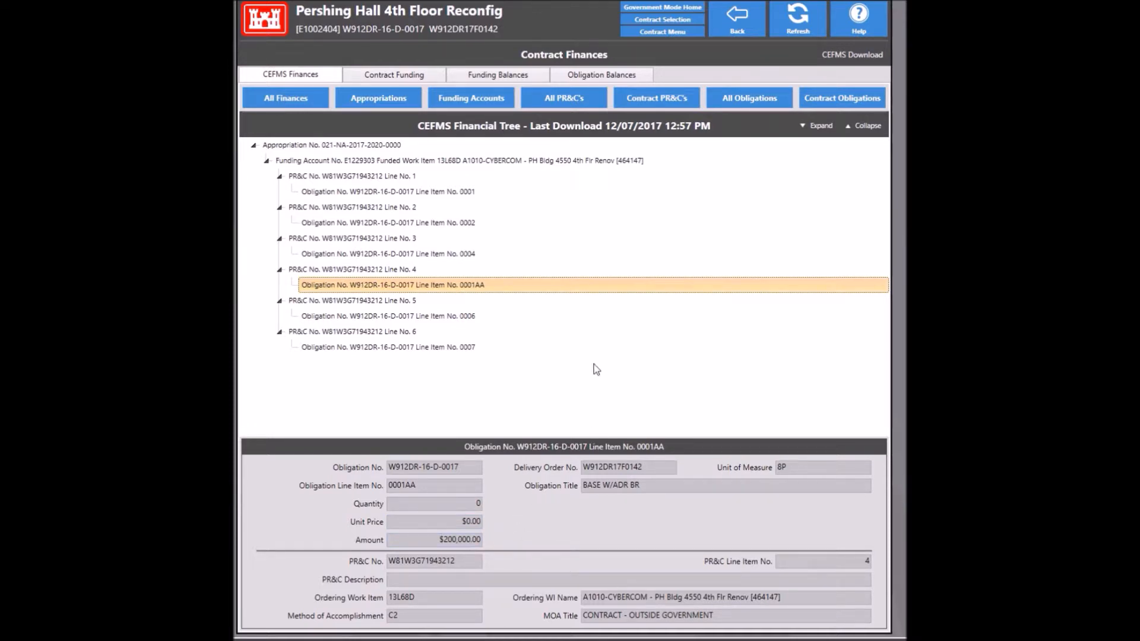
left_click(419, 192)
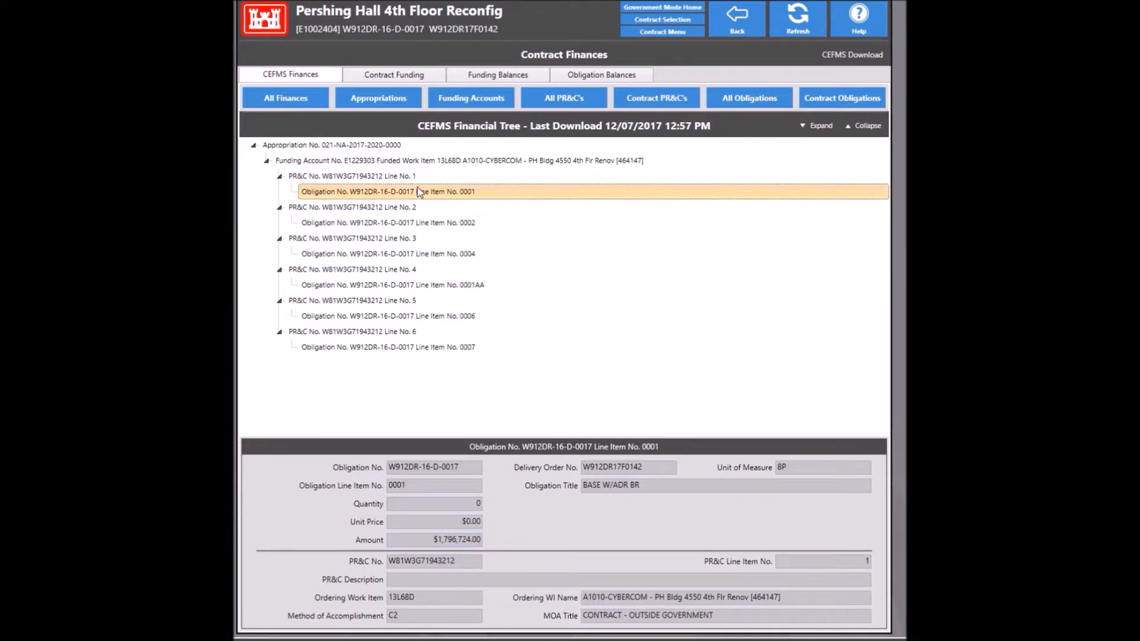
Step: Return to the contract menu, open Award CLINs and select CLIN 0001 Base w/ADR BR
left_click(749, 35)
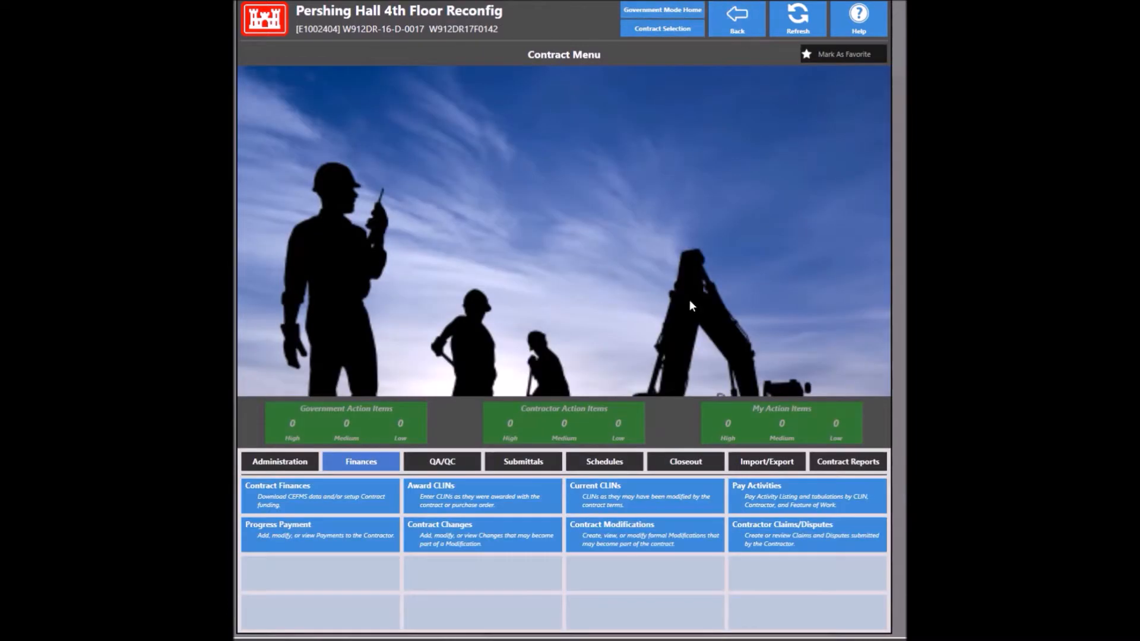
left_click(525, 490)
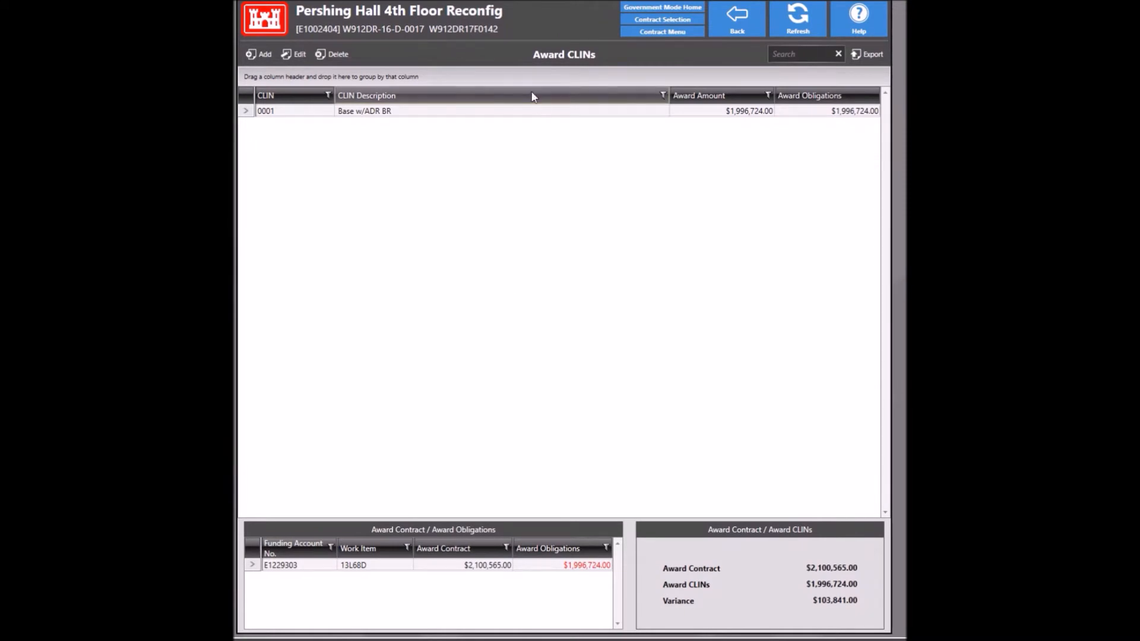
left_click(522, 114)
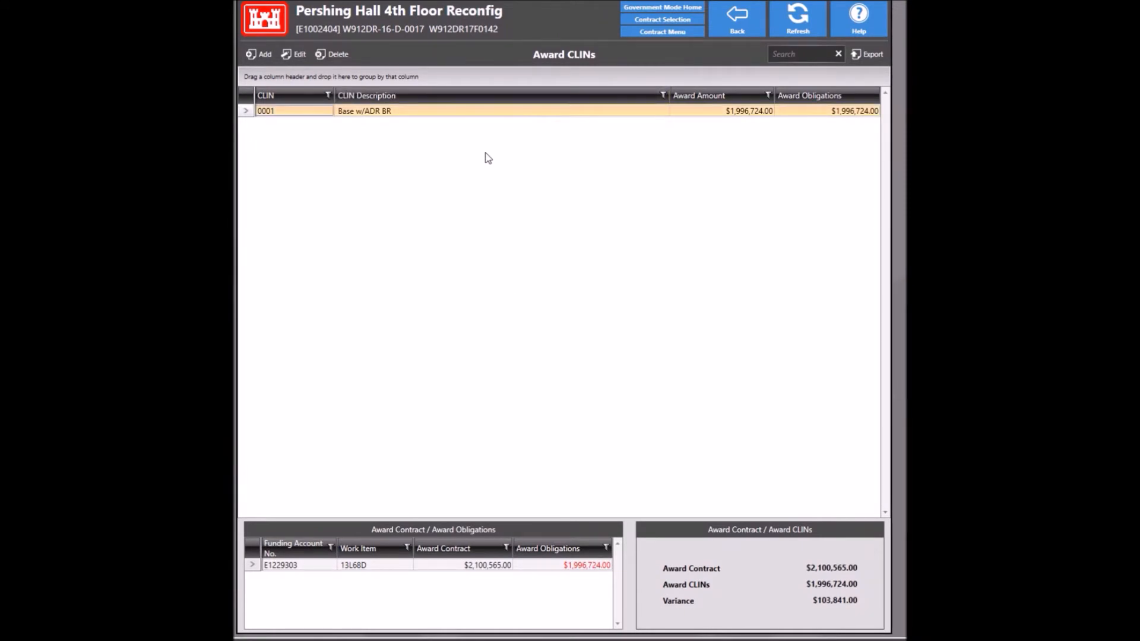
Step: Fund CLIN 0001 with $1,796,724.00 (line 0001) and $200,000.00 (line 0001AA) as SubCLINs 000101 and 000102
double_click(436, 111)
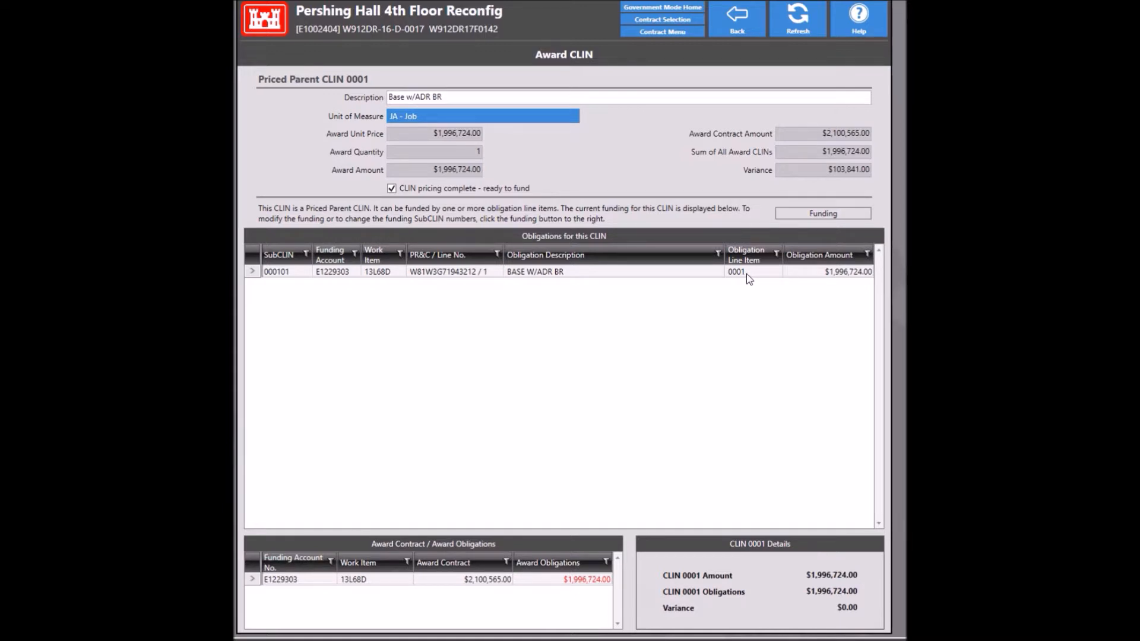
left_click(811, 215)
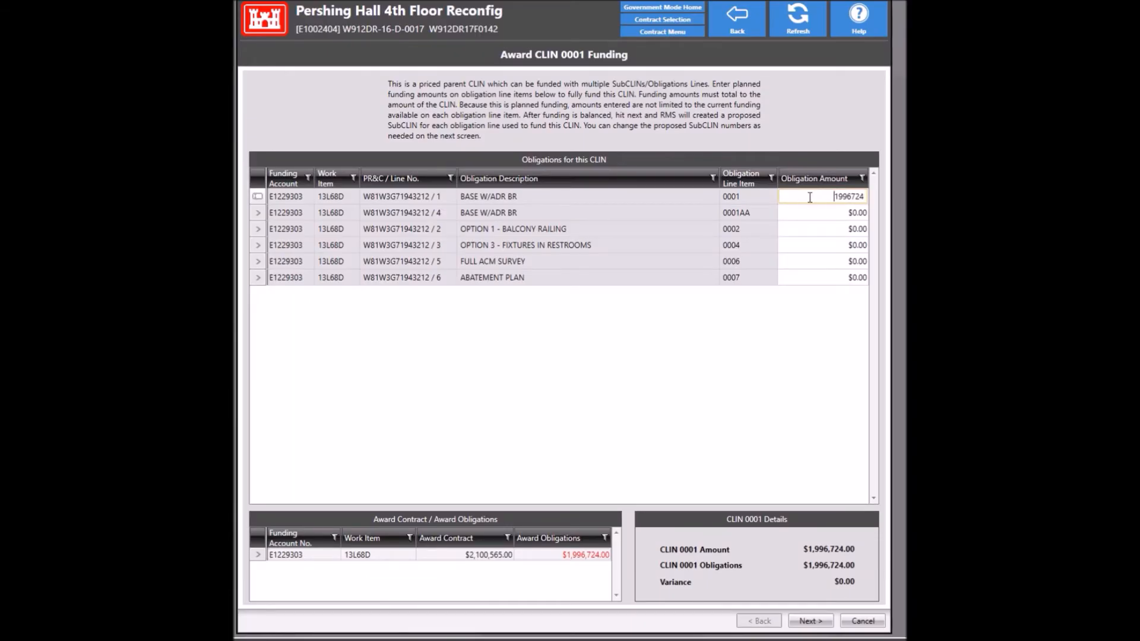
key("ctrl+a")
key("BackSpace")
type("1796724")
key("Tab")
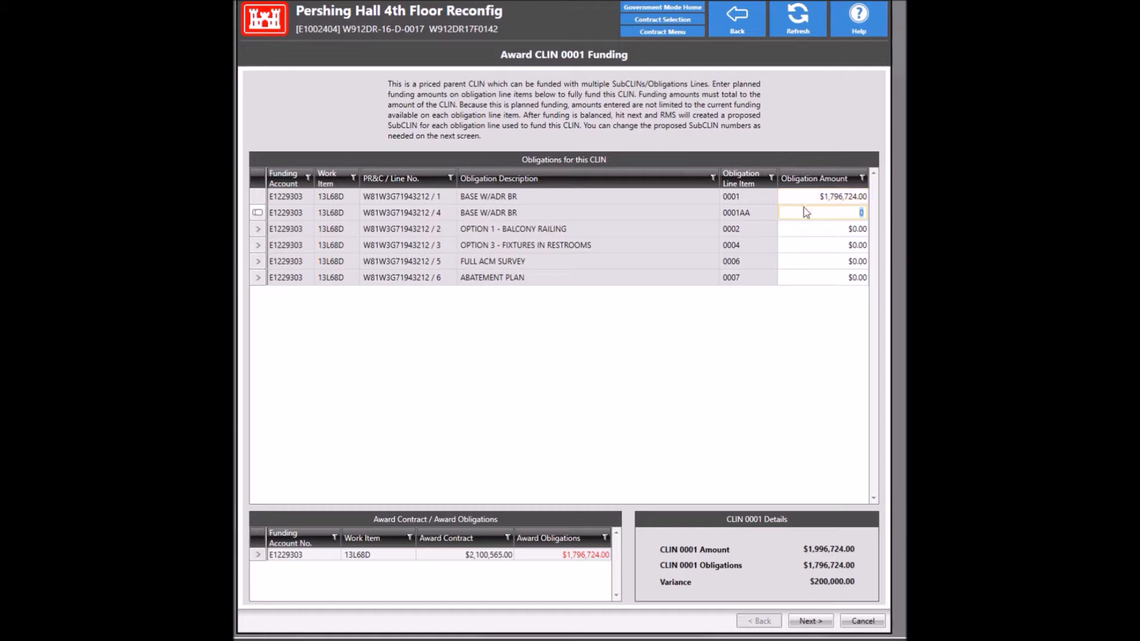
left_click(804, 214)
type("200000")
key("Return")
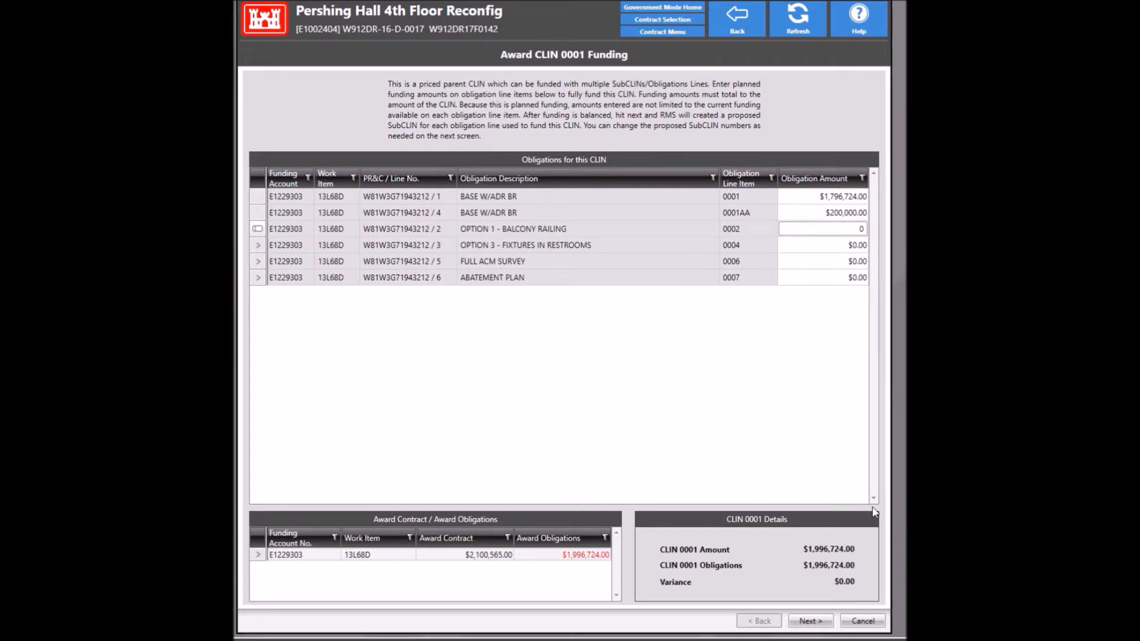
left_click(799, 621)
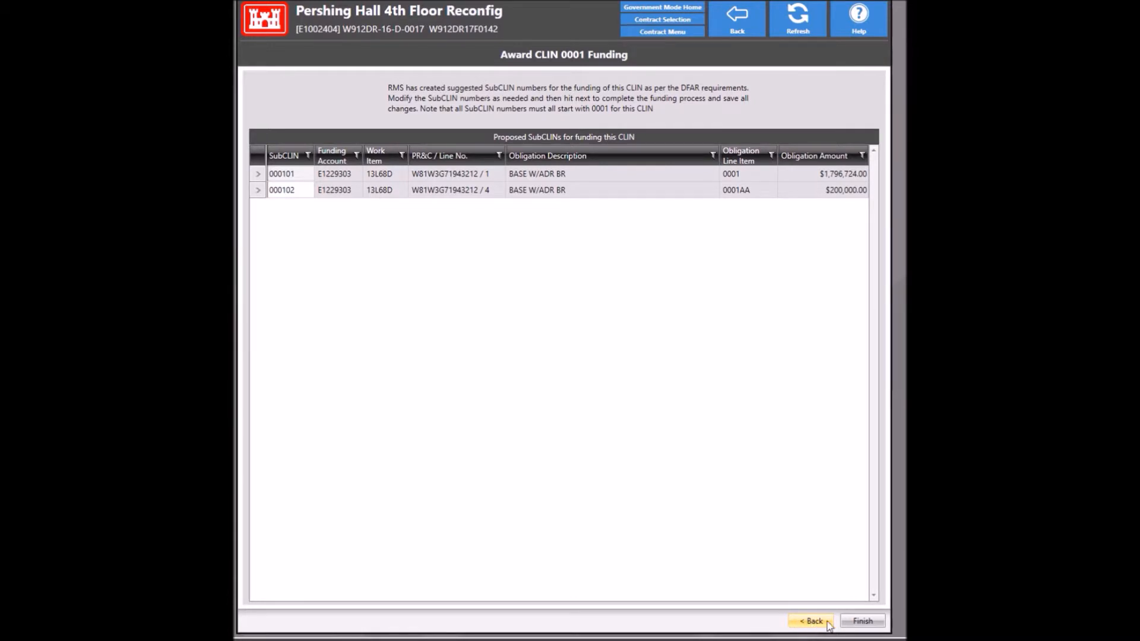
left_click(853, 621)
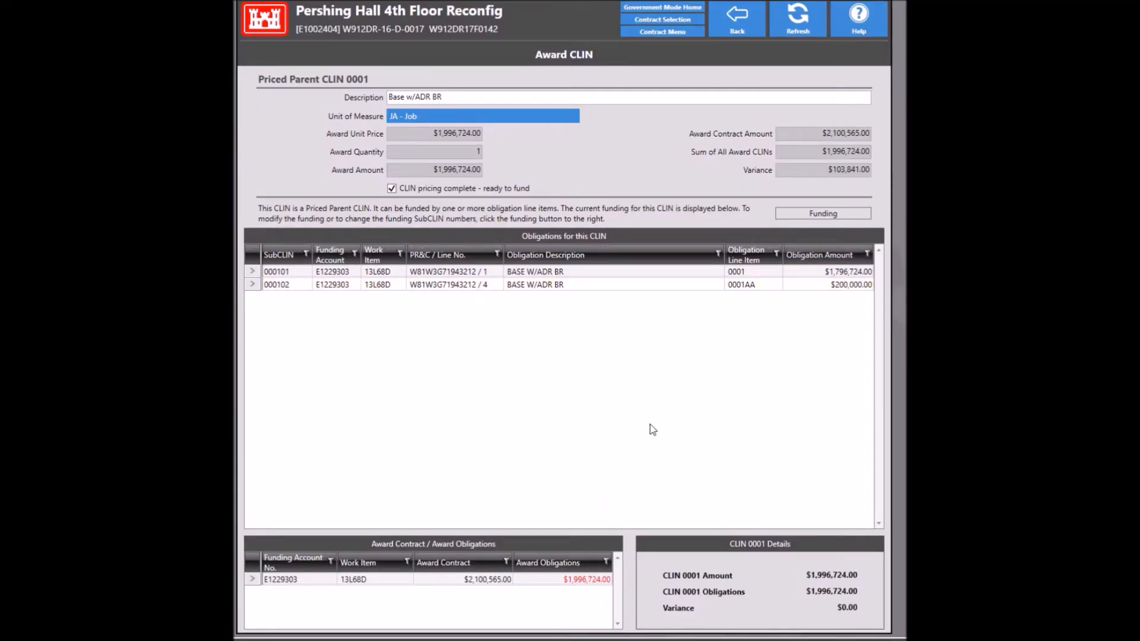
left_click(740, 17)
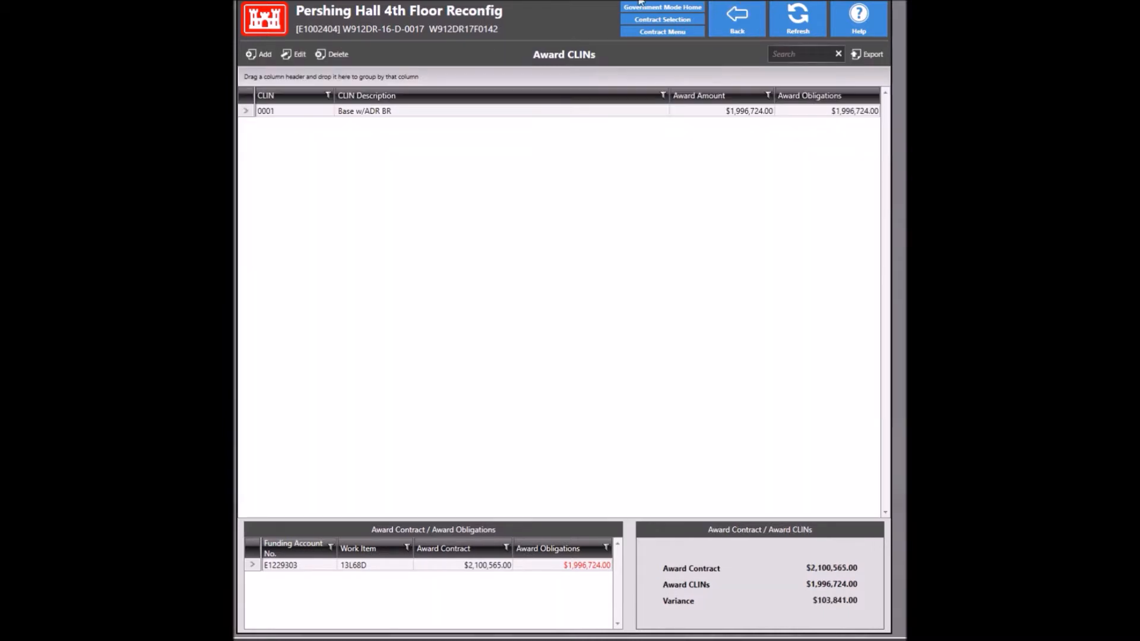
Step: Add a new priced parent CLIN 0002 with unit of measure JA - Job
left_click(262, 55)
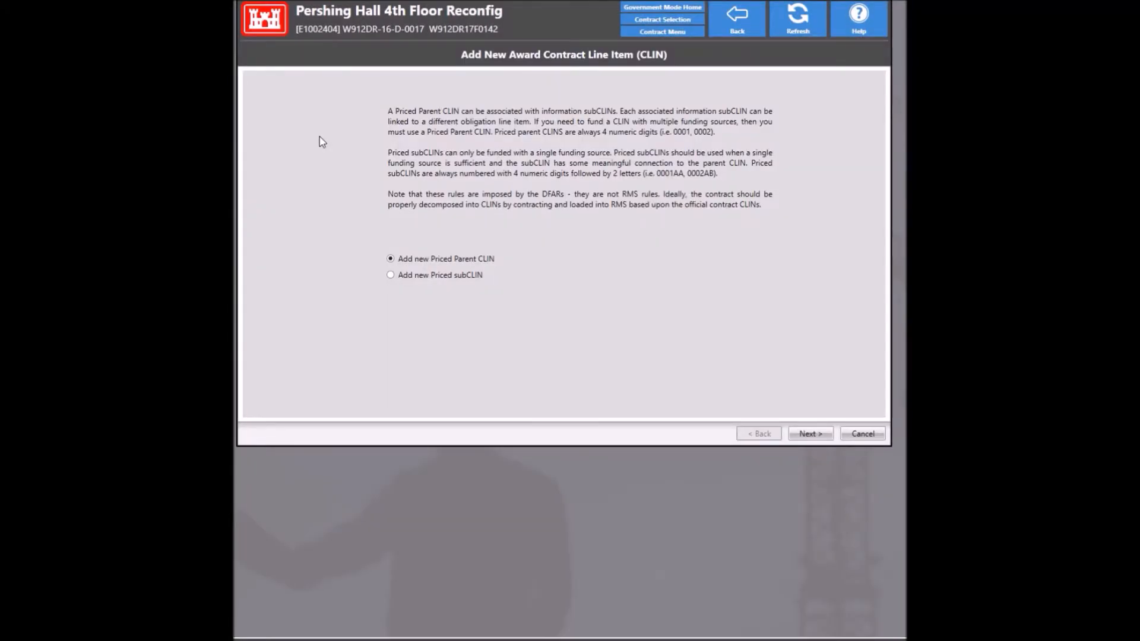
left_click(810, 434)
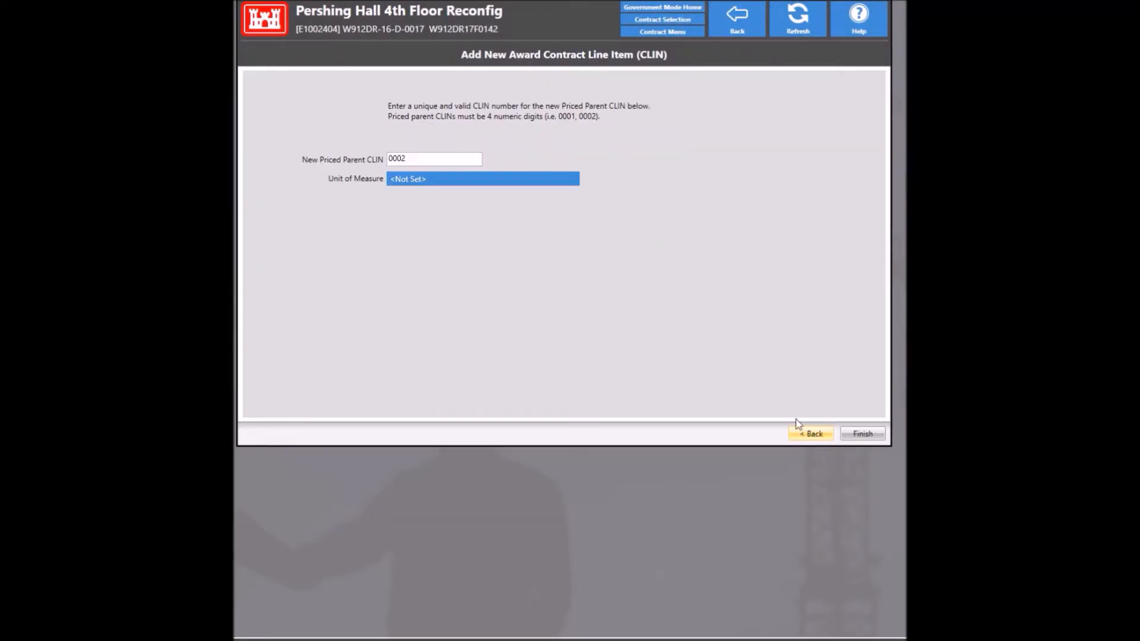
left_click(496, 183)
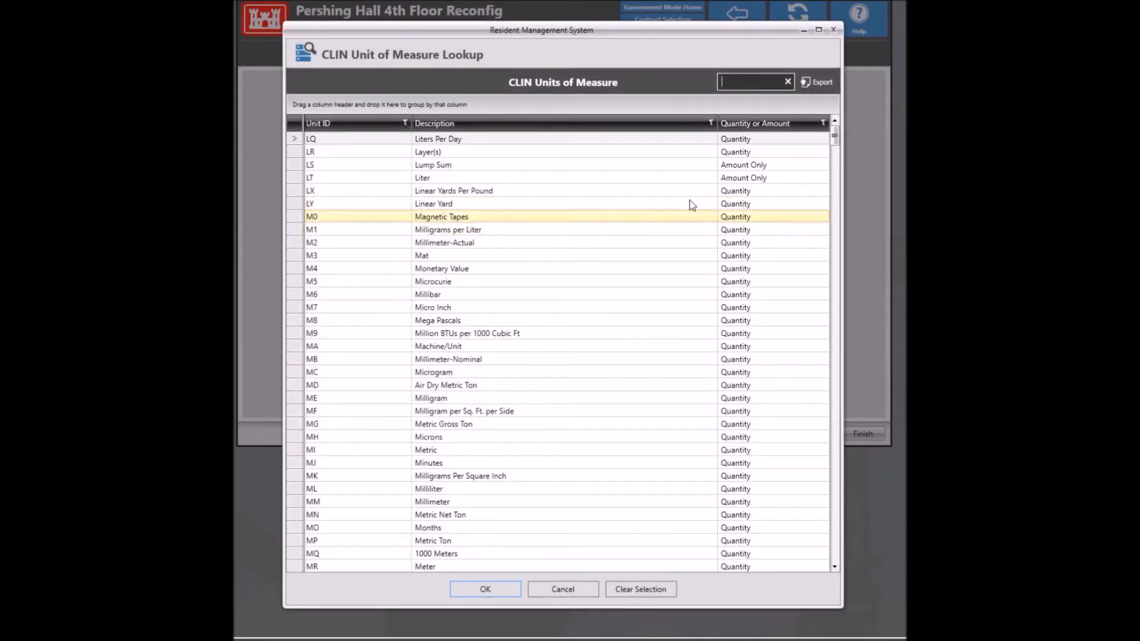
type("ja")
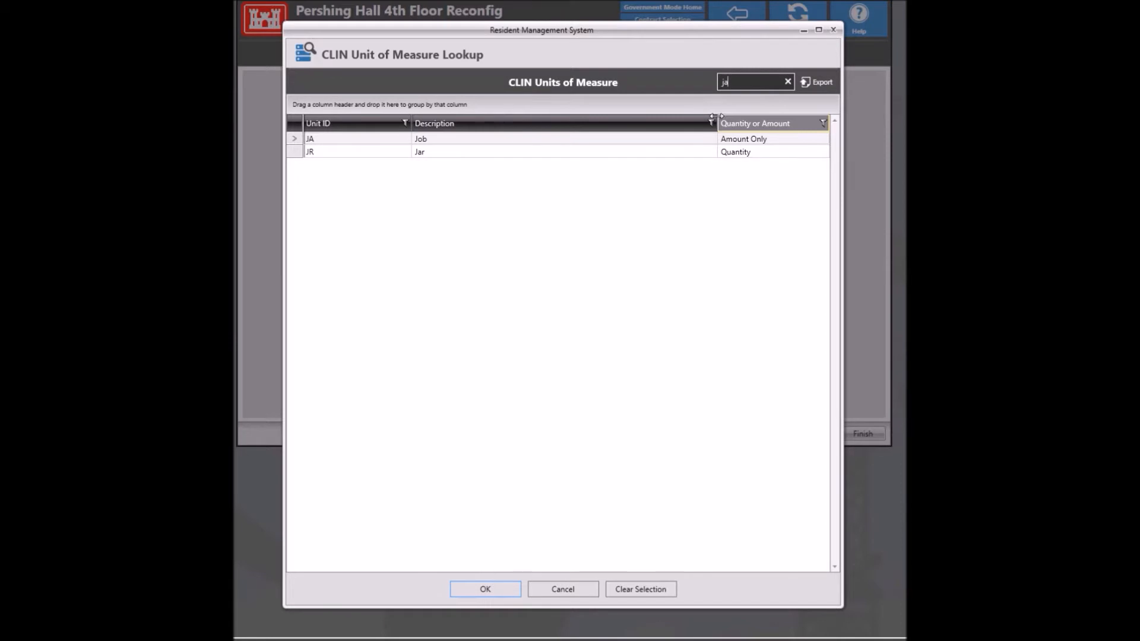
key("Return")
left_click(861, 436)
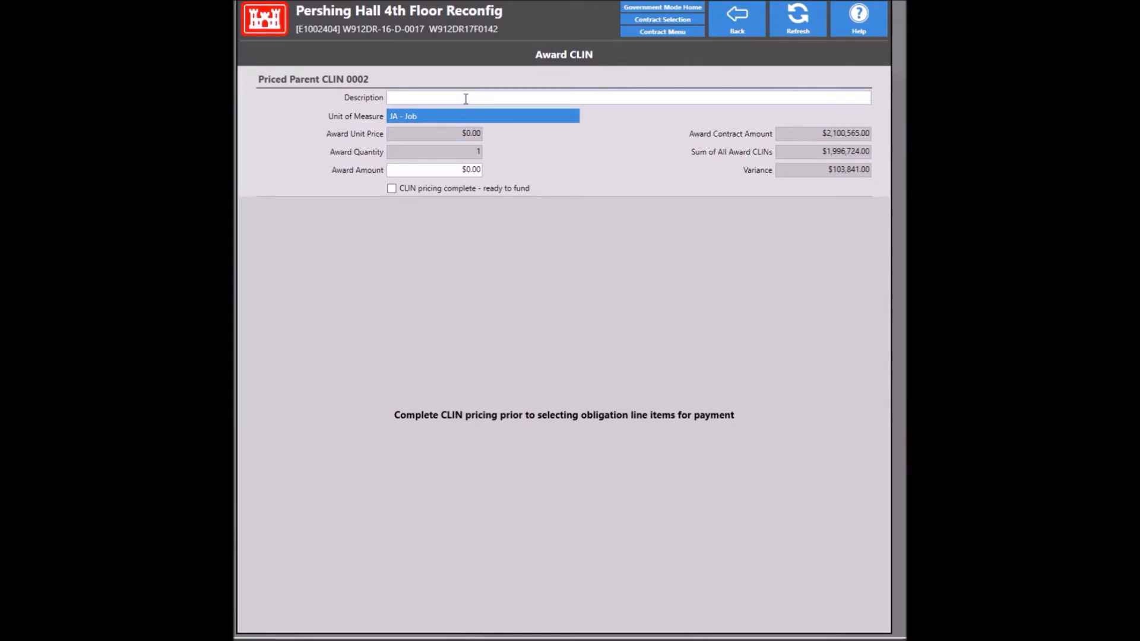
Step: Describe CLIN 0002 as 'Option 1 - Balcony Railing' at $53,803.00 and mark its pricing complete
left_click(467, 100)
type("Option 1 - Balcony Railin")
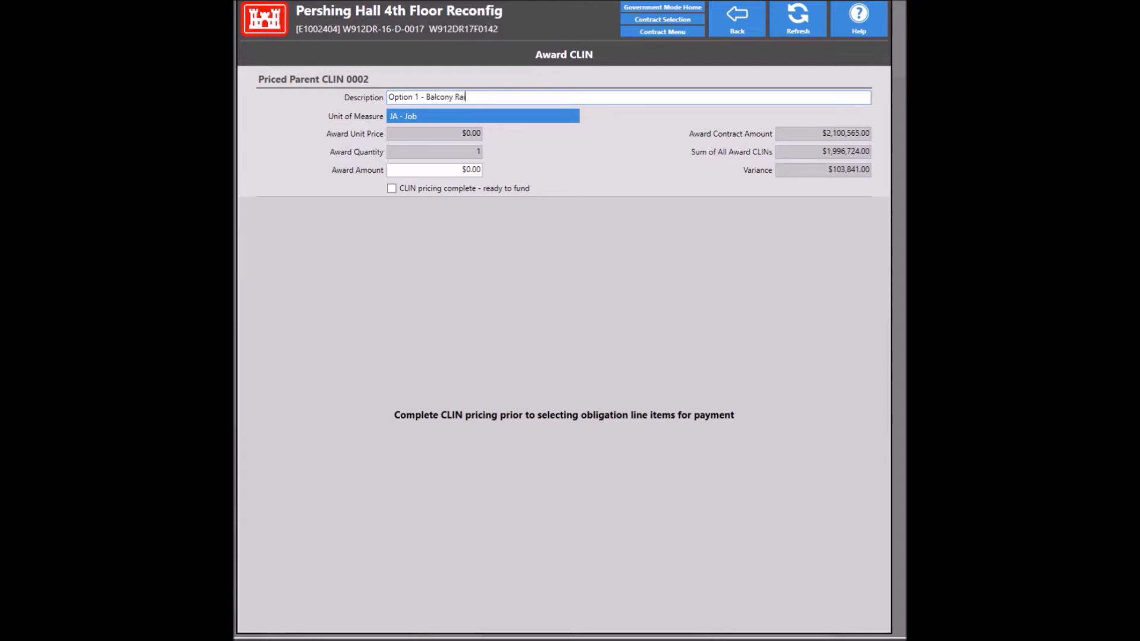
type("g")
left_click(434, 170)
type("5")
type("3,80")
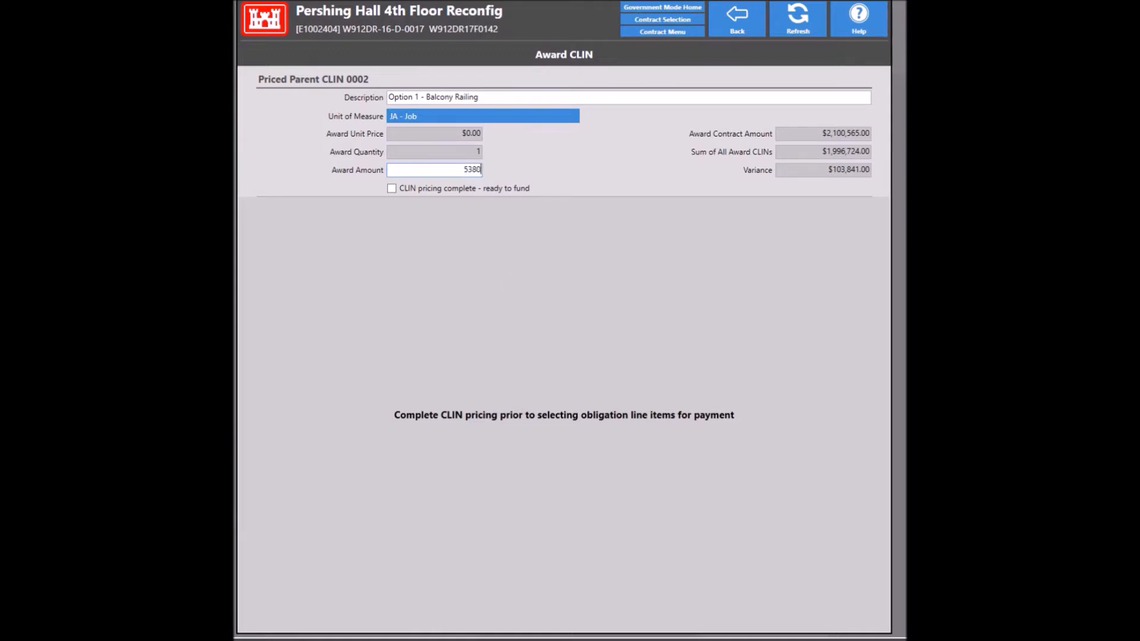
type("3")
key("Tab")
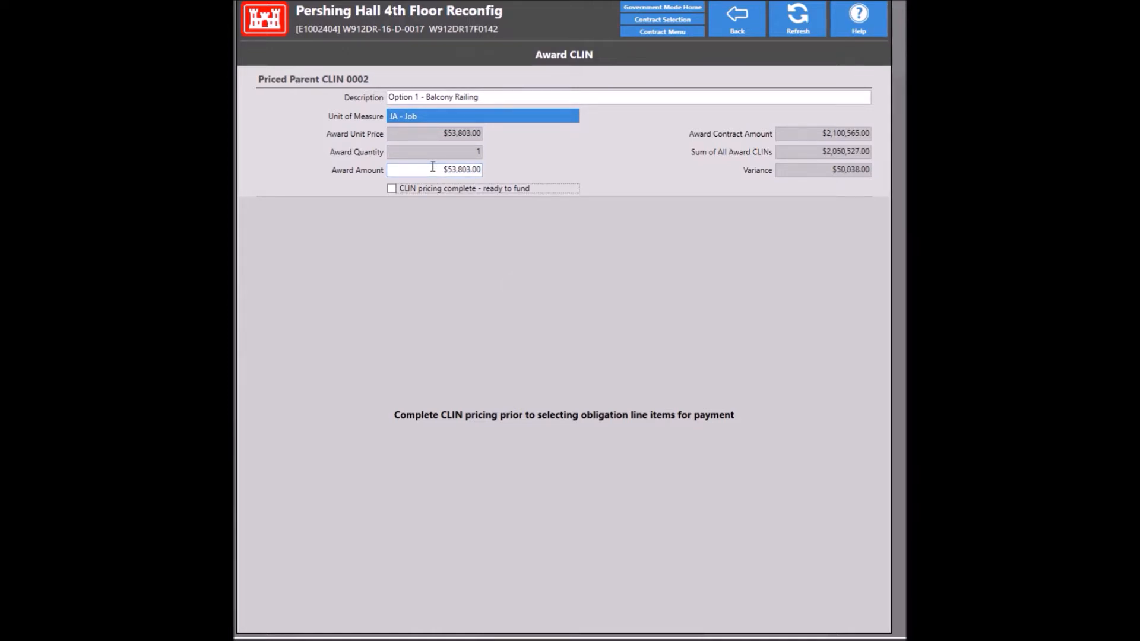
left_click(392, 188)
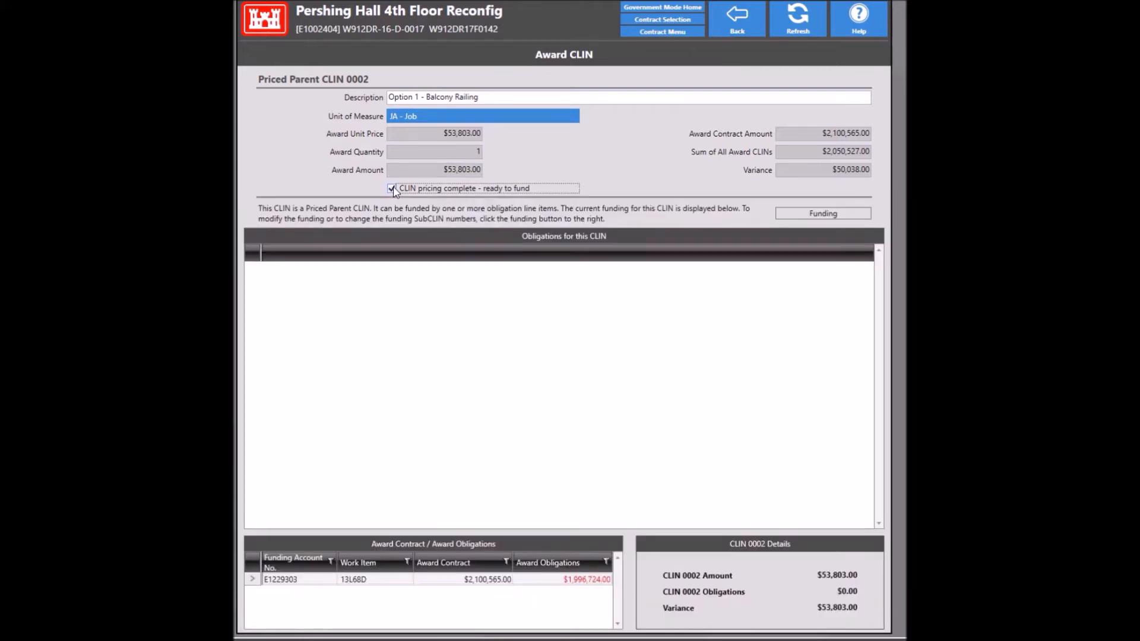
left_click(790, 216)
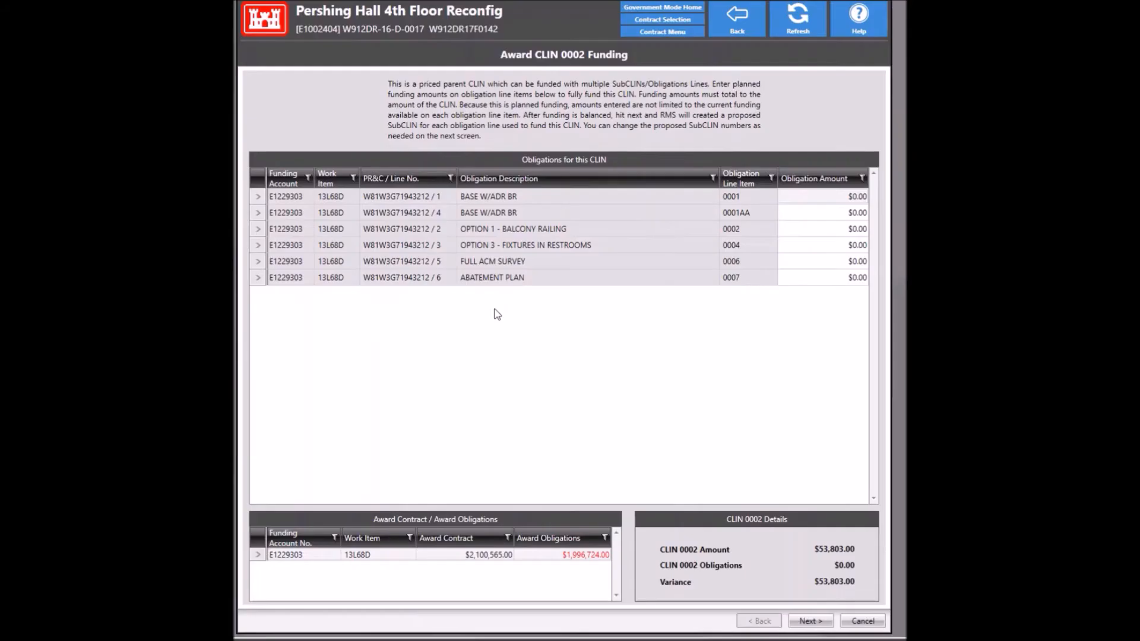
Step: Obligate $53,803.00 from line 0002 to CLIN 0002 as SubCLIN 000201, then return to the list
left_click(787, 236)
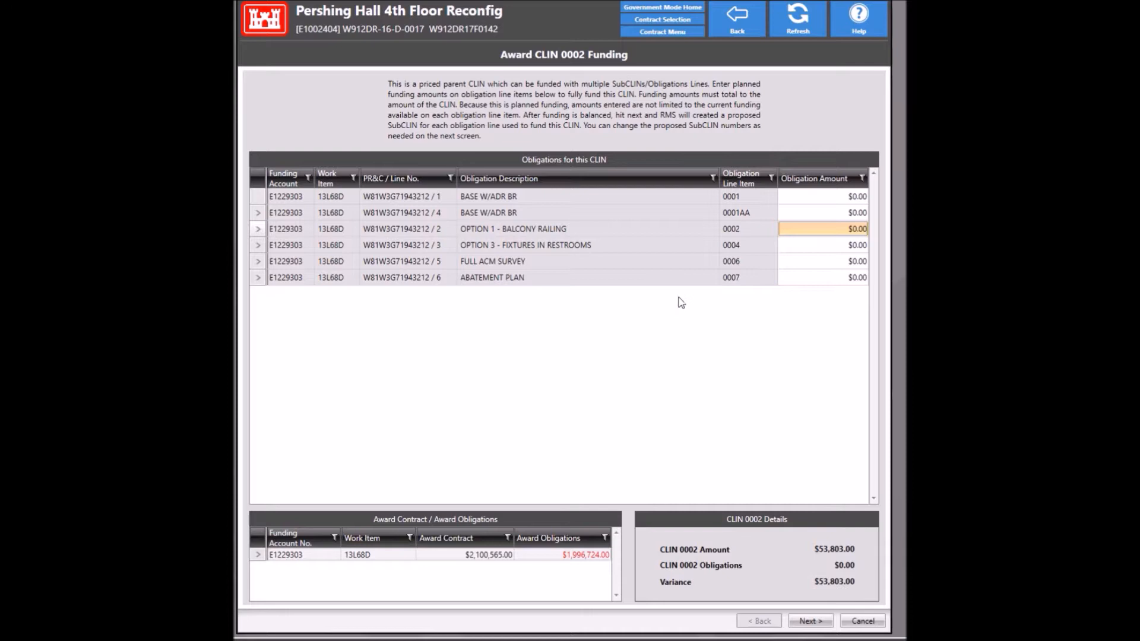
type("5")
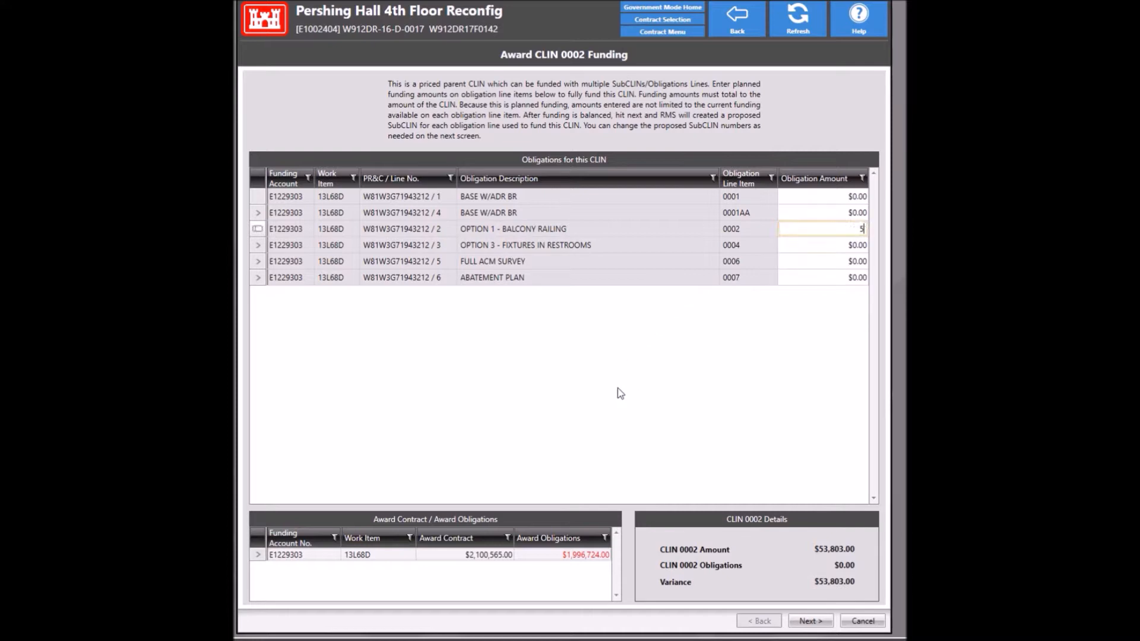
type("3803")
key("Tab")
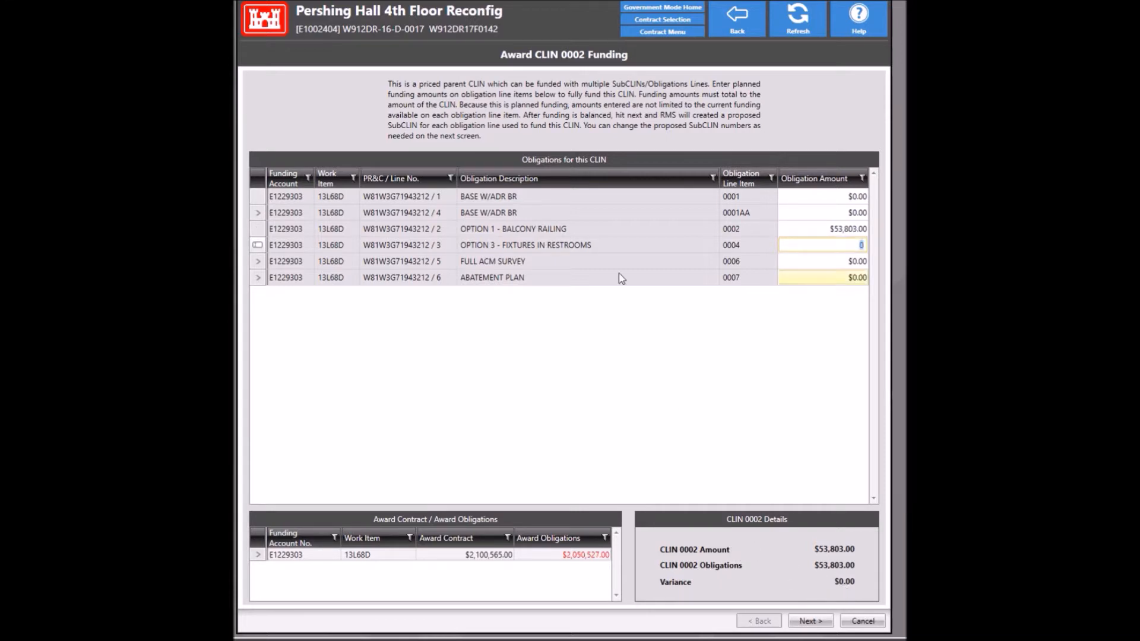
left_click(815, 621)
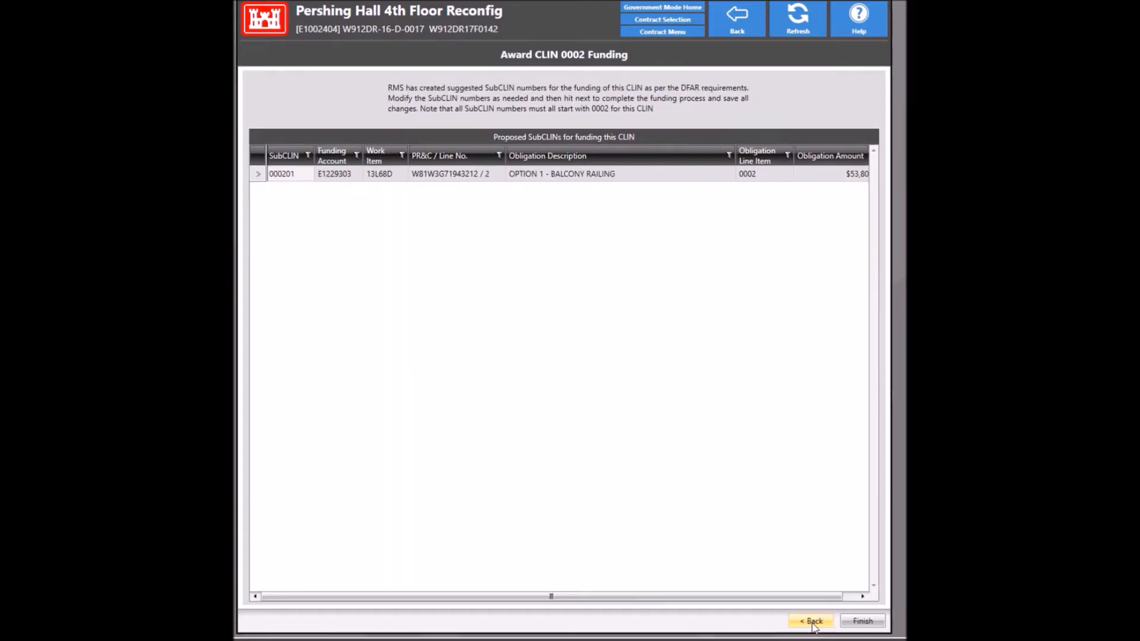
left_click(863, 621)
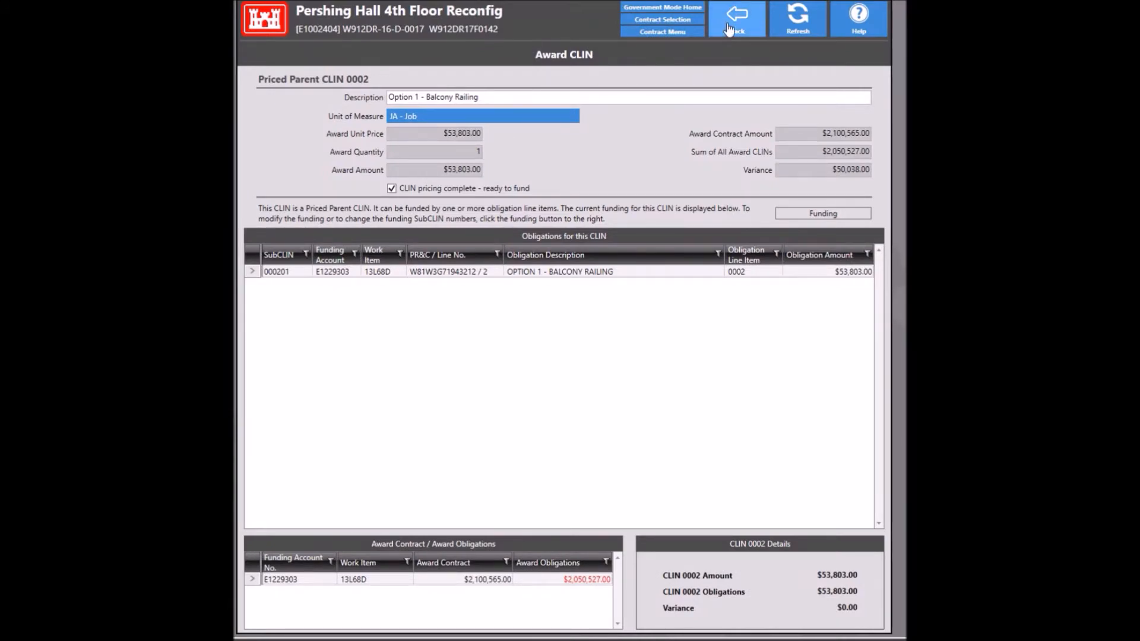
left_click(729, 29)
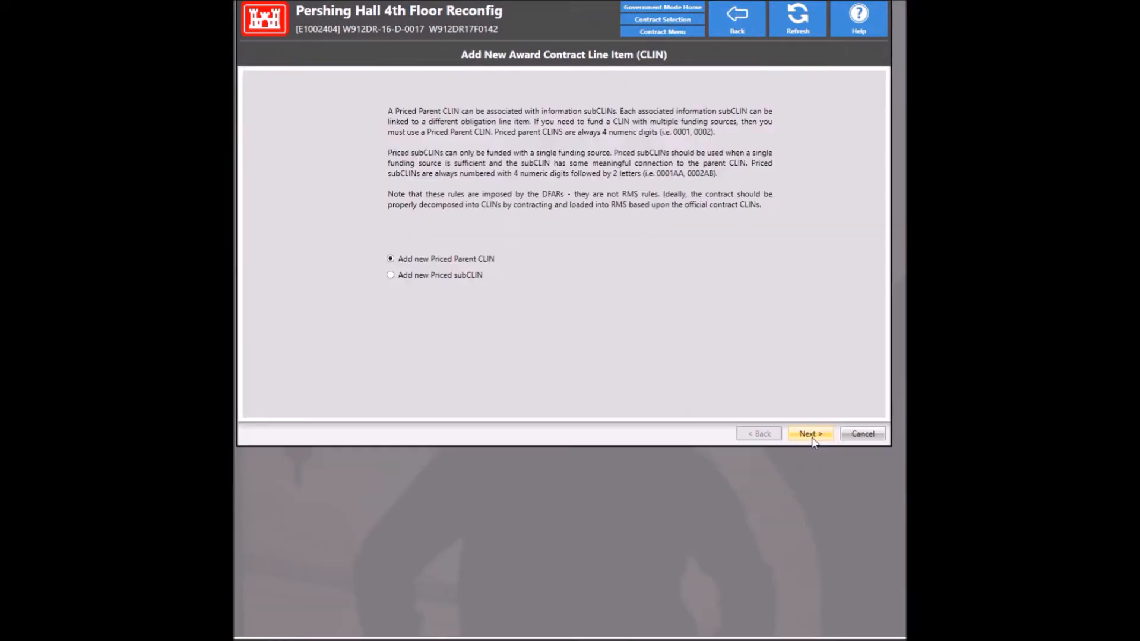
Step: Create CLIN 0004 as a new priced parent CLIN using the JA - Job unit
left_click(811, 435)
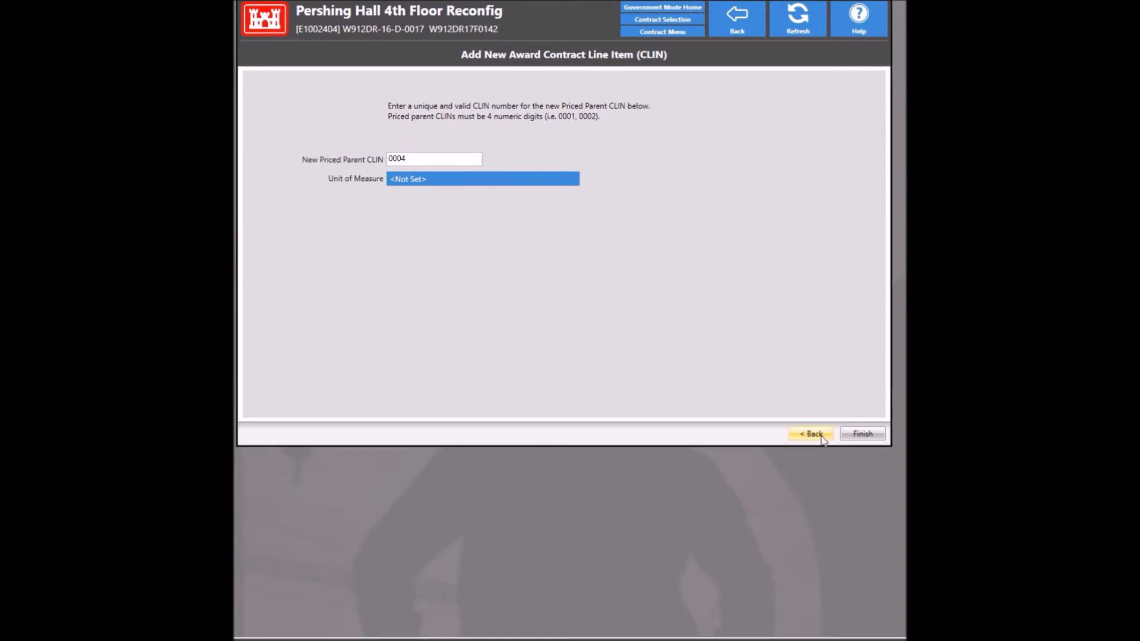
left_click(494, 181)
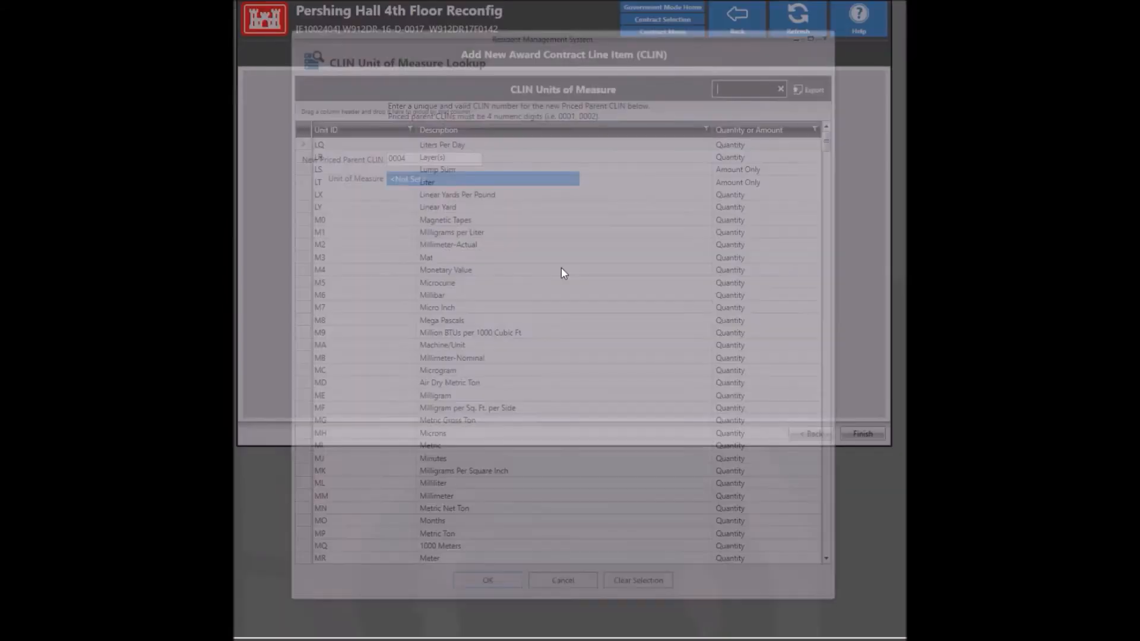
type("ja")
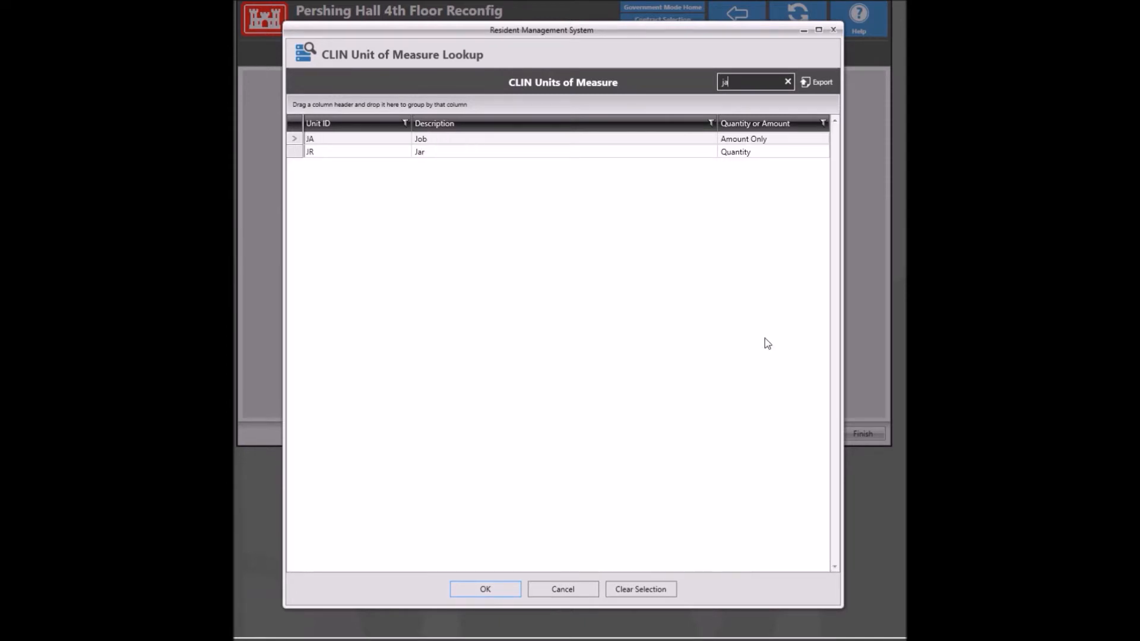
left_click(448, 144)
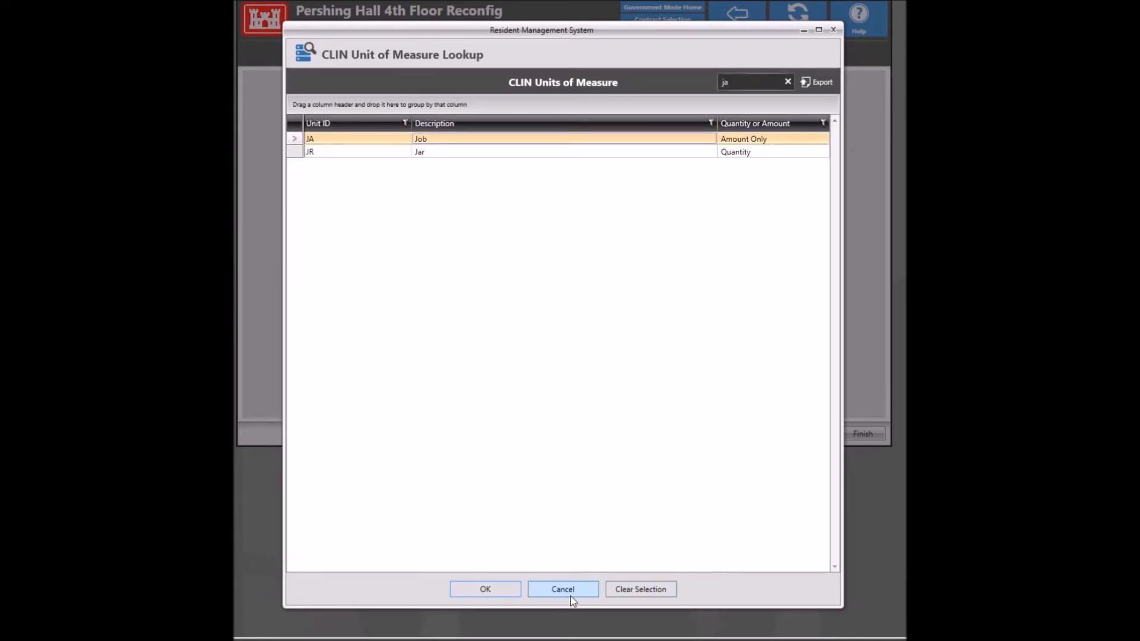
left_click(485, 589)
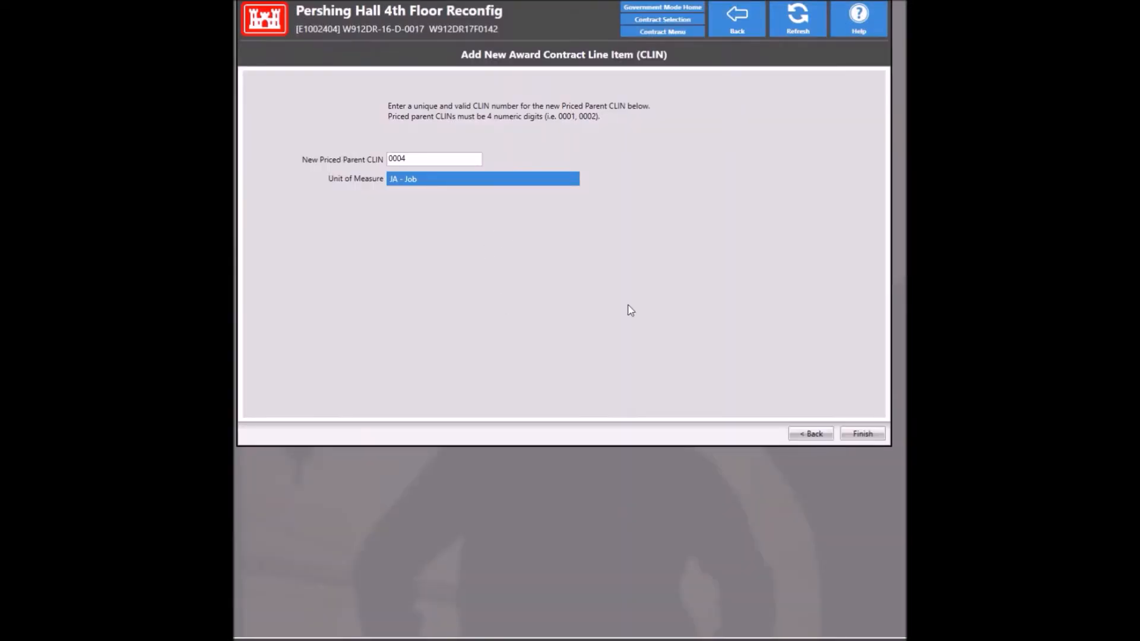
left_click(863, 434)
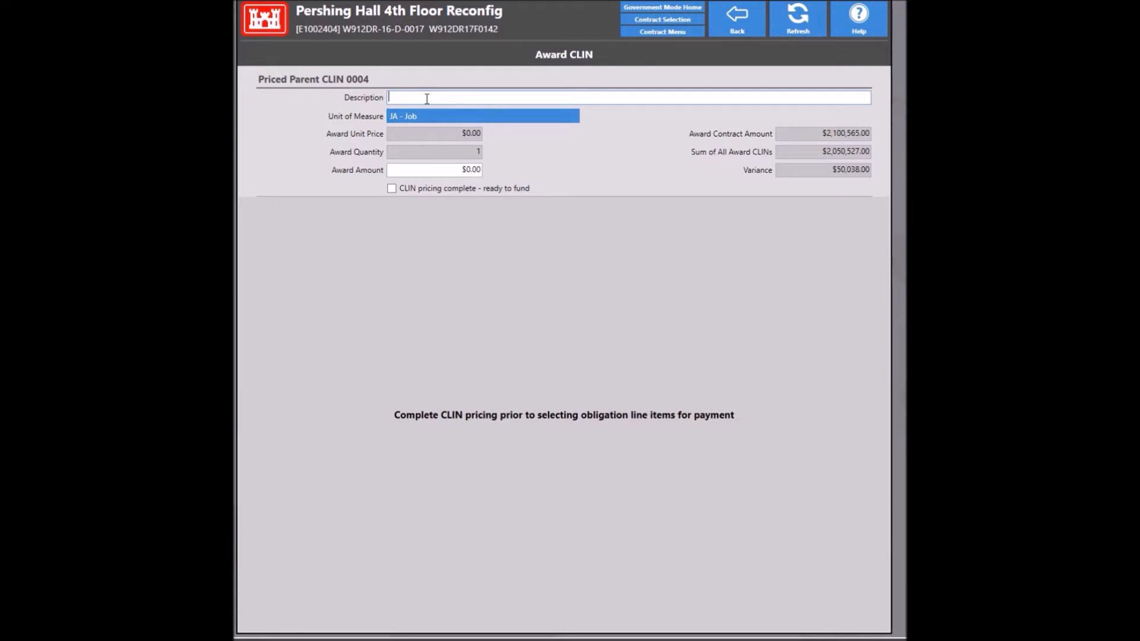
Step: Describe CLIN 0004 as 'Exercised Option 3- Fixtures in Restrooms' with a $50,038.00 award amount
type("Exercised Option 3- Fixtures in Restrooms")
left_click(399, 170)
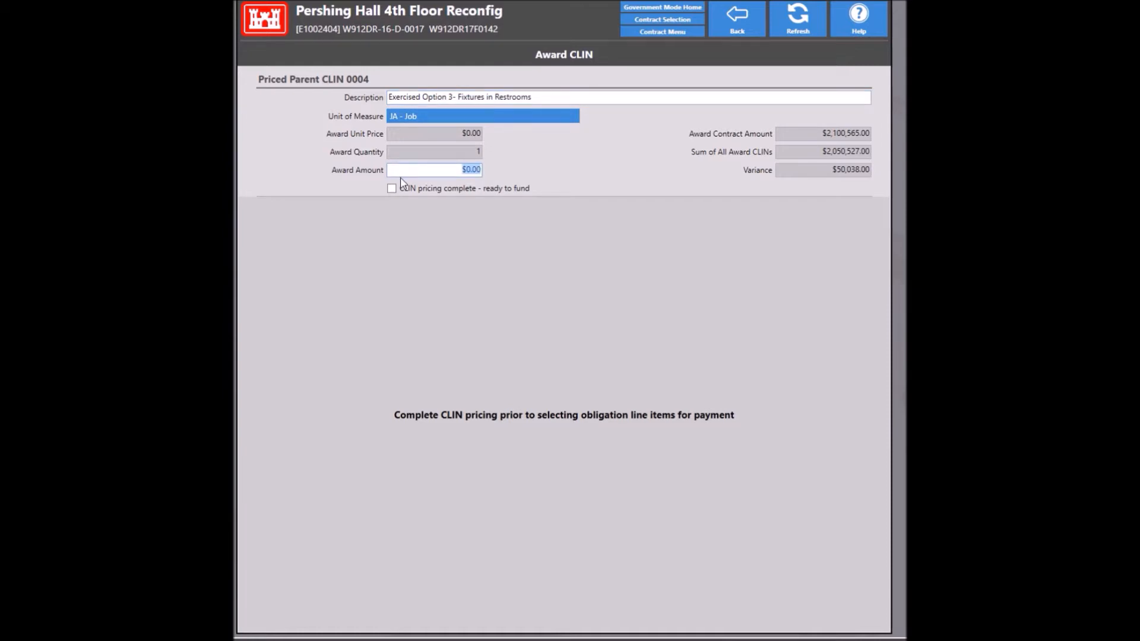
type("50038")
key("Tab")
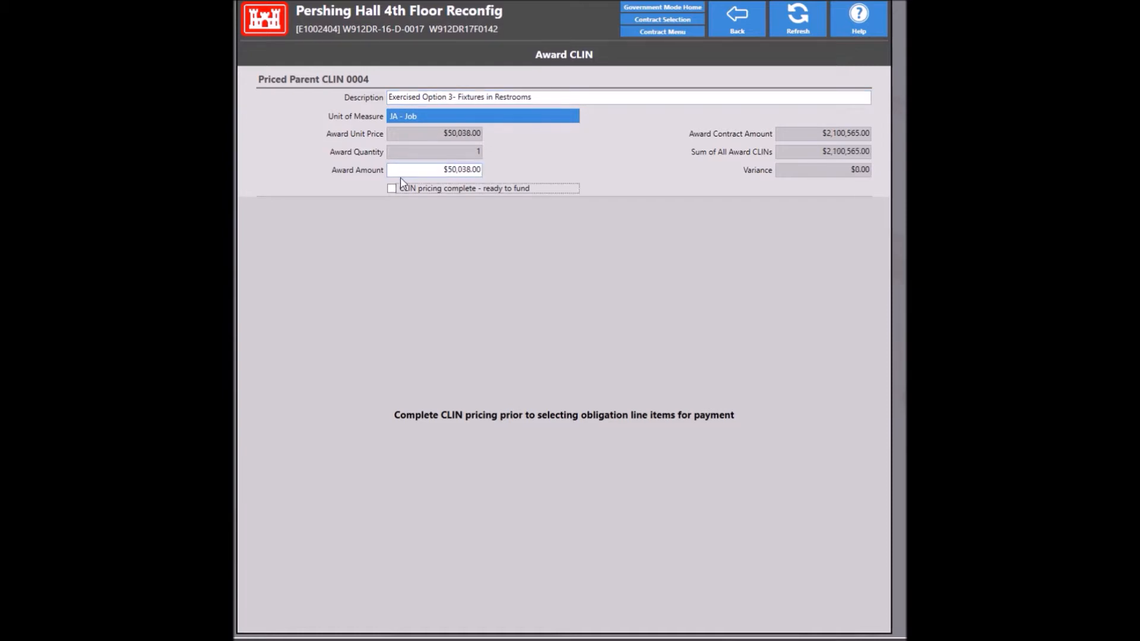
Step: Mark CLIN 0004 pricing complete and obligate $50,038.00 from line 0004 as SubCLIN 000401
left_click(404, 188)
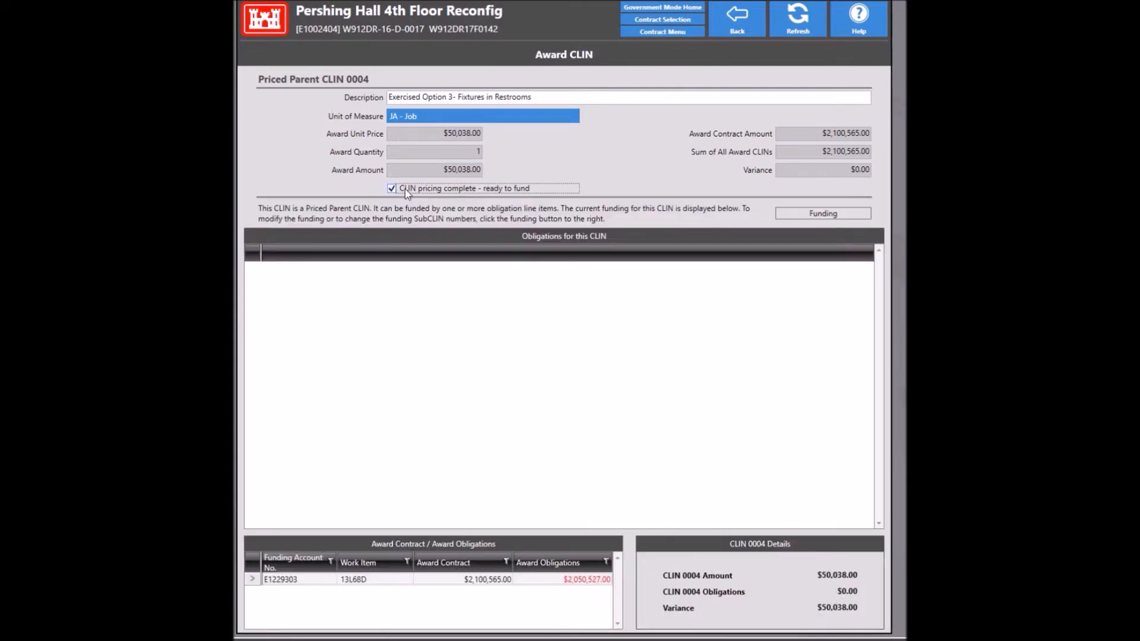
left_click(807, 215)
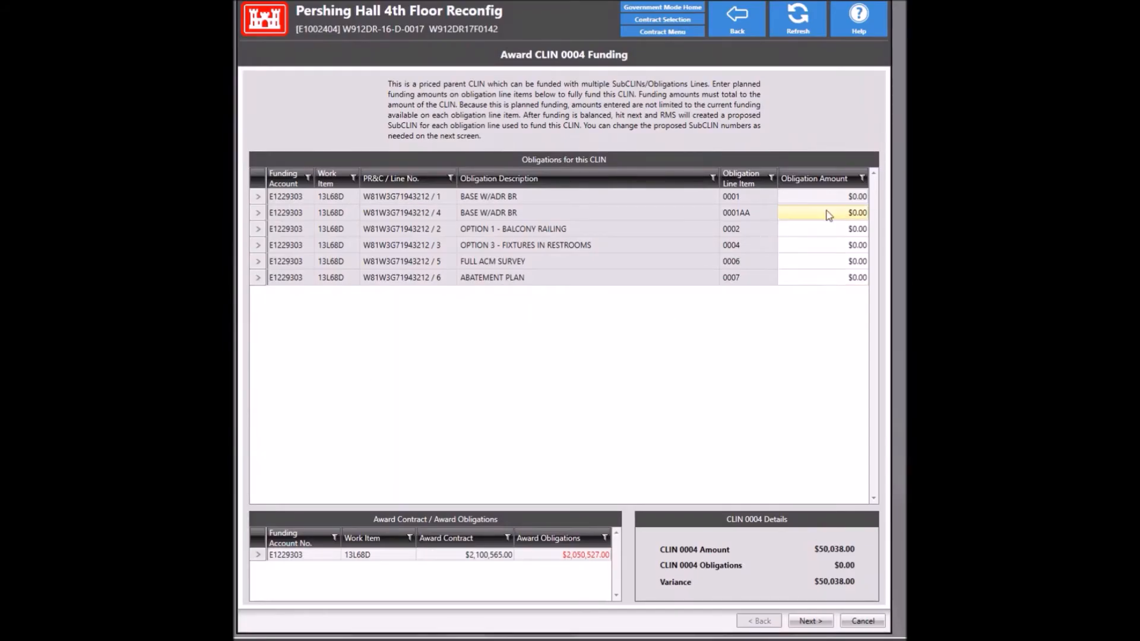
left_click(802, 252)
left_click(801, 247)
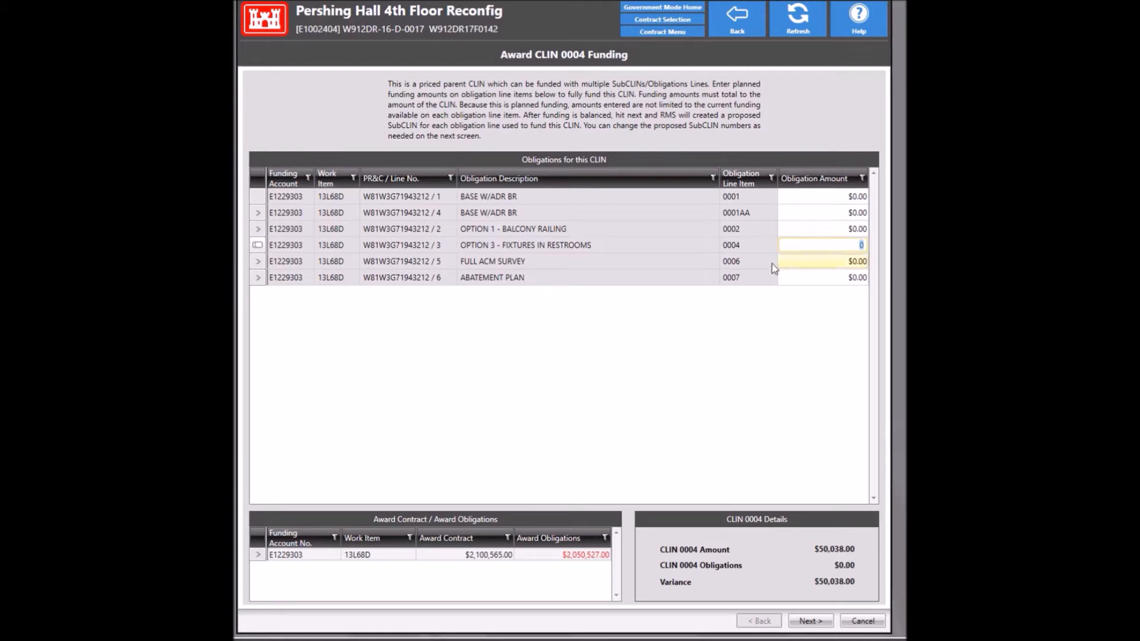
type("50038")
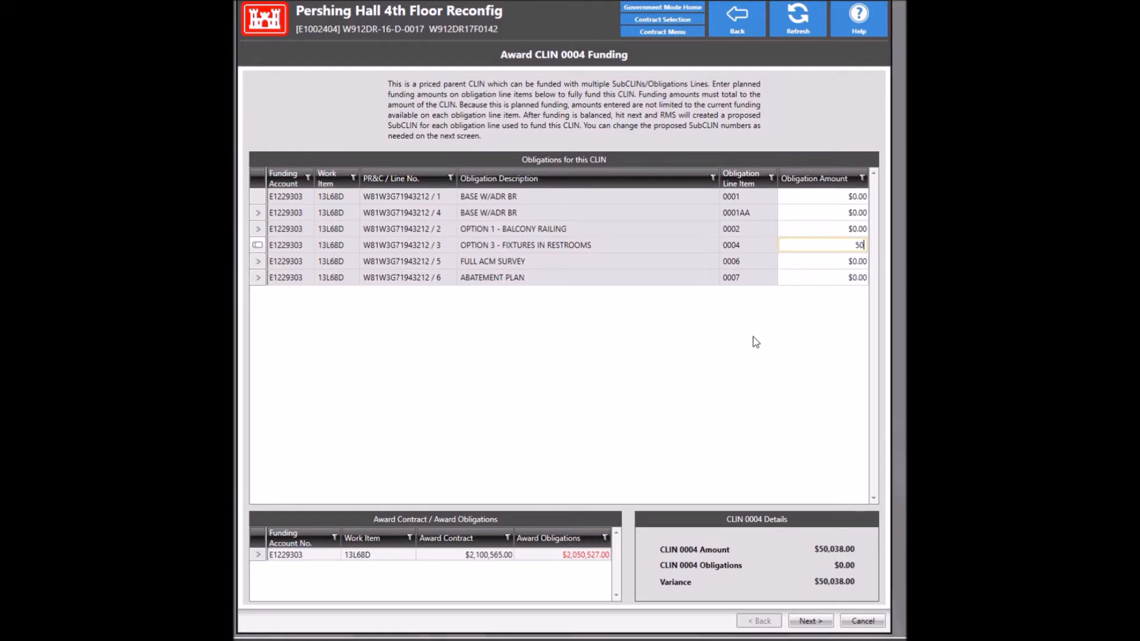
key("Tab")
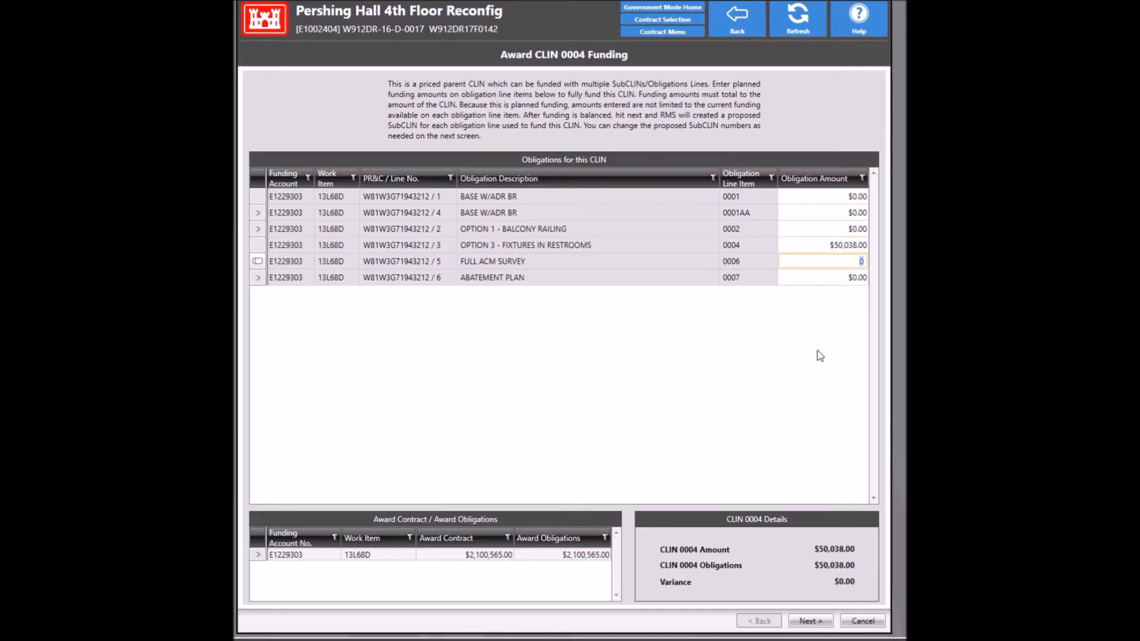
left_click(813, 623)
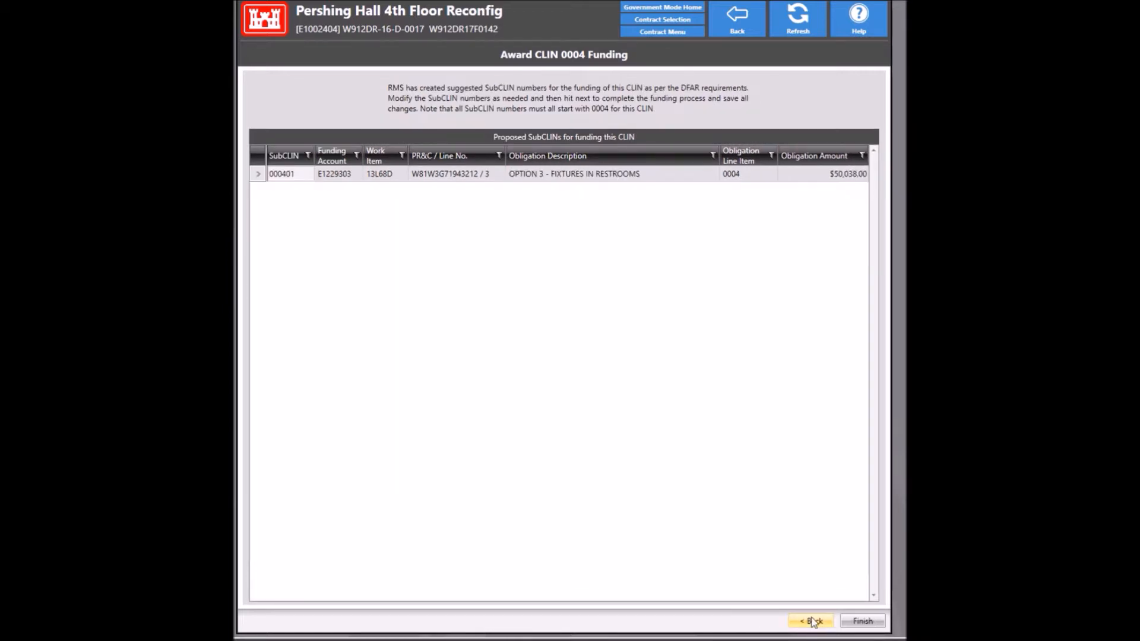
left_click(862, 621)
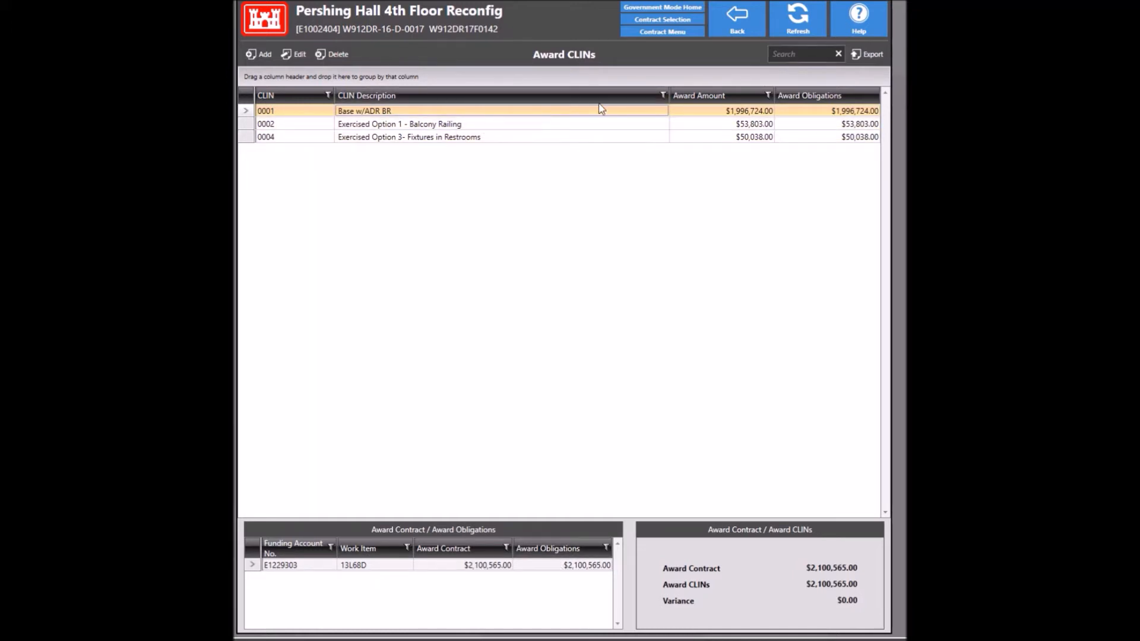
Step: Go back from Award CLINs to the Pershing Hall 4th Floor Reconfig contract menu
left_click(723, 22)
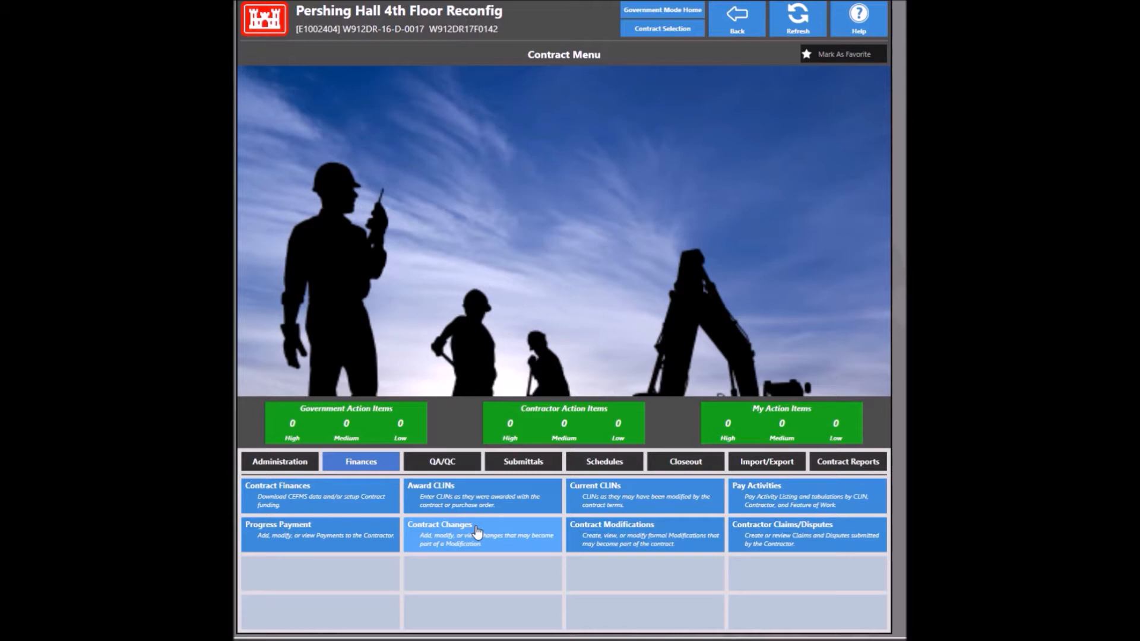
Step: Add single-part change request 01, replacing AA001, with reason code 7 - Differing Site Conditions
left_click(477, 531)
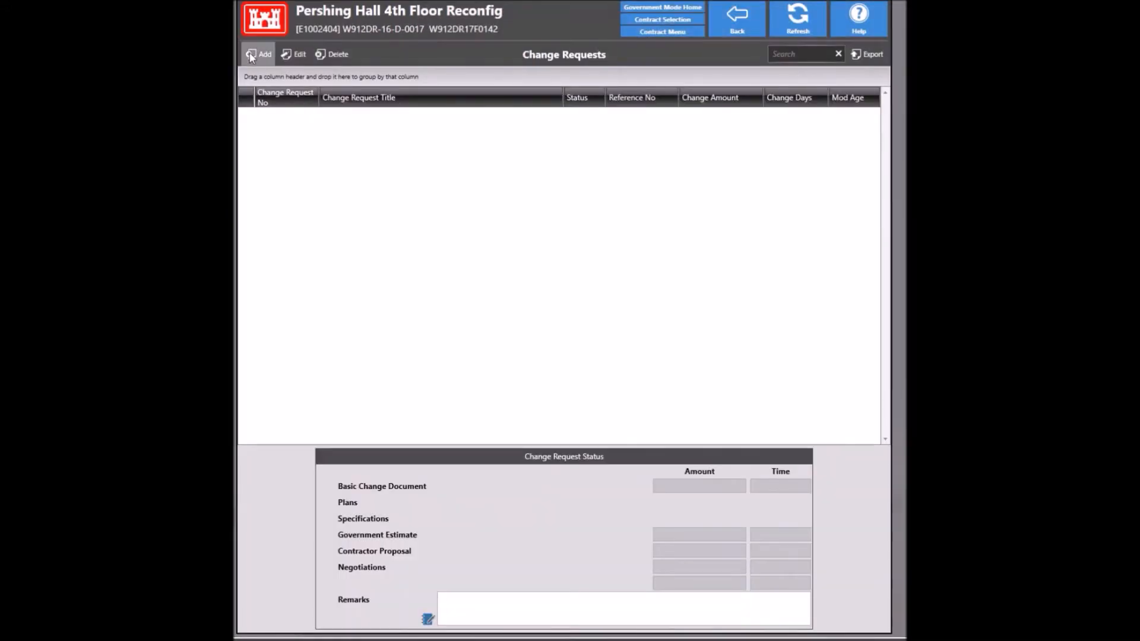
left_click(252, 55)
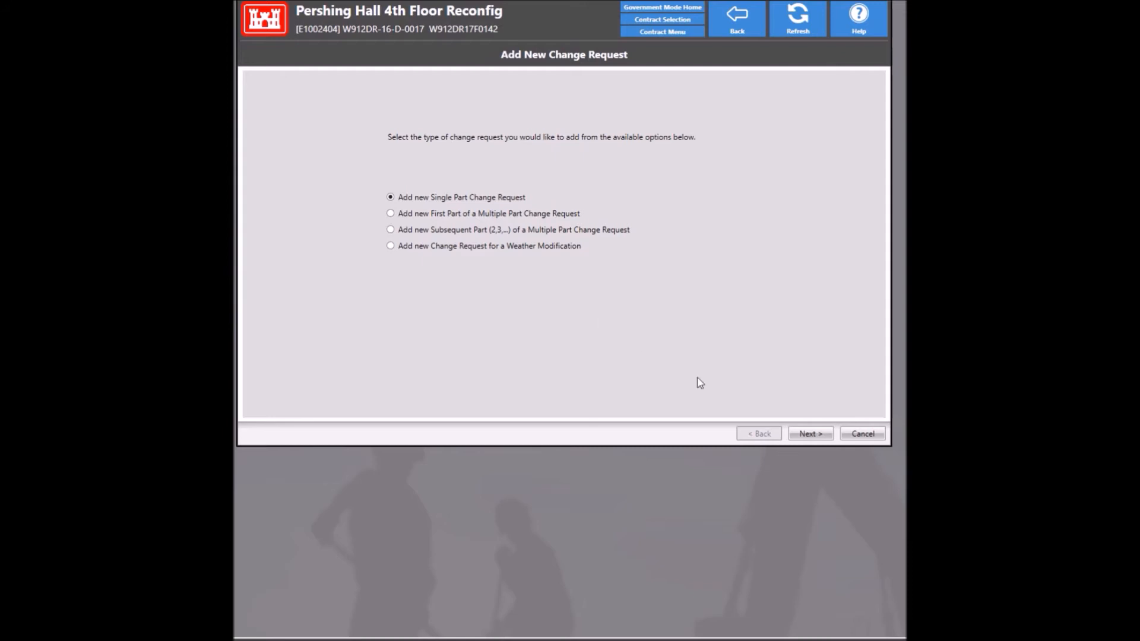
left_click(824, 435)
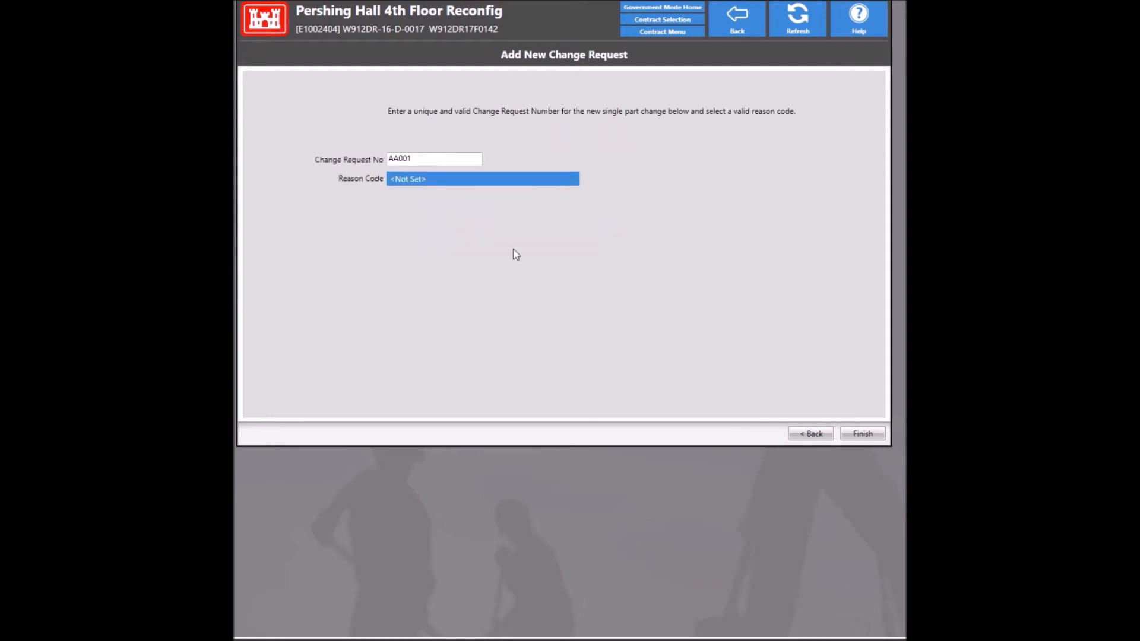
double_click(419, 158)
type("01")
left_click(483, 178)
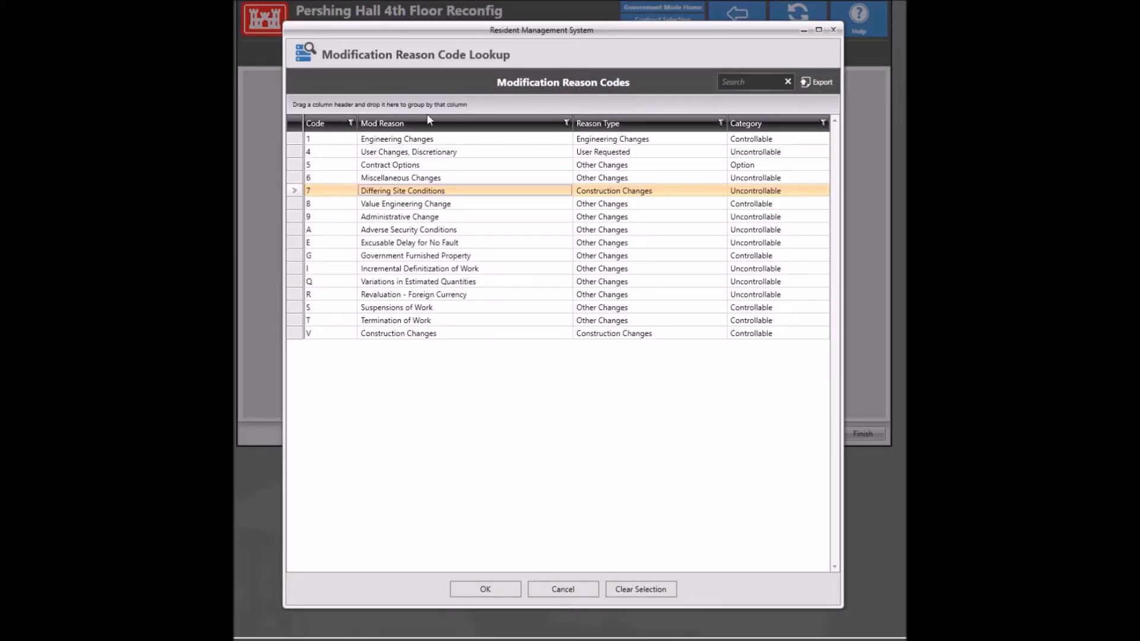
double_click(425, 191)
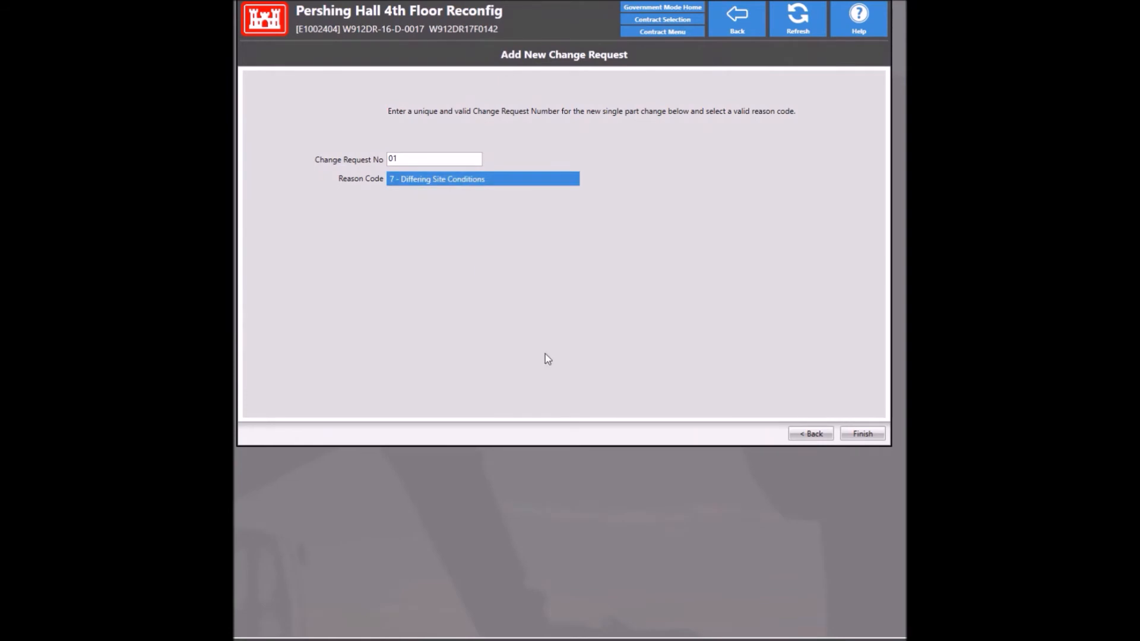
left_click(860, 434)
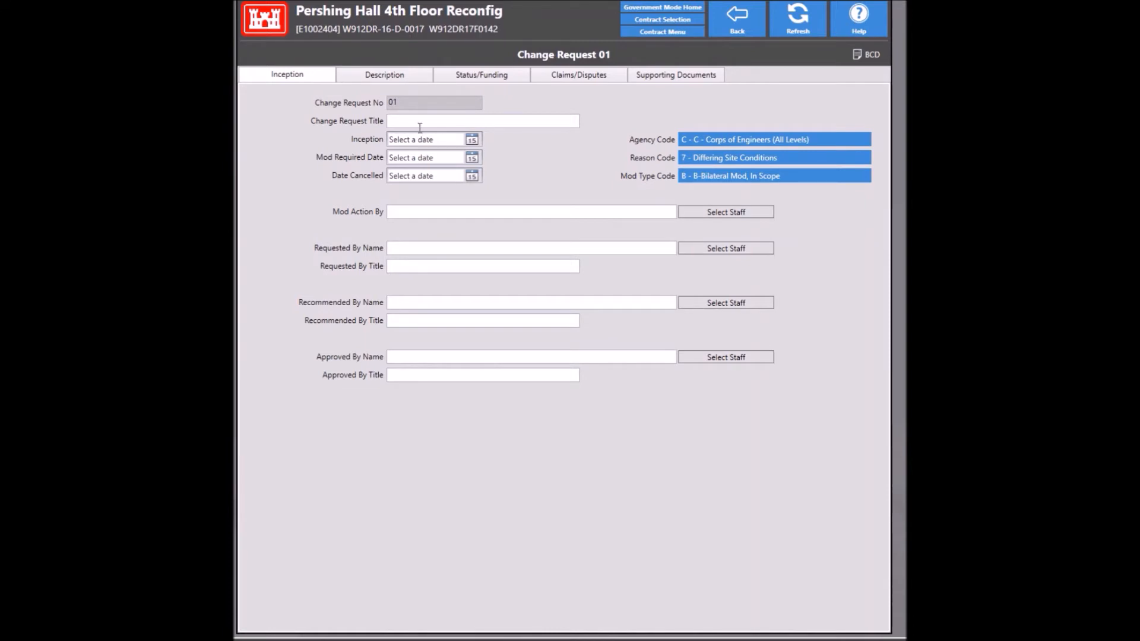
Step: Enter 'Full ACM Survey' as the request title and add BCD description item 1 titled 'Full ACM Survey'
left_click(409, 121)
type("Full ACM Survey")
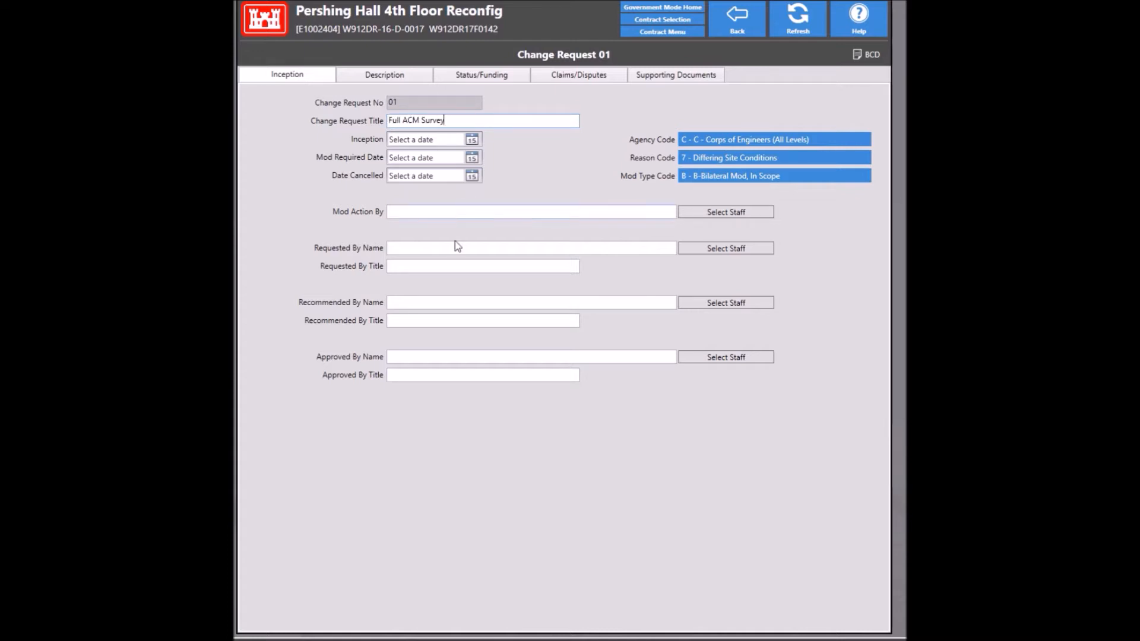
left_click(378, 74)
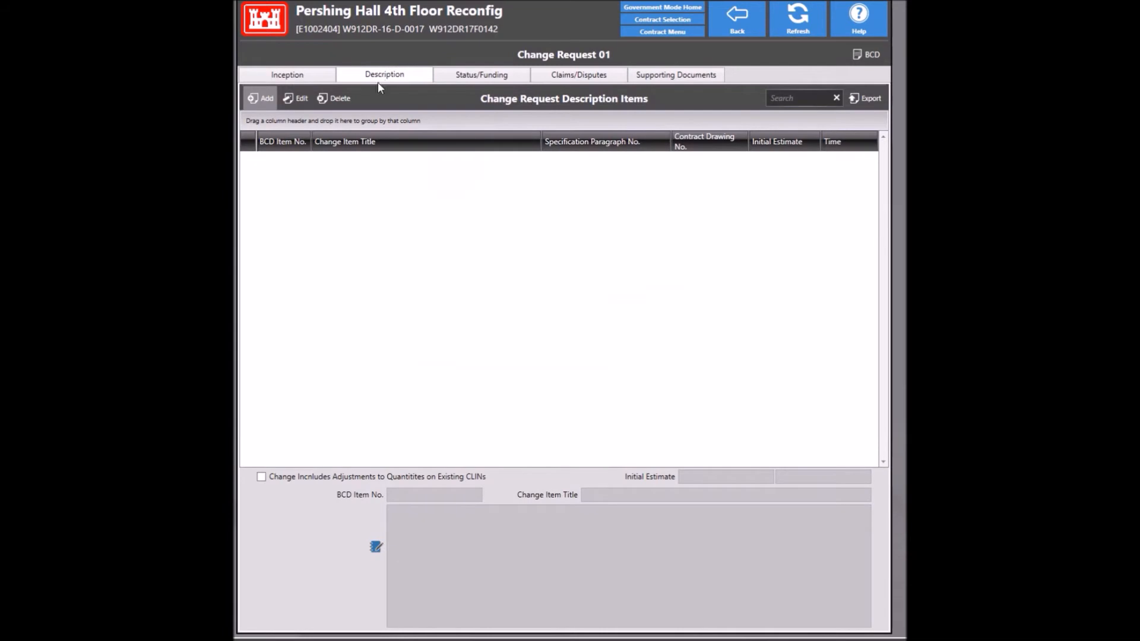
left_click(261, 96)
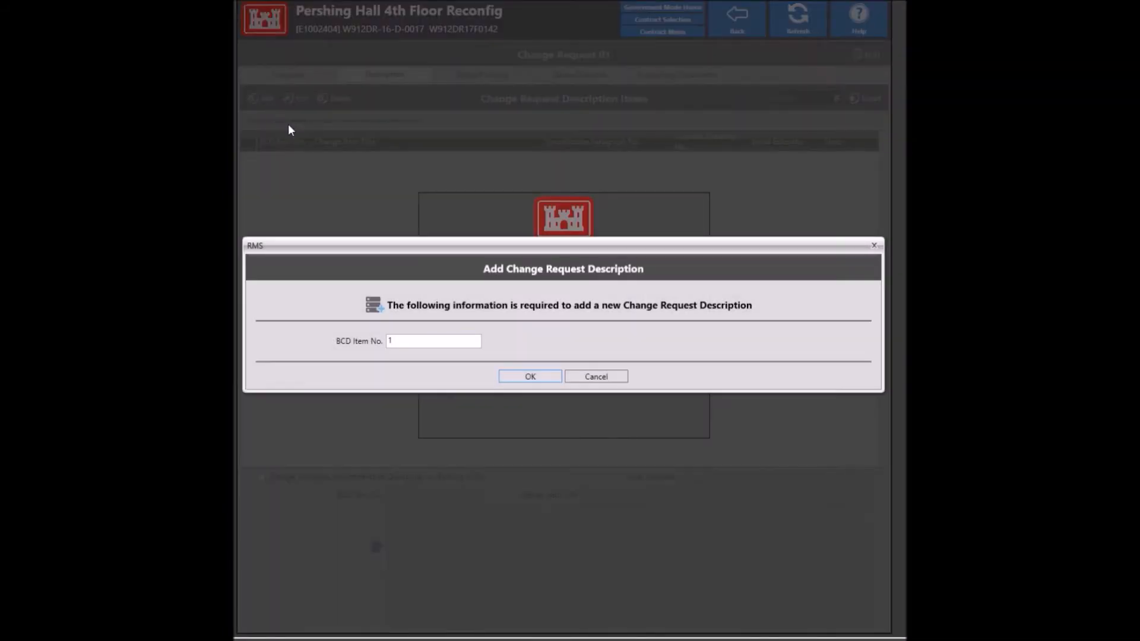
left_click(530, 377)
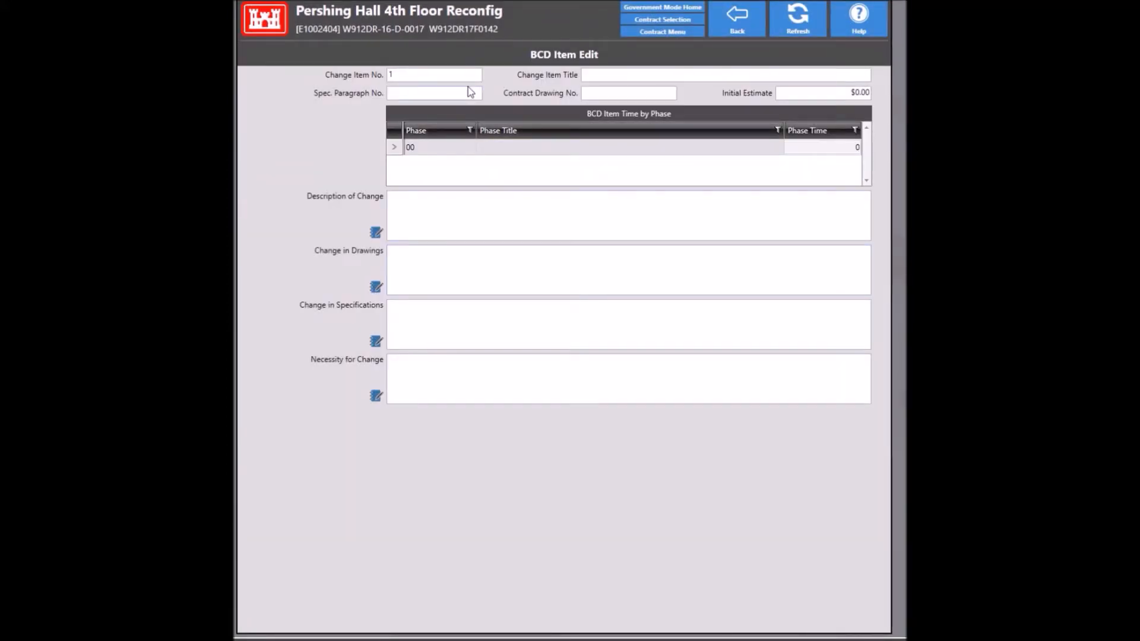
left_click(597, 72)
type("Full ACM Survey")
left_click(712, 17)
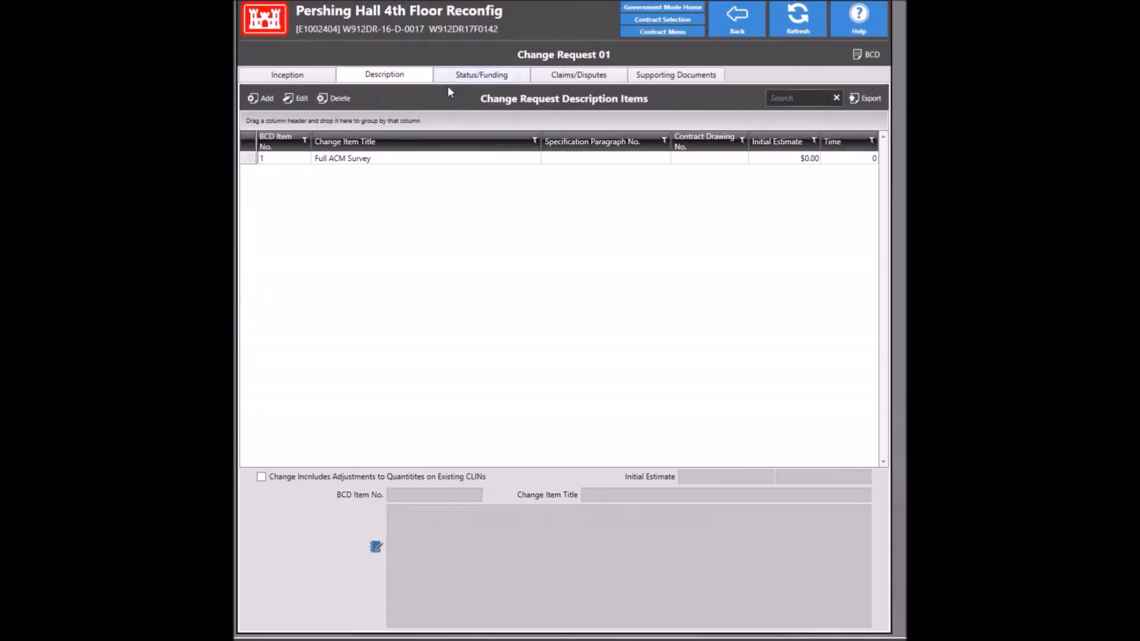
Step: Mark BCD and proposal not required, and fund $7,880.00 from the Other amount source to account E1229303
left_click(482, 76)
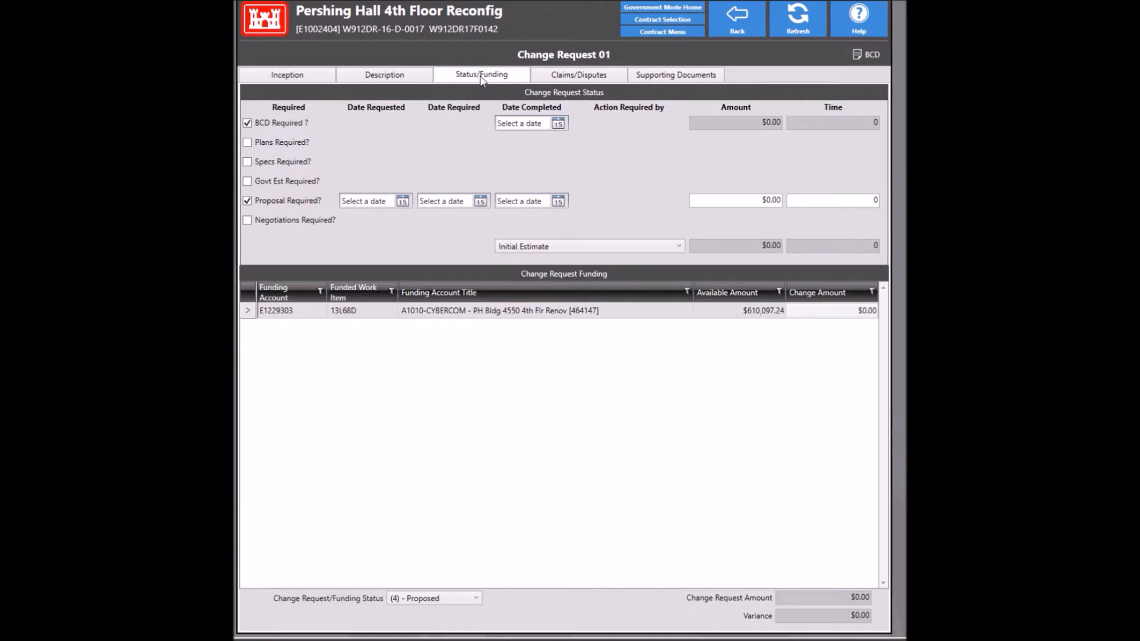
left_click(248, 124)
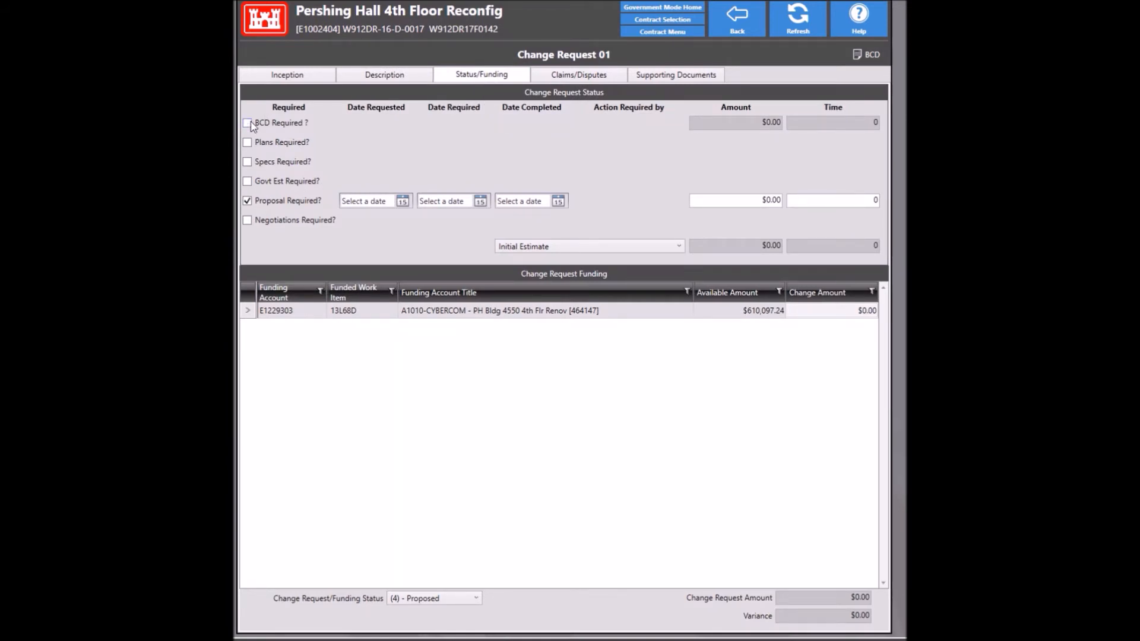
left_click(250, 202)
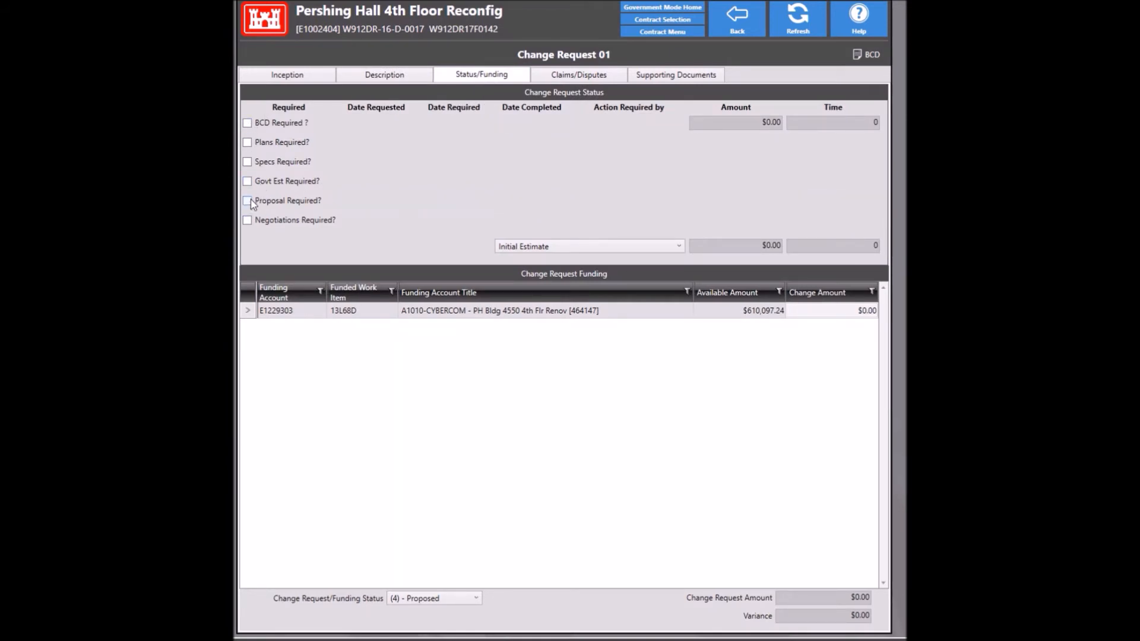
left_click(666, 252)
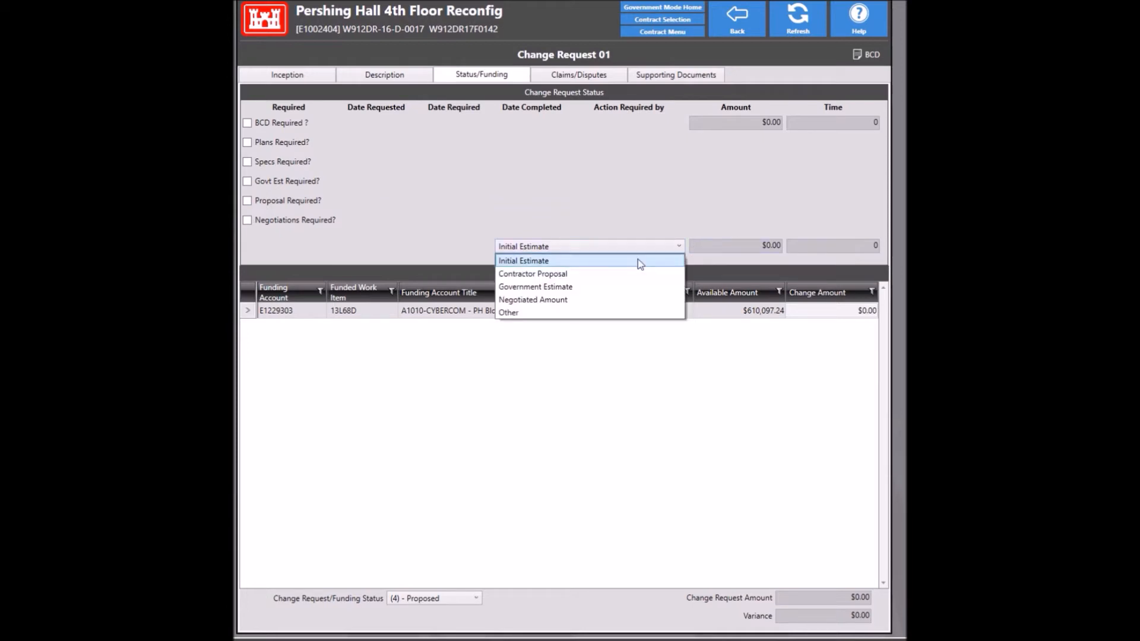
left_click(606, 312)
left_click(740, 245)
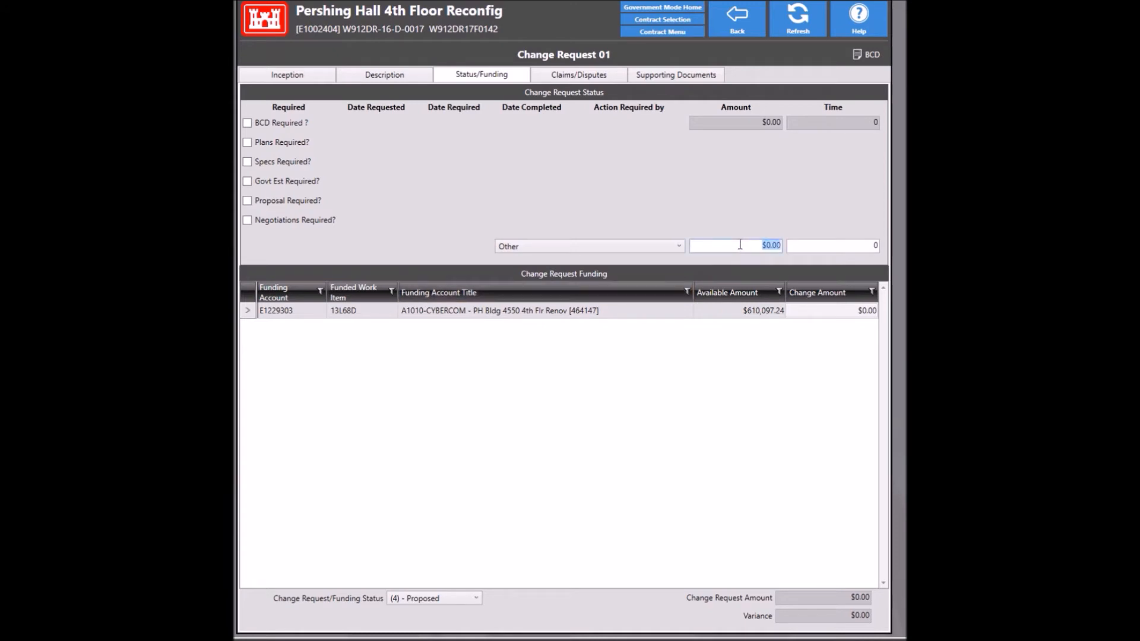
type("7,880")
key("Tab")
key("Tab")
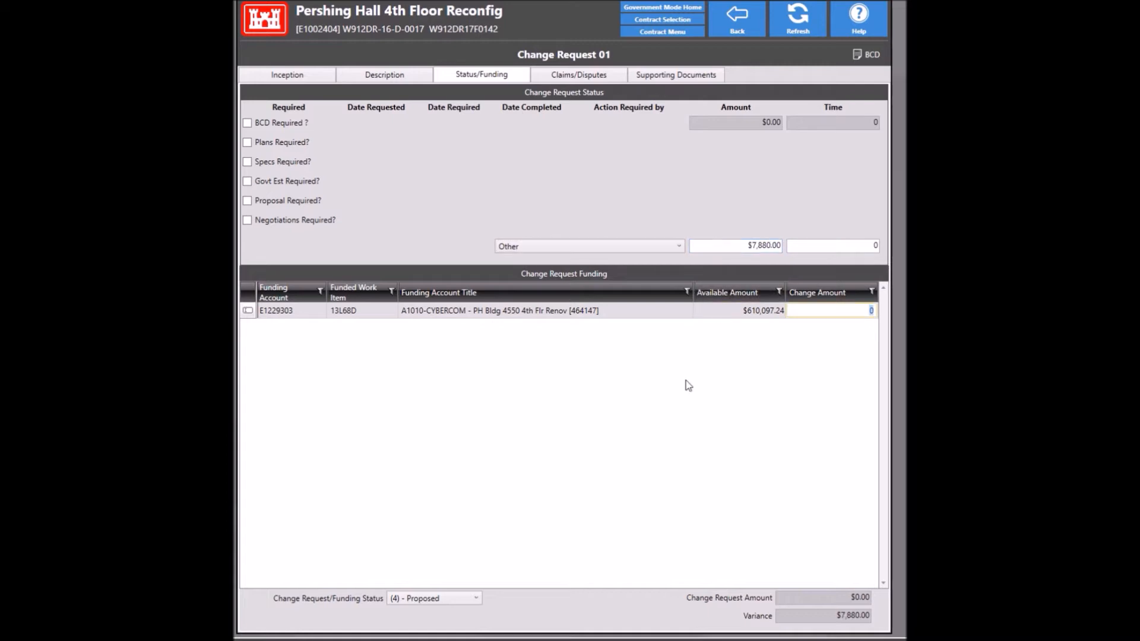
type("7880")
key("Return")
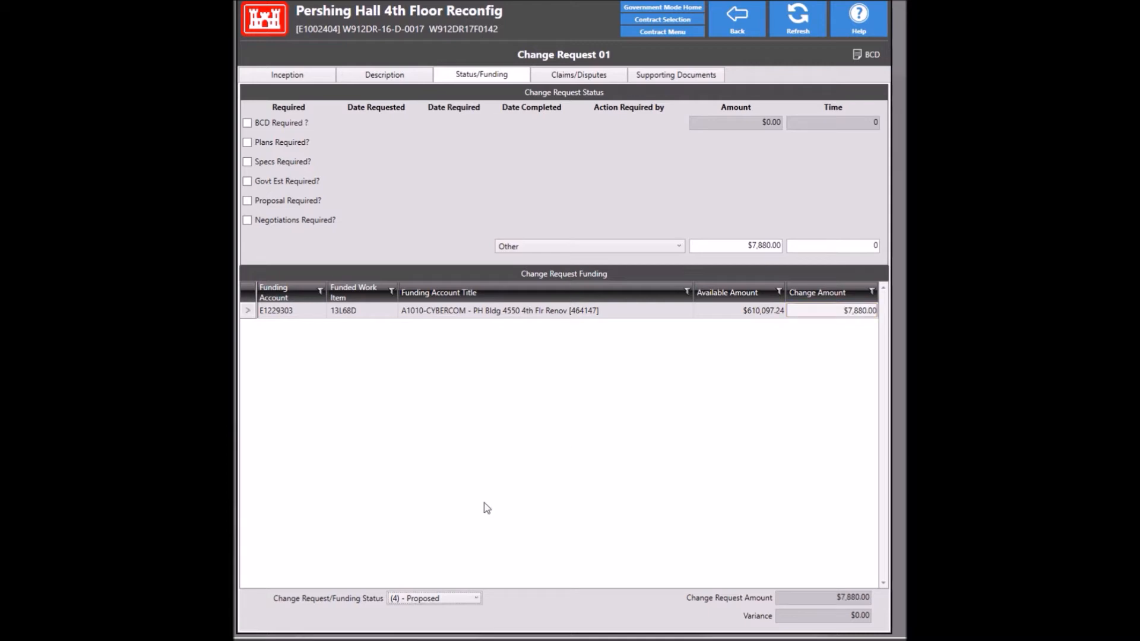
Step: Set the change request status to (5) - Approved, review the remaining tabs, and return to the list
left_click(452, 599)
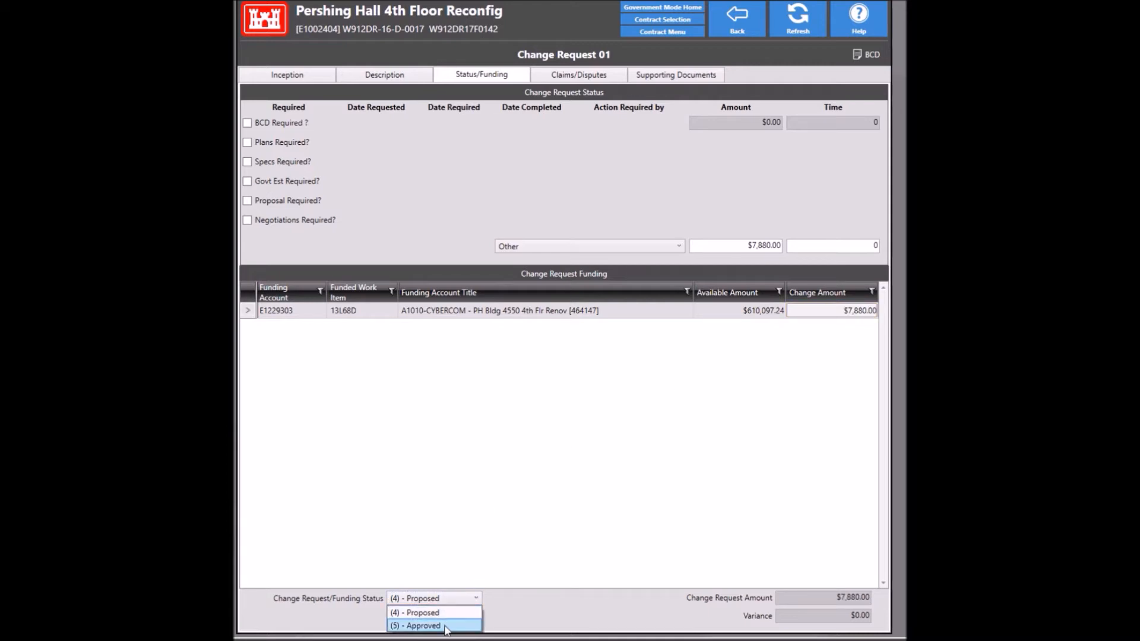
left_click(445, 625)
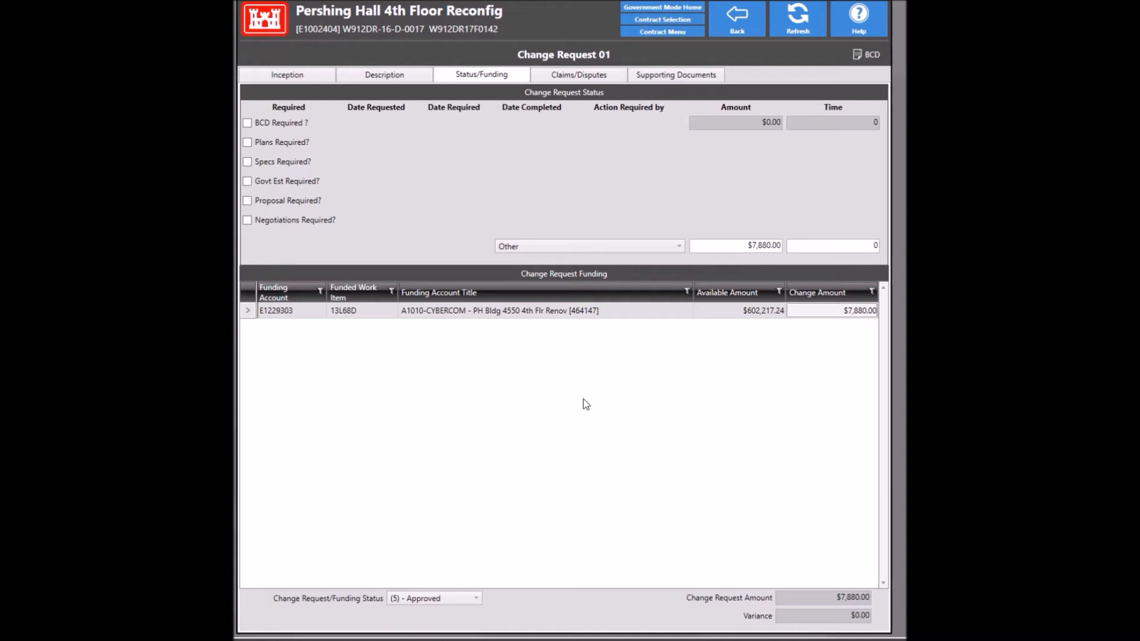
left_click(565, 76)
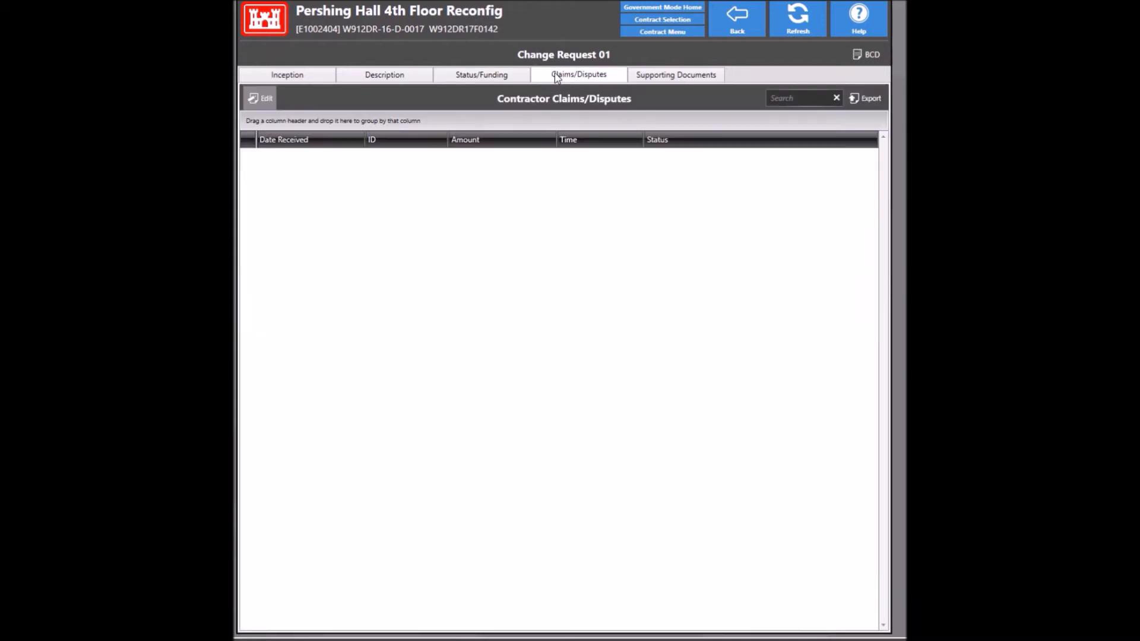
left_click(638, 81)
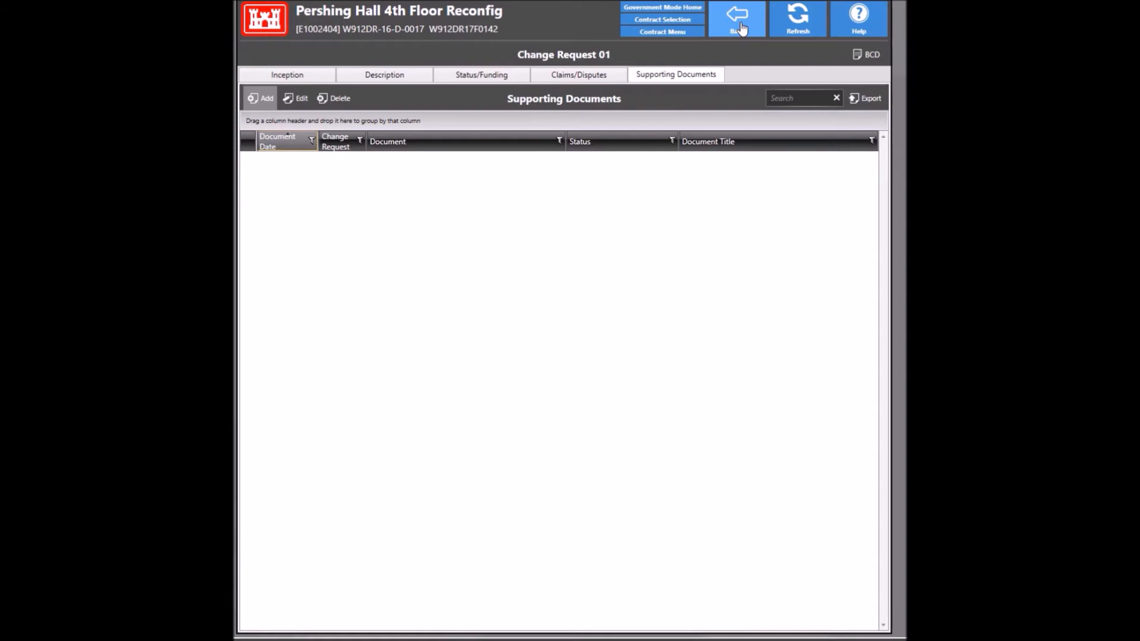
left_click(741, 28)
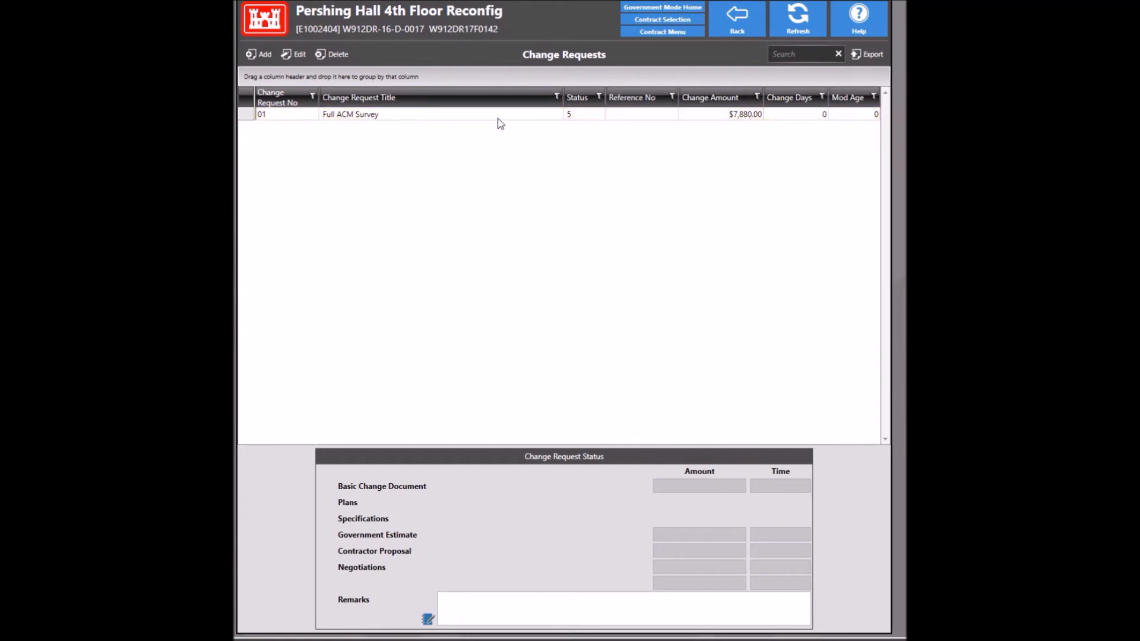
Step: In Contract Modifications, replace the rejected reference number 01 with R00001 for a new modification
left_click(752, 21)
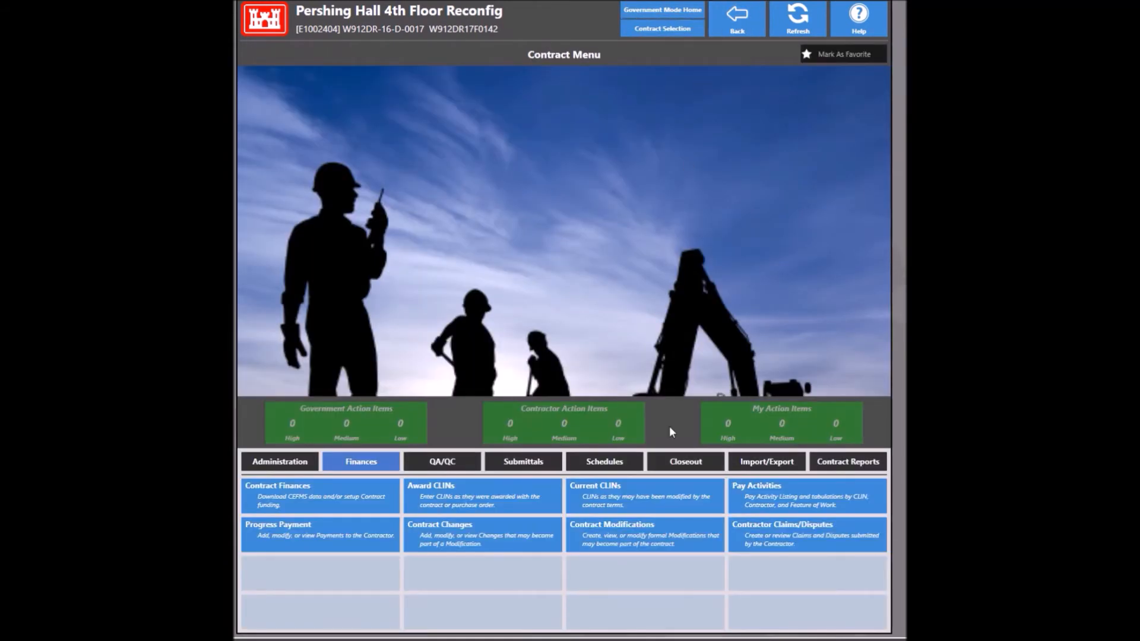
left_click(630, 541)
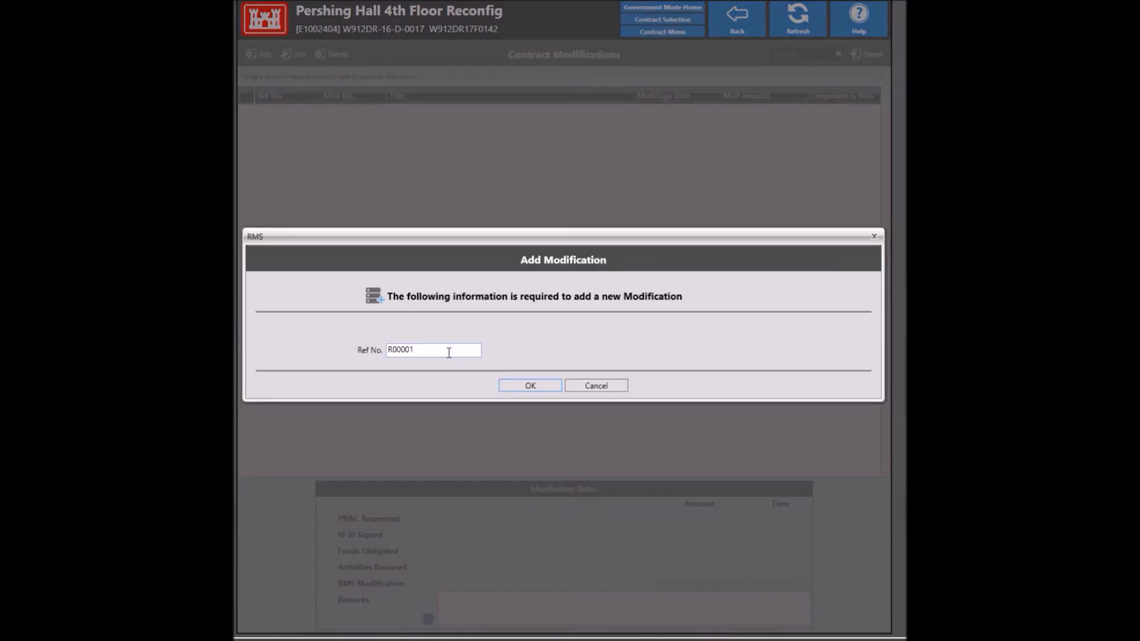
left_click_drag(444, 349, 317, 300)
type("01")
left_click(517, 385)
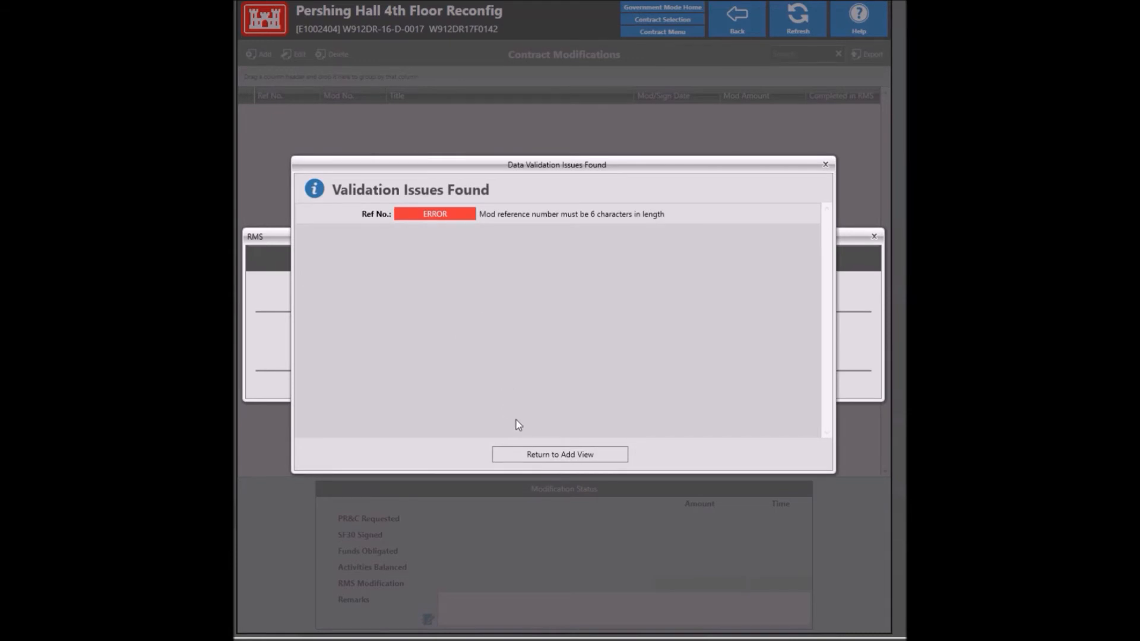
left_click(537, 456)
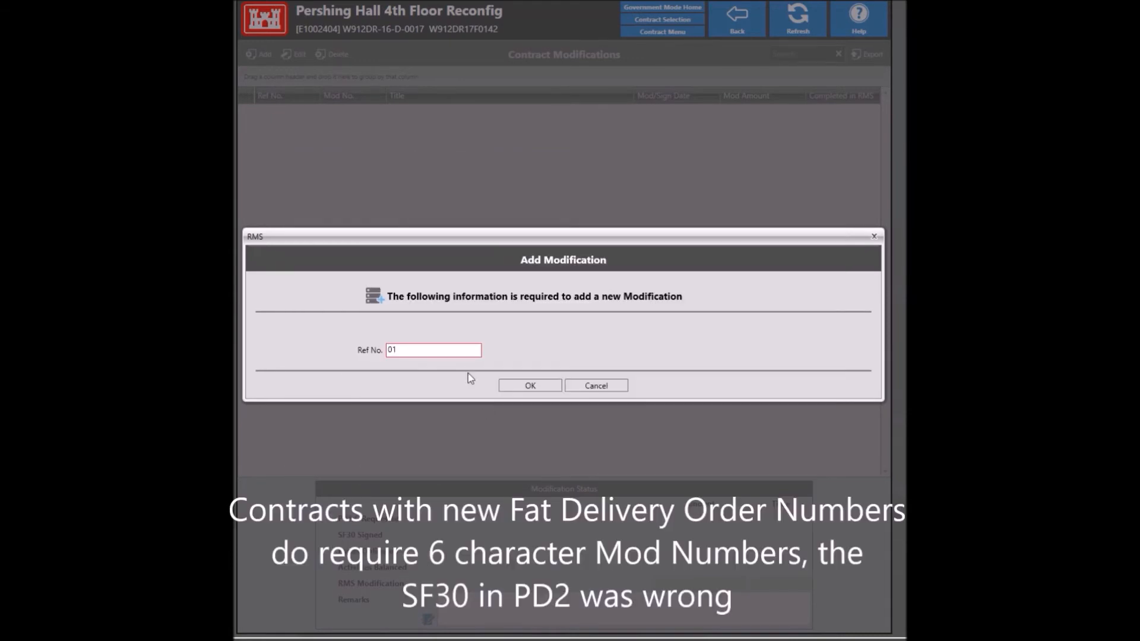
double_click(438, 349)
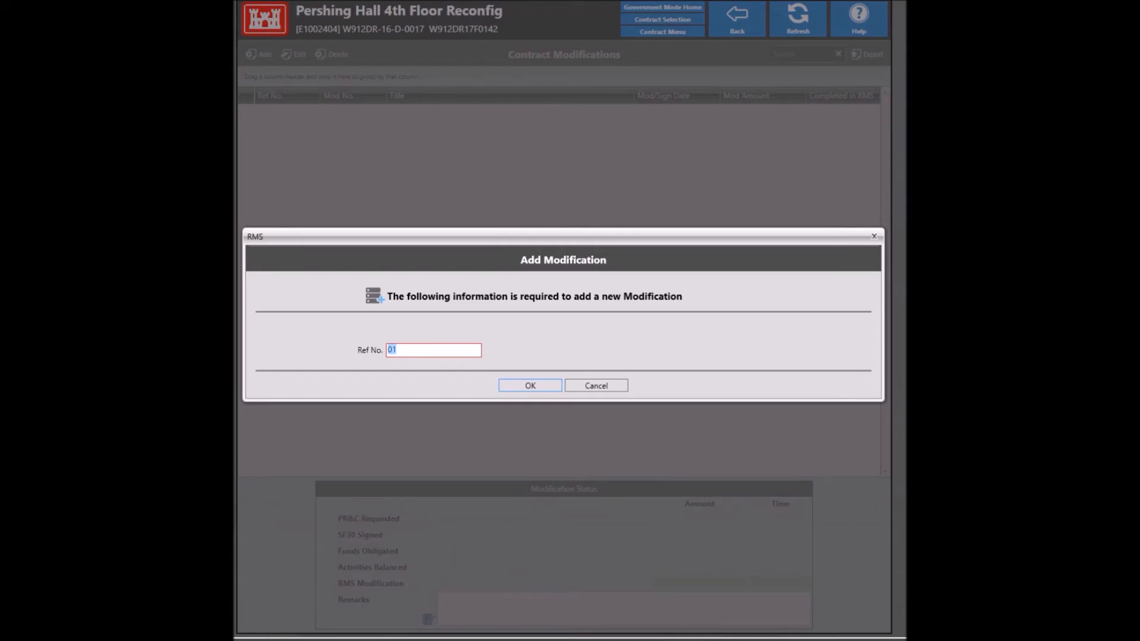
type("R00001")
Step: Confirm modification R00001 and include change request 01 Full ACM Survey, totalling $7,880.00
left_click(536, 389)
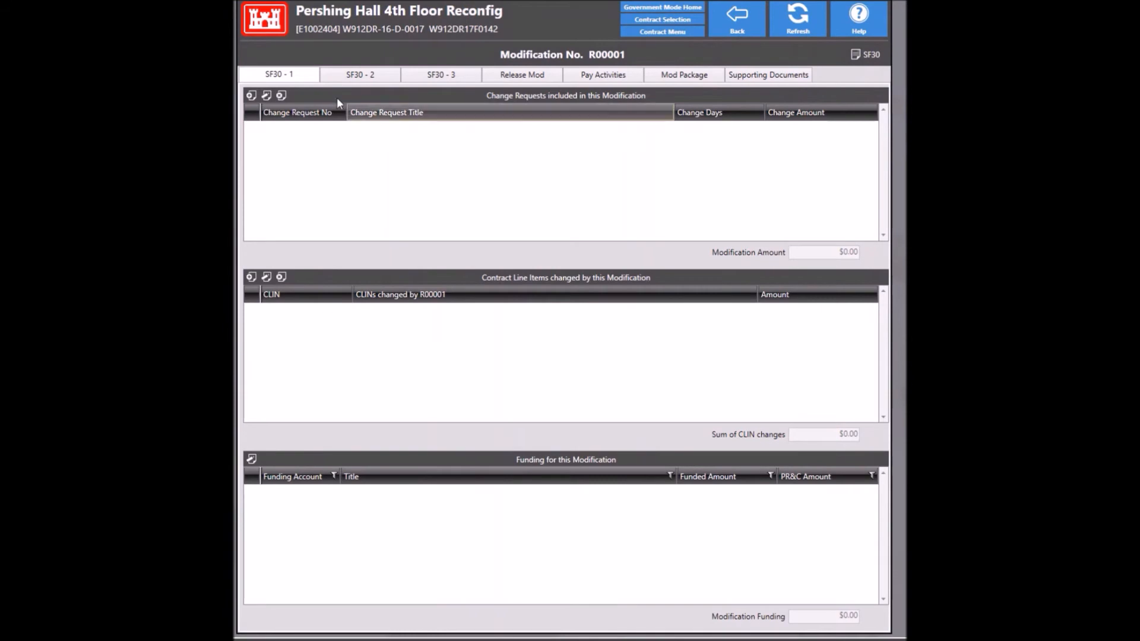
left_click(250, 99)
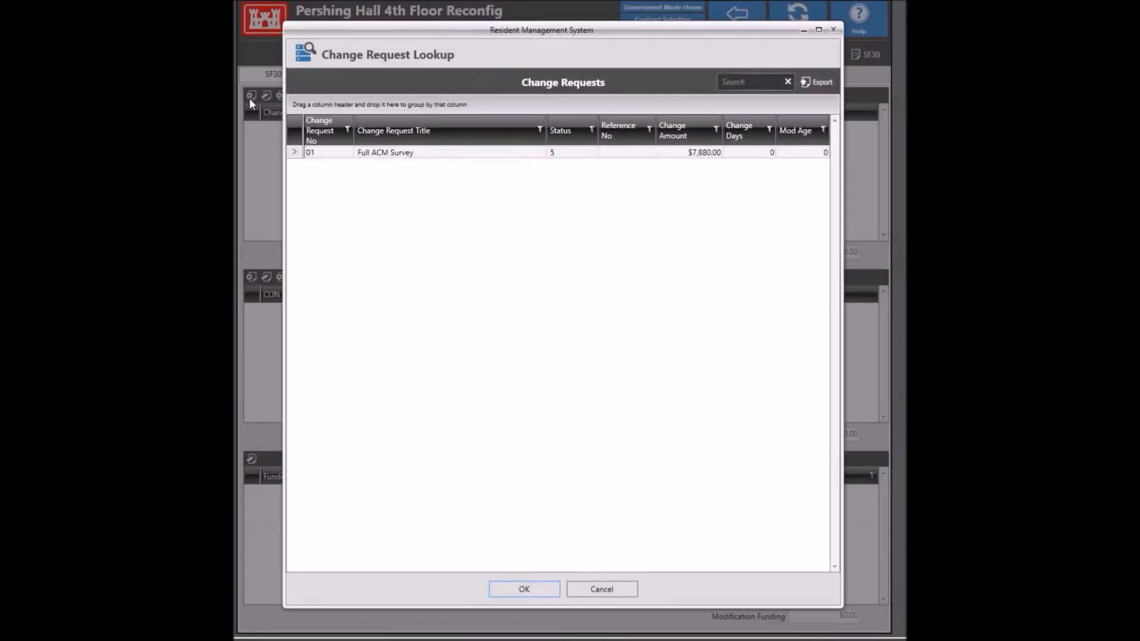
left_click(434, 155)
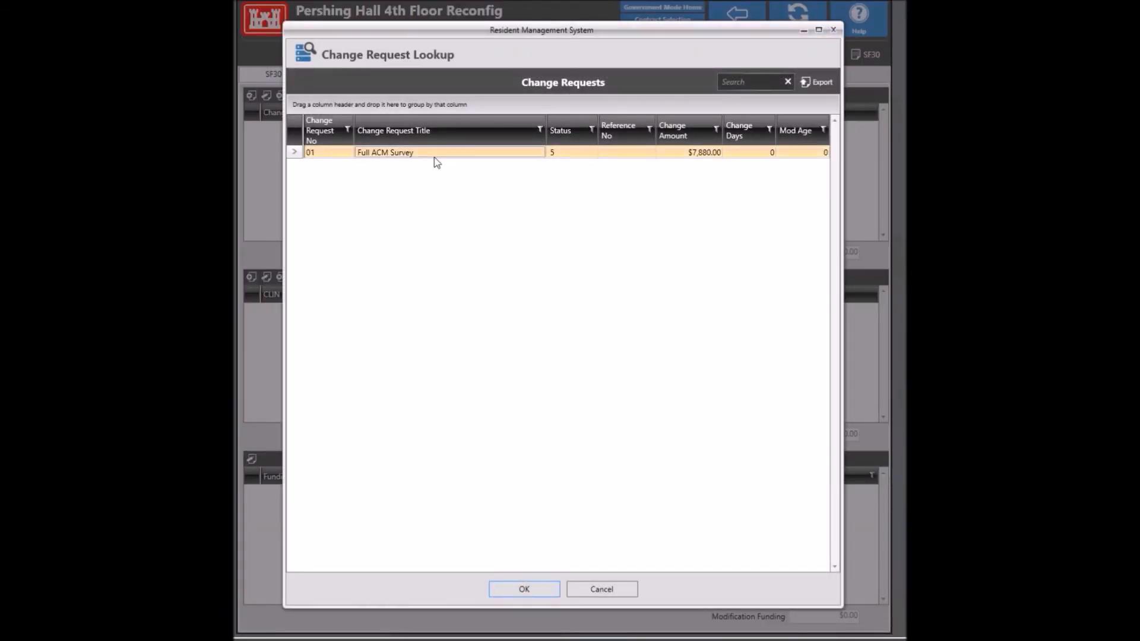
left_click(537, 589)
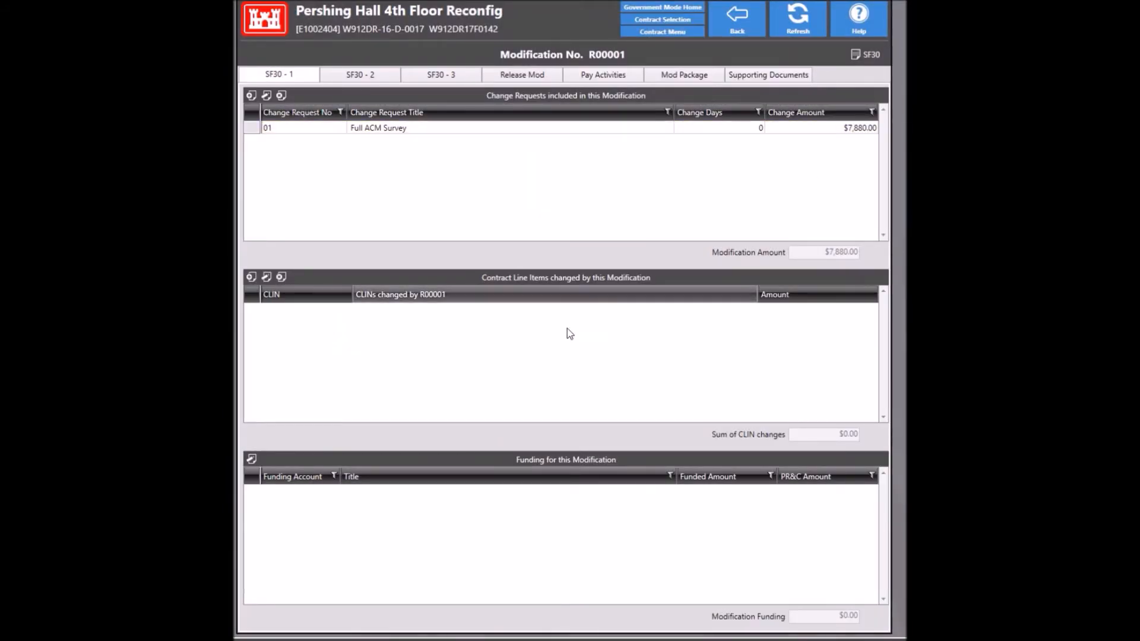
Step: Add a CLIN covering the $7,880.00 modification amount funded from E1229303
left_click(251, 278)
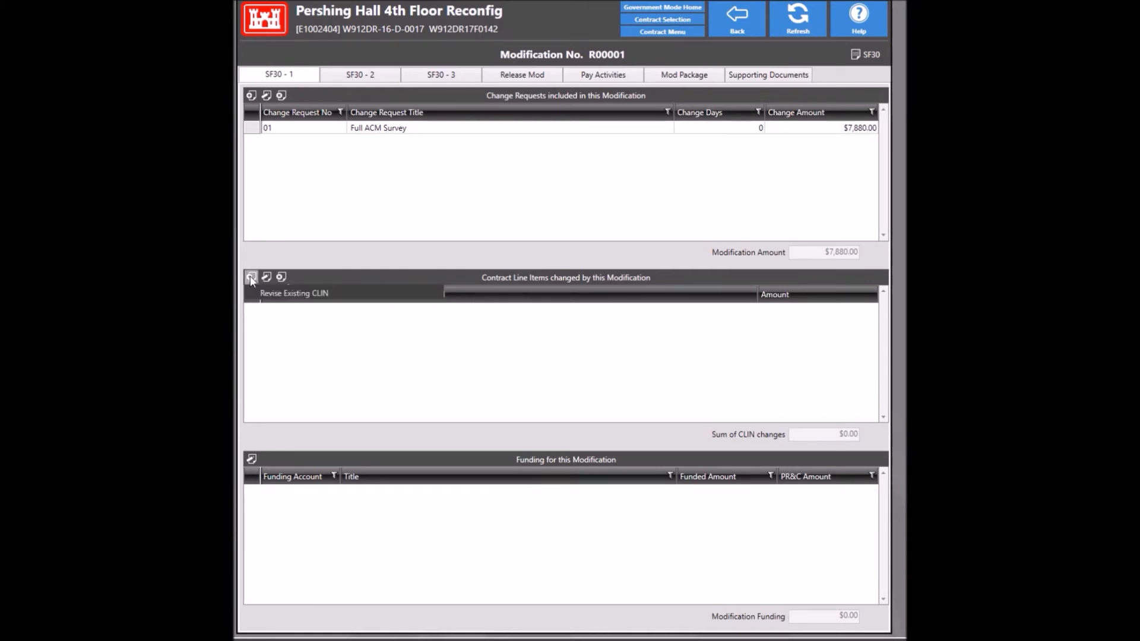
left_click(254, 278)
left_click(250, 277)
left_click(280, 305)
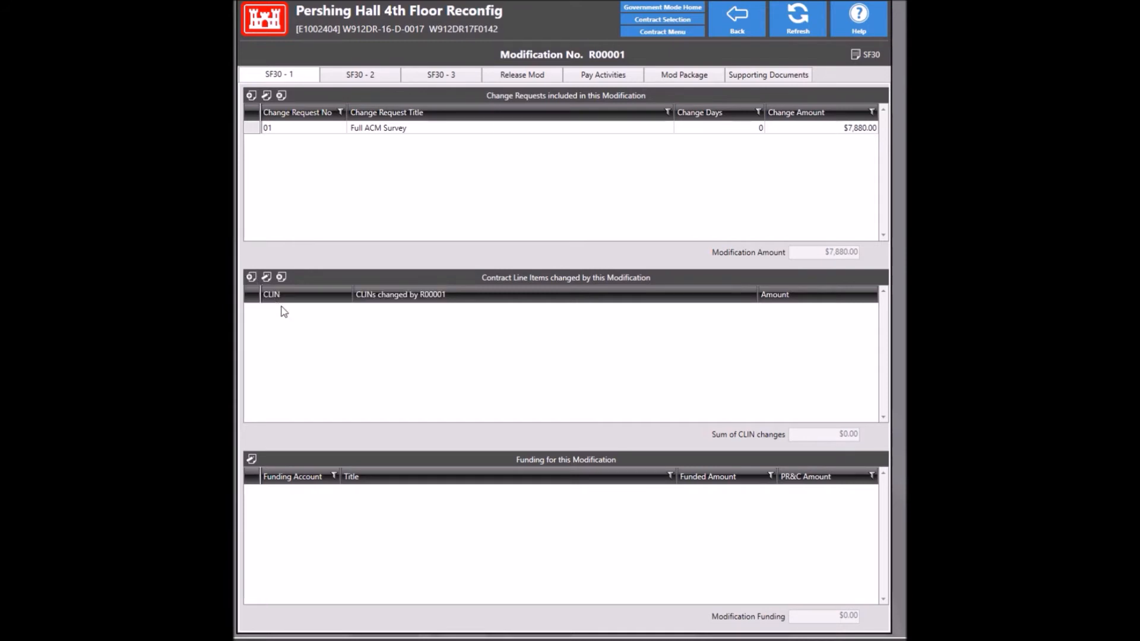
left_click(253, 278)
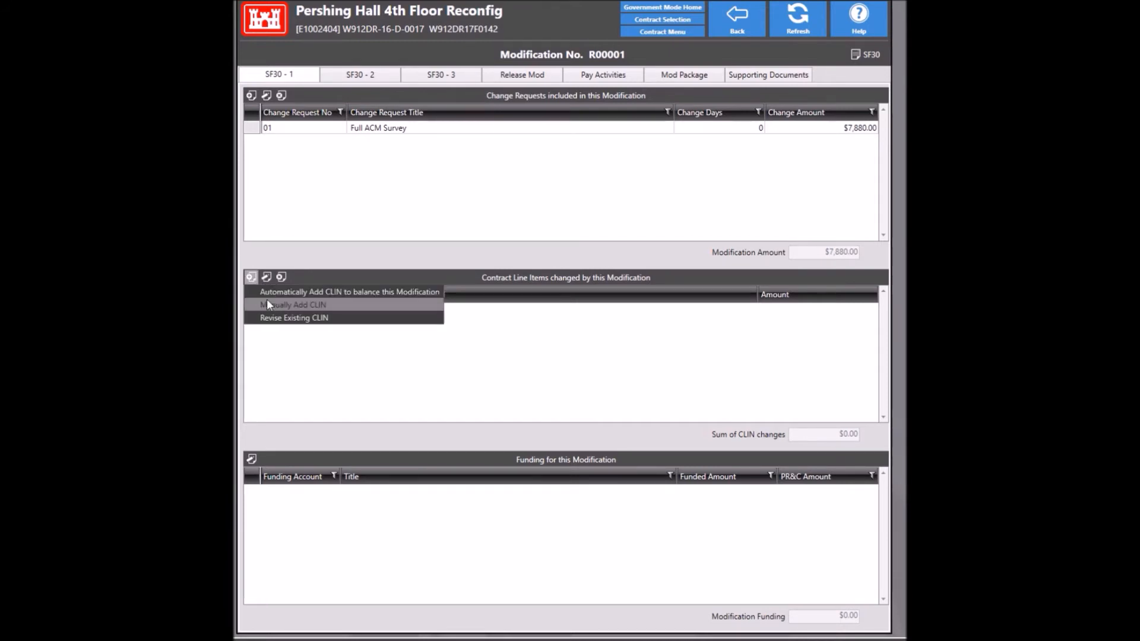
left_click(273, 292)
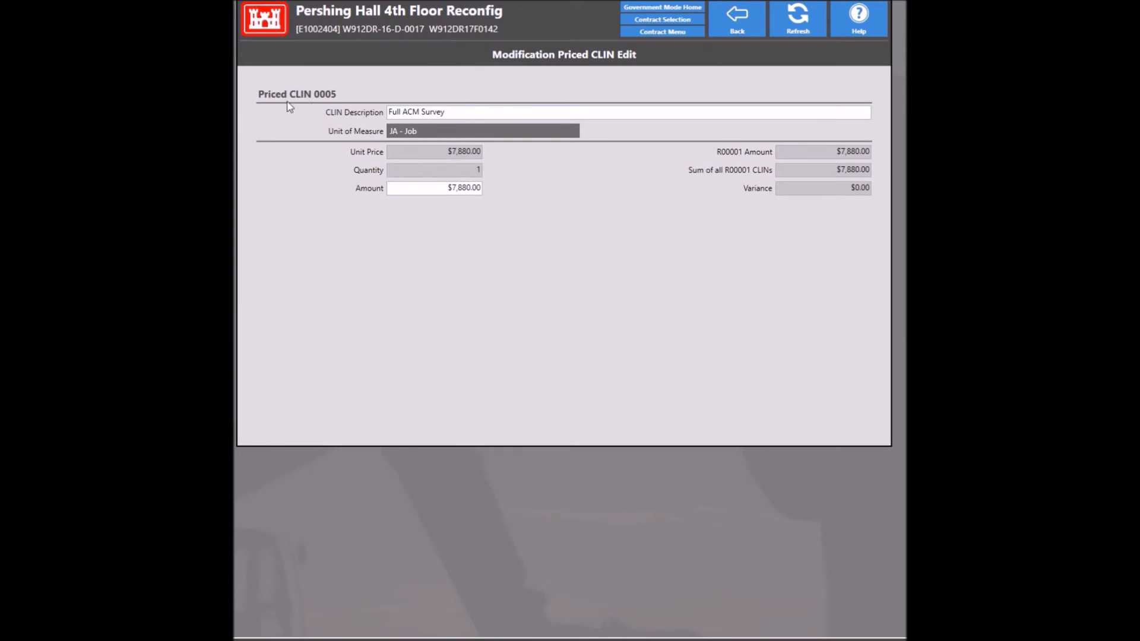
left_click(723, 22)
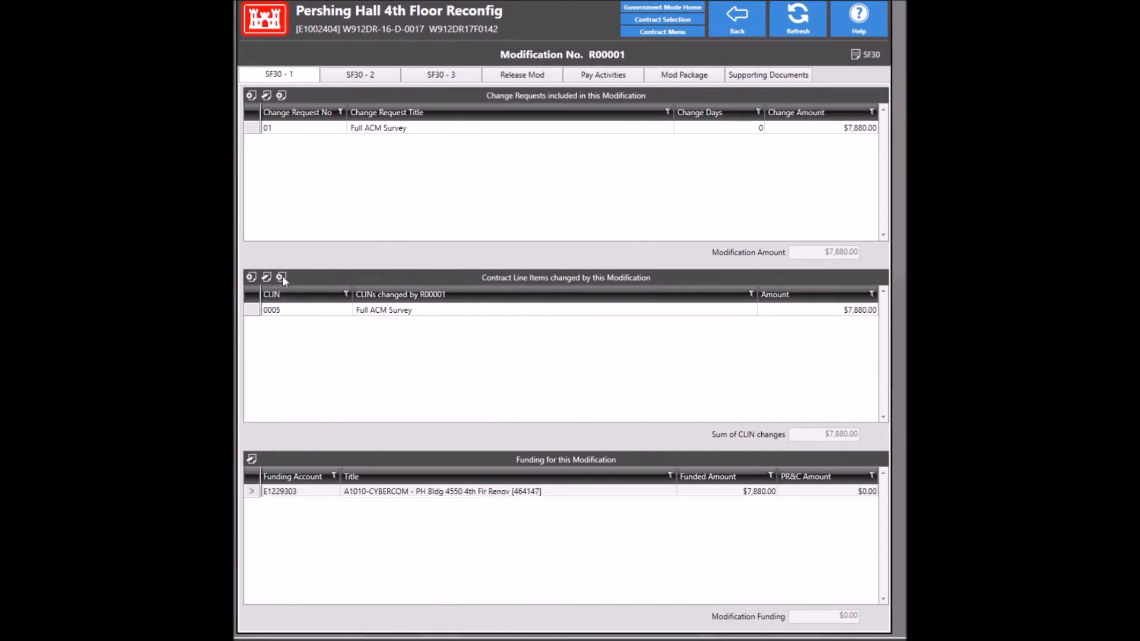
Step: Delete CLIN 0005 from modification R00001's line items
left_click(306, 310)
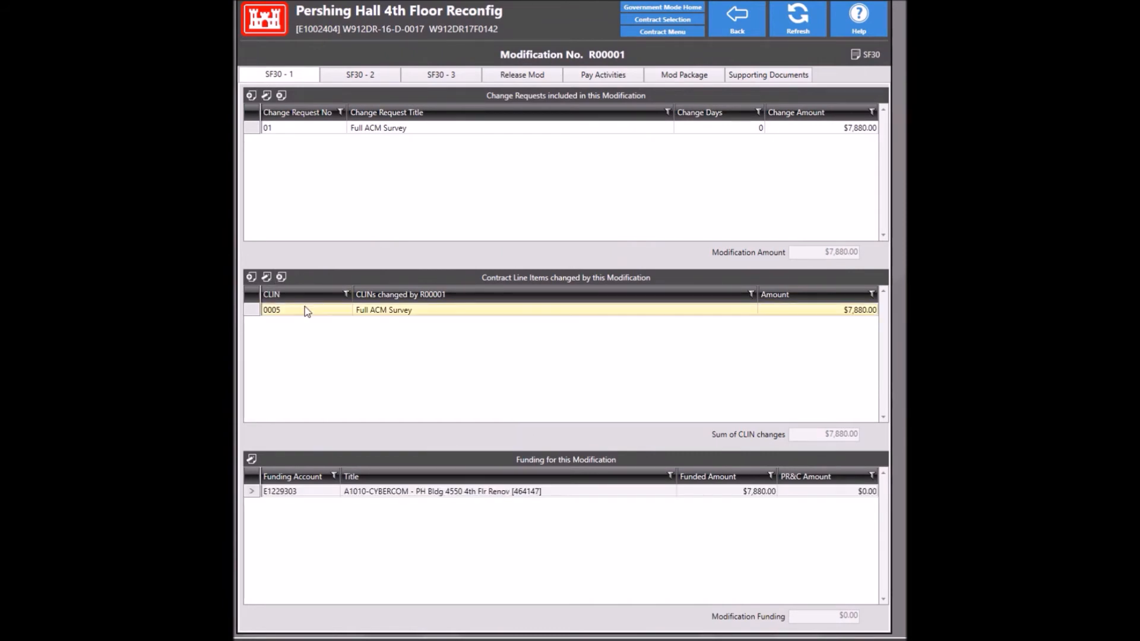
left_click(282, 277)
left_click(530, 460)
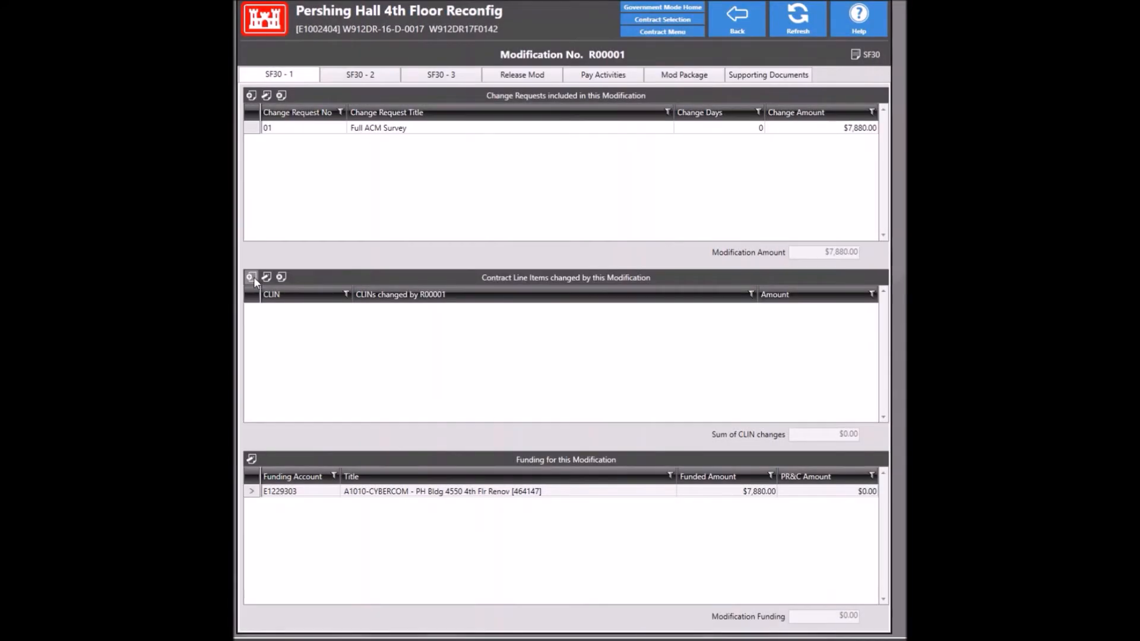
Step: Manually add priced parent CLIN 0006 with JA - Job as its unit of measure
left_click(253, 277)
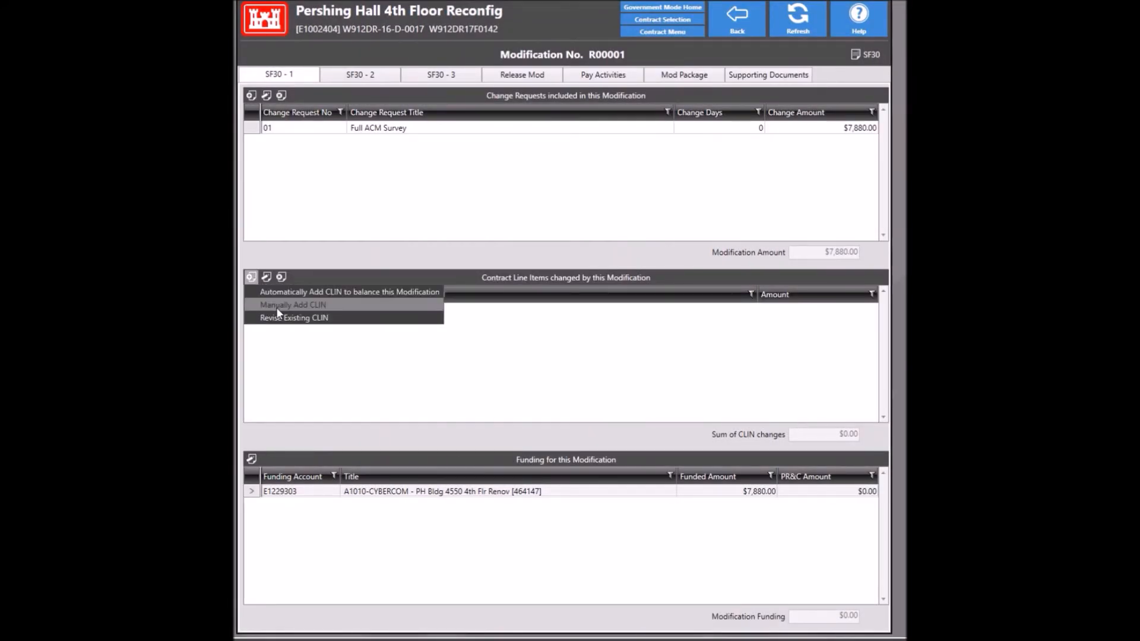
left_click(278, 306)
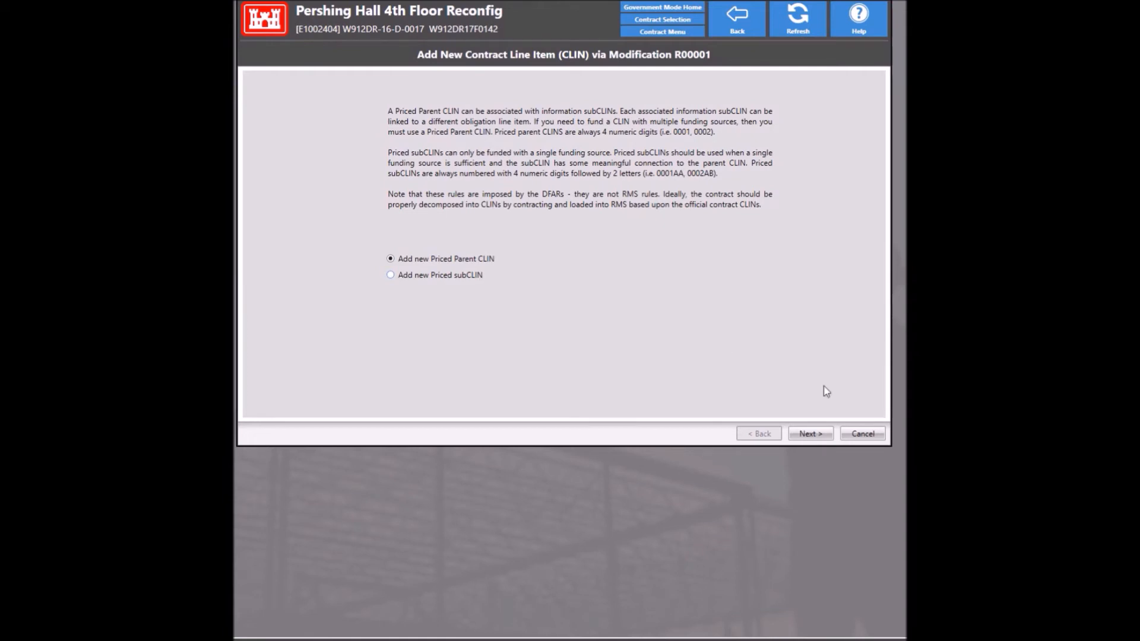
left_click(809, 433)
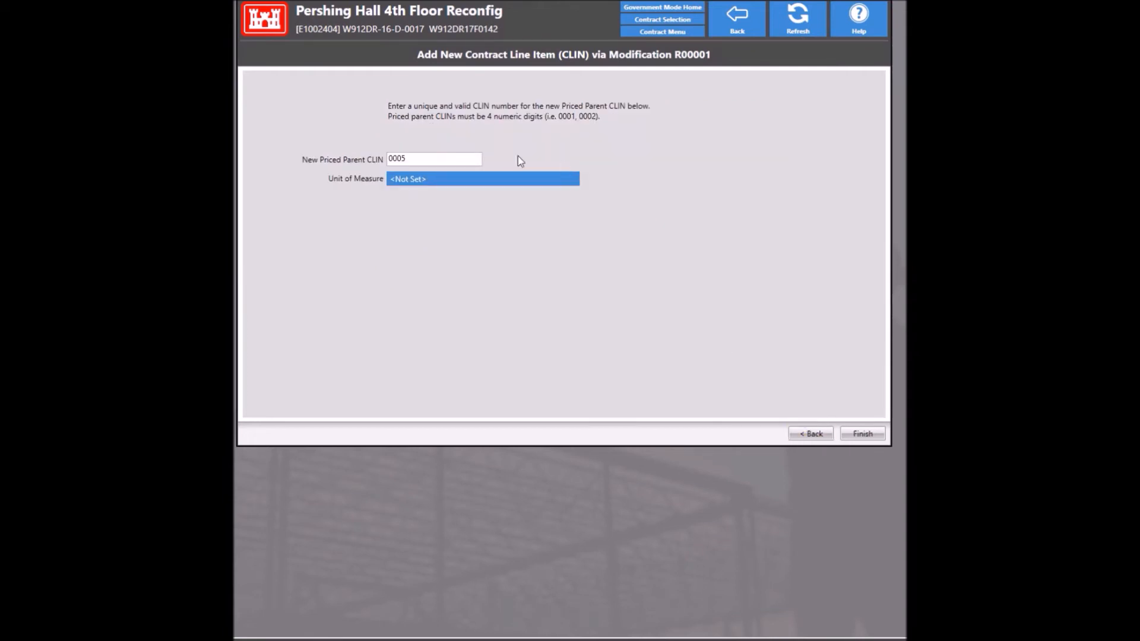
double_click(457, 164)
type("0006")
left_click(462, 186)
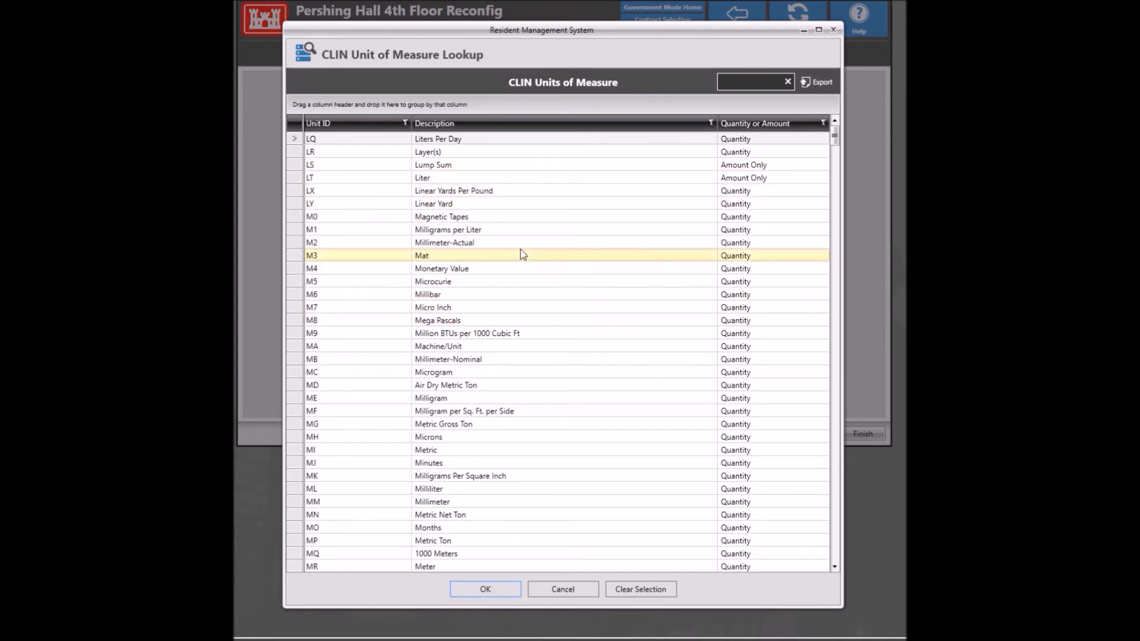
type("ja")
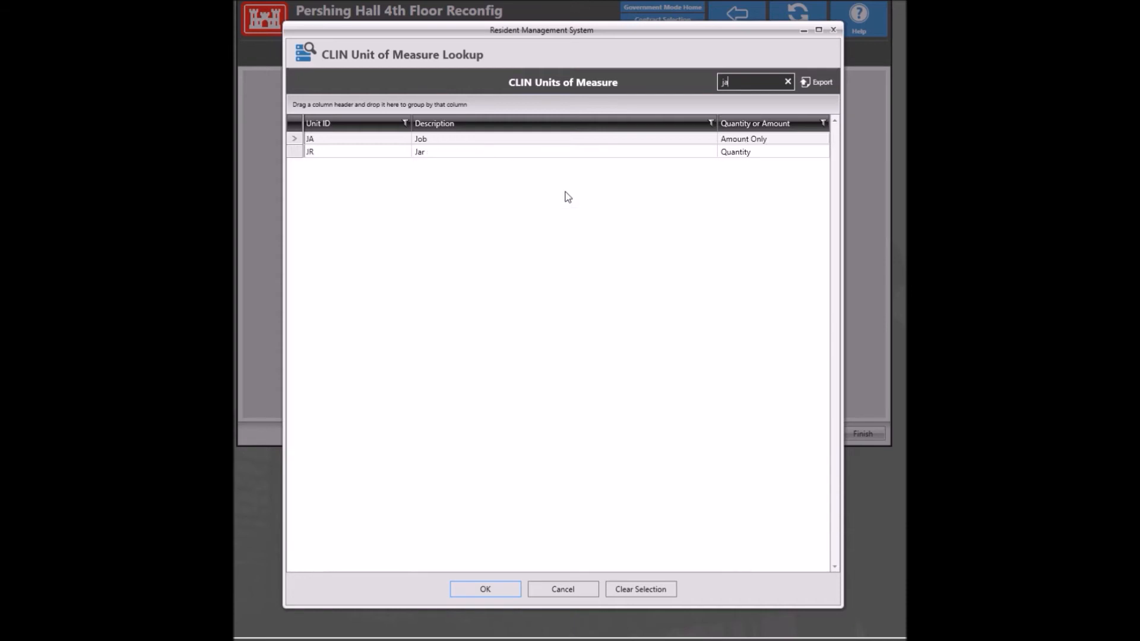
double_click(519, 140)
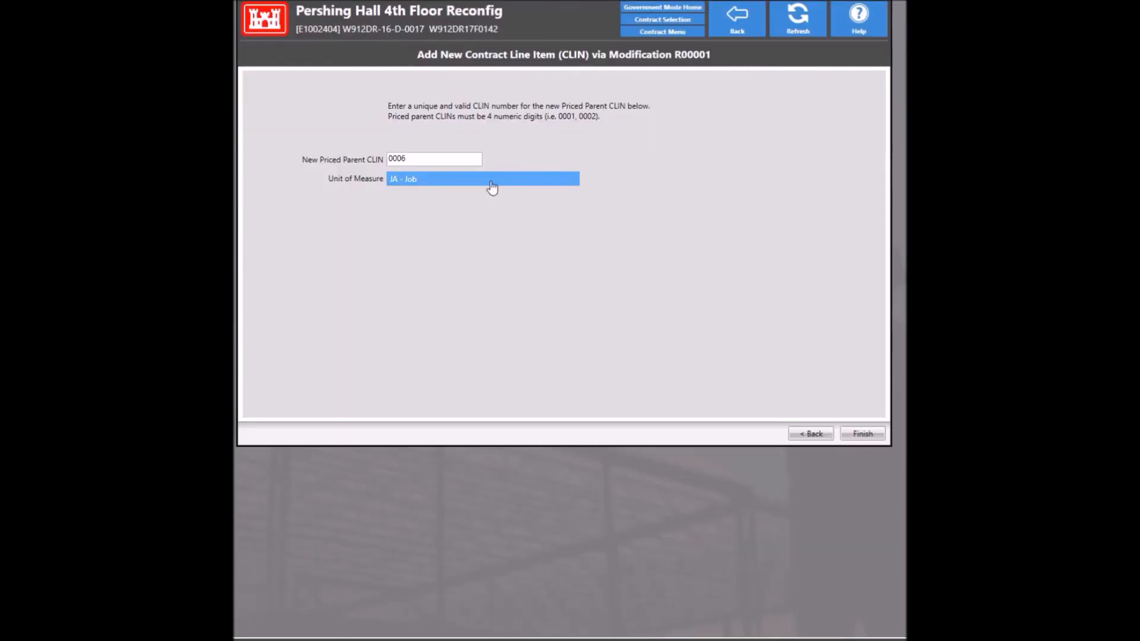
left_click(862, 434)
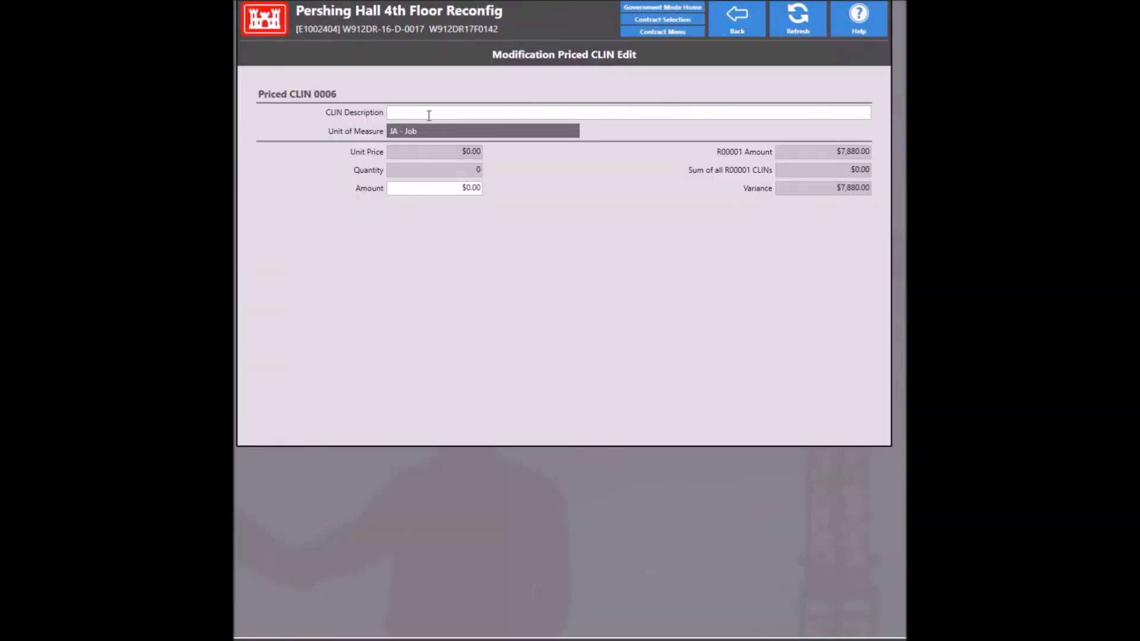
Step: Give CLIN 0006 the description 'Full ACM Survey' and an amount of $7,880
left_click(430, 113)
mouse_move(438, 132)
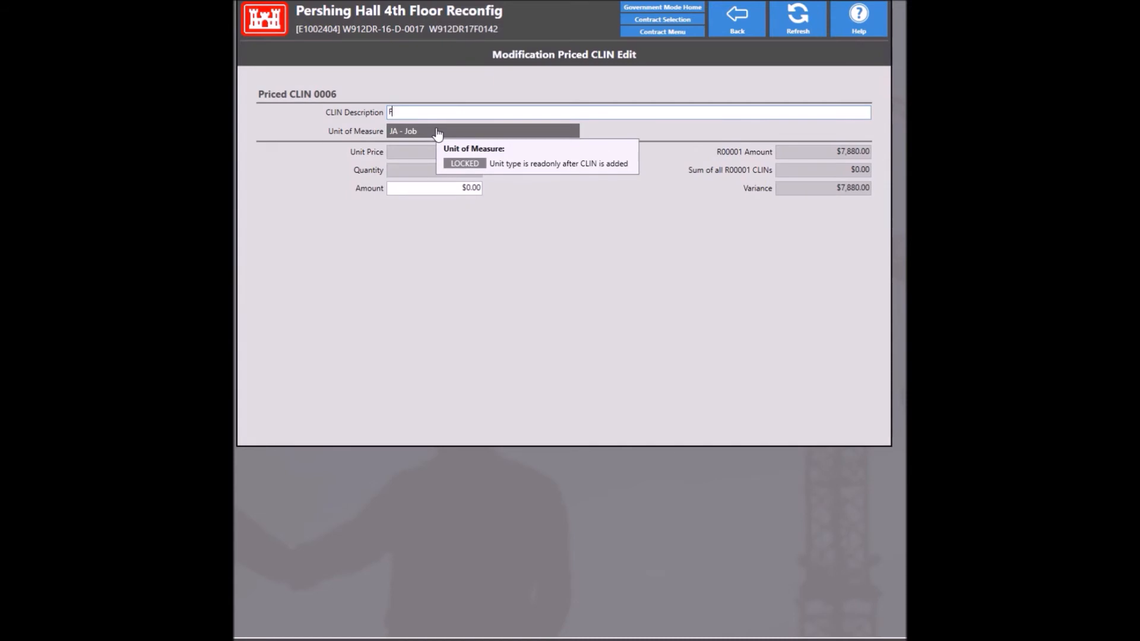
type("Full ACM Survey")
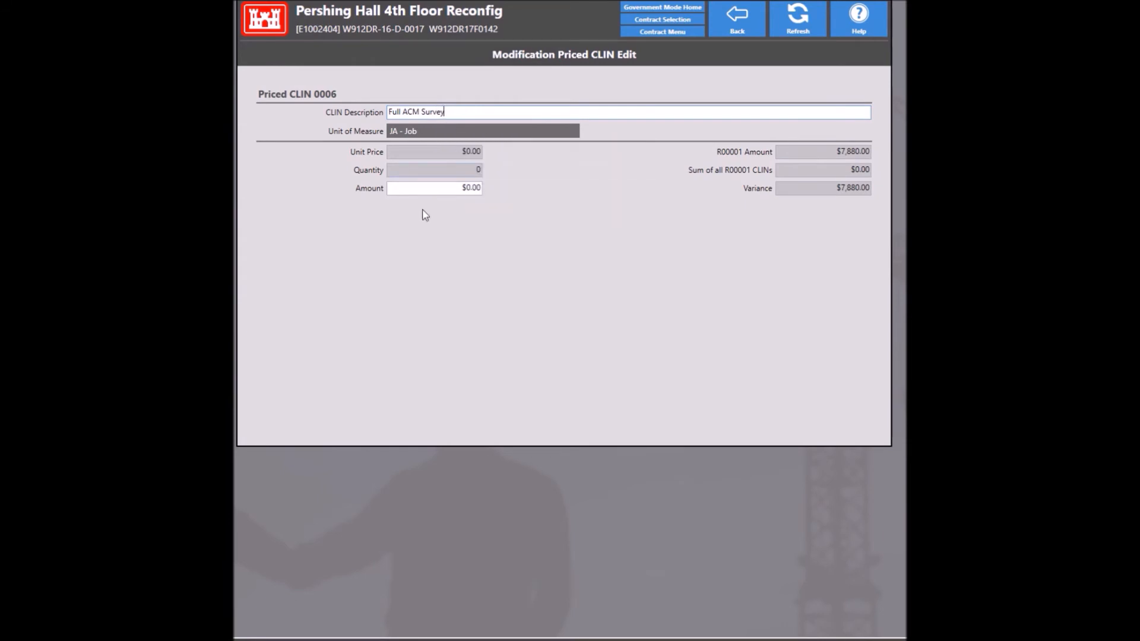
left_click(418, 188)
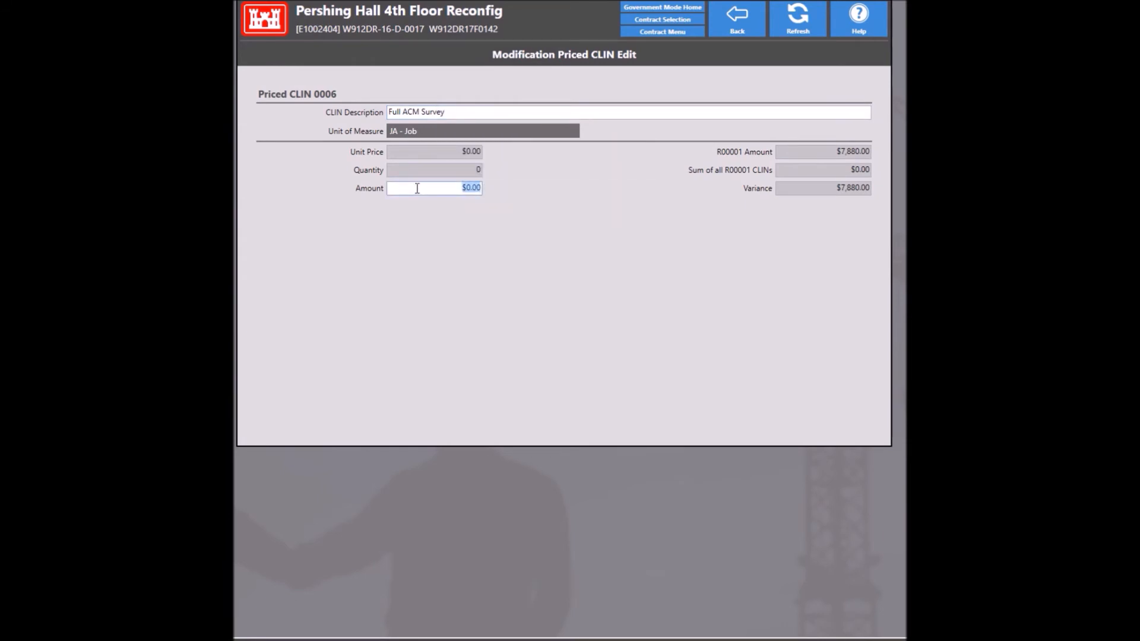
type("7,")
type("880")
key("Tab")
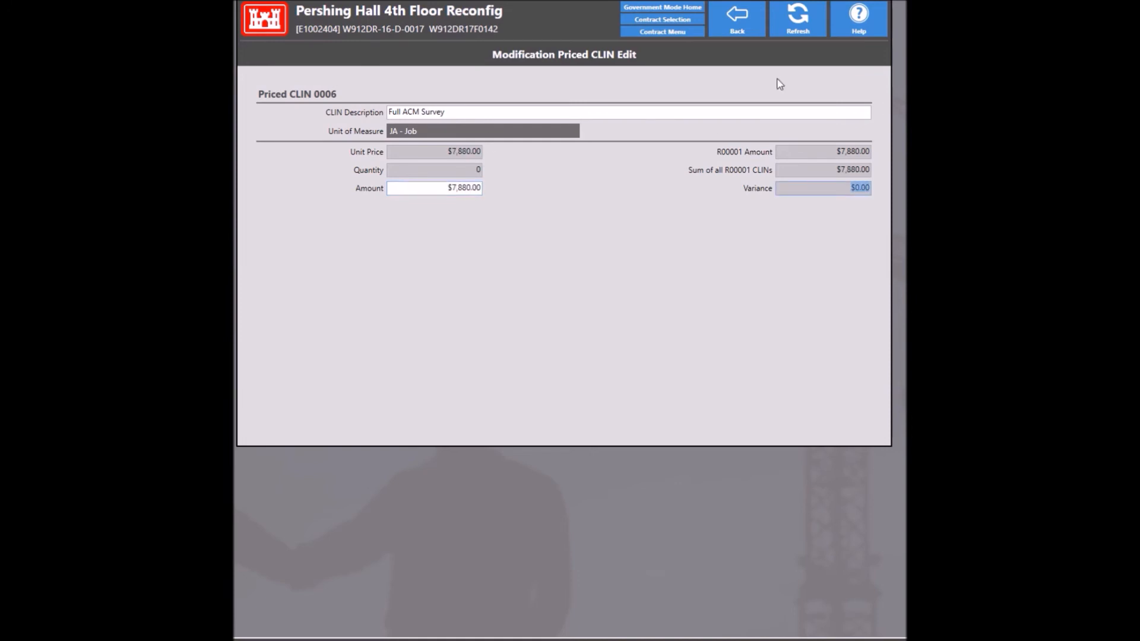
Step: Review PR&C funding for account E1229303, then back out to the Contract Menu
left_click(745, 27)
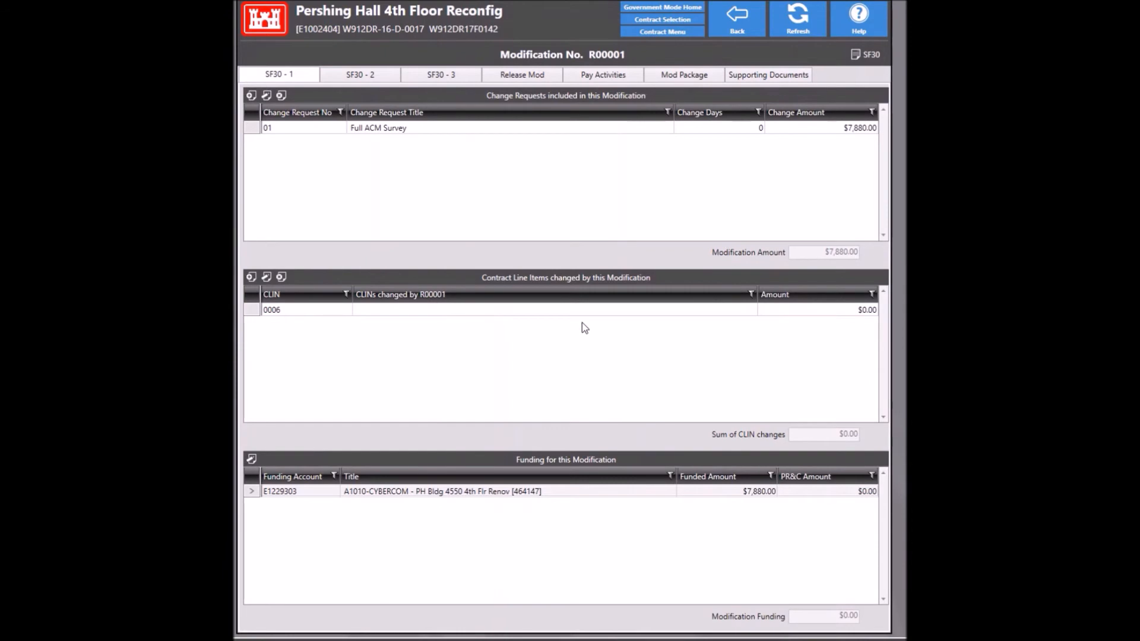
double_click(804, 495)
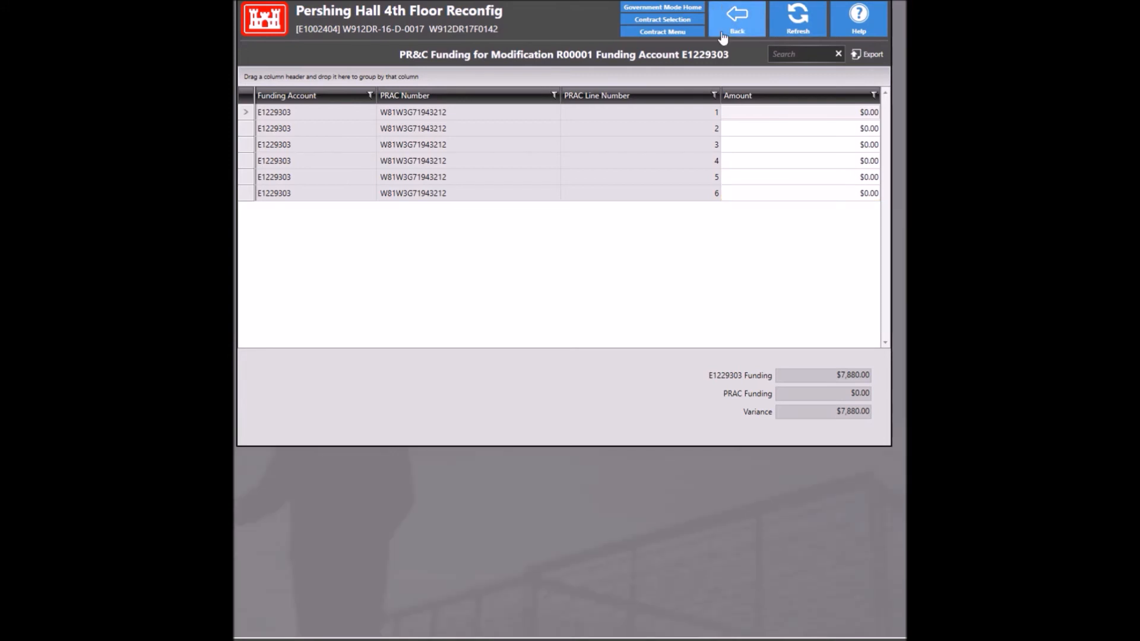
left_click(736, 29)
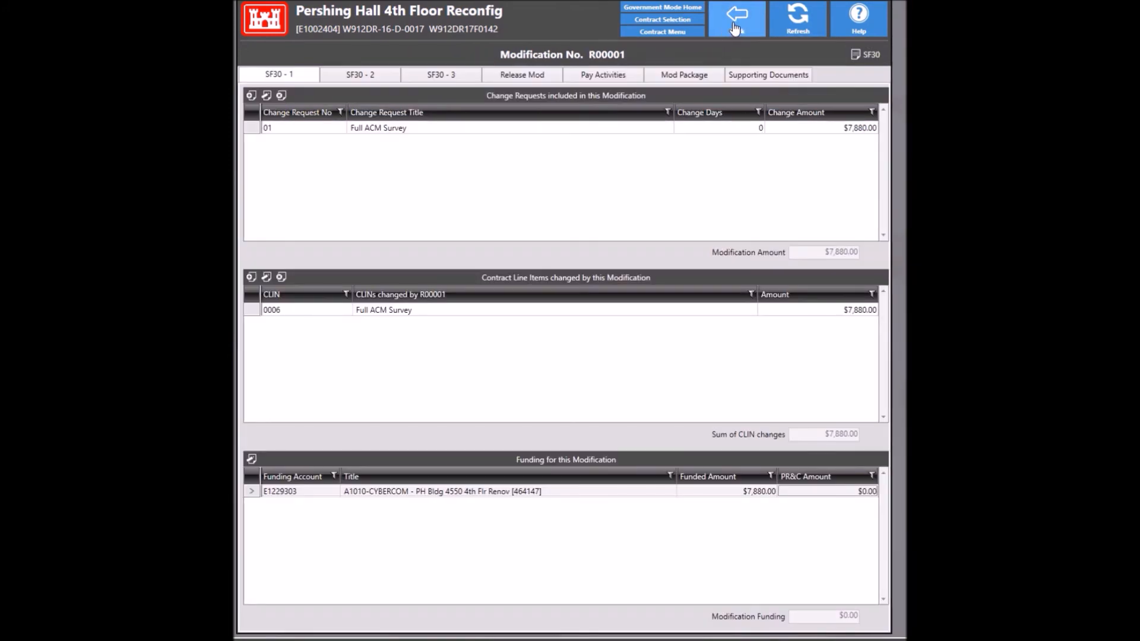
left_click(734, 29)
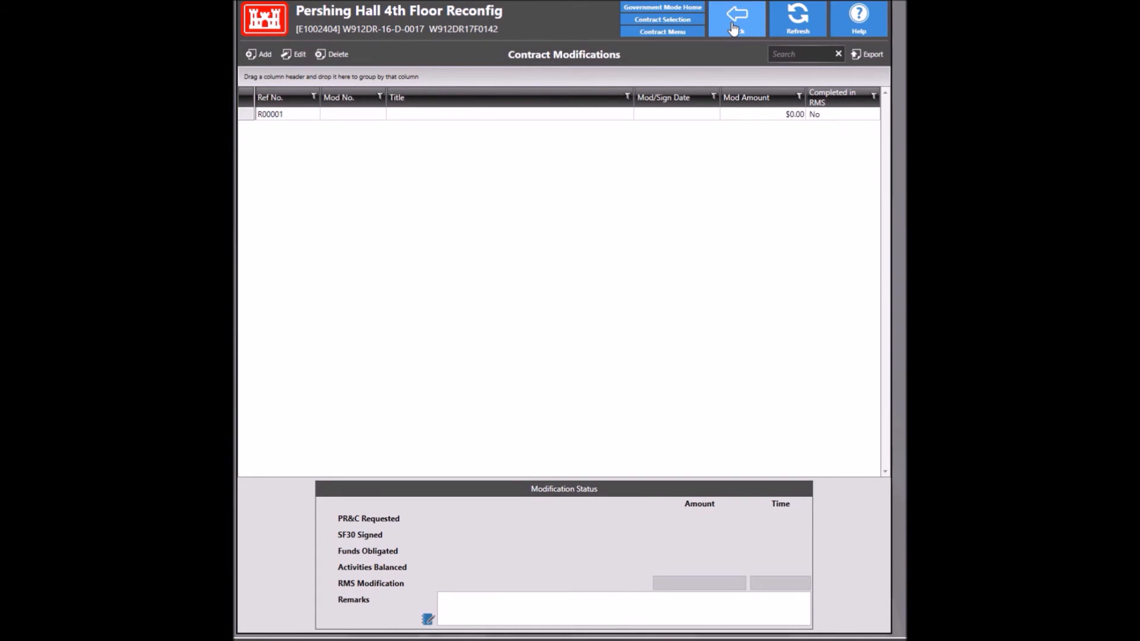
left_click(735, 29)
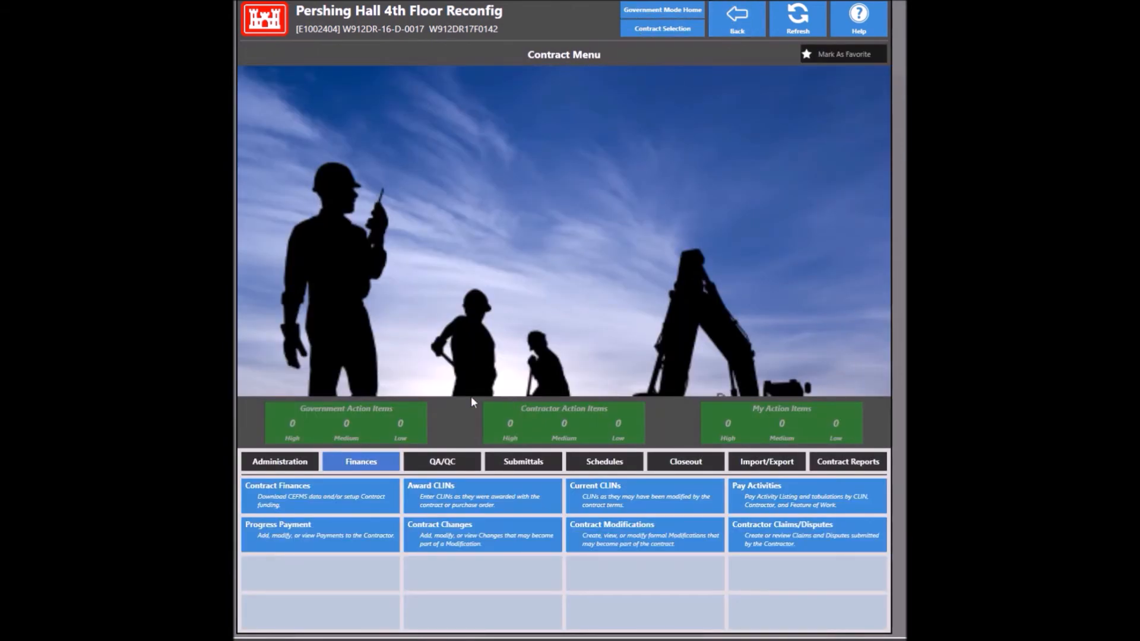
left_click(359, 488)
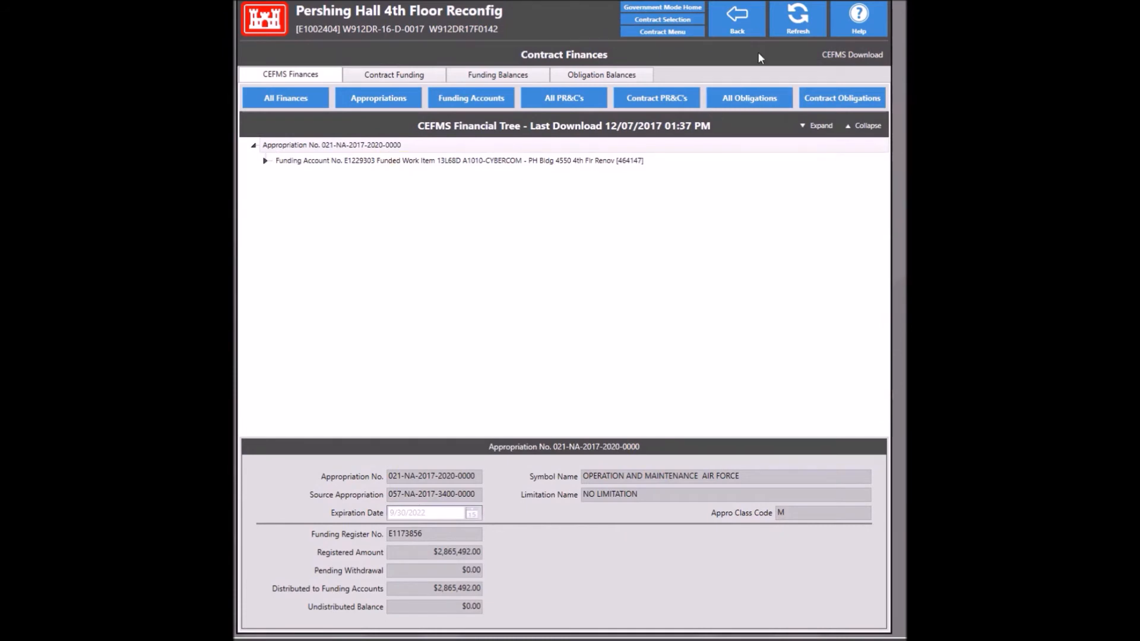
left_click(827, 134)
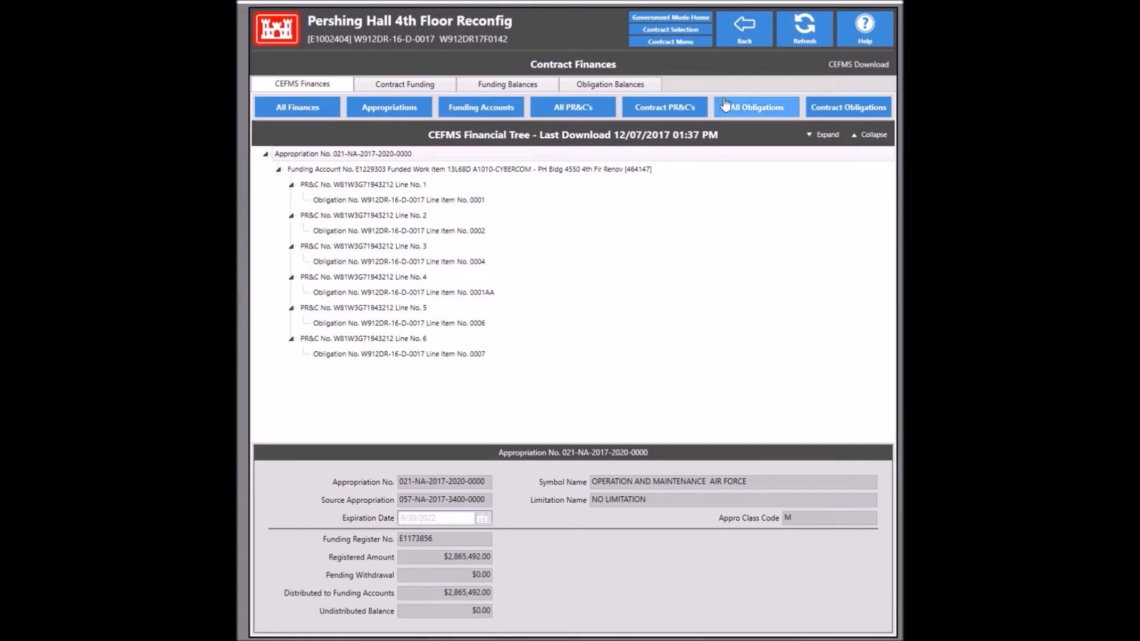
left_click(754, 38)
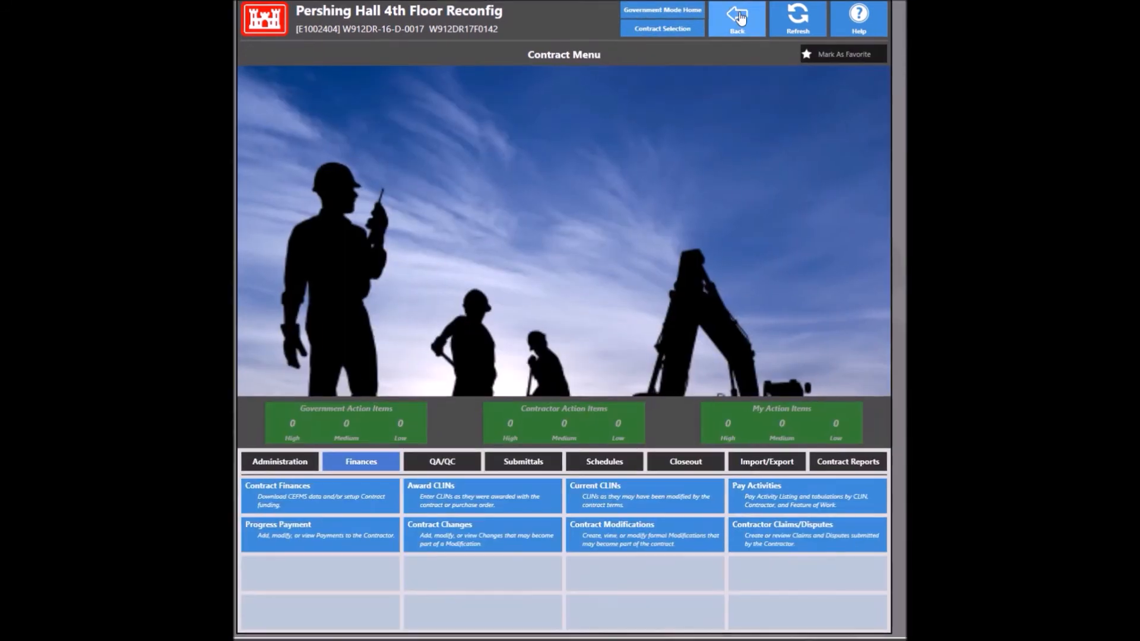
left_click(739, 18)
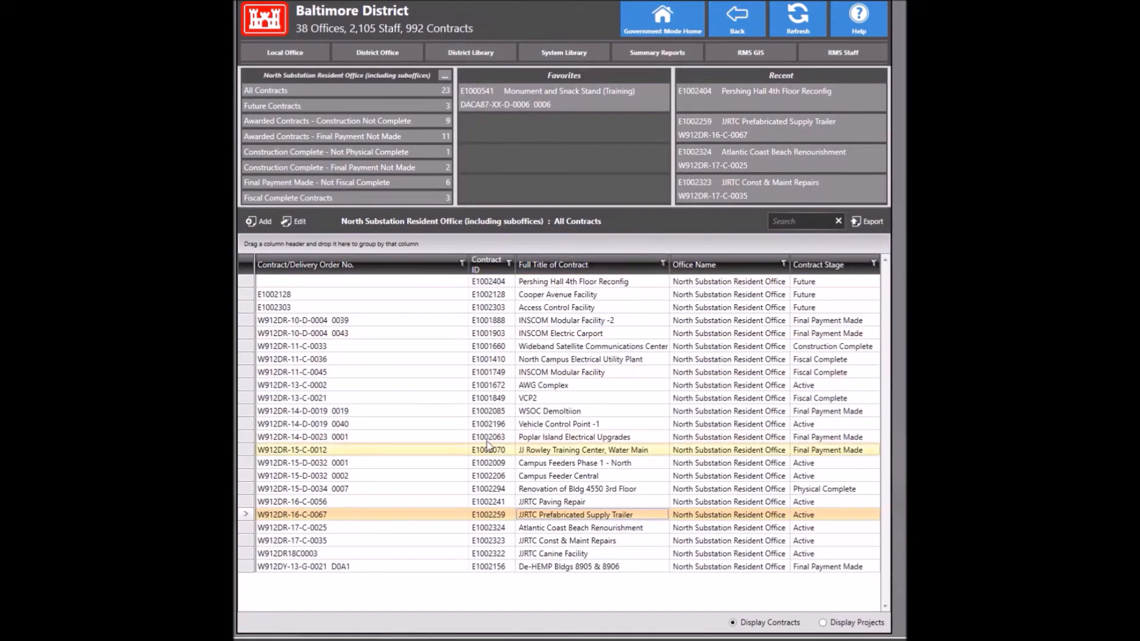
Step: Reopen the Pershing Hall 4th Floor Reconfig contract and open modification R00001 from Contract Modifications
left_click(729, 104)
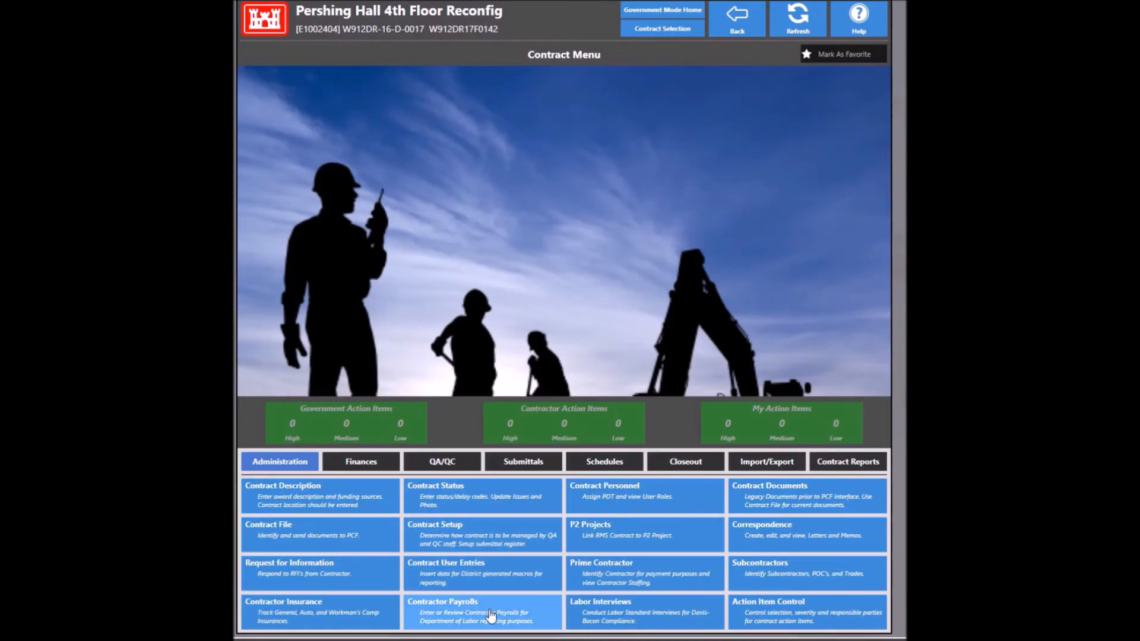
left_click(374, 463)
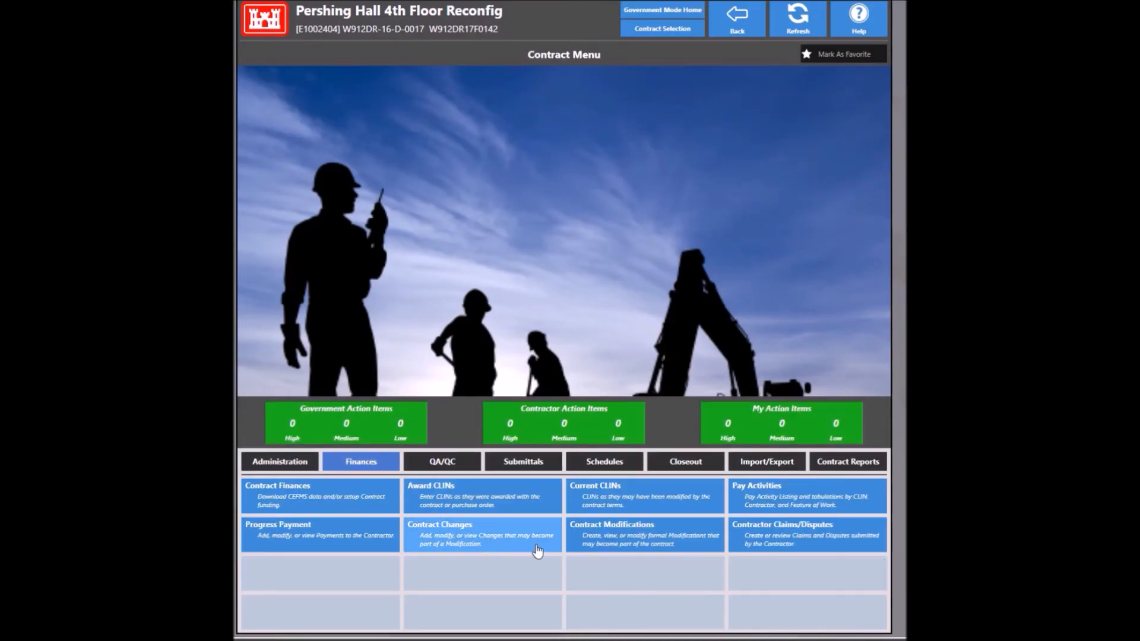
left_click(643, 532)
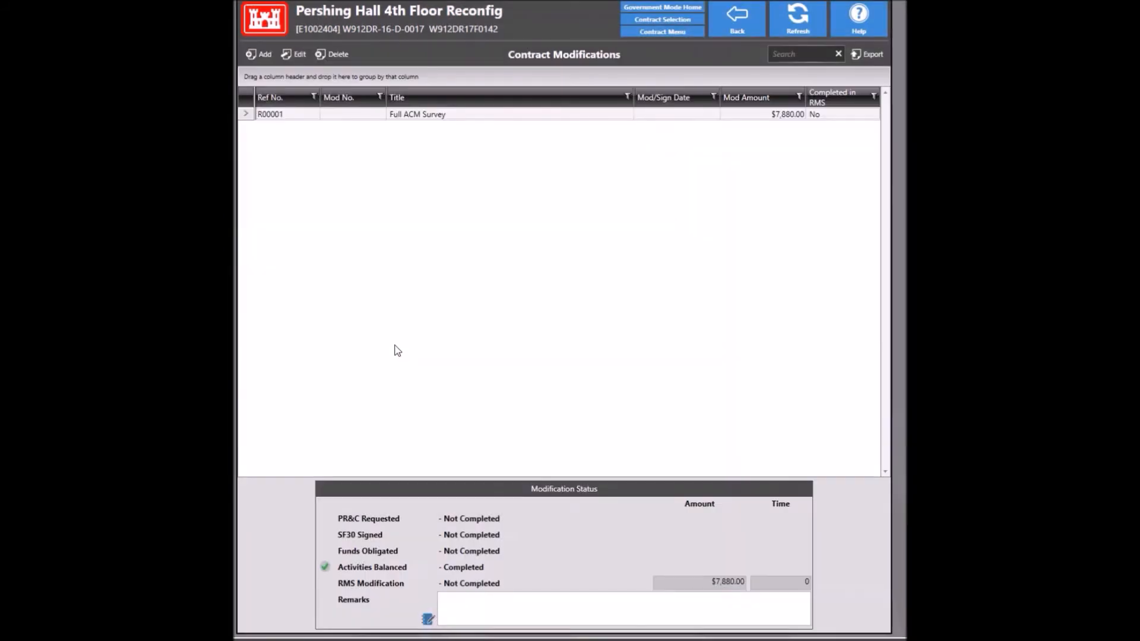
double_click(423, 114)
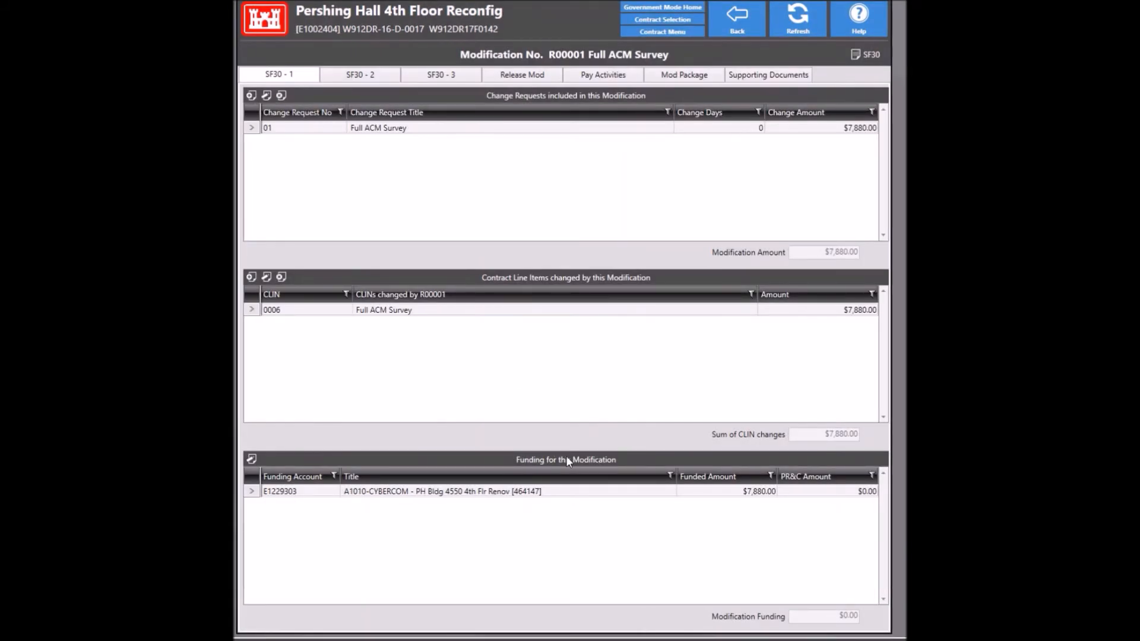
Step: Allot $7,880.00 to PR&C line 5 of account E1229303 and return to R00001
double_click(812, 491)
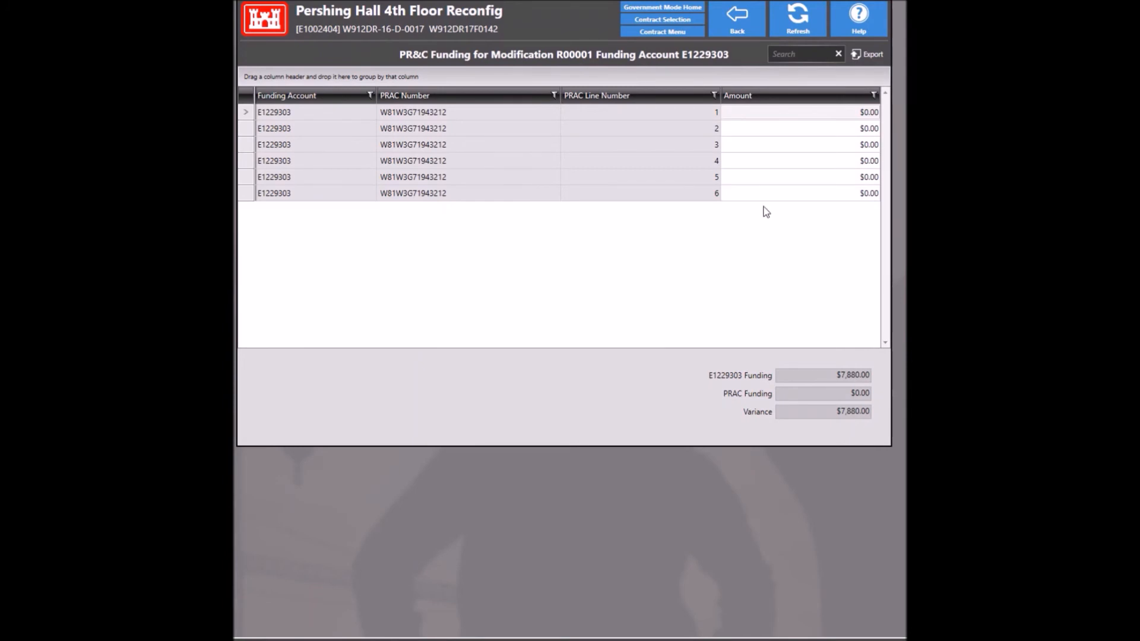
left_click(779, 178)
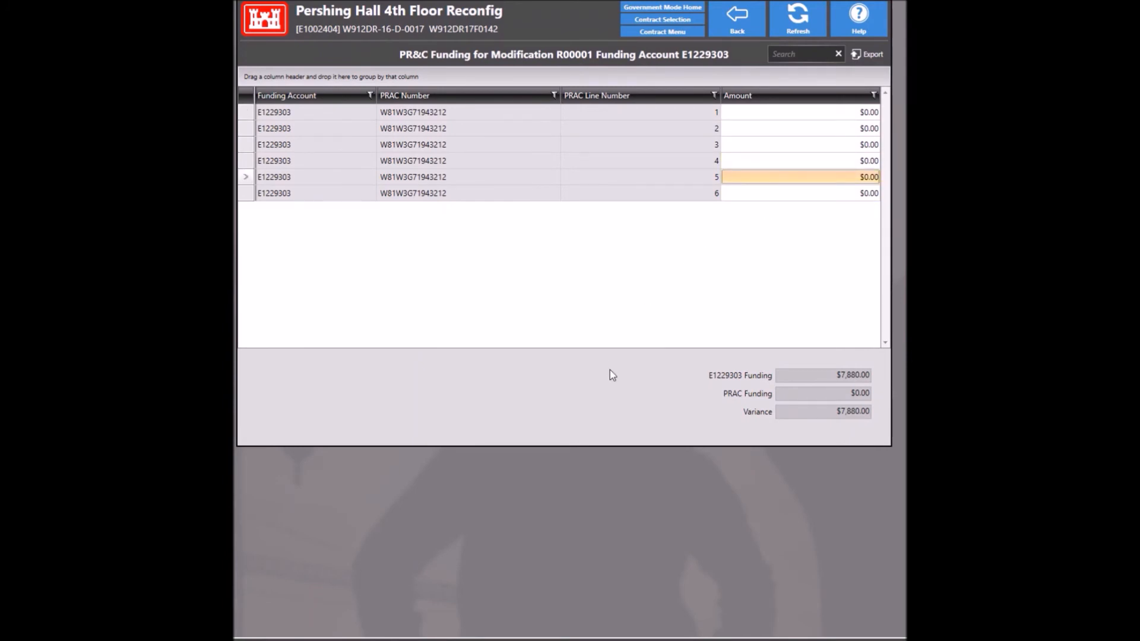
type("7880")
key("Tab")
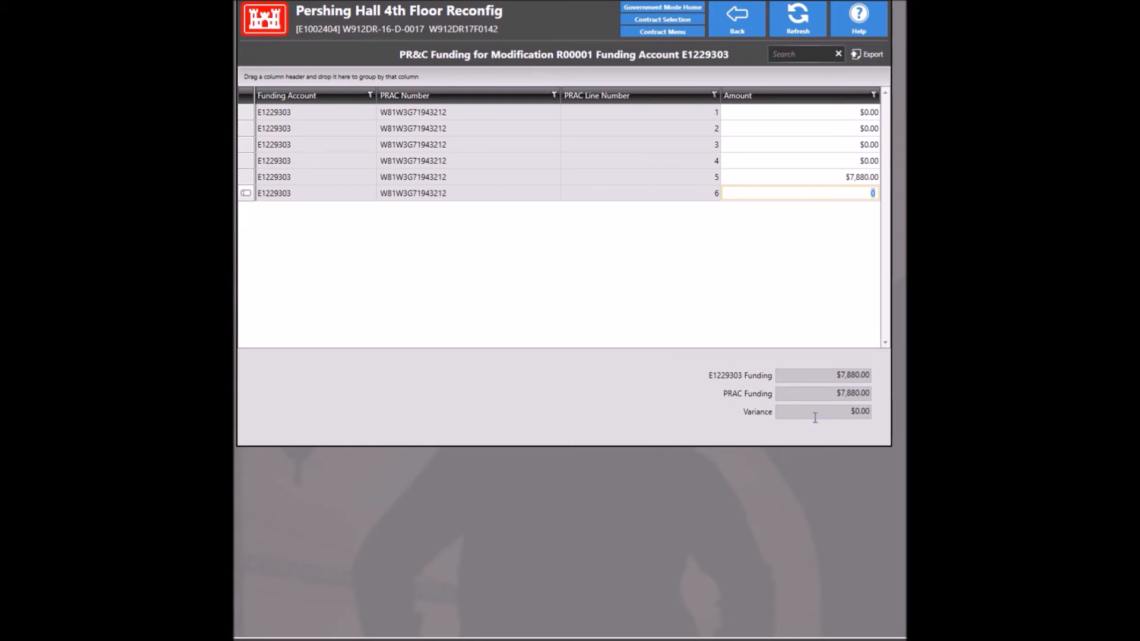
left_click(742, 16)
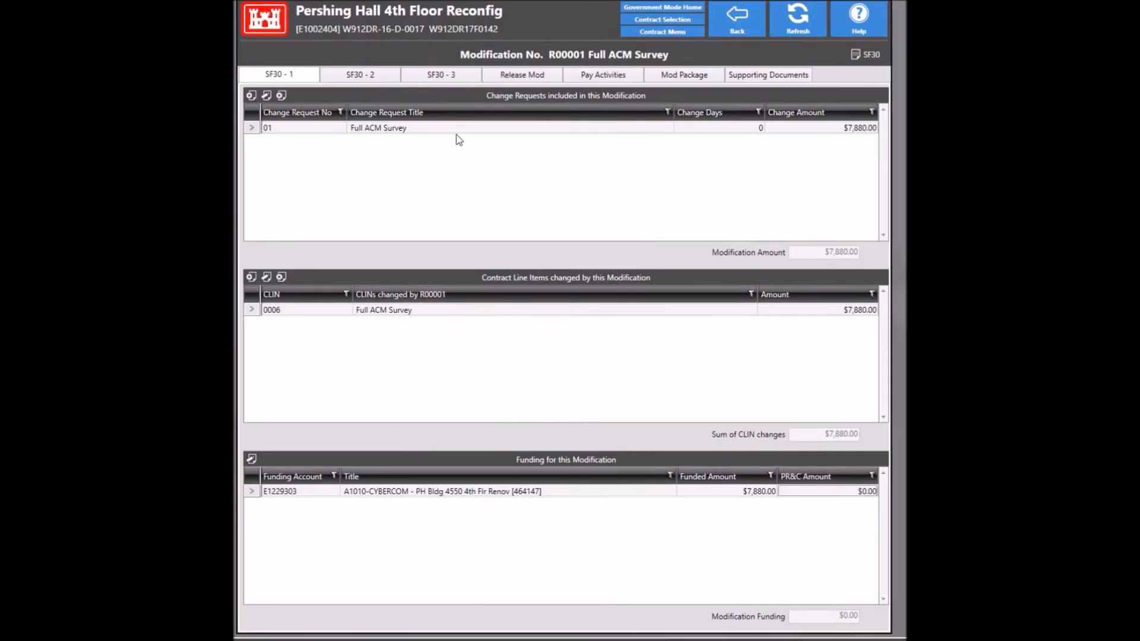
Step: Set the SF30 Modification No. to 01
left_click(368, 84)
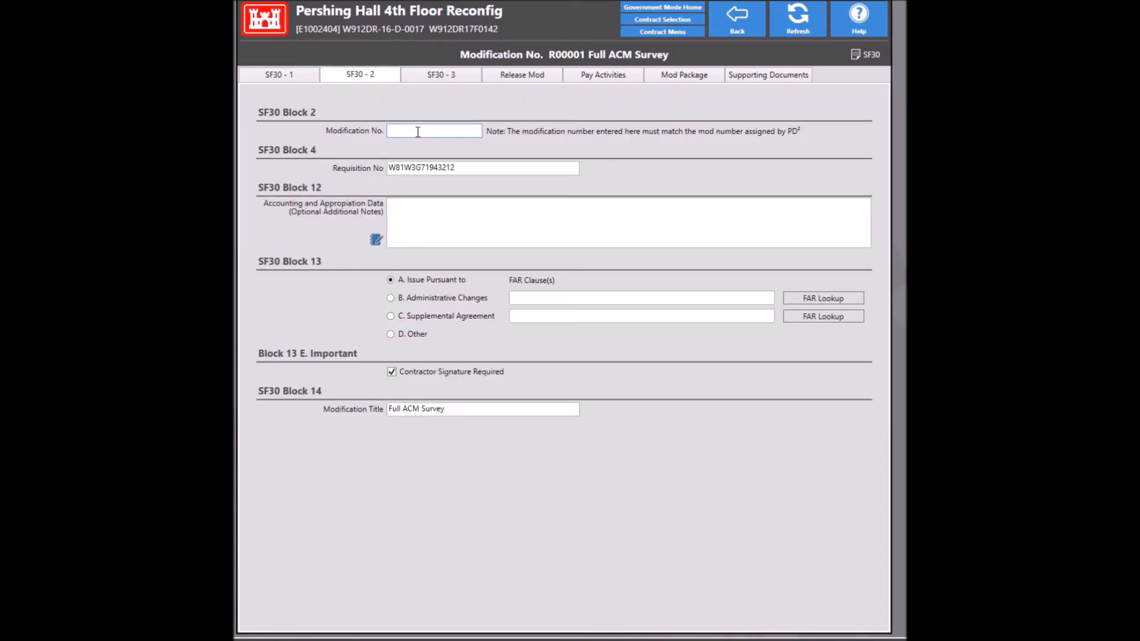
type("01")
key("Tab")
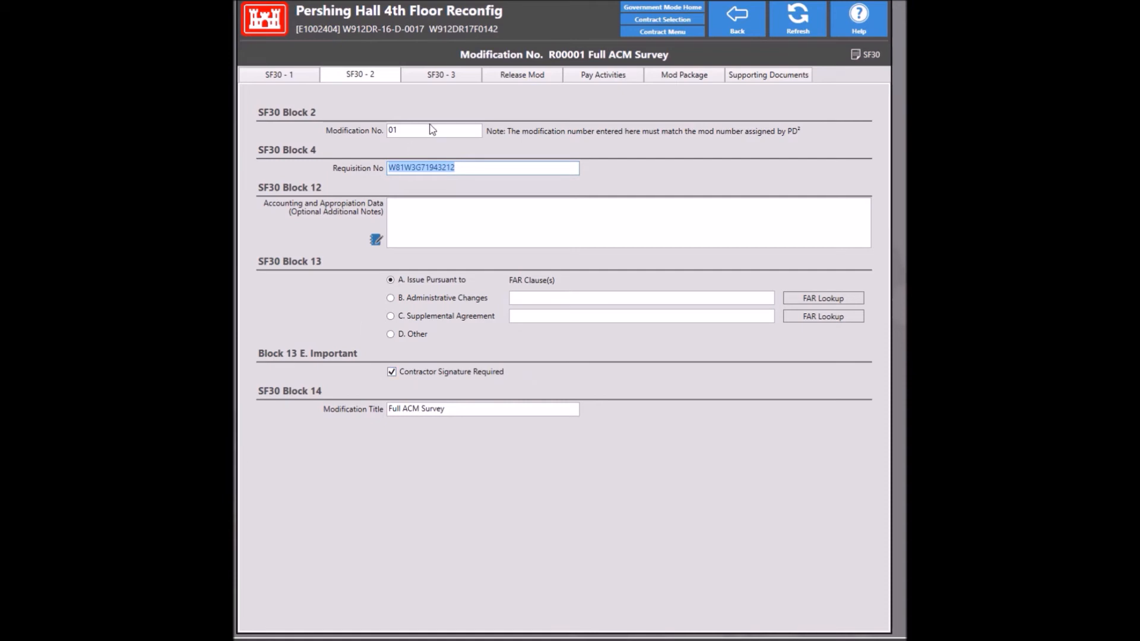
Step: Make the Contracting Officer the signer, enter the signer's name and title 'Contracting Officer's Representative', and mark PR&C-funded in CEFMS
left_click(437, 79)
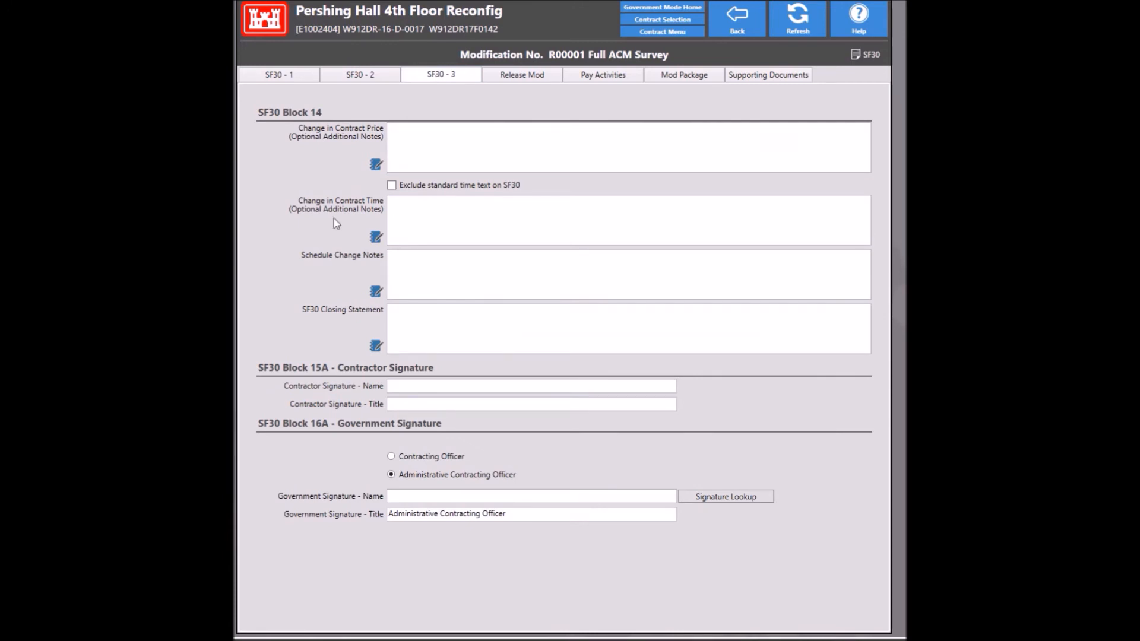
left_click(392, 456)
left_click(402, 497)
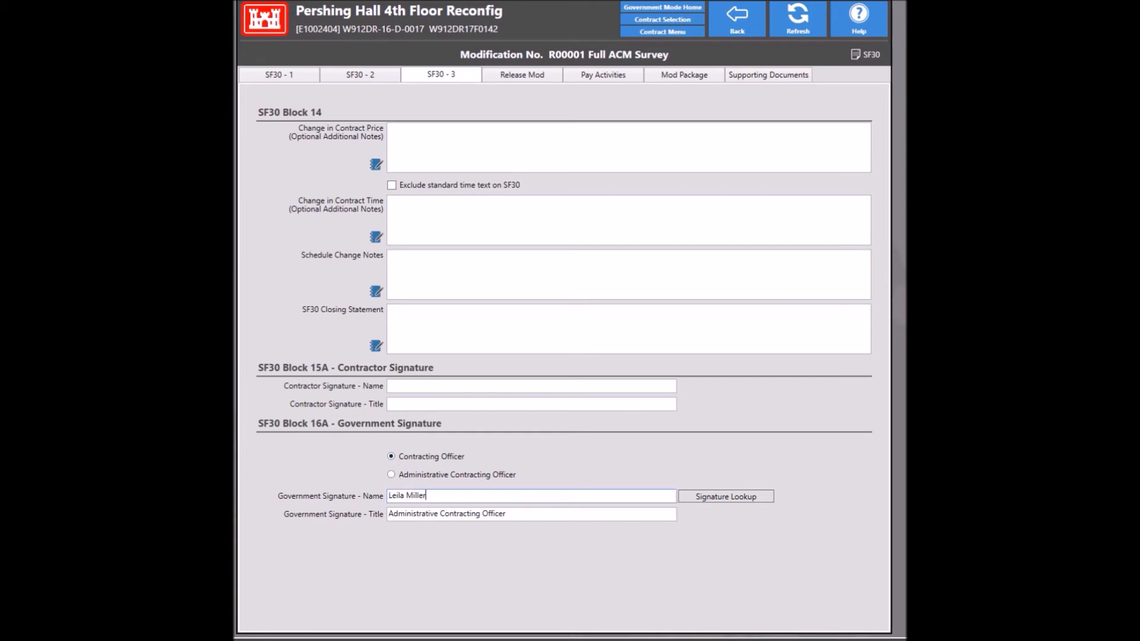
left_click(442, 514)
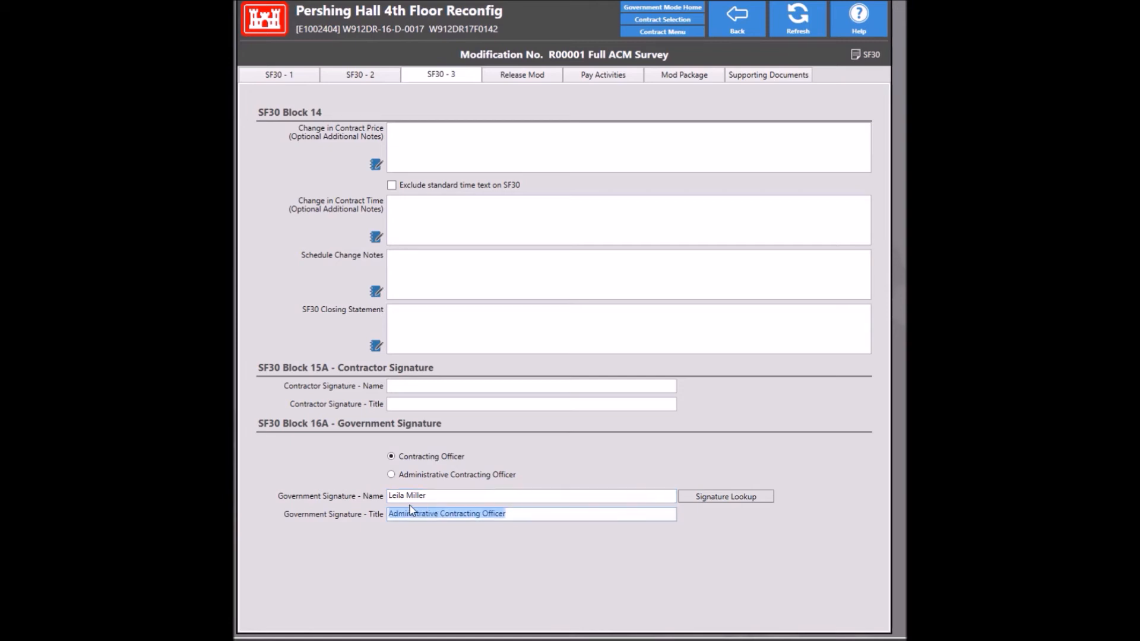
type("Cont")
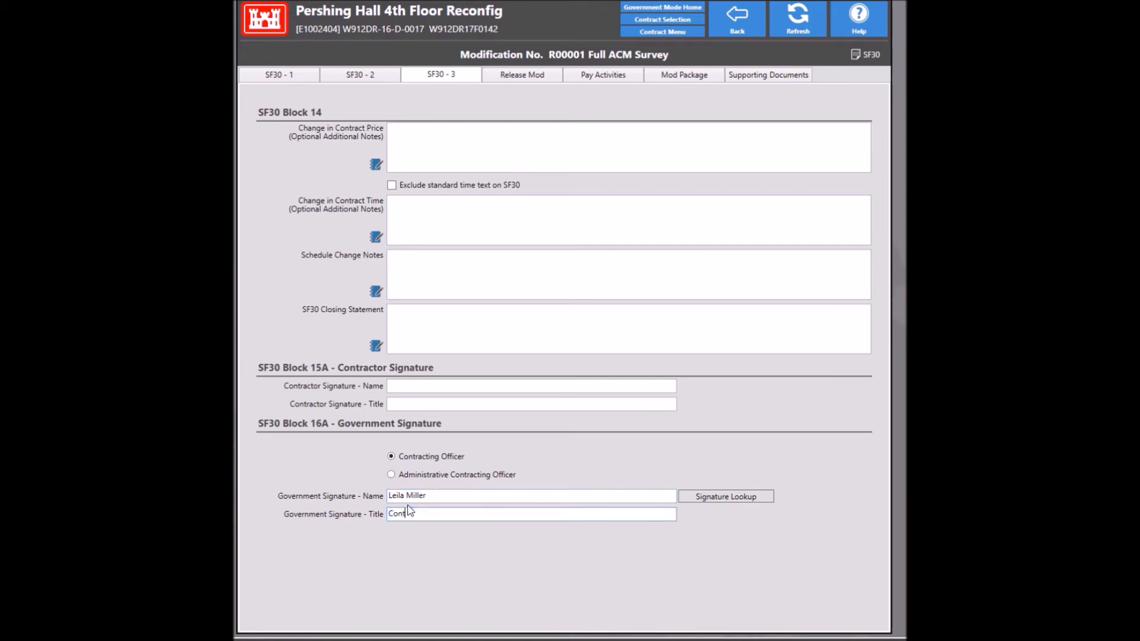
type("racting Officer's Representative")
left_click(497, 75)
left_click(469, 131)
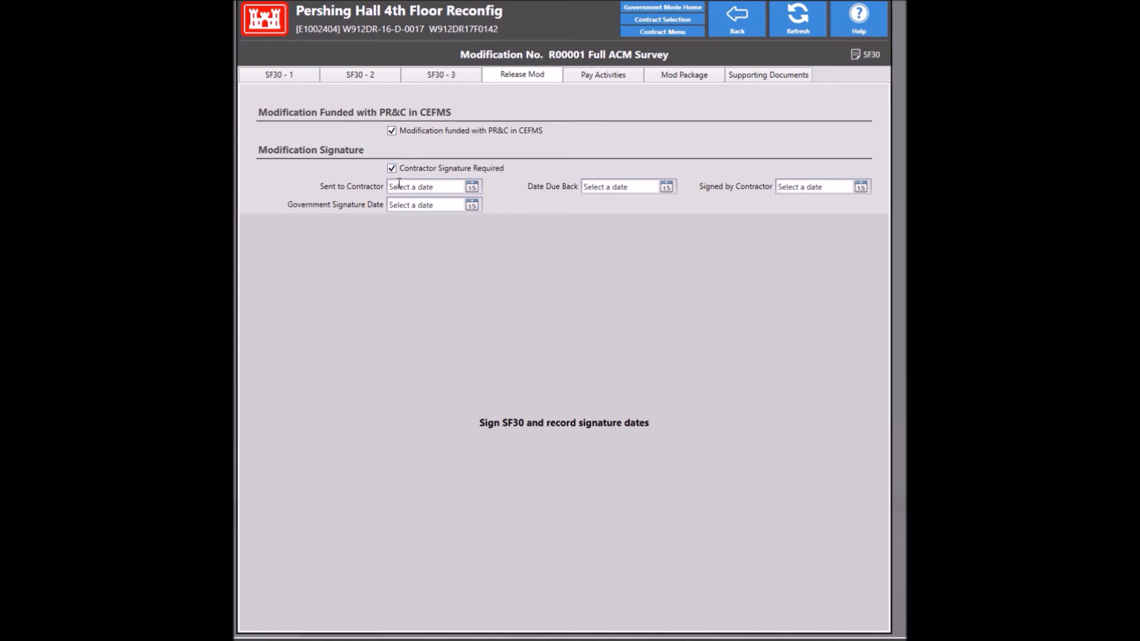
Step: Enter 9/19/2017 as the contractor and government signature dates for R00001
left_click(782, 186)
type("9/19/2017")
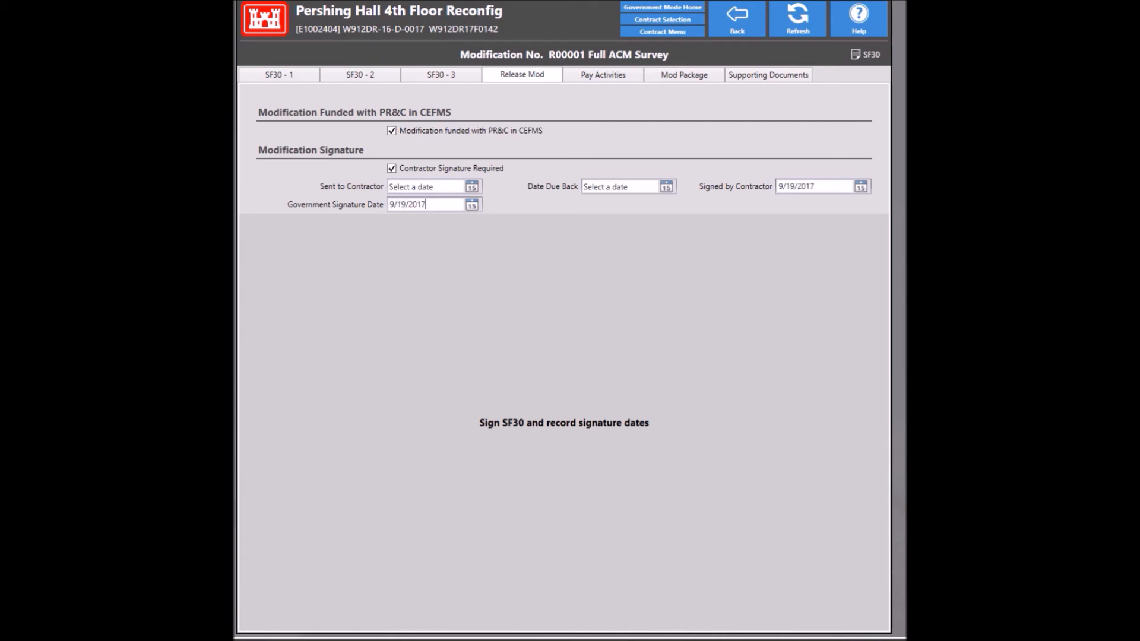
left_click(497, 202)
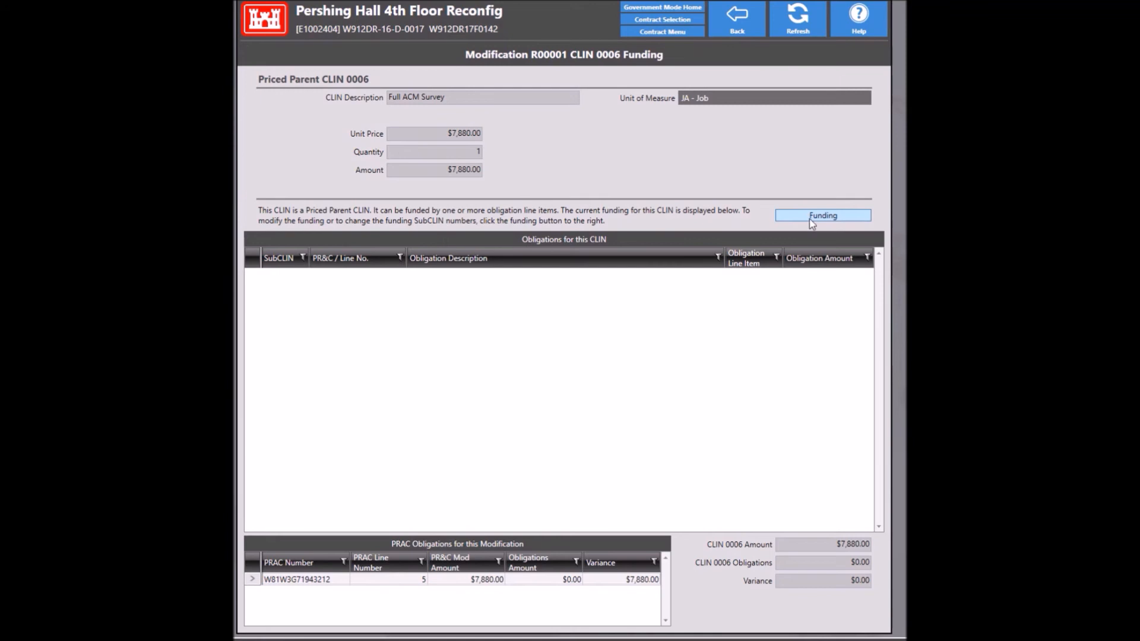
Step: Obligate $7,880.00 to CLIN 0006 as SubCLIN 000601, then go back to modification R00001
left_click(806, 218)
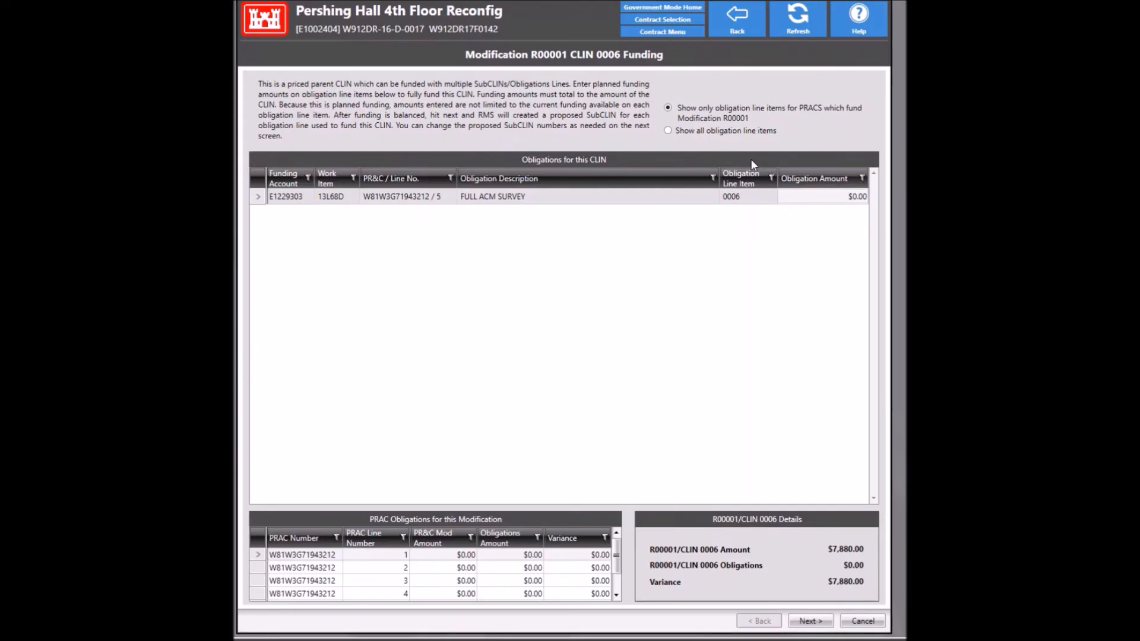
left_click(839, 199)
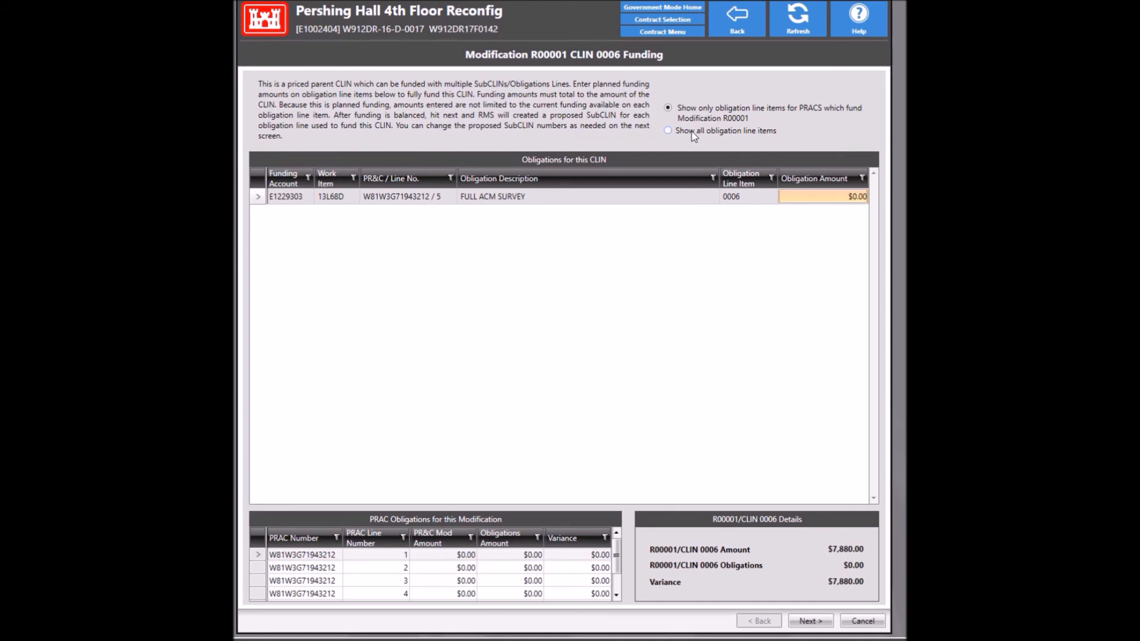
left_click(823, 196)
type("7880")
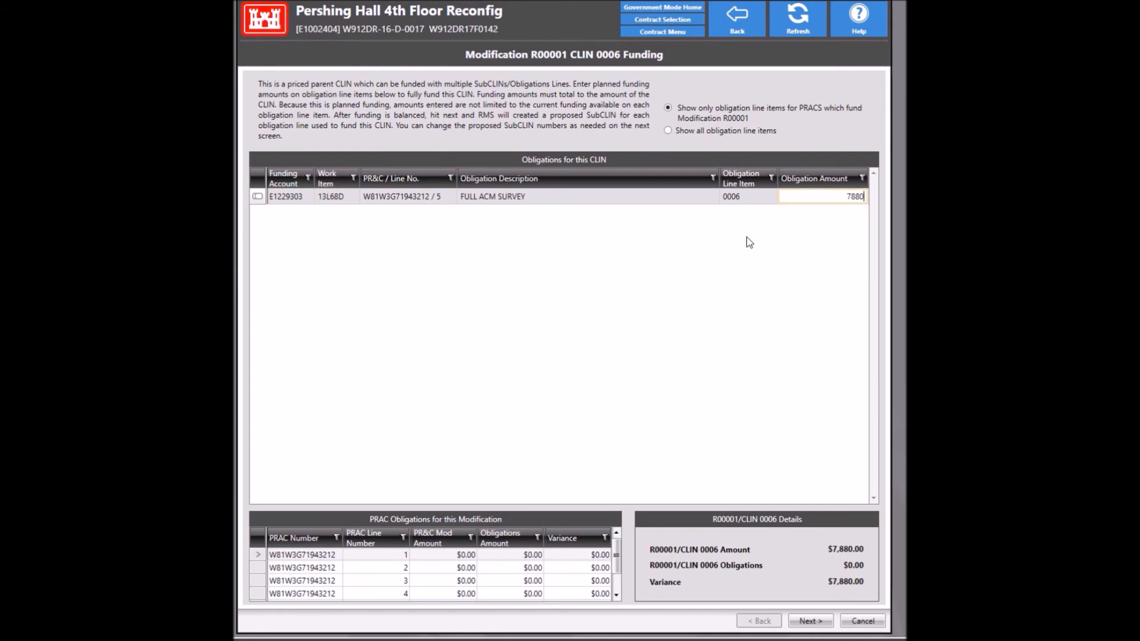
key("Return")
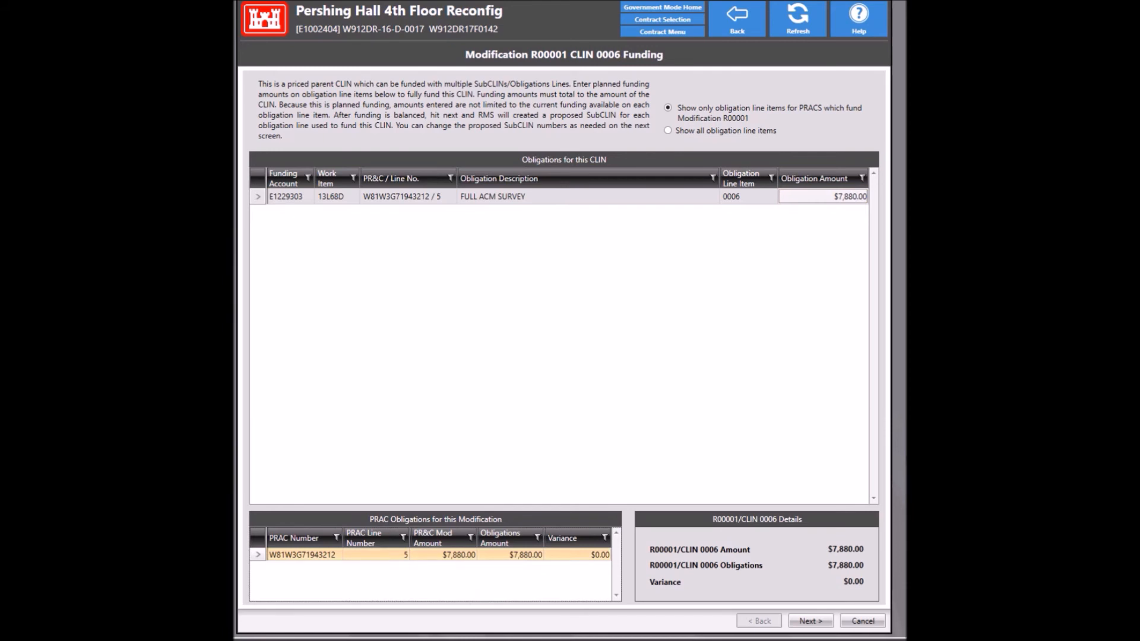
left_click(810, 621)
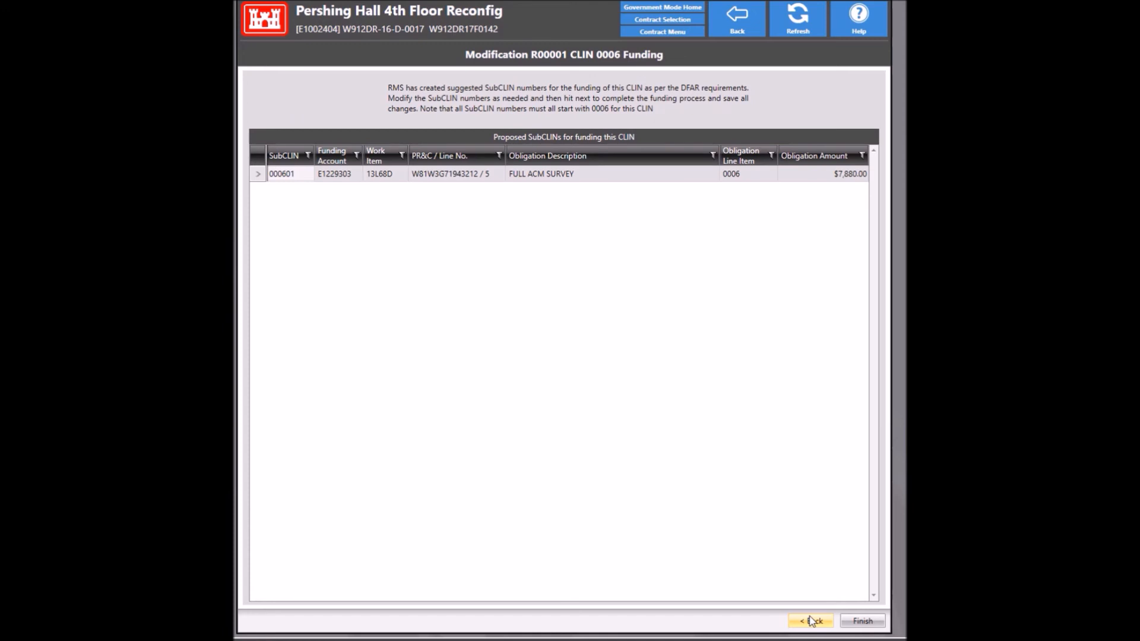
left_click(860, 621)
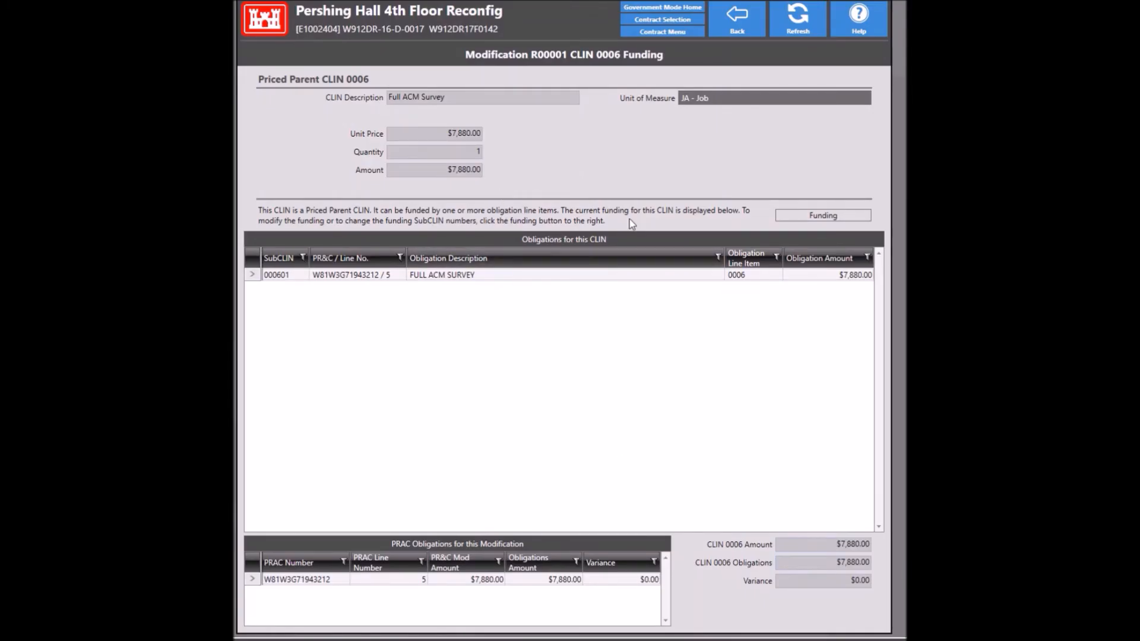
left_click(748, 28)
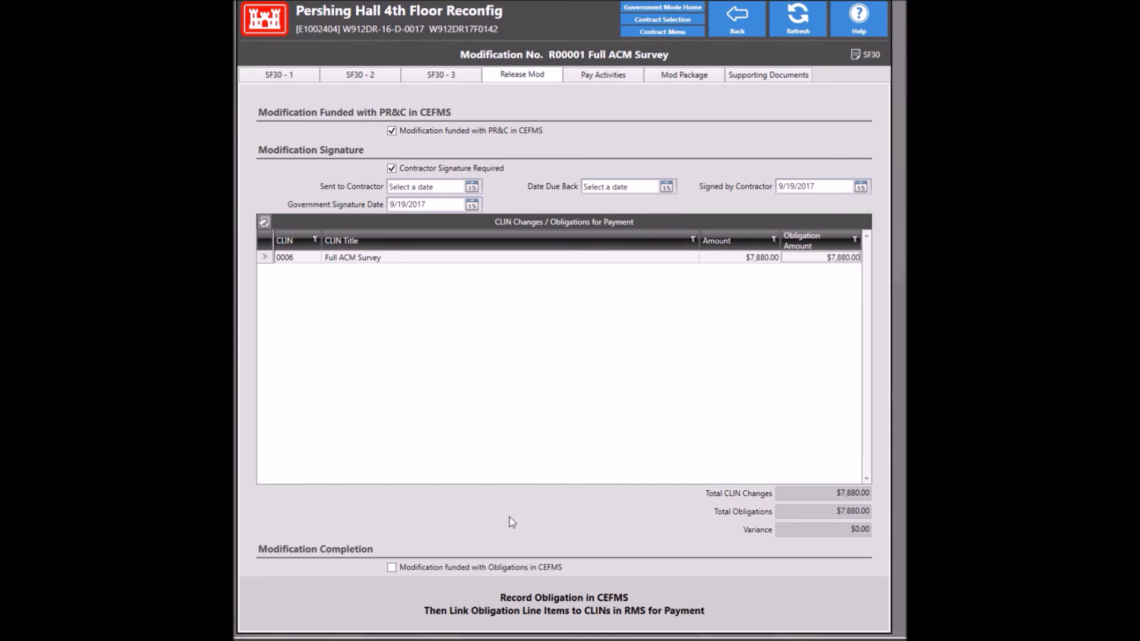
Step: Mark R00001 as funded with obligations in CEFMS and completed, then view its pay activities
left_click(480, 570)
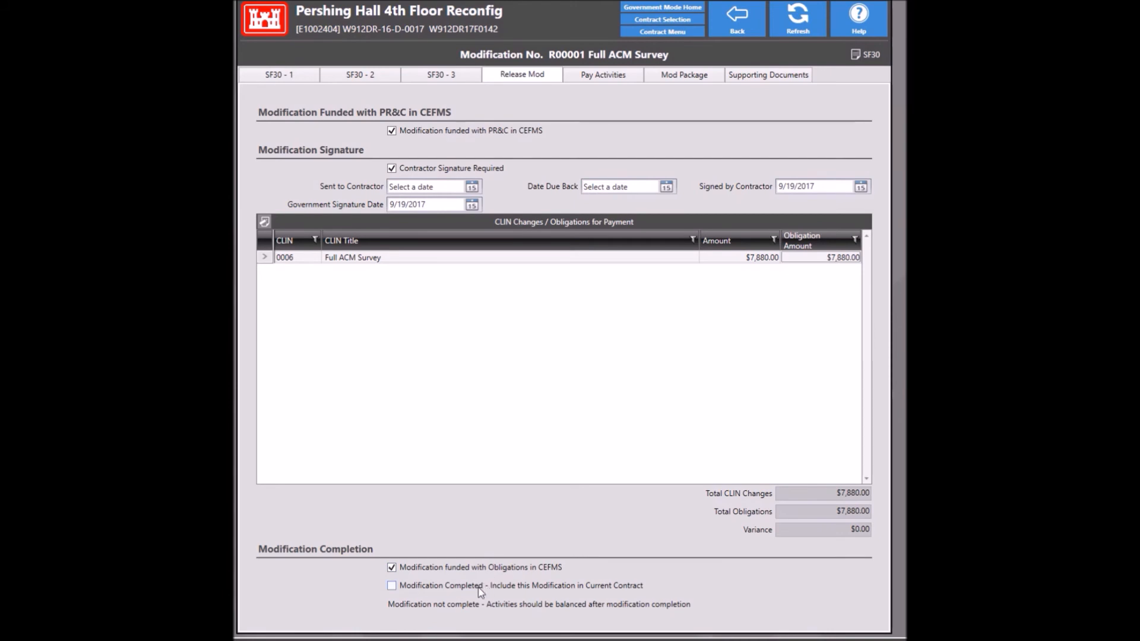
left_click(443, 584)
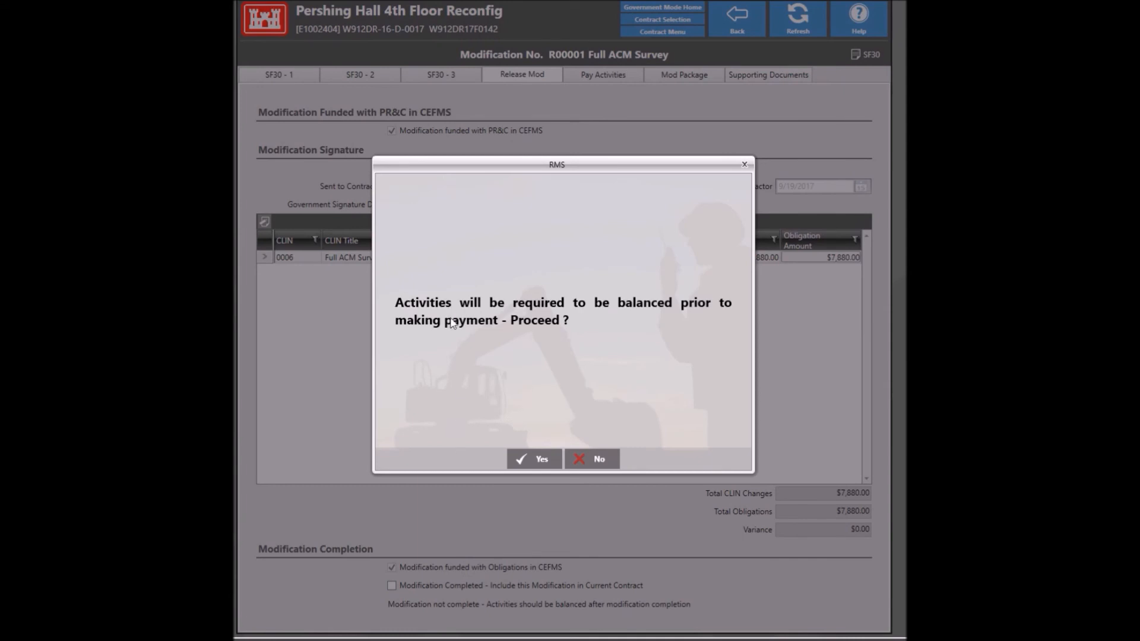
left_click(532, 461)
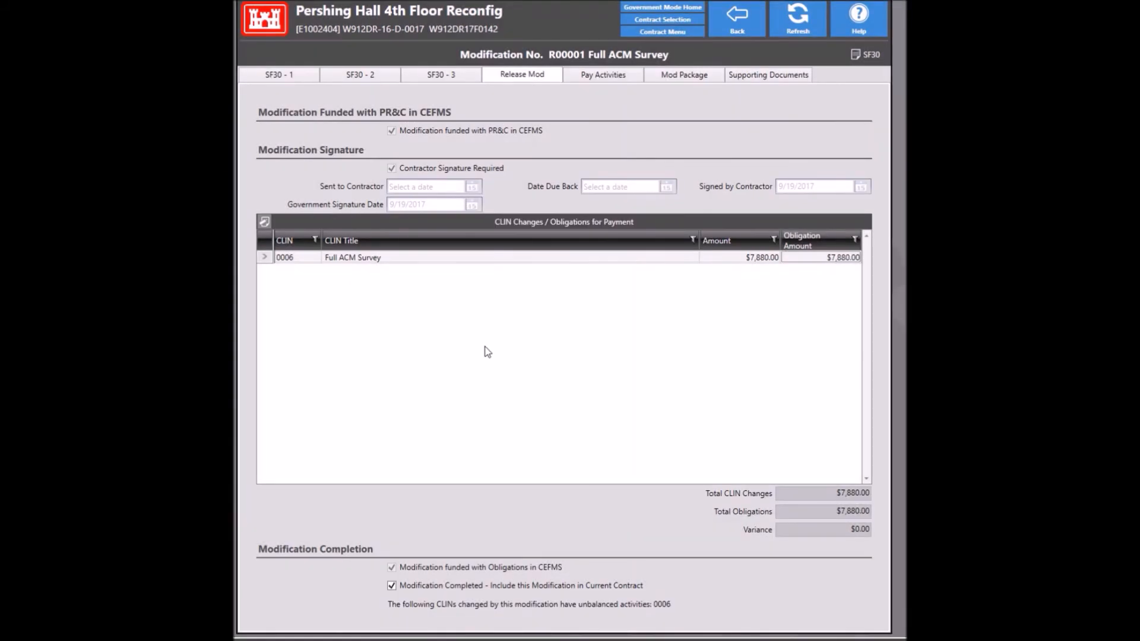
left_click(595, 80)
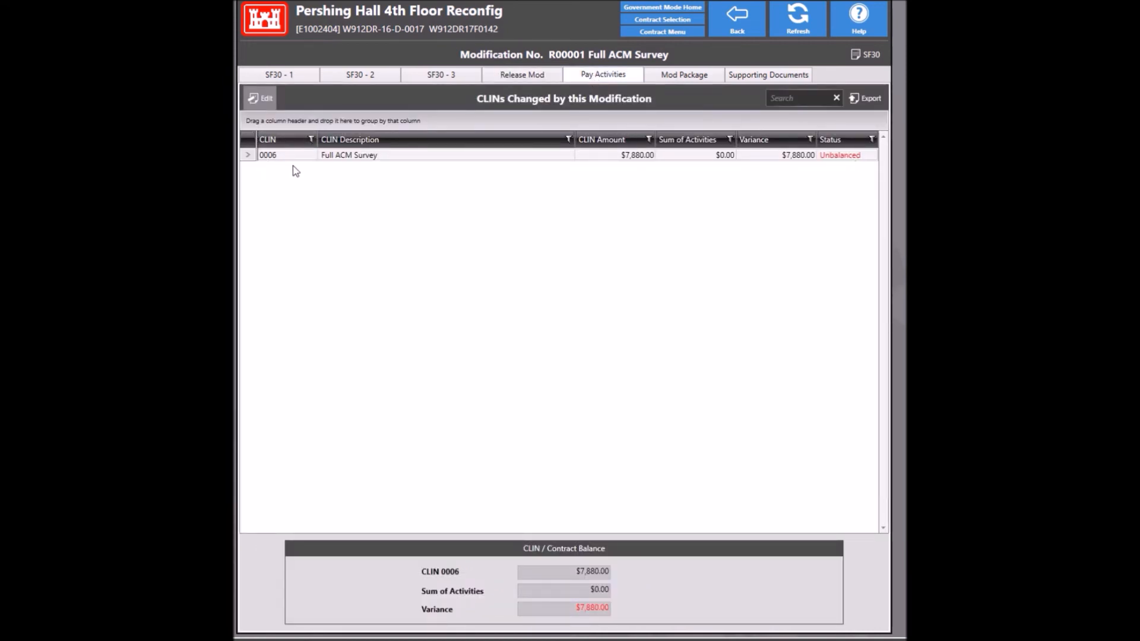
Step: Add a new pay activity numbered 0006 under CLIN 0006
left_click(269, 103)
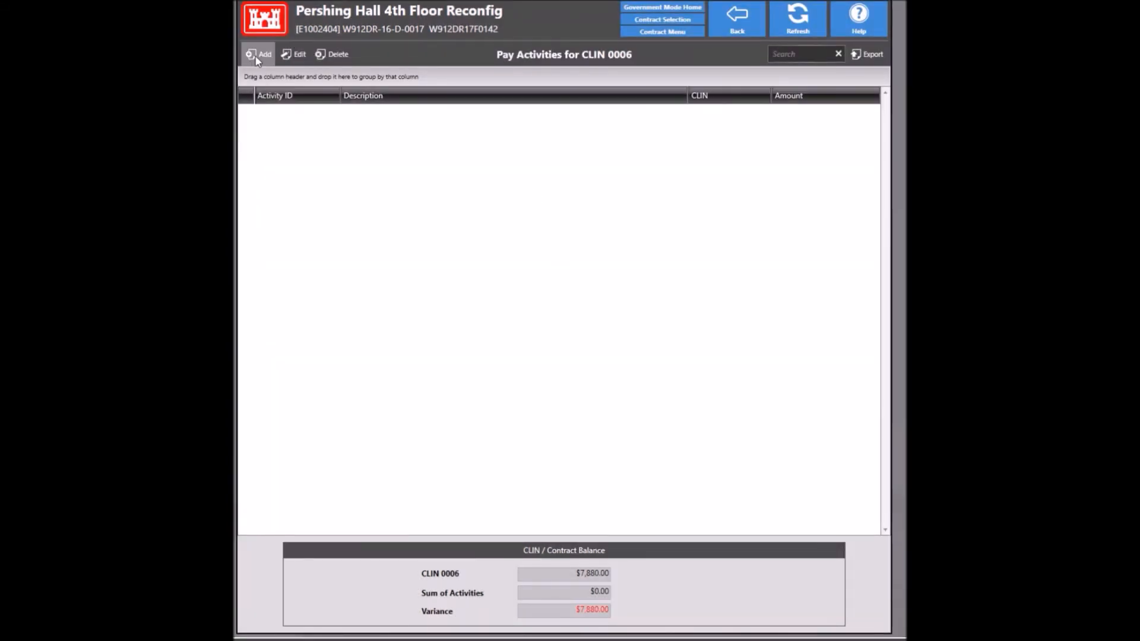
left_click(256, 57)
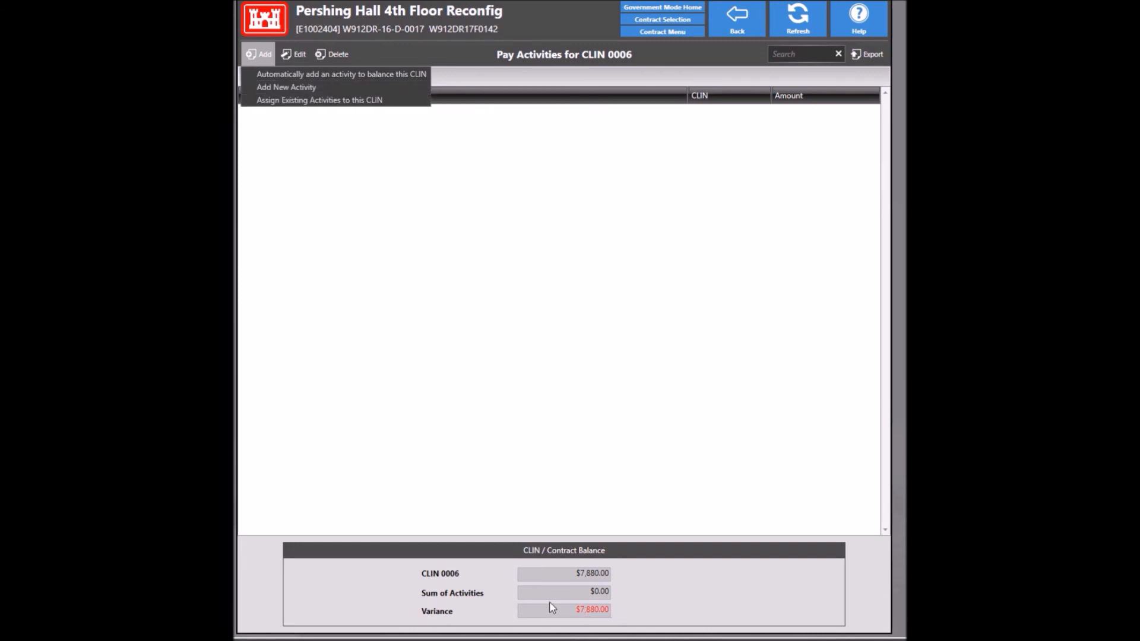
left_click(290, 86)
type("0006")
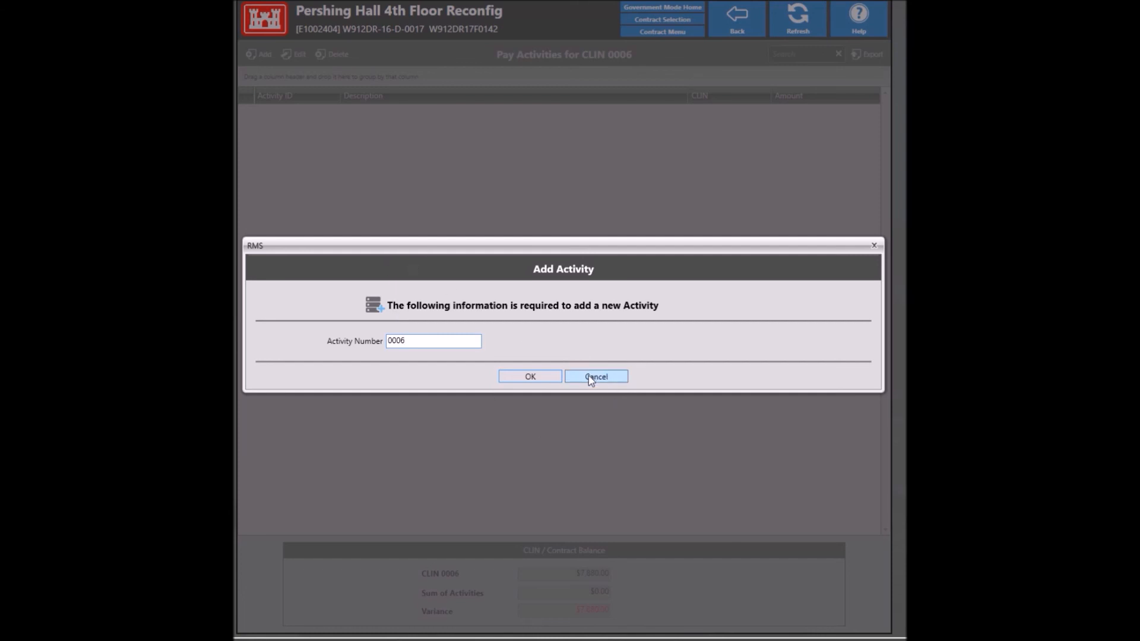
left_click(533, 375)
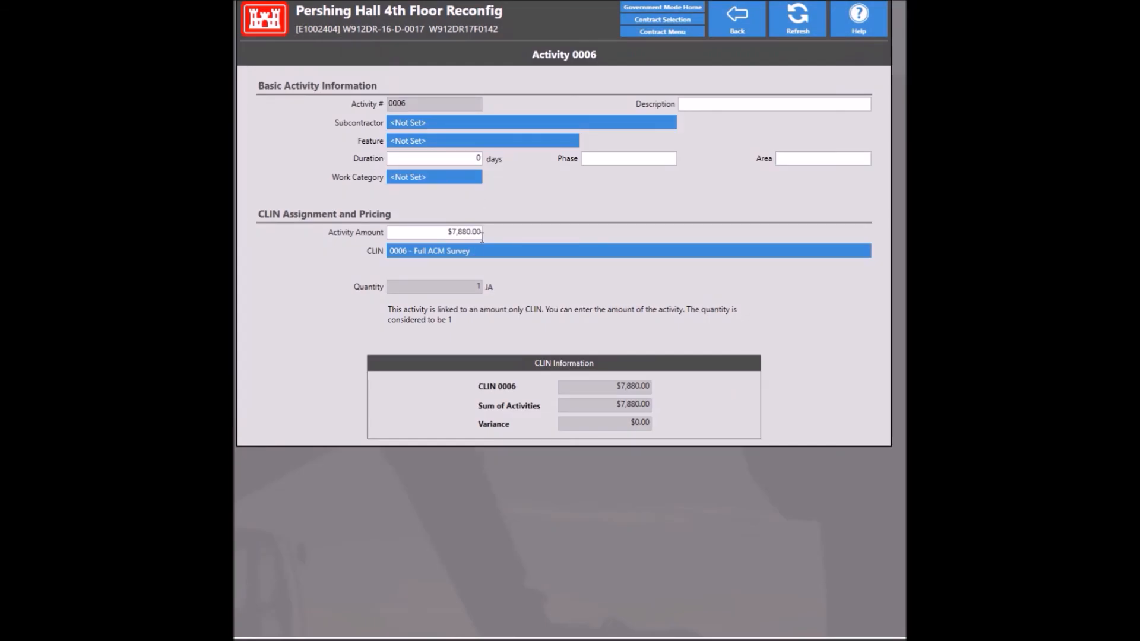
Step: Describe activity 0006 as 'Full ACM Survey' and save it, returning to the CLIN balance overview
left_click(711, 104)
type("Full ACM Survey")
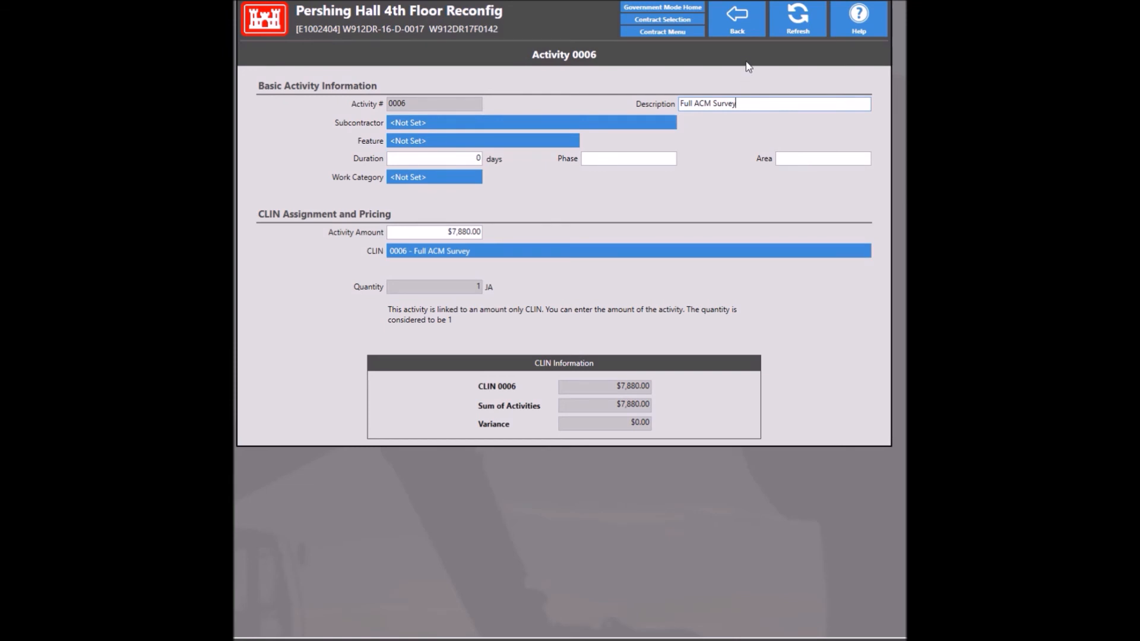
left_click(737, 24)
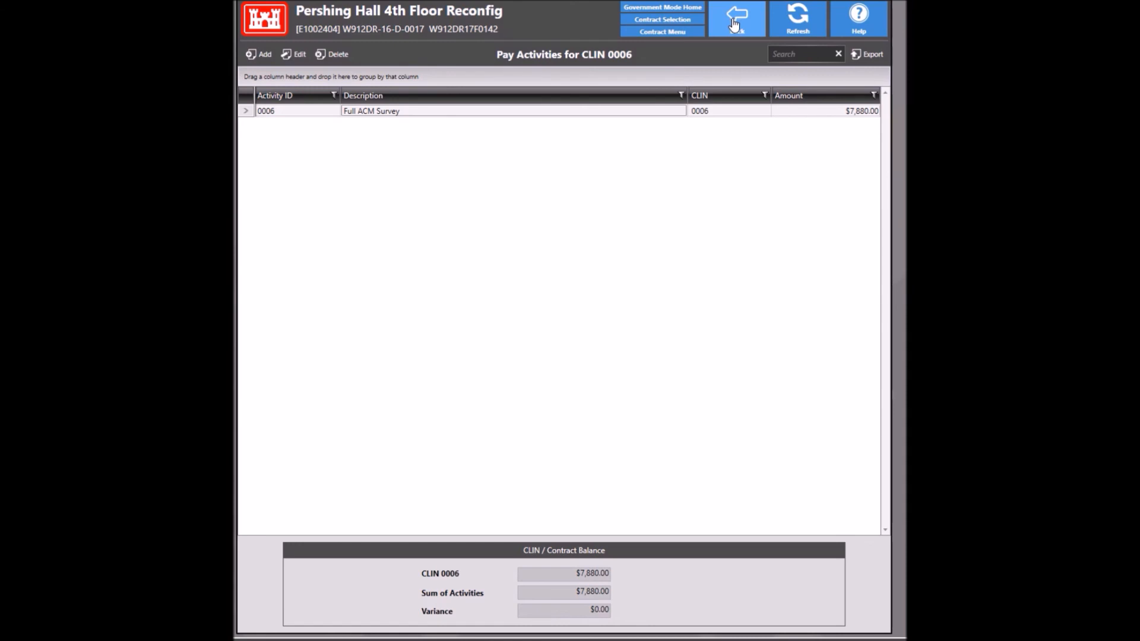
left_click(734, 25)
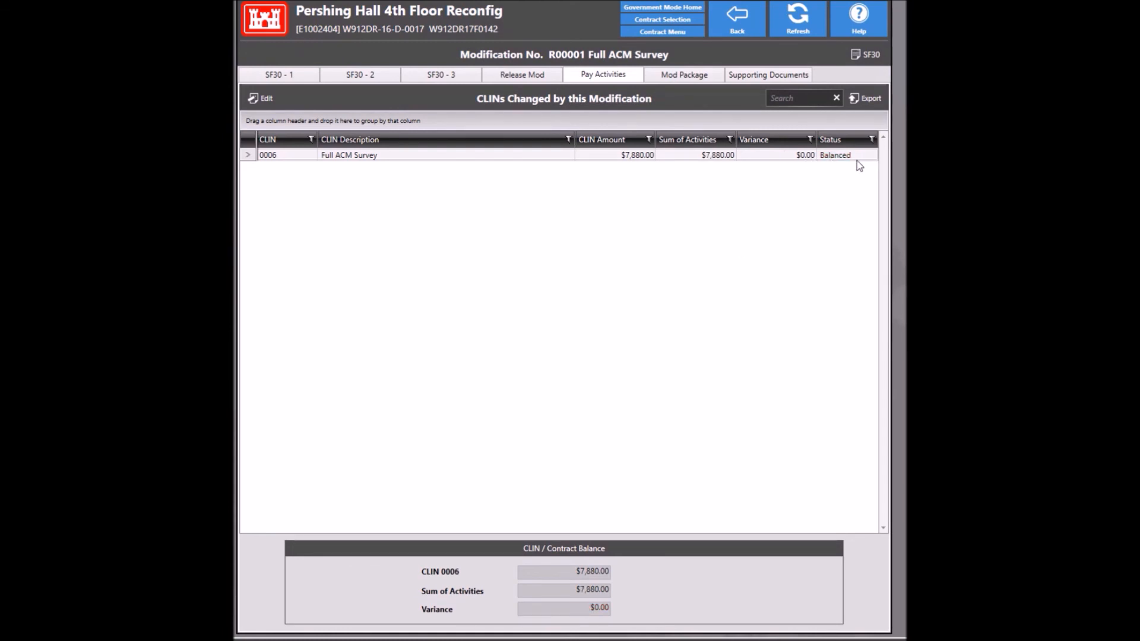
Step: Set the mod package as completed and loaded into PCF from outside RMS, dismissing the section J warning
left_click(686, 83)
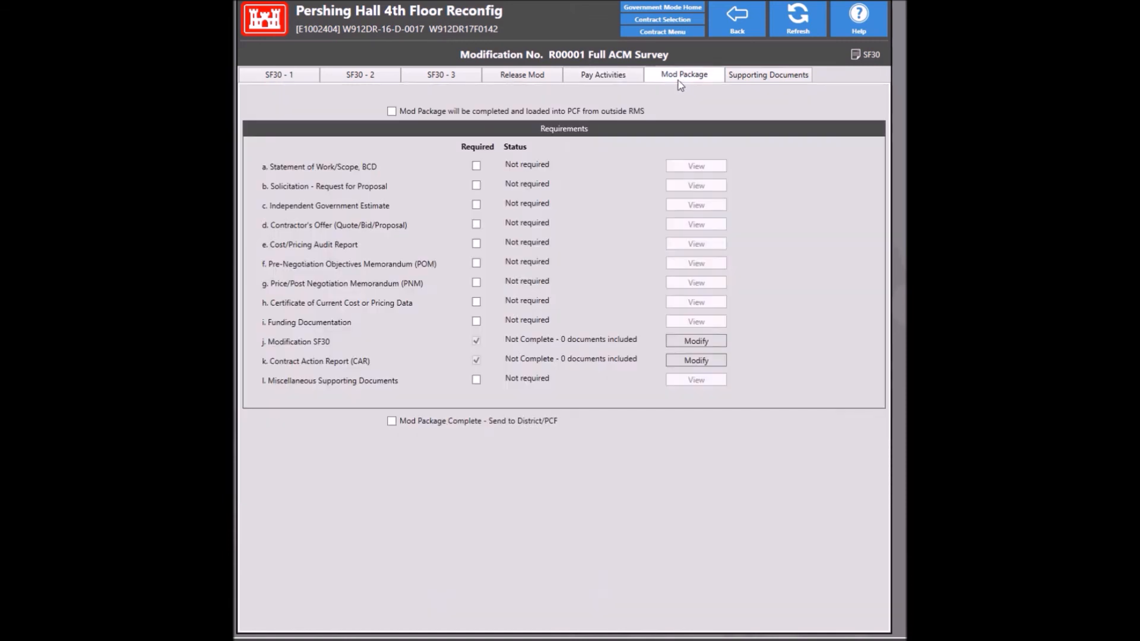
left_click(418, 115)
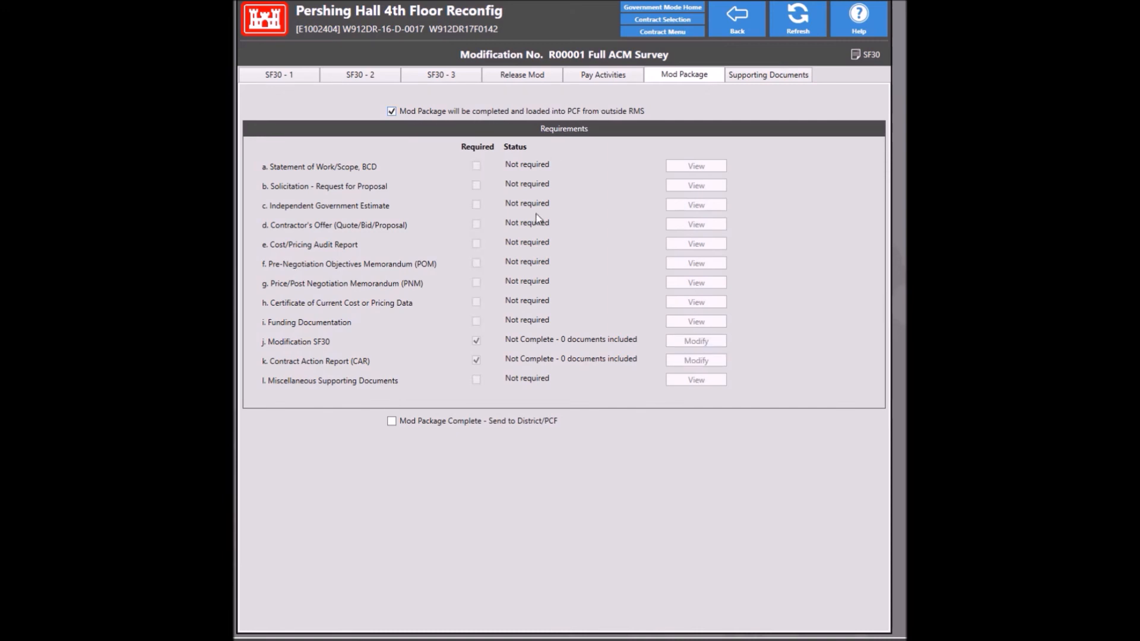
left_click(403, 423)
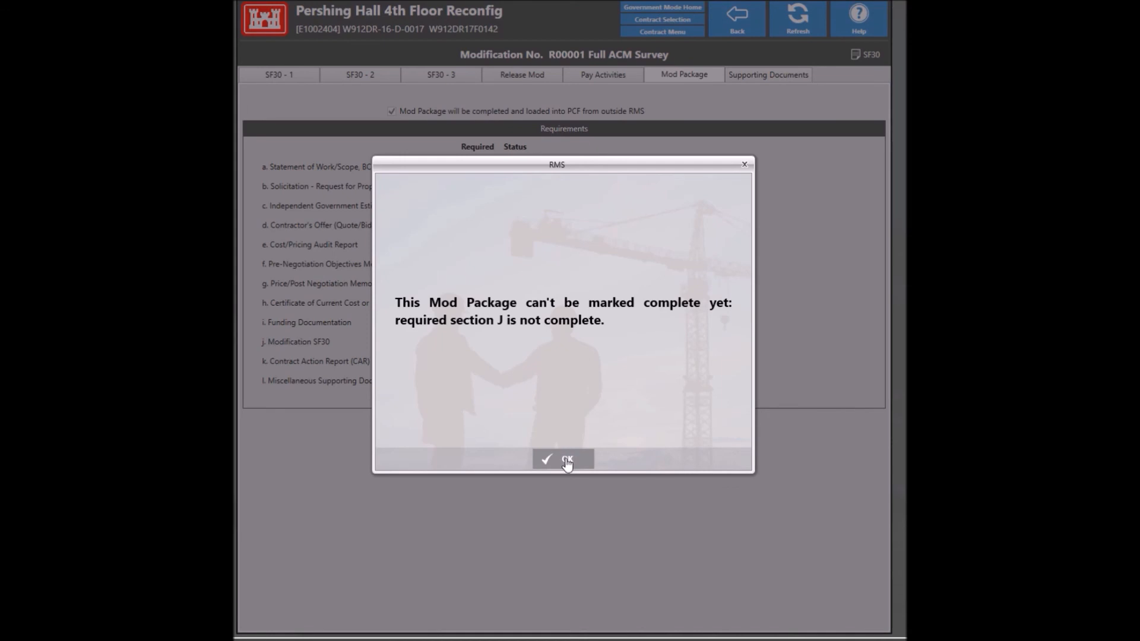
left_click(565, 461)
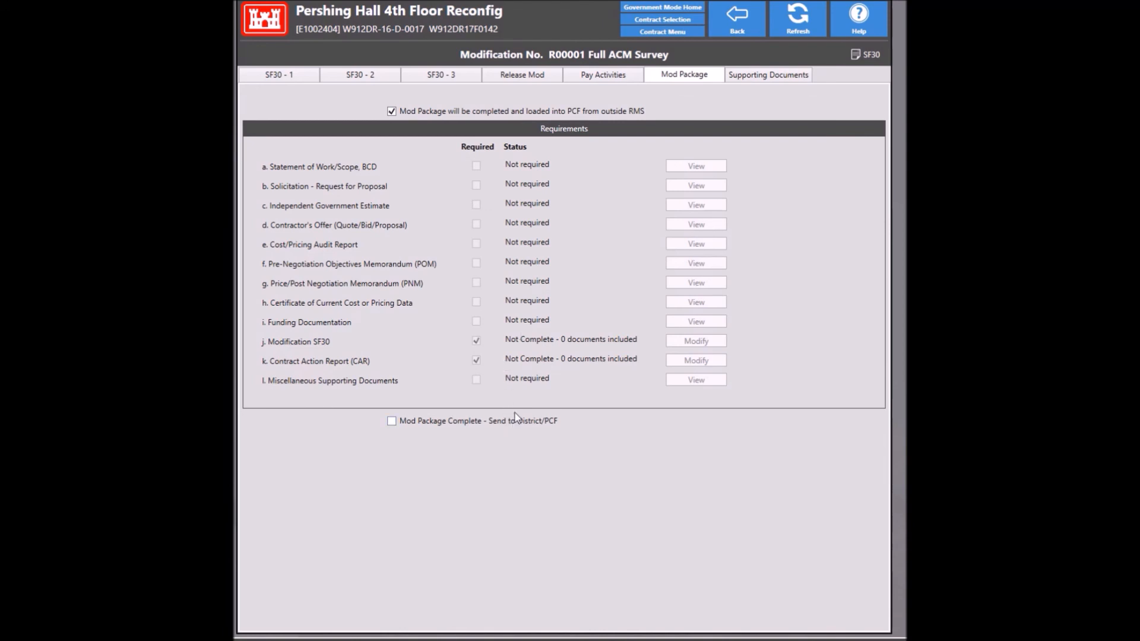
Step: Review the supporting documents, save R00001, and return to the Contract Menu
left_click(751, 75)
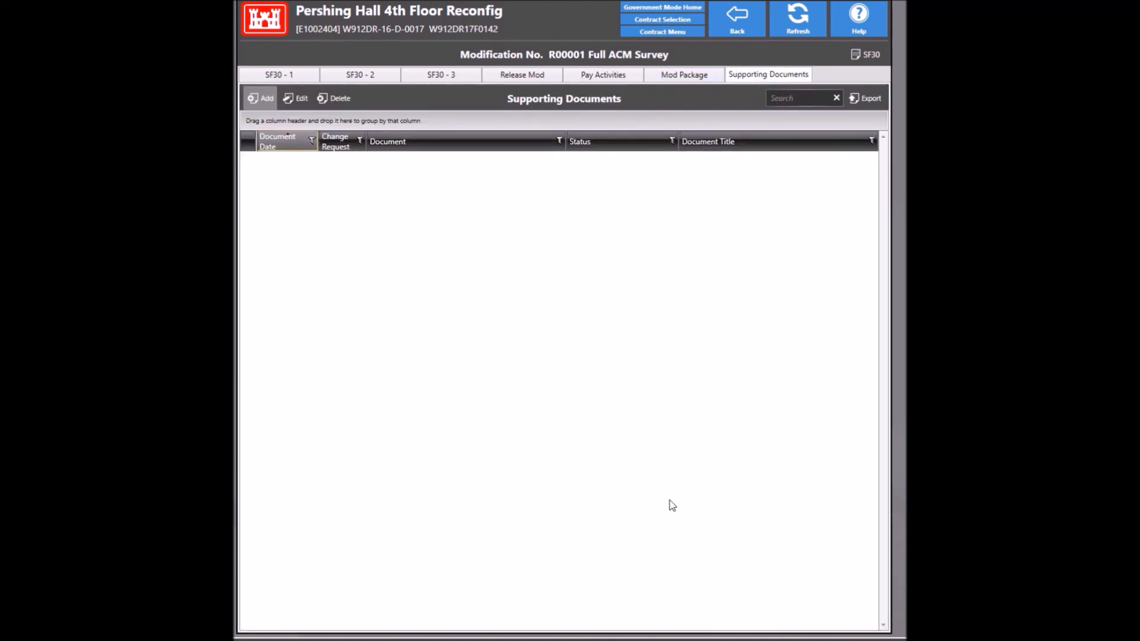
left_click(735, 20)
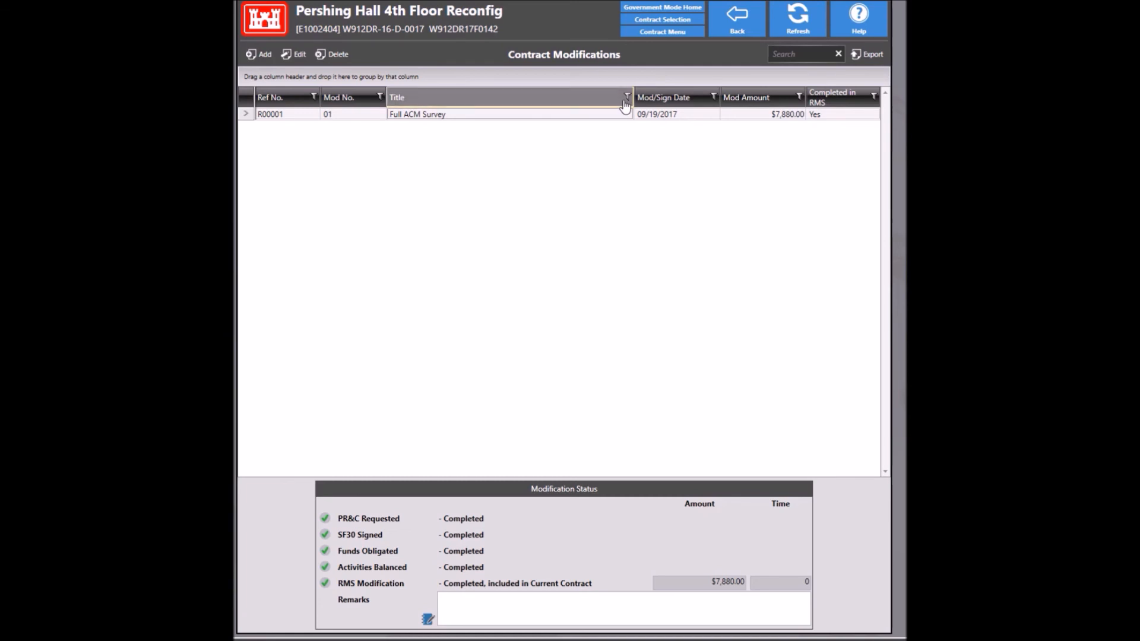
left_click(734, 28)
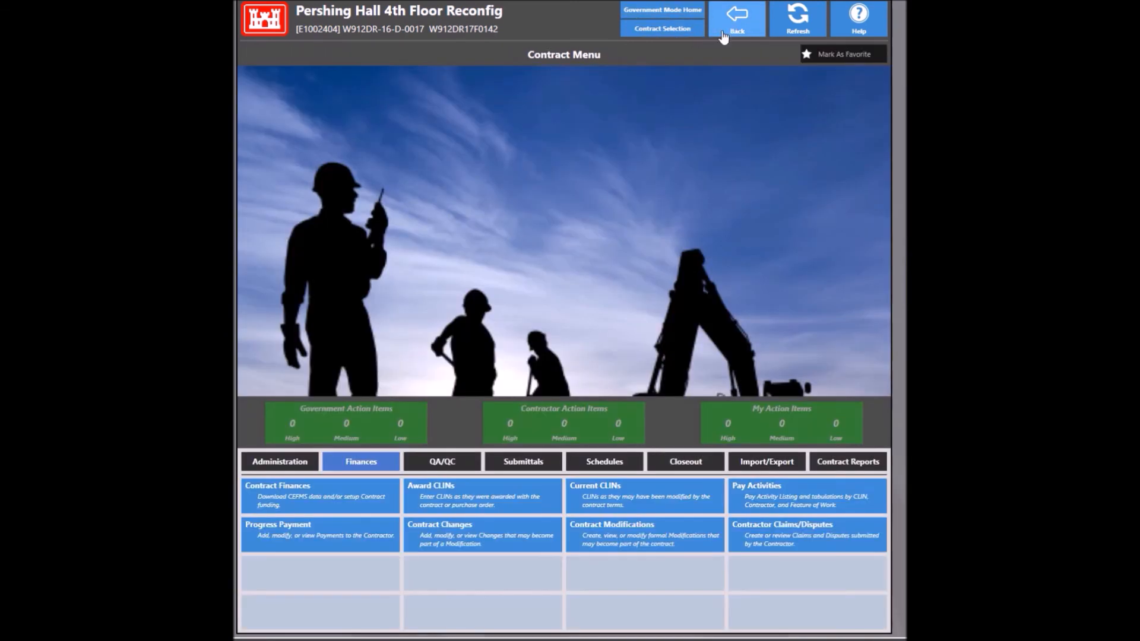